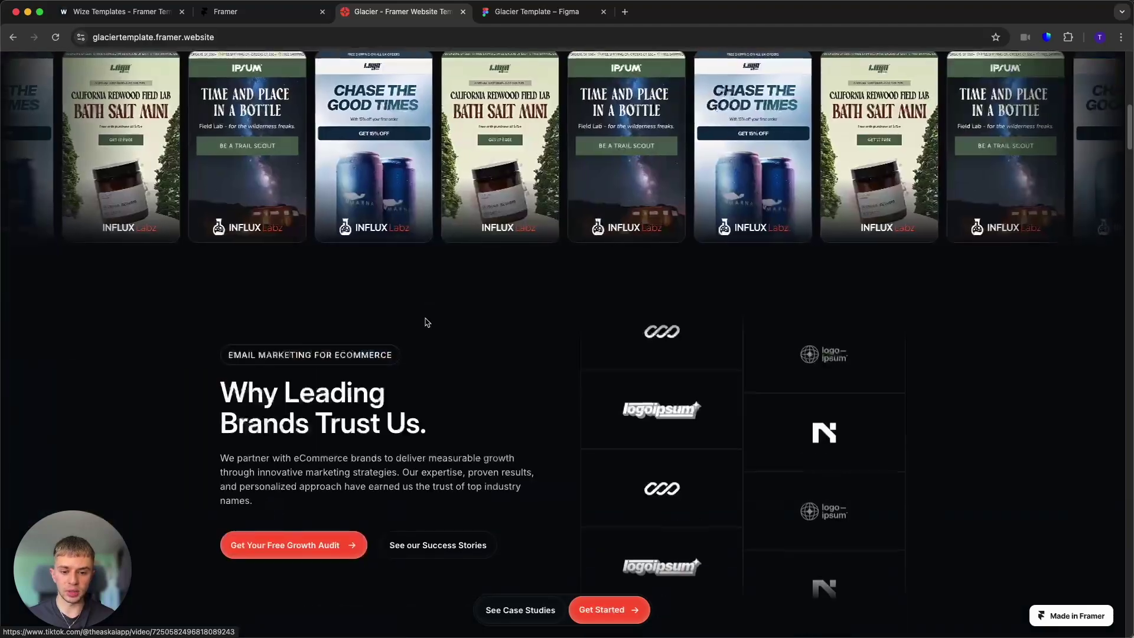
Examine the Glacier template's live home page, from the hero through the strategy, process and FAQ sections to the footer
{"action": "scroll", "coordinate": [766, 370], "scroll_direction": "down", "scroll_amount": 15}
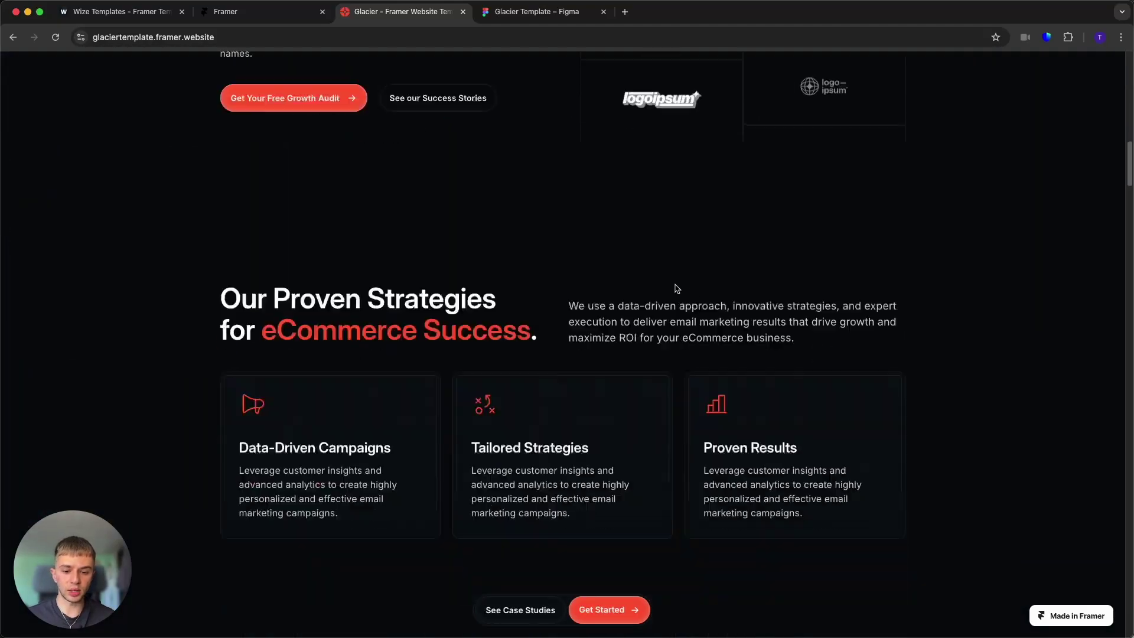
{"action": "scroll", "coordinate": [696, 313], "scroll_direction": "down", "scroll_amount": 15}
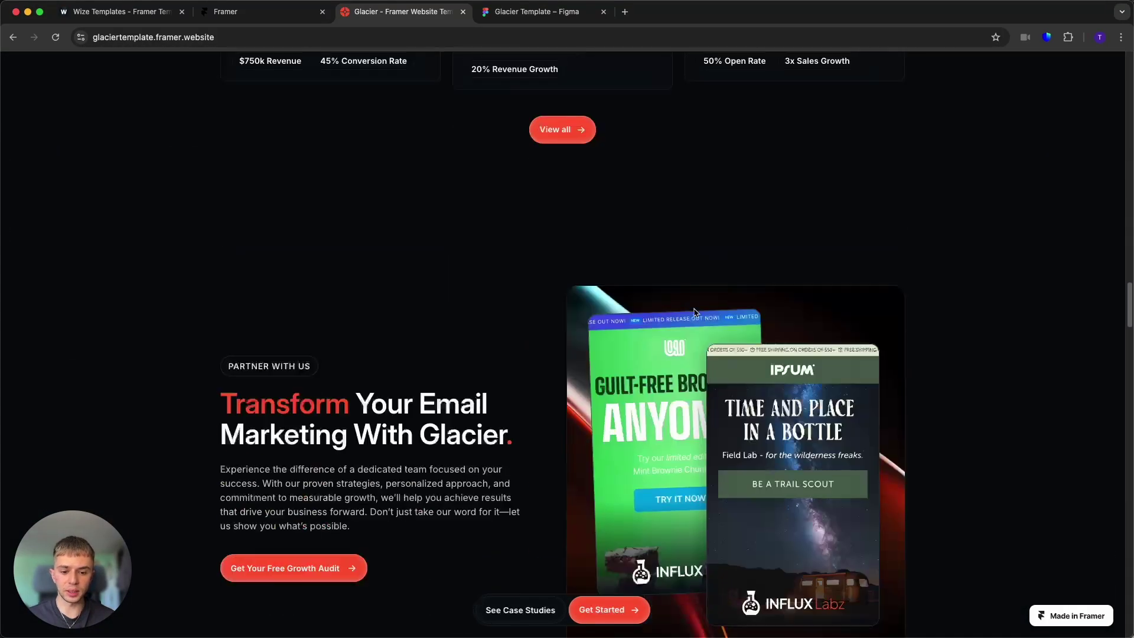
{"action": "scroll", "coordinate": [729, 322], "scroll_direction": "down", "scroll_amount": 15}
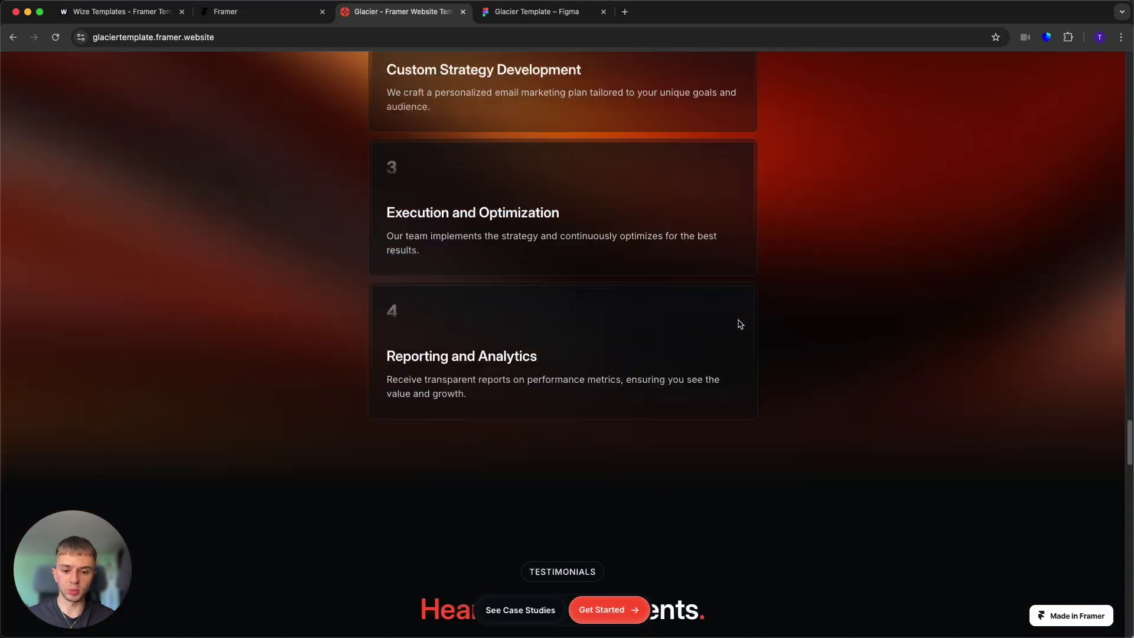
{"action": "scroll", "coordinate": [747, 313], "scroll_direction": "down", "scroll_amount": 15}
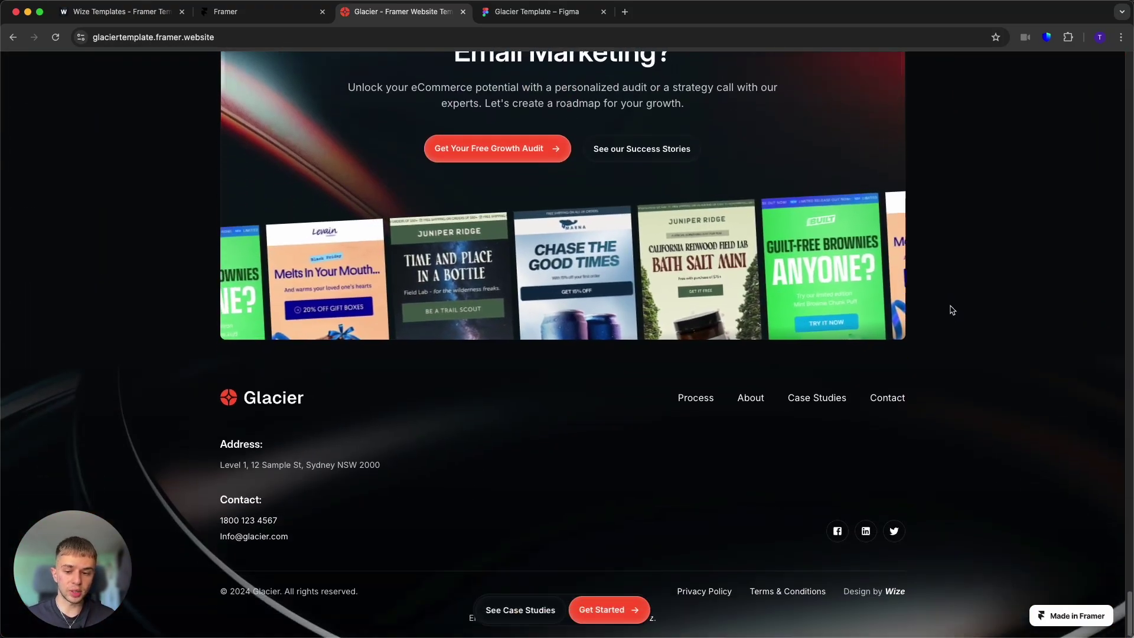
{"action": "scroll", "coordinate": [954, 315], "scroll_direction": "up", "scroll_amount": 10}
{"action": "scroll", "coordinate": [955, 315], "scroll_direction": "up", "scroll_amount": 15}
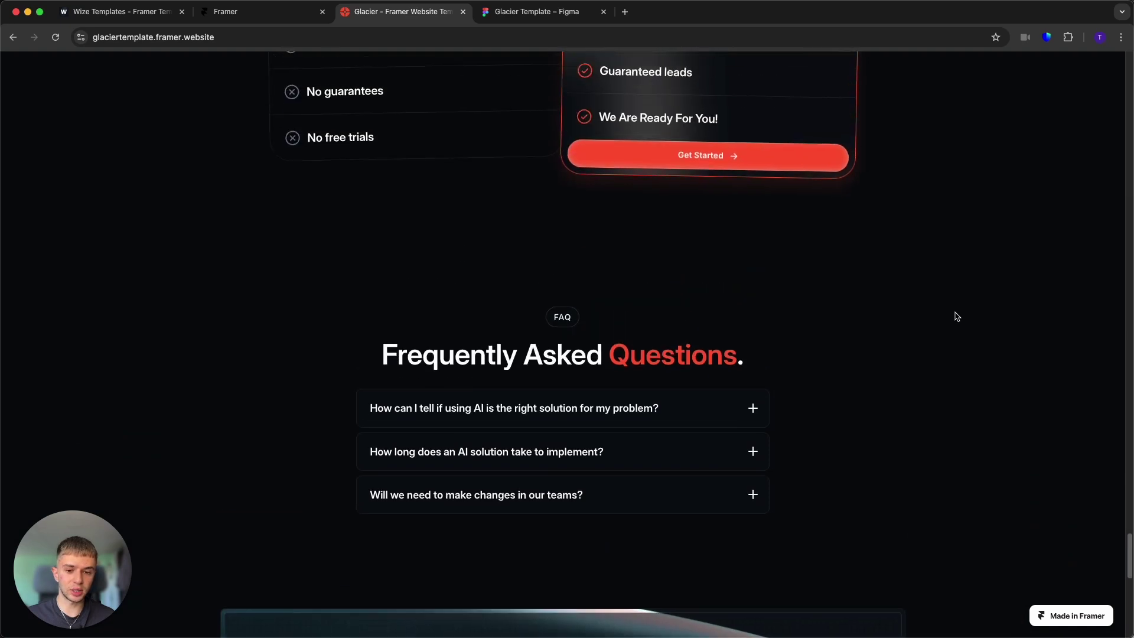
{"action": "scroll", "coordinate": [993, 357], "scroll_direction": "up", "scroll_amount": 15}
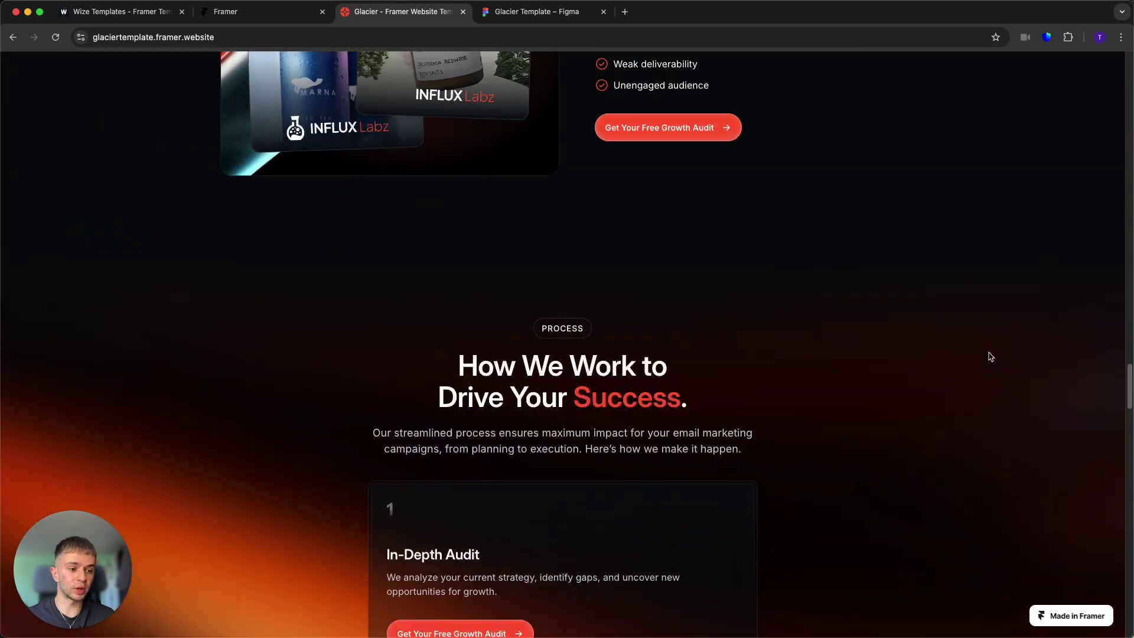
{"action": "scroll", "coordinate": [988, 356], "scroll_direction": "up", "scroll_amount": 10}
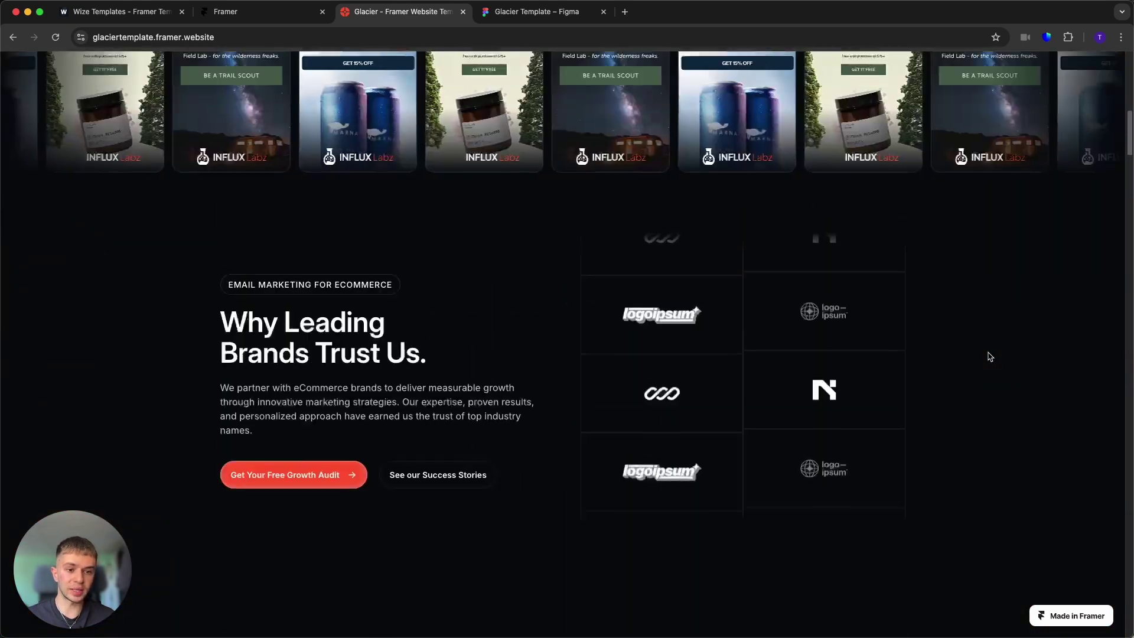
{"action": "scroll", "coordinate": [984, 355], "scroll_direction": "down", "scroll_amount": 5}
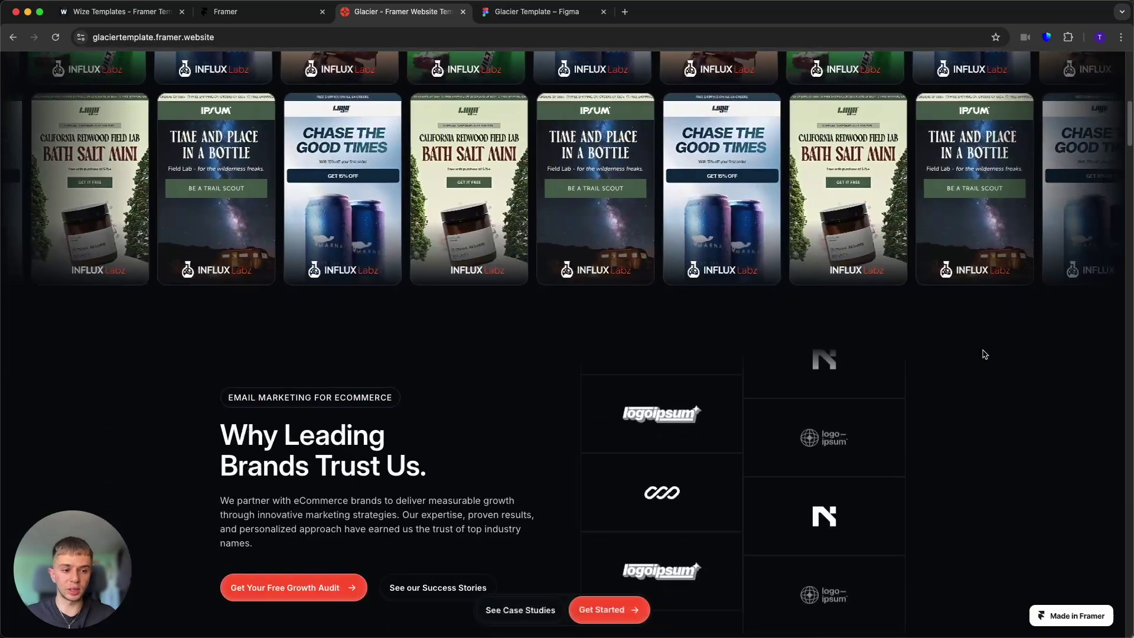
{"action": "scroll", "coordinate": [982, 349], "scroll_direction": "up", "scroll_amount": 5}
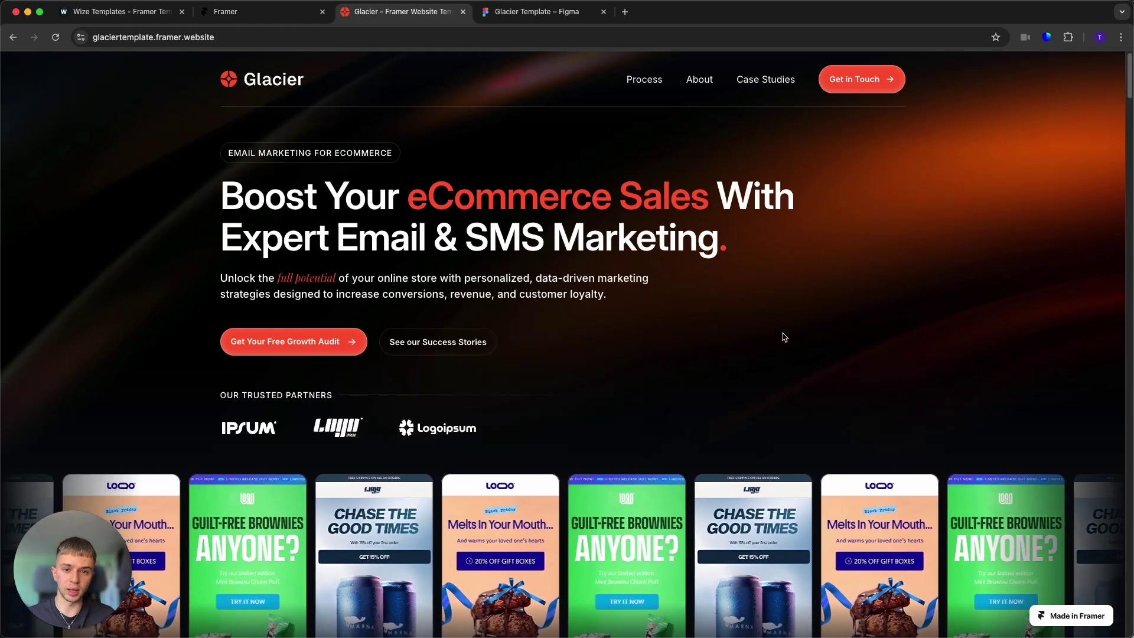
View the live template's Process section and its About, Case Studies and contact pages
{"action": "left_click", "coordinate": [644, 79]}
{"action": "scroll", "coordinate": [689, 82], "scroll_direction": "up", "scroll_amount": 15}
{"action": "left_click", "coordinate": [699, 79]}
{"action": "left_click", "coordinate": [765, 79]}
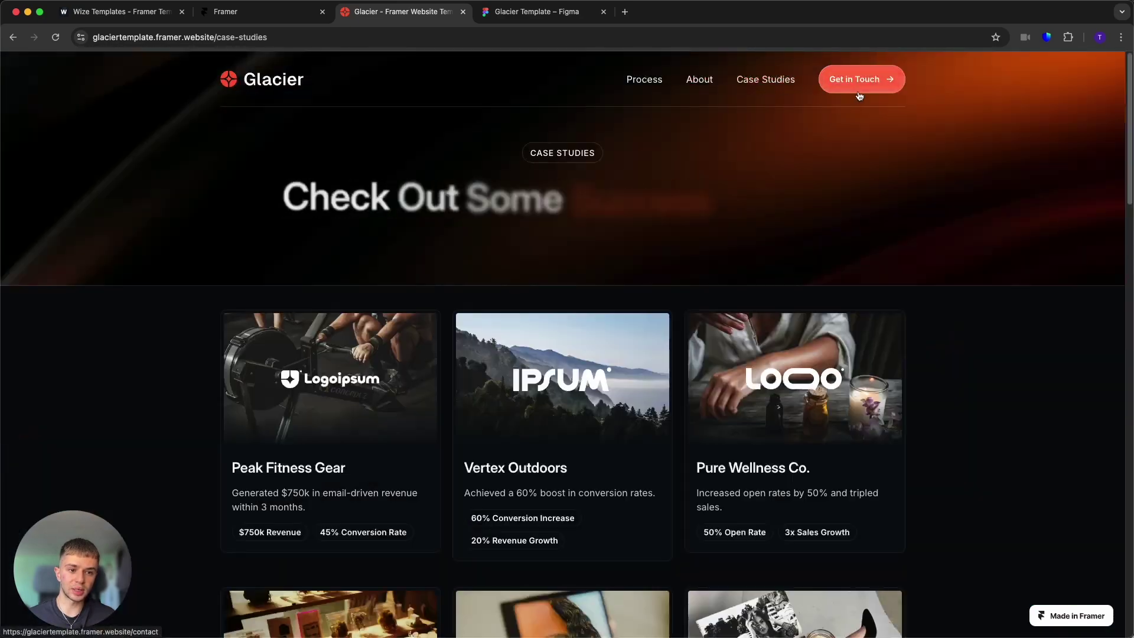
{"action": "left_click", "coordinate": [856, 93]}
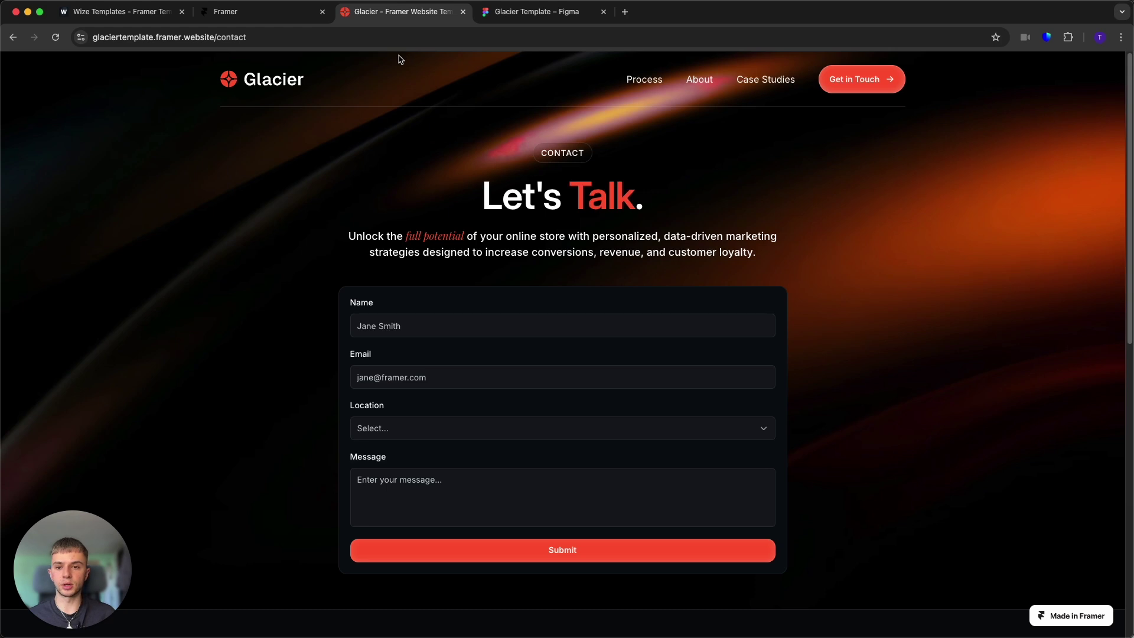
Check the Glacier Template file in Figma, and copy the Framer remix project to the account
{"action": "left_click", "coordinate": [231, 22]}
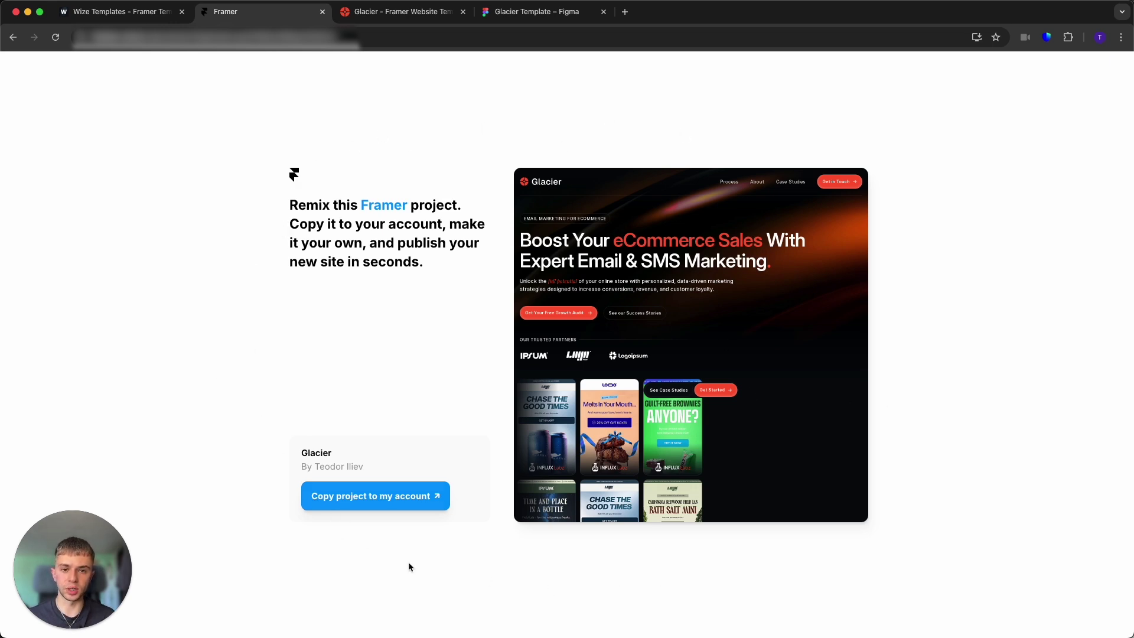
{"action": "left_click", "coordinate": [518, 12]}
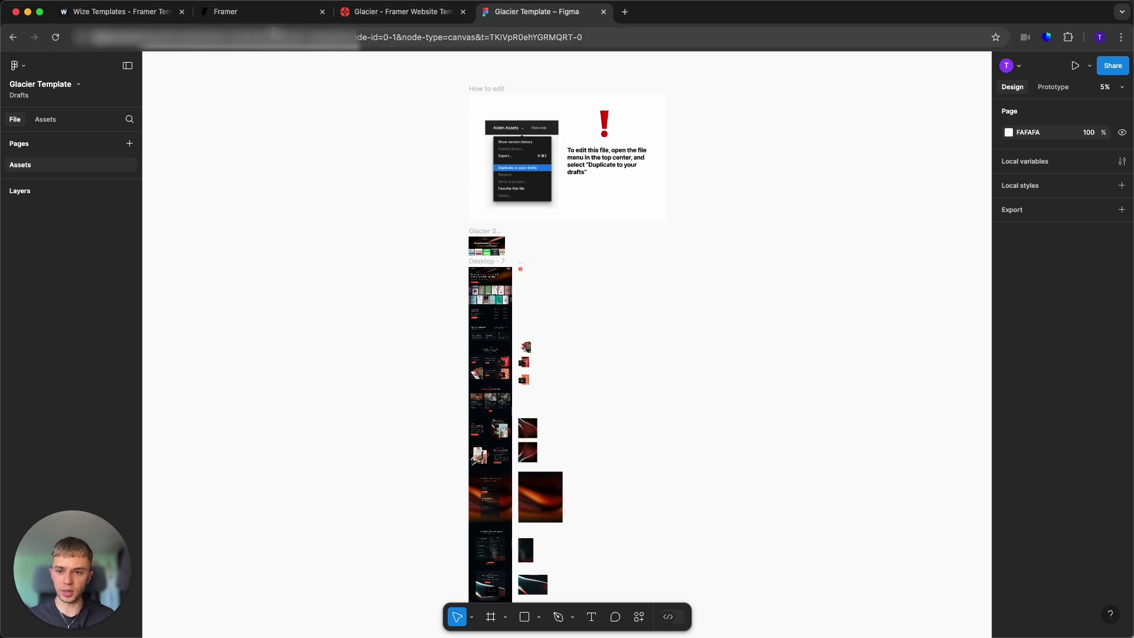
{"action": "left_click", "coordinate": [273, 13]}
{"action": "left_click", "coordinate": [398, 494]}
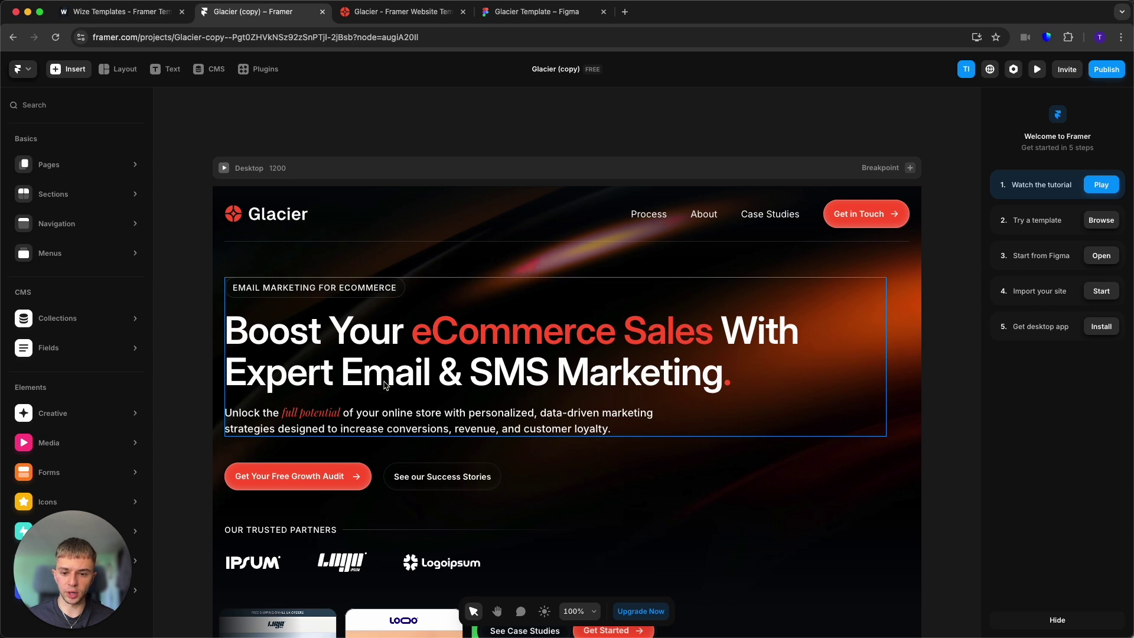
Examine the Desktop, Tablet and Phone breakpoints of the copied Glacier home page on the canvas
{"action": "scroll", "coordinate": [395, 369], "scroll_direction": "down", "scroll_amount": 3}
{"action": "scroll", "coordinate": [396, 369], "scroll_direction": "down", "scroll_amount": 2}
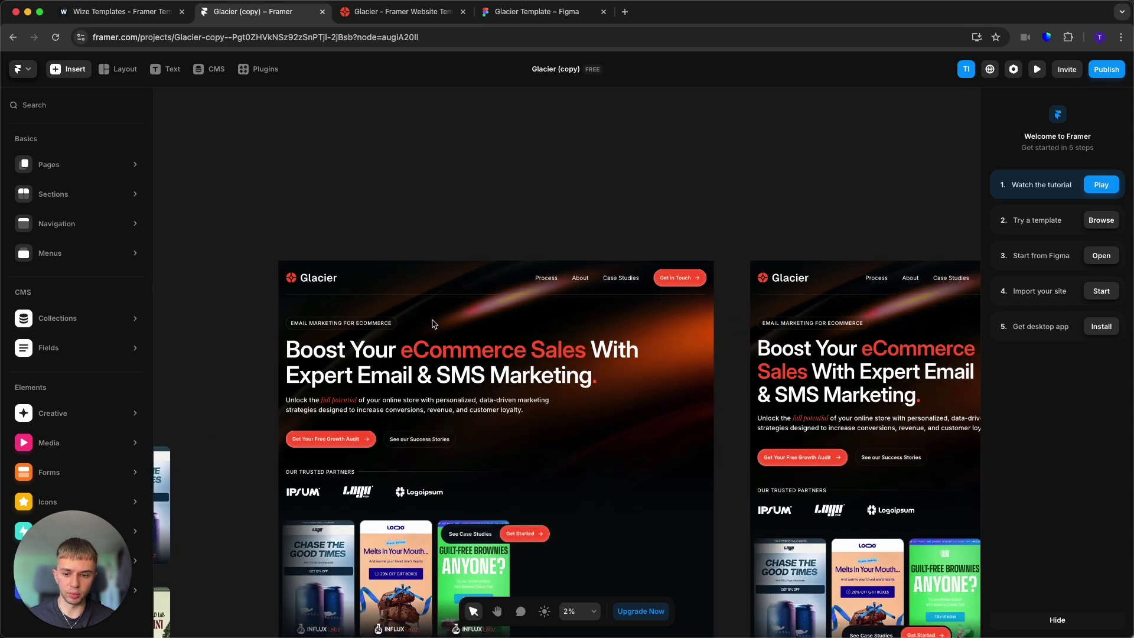
{"action": "scroll", "coordinate": [432, 324], "scroll_direction": "down", "scroll_amount": 3}
{"action": "scroll", "coordinate": [378, 404], "scroll_direction": "up", "scroll_amount": 3}
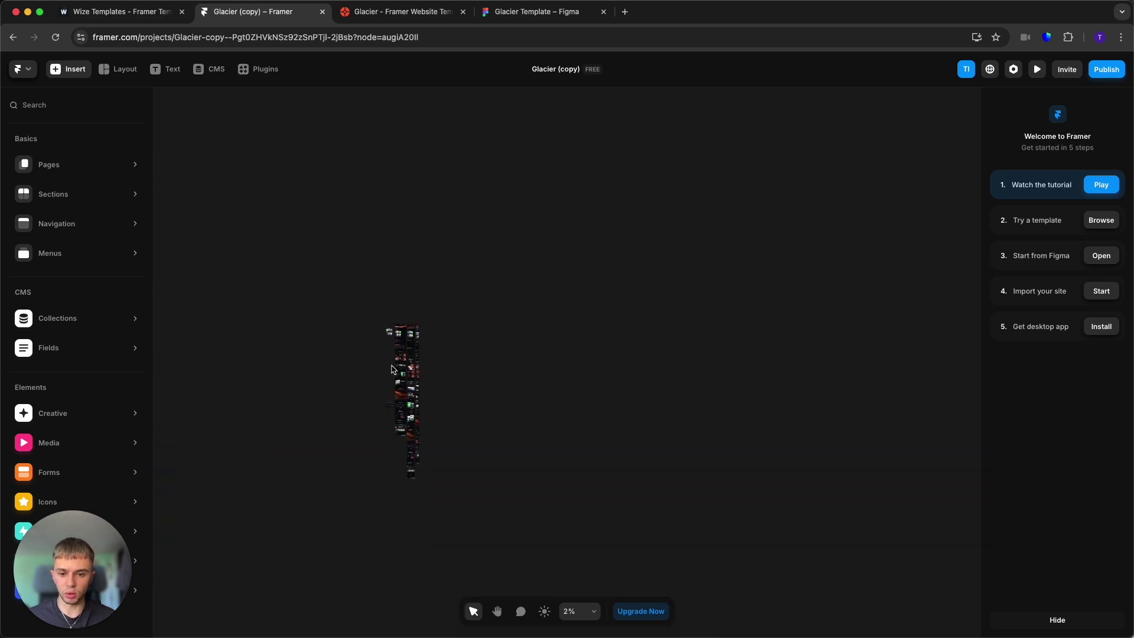
{"action": "scroll", "coordinate": [394, 369], "scroll_direction": "up", "scroll_amount": 6}
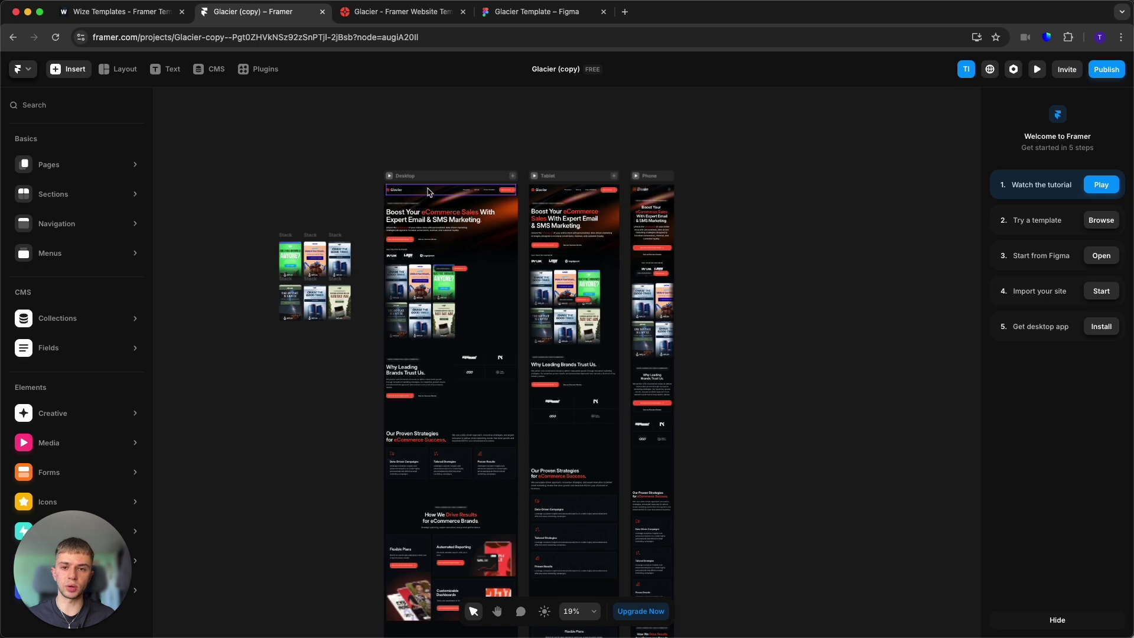
{"action": "scroll", "coordinate": [428, 192], "scroll_direction": "up", "scroll_amount": 5}
{"action": "scroll", "coordinate": [624, 263], "scroll_direction": "right", "scroll_amount": 3}
{"action": "scroll", "coordinate": [504, 210], "scroll_direction": "down", "scroll_amount": 2}
{"action": "left_click_drag", "start_coordinate": [492, 293], "coordinate": [547, 269]}
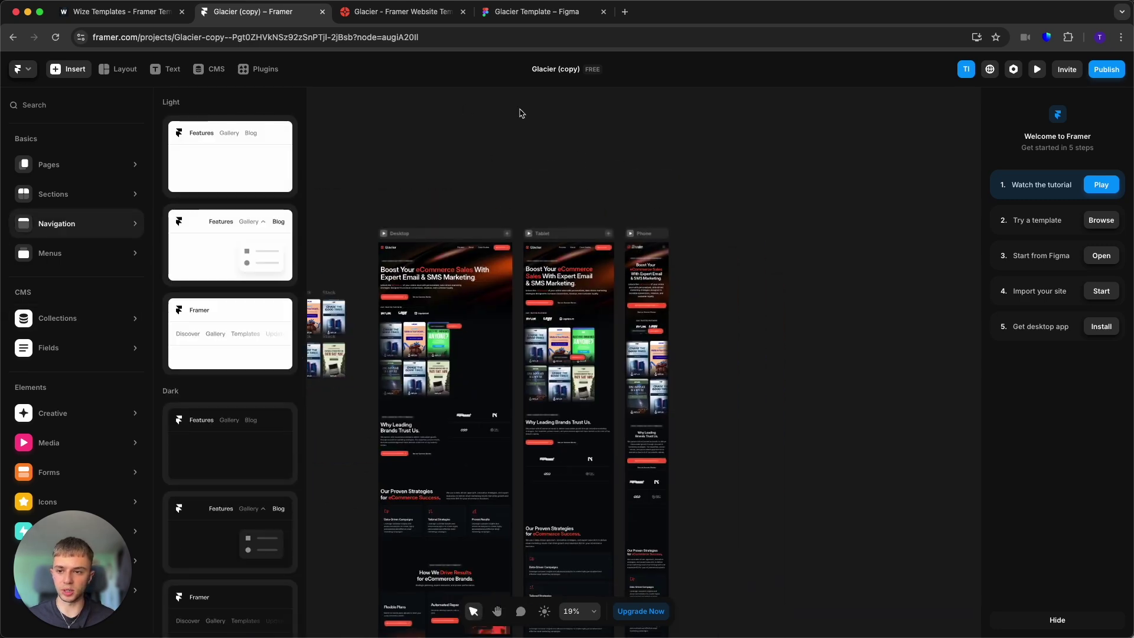
Look through the project's layers, page list and general site settings, and return to the Home page canvas
{"action": "left_click", "coordinate": [69, 69]}
{"action": "left_click", "coordinate": [65, 110]}
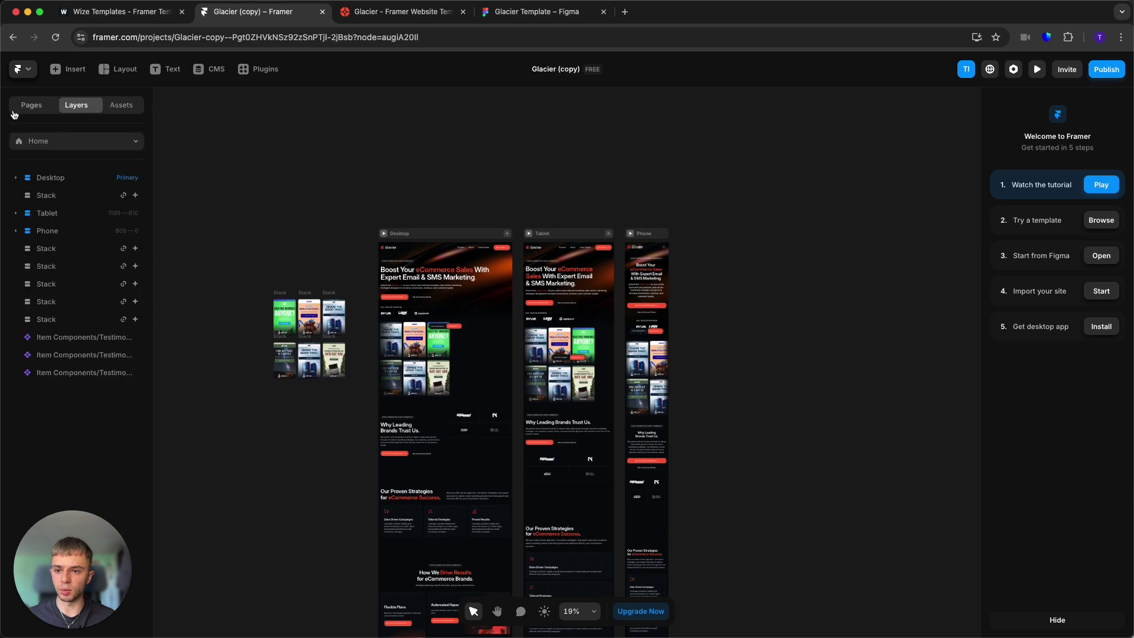
{"action": "left_click", "coordinate": [18, 107]}
{"action": "left_click", "coordinate": [1014, 69]}
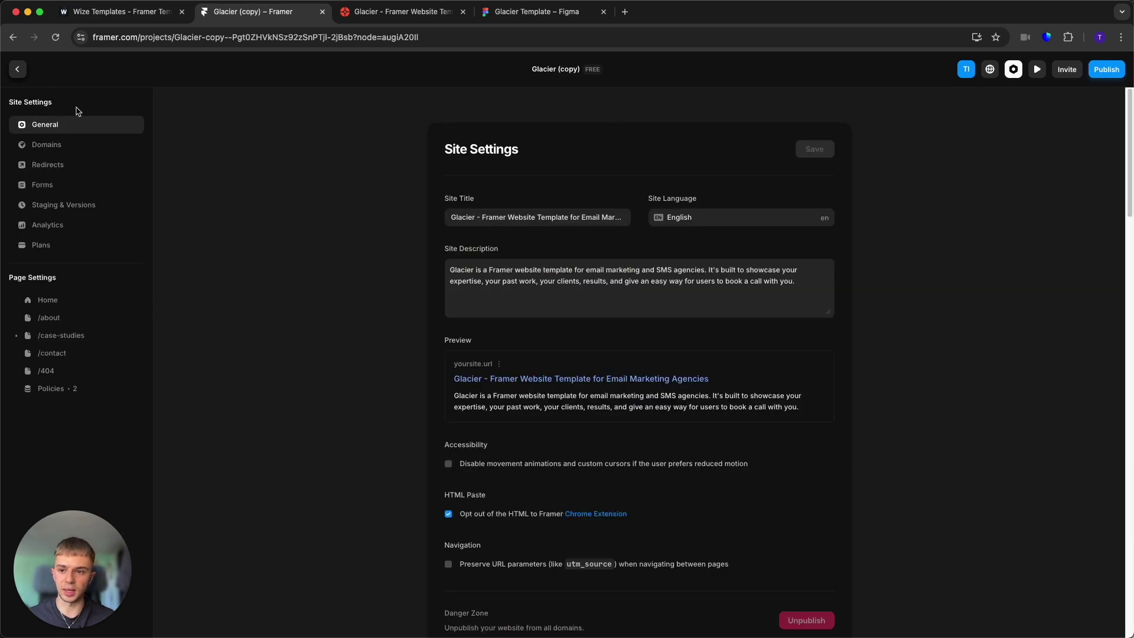
{"action": "left_click", "coordinate": [16, 74]}
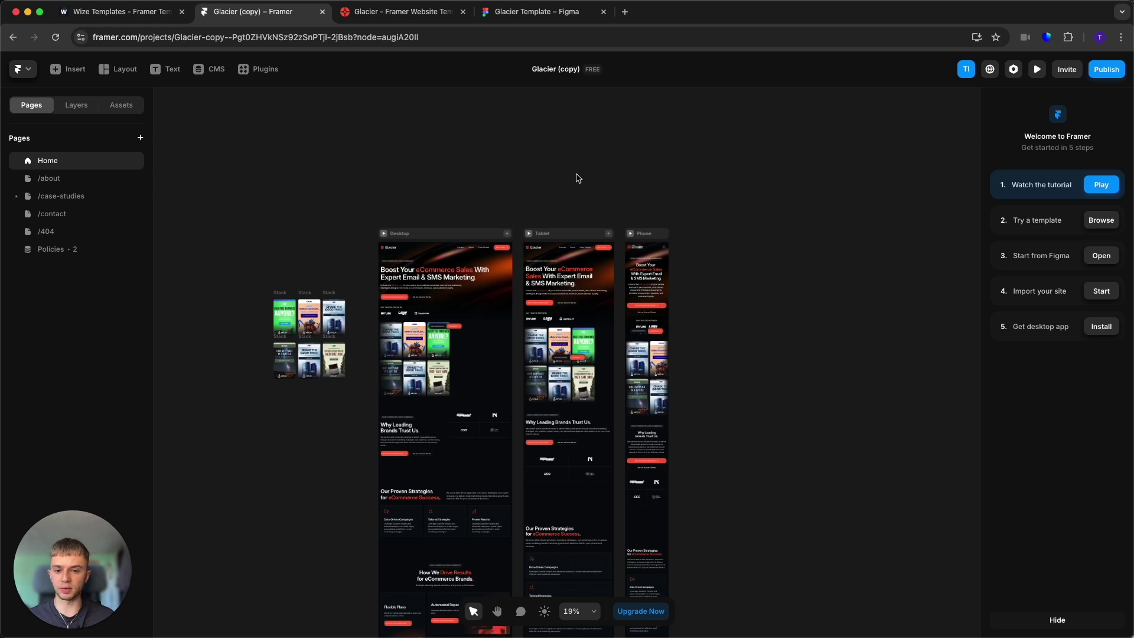
Change the project's Accent color style to blue #1C42FF
{"action": "left_click", "coordinate": [120, 106]}
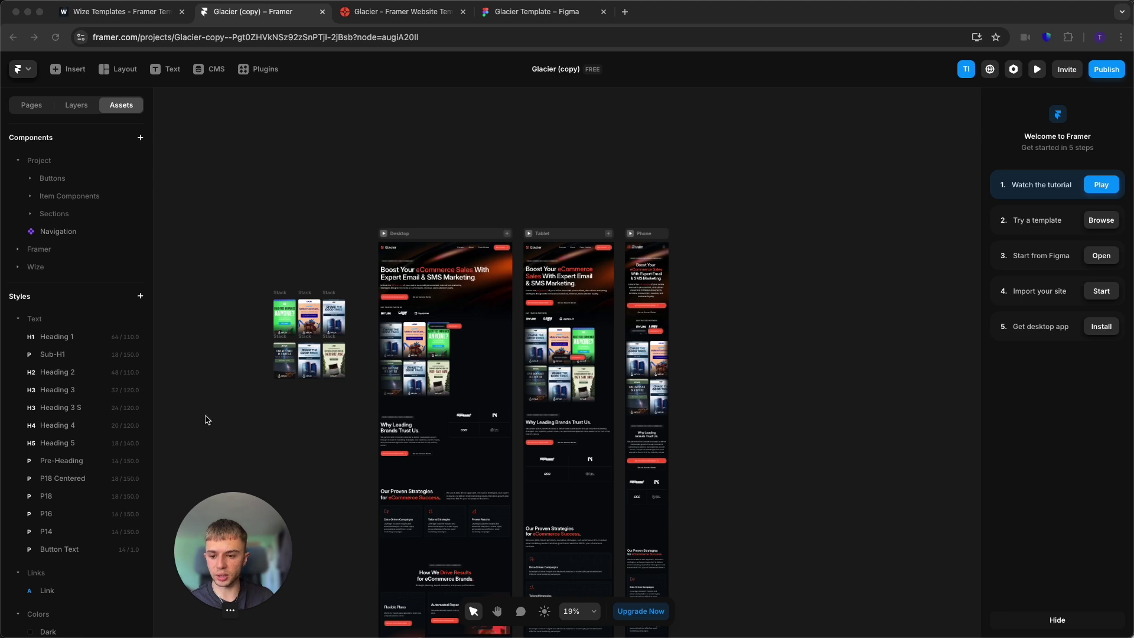
{"action": "scroll", "coordinate": [113, 391], "scroll_direction": "down", "scroll_amount": 2}
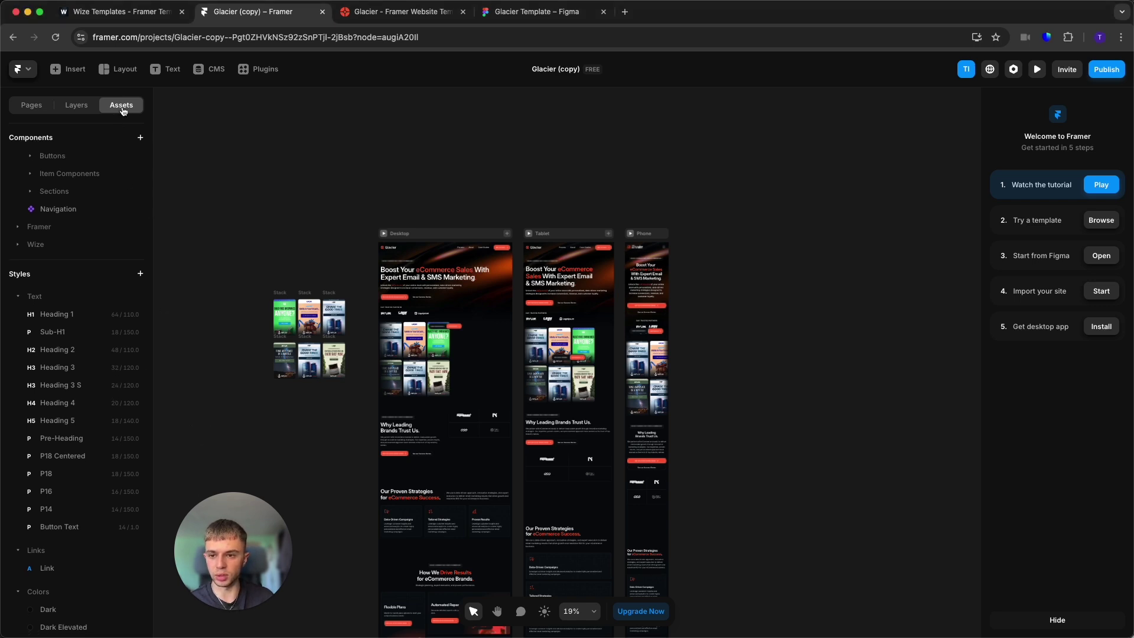
{"action": "scroll", "coordinate": [116, 182], "scroll_direction": "down", "scroll_amount": 5}
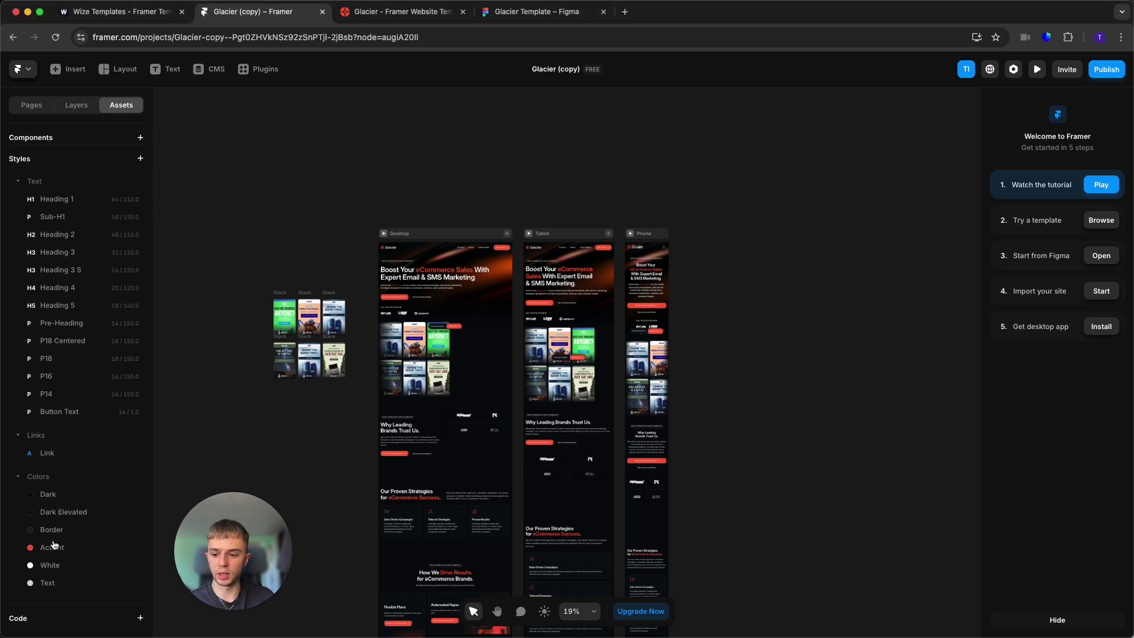
{"action": "left_click", "coordinate": [53, 546]}
{"action": "mouse_move", "coordinate": [213, 587]}
{"action": "left_mouse_down"}
{"action": "mouse_move", "coordinate": [242, 584]}
{"action": "mouse_move", "coordinate": [204, 585]}
{"action": "mouse_move", "coordinate": [251, 585]}
{"action": "mouse_move", "coordinate": [231, 587]}
{"action": "left_mouse_up"}
{"action": "left_click_drag", "start_coordinate": [284, 529], "coordinate": [293, 503]}
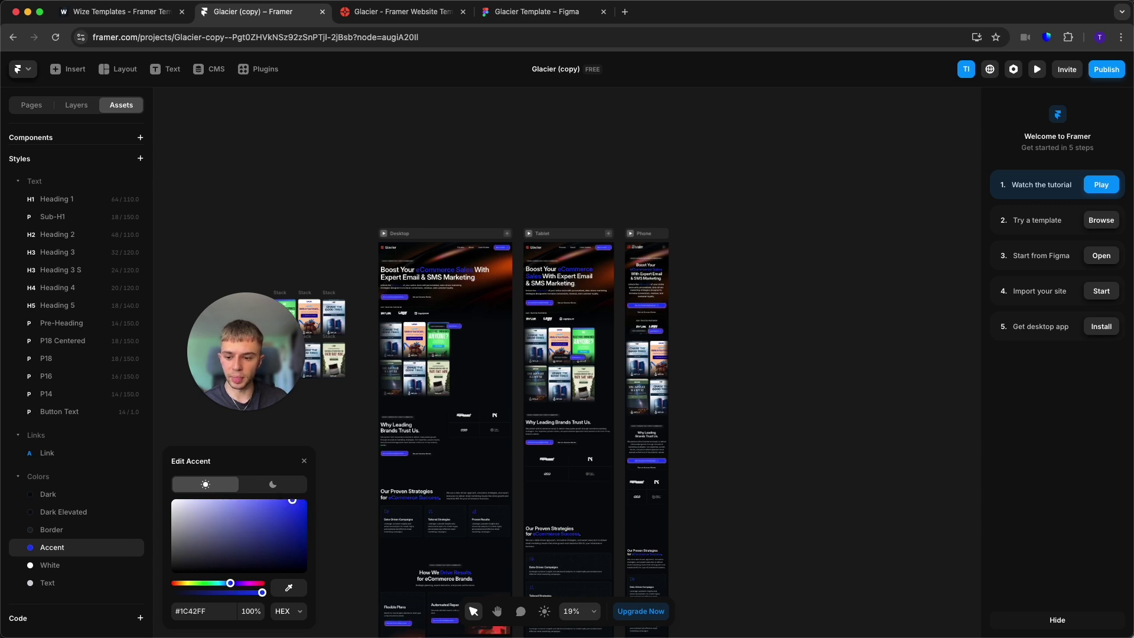
View the settings of the Dark color style and close them without changes
{"action": "left_click", "coordinate": [80, 525]}
{"action": "left_click", "coordinate": [76, 495]}
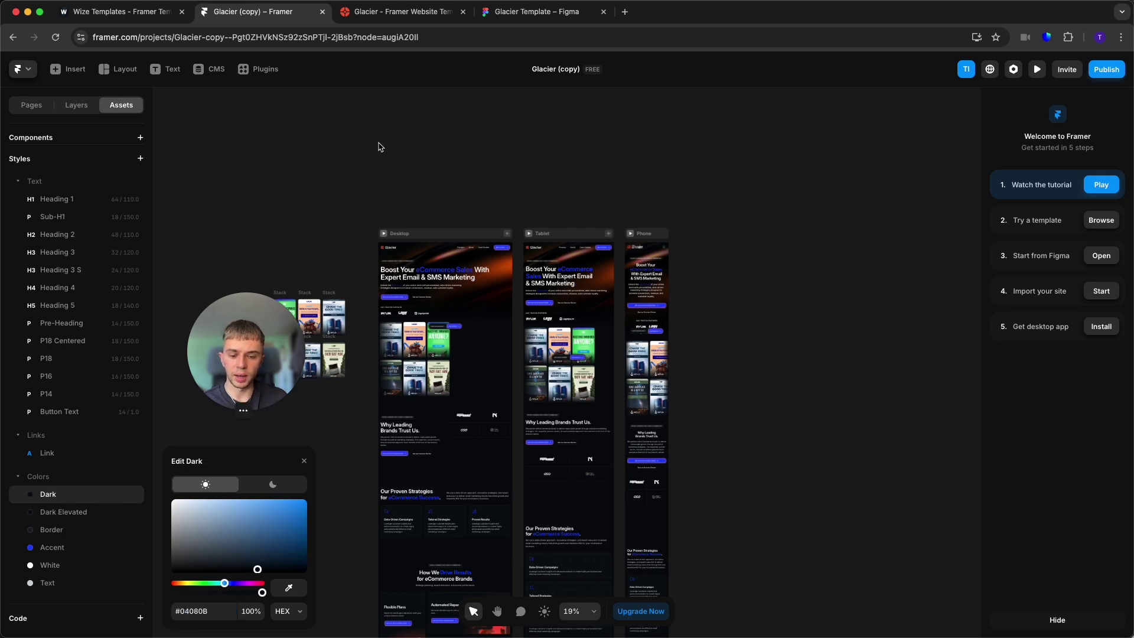
{"action": "left_click", "coordinate": [304, 460]}
{"action": "left_click_drag", "start_coordinate": [252, 377], "coordinate": [216, 438]}
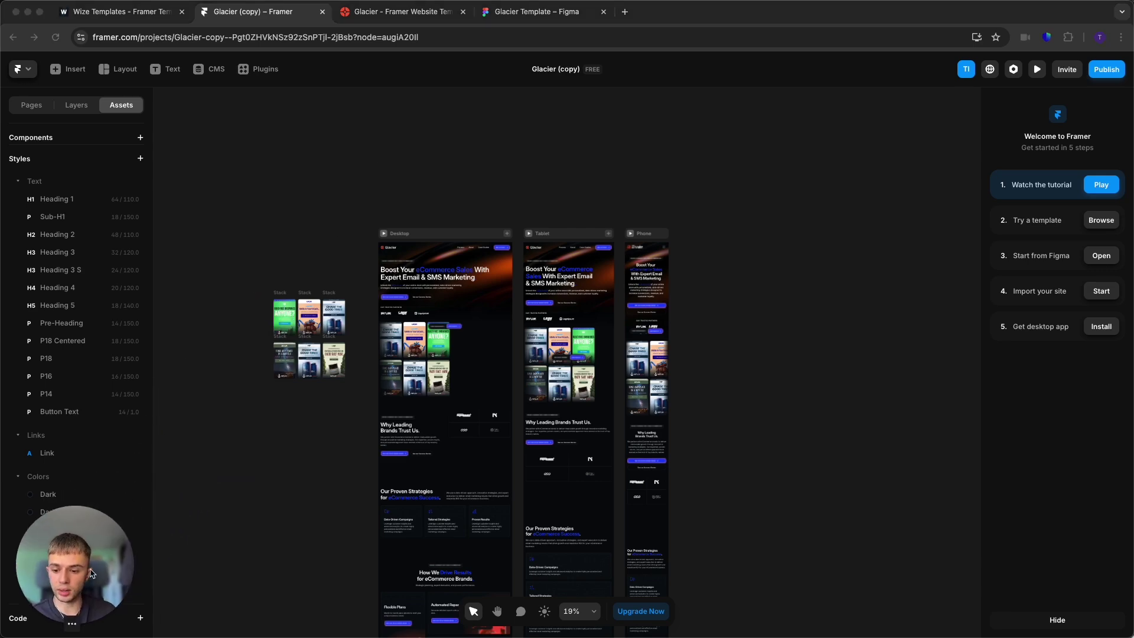
{"action": "left_click", "coordinate": [207, 524]}
Open the component behind the hero's Get Your Free Growth Audit button for editing
{"action": "scroll", "coordinate": [402, 271], "scroll_direction": "up", "scroll_amount": 5}
{"action": "scroll", "coordinate": [527, 274], "scroll_direction": "up", "scroll_amount": 5}
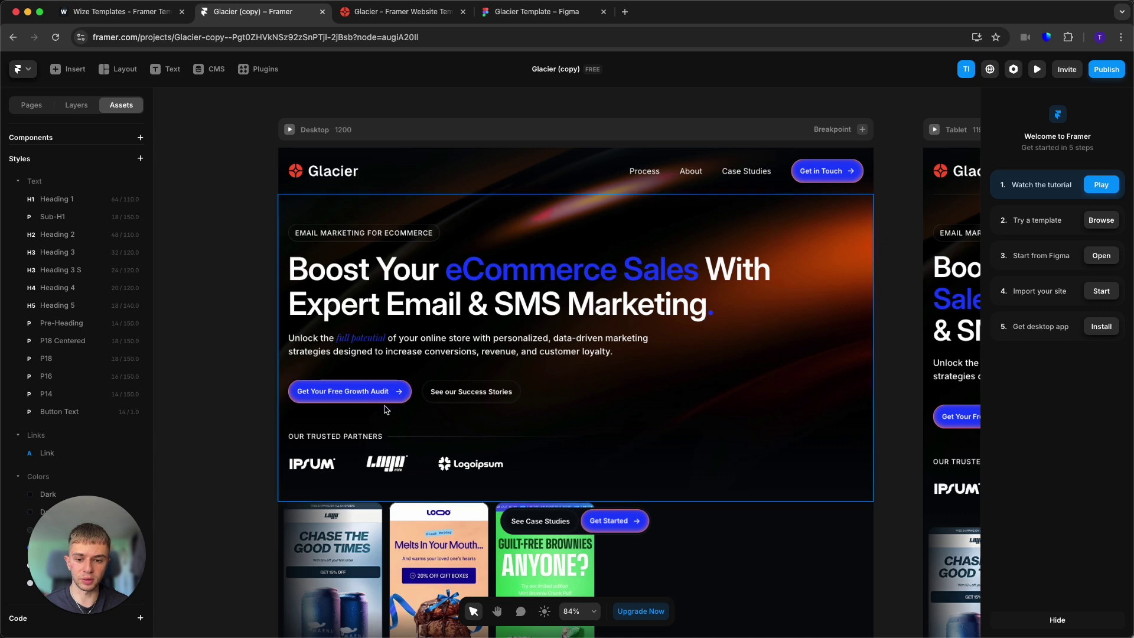
{"action": "double_click", "coordinate": [355, 402]}
{"action": "left_click", "coordinate": [561, 357]}
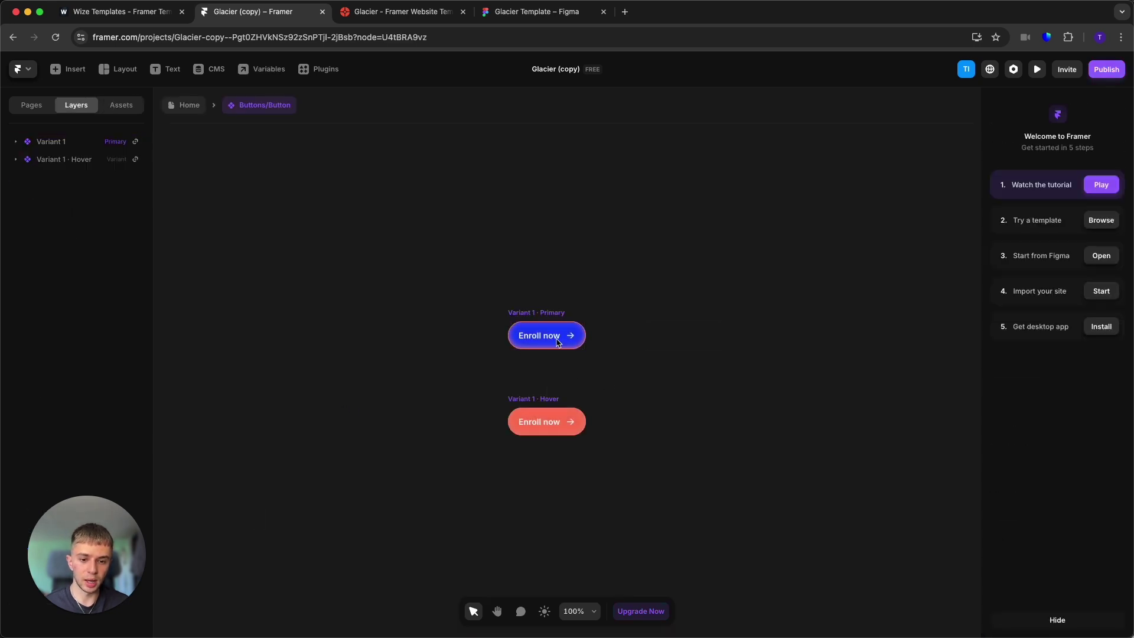
Set the border color of the button's primary variant to a lighter shade of the Accent blue, #6680FF
{"action": "left_click", "coordinate": [560, 316]}
{"action": "scroll", "coordinate": [1045, 509], "scroll_direction": "down", "scroll_amount": 10}
{"action": "left_click", "coordinate": [1070, 471]}
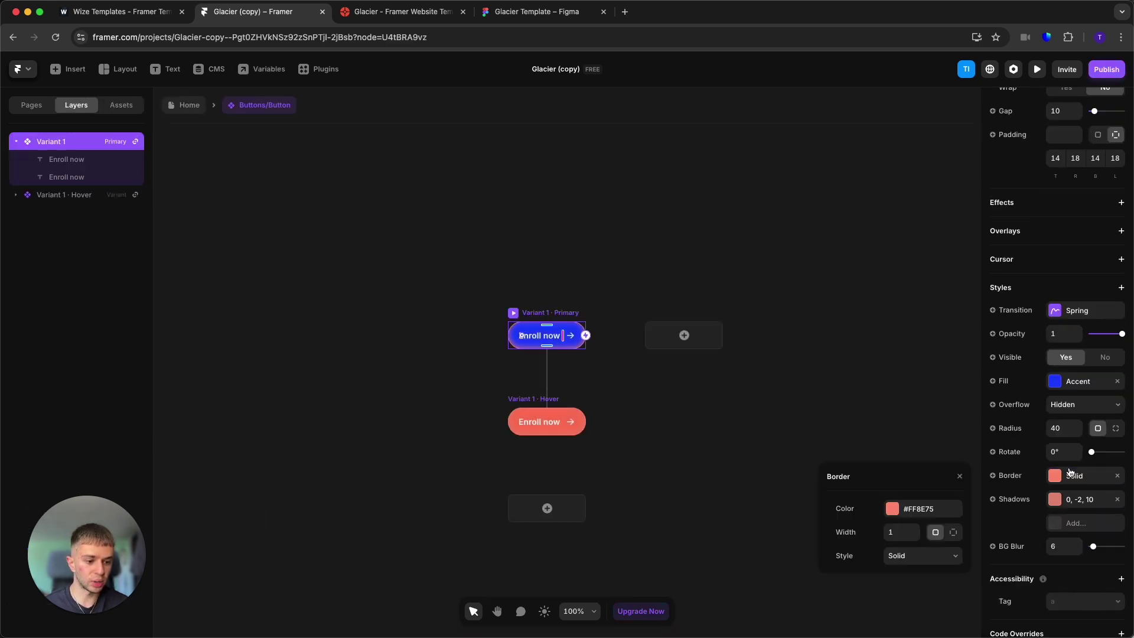
{"action": "left_click", "coordinate": [943, 502]}
{"action": "left_click", "coordinate": [859, 572]}
{"action": "left_click", "coordinate": [932, 312]}
{"action": "left_click_drag", "start_coordinate": [932, 311], "coordinate": [909, 310]}
Reuse the border's color code #6680FF as the inside shadow color of the button's primary variant
{"action": "left_click", "coordinate": [875, 419]}
{"action": "key", "text": "ctrl+c"}
{"action": "left_click", "coordinate": [1070, 501]}
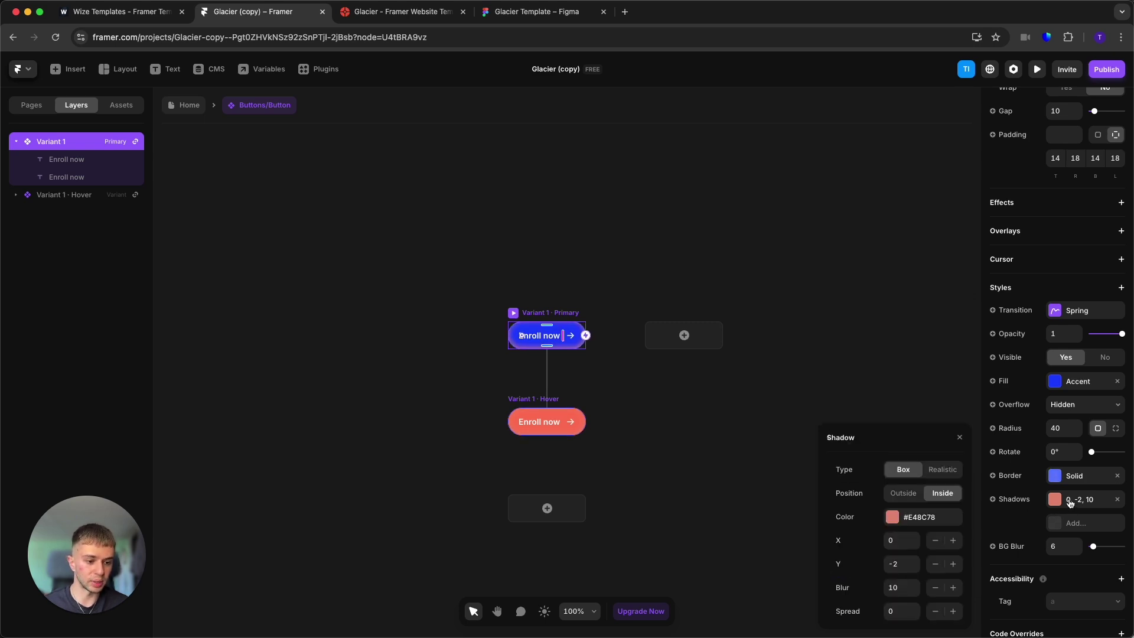
{"action": "left_click", "coordinate": [925, 523]}
{"action": "key", "text": "ctrl+v"}
{"action": "key", "text": "Return"}
Set the fill of the button's Hover variant to the Accent color style
{"action": "scroll", "coordinate": [575, 357], "scroll_direction": "up", "scroll_amount": 2}
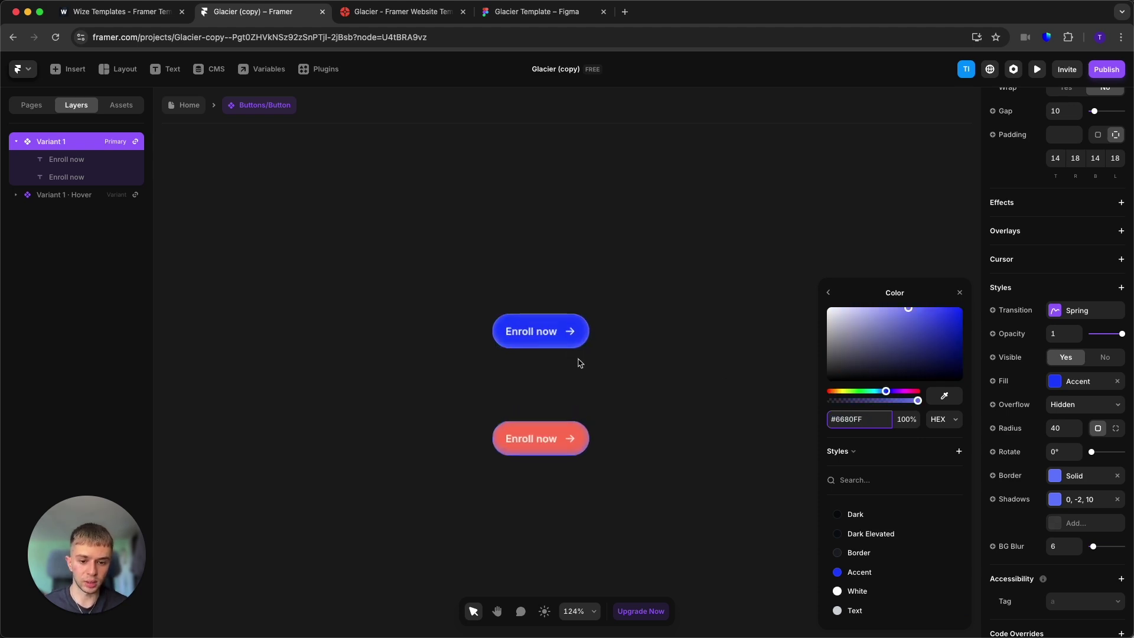
{"action": "scroll", "coordinate": [578, 361], "scroll_direction": "up", "scroll_amount": 1}
{"action": "left_click", "coordinate": [544, 434]}
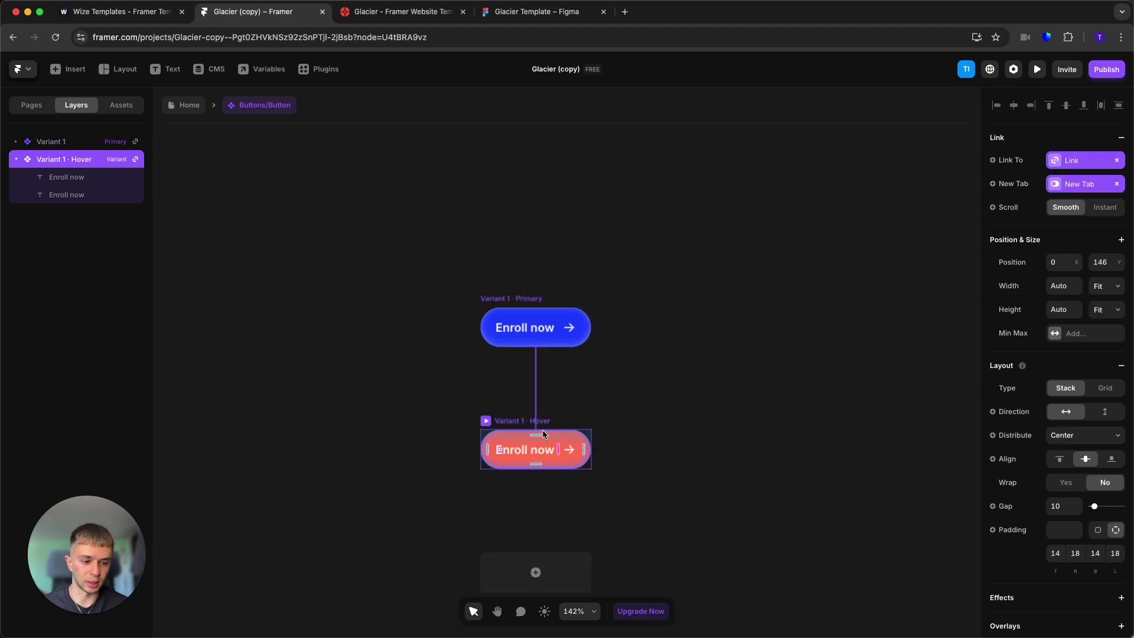
{"action": "scroll", "coordinate": [1073, 526], "scroll_direction": "down", "scroll_amount": 5}
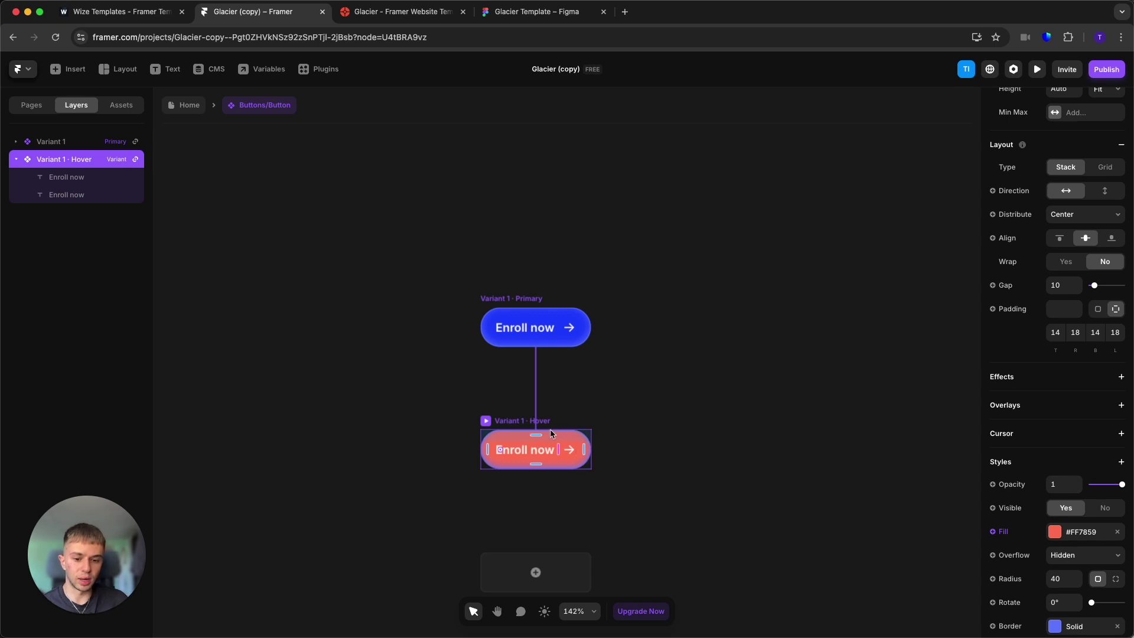
{"action": "left_click", "coordinate": [1081, 532]}
{"action": "left_click", "coordinate": [853, 571]}
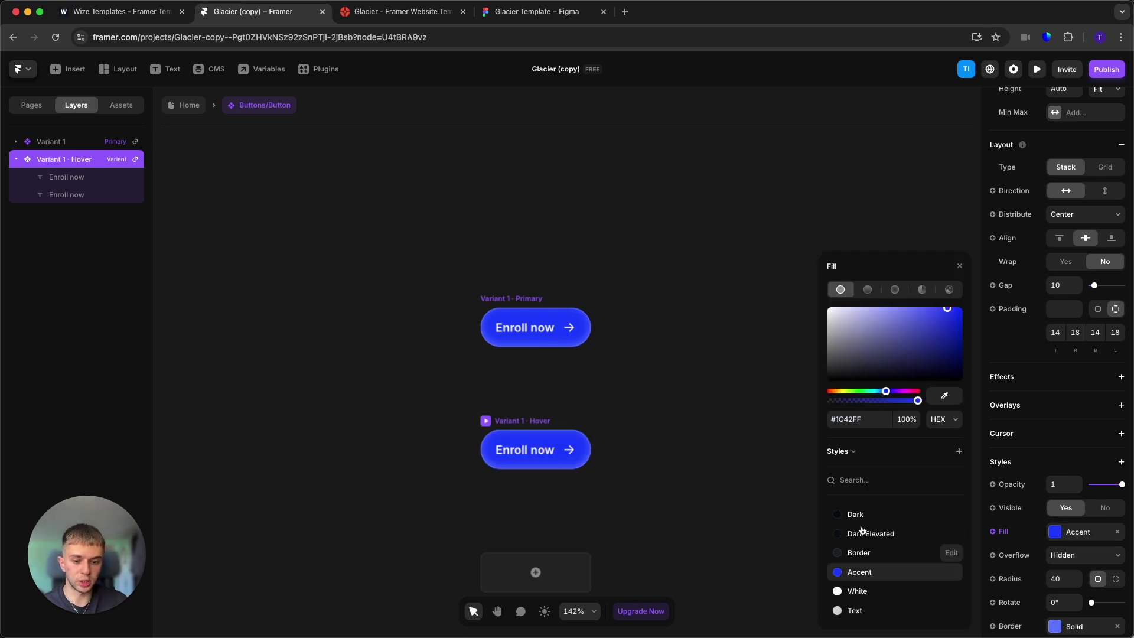
Lighten the fill of the button's Hover variant to #617BFF
{"action": "left_click_drag", "start_coordinate": [943, 310], "coordinate": [915, 305]}
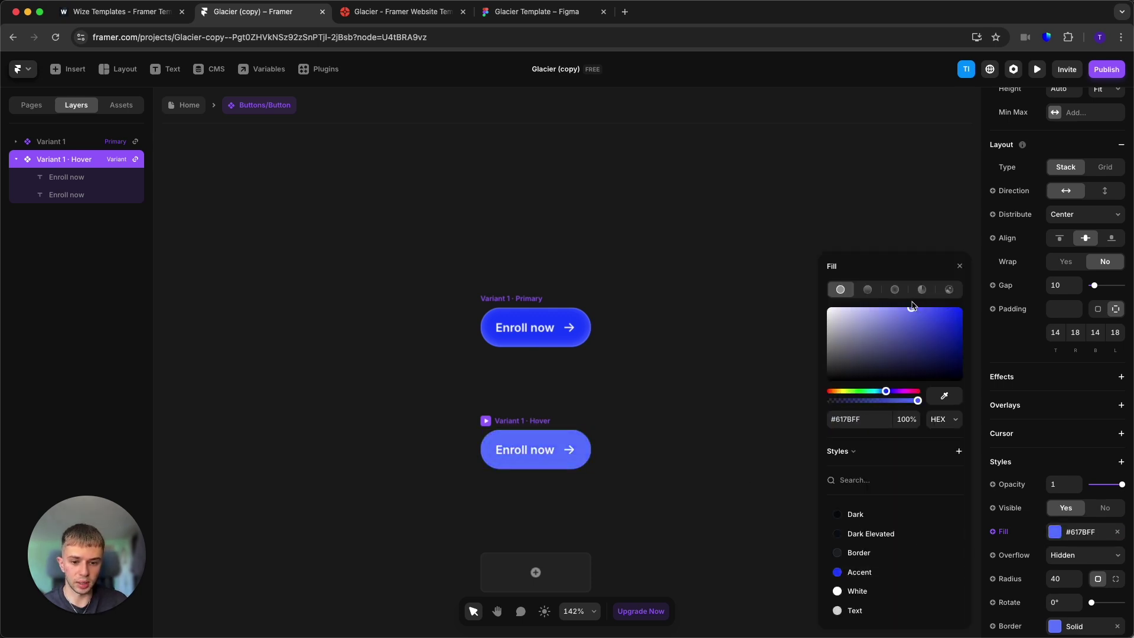
{"action": "left_click", "coordinate": [822, 242]}
Return to the Home page and preview it to check the recolored buttons
{"action": "left_click", "coordinate": [178, 102]}
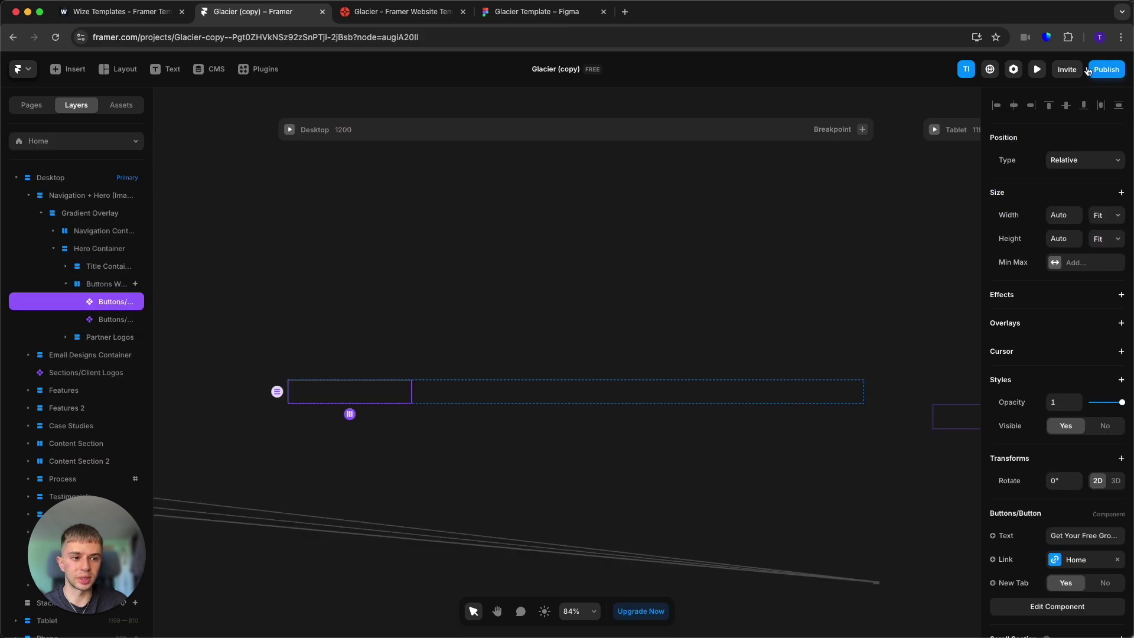
{"action": "key", "text": "super+p"}
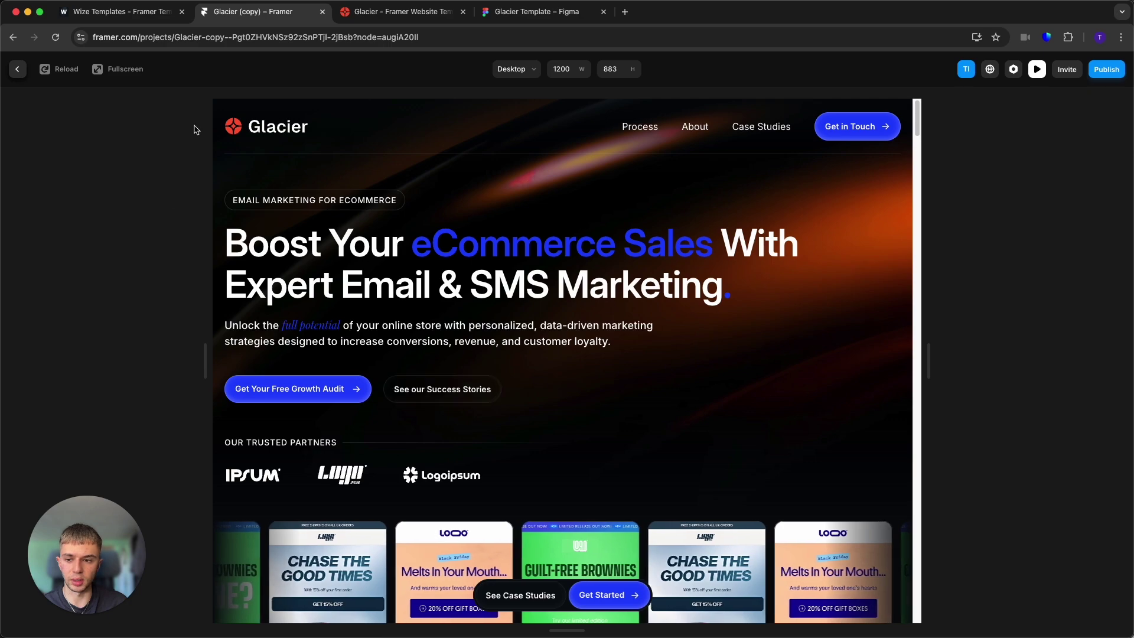
{"action": "key", "text": "Escape"}
Set the first stop of the radial gradient behind the Automated Reporting card to the Accent color at 50% opacity
{"action": "scroll", "coordinate": [794, 230], "scroll_direction": "down", "scroll_amount": 20}
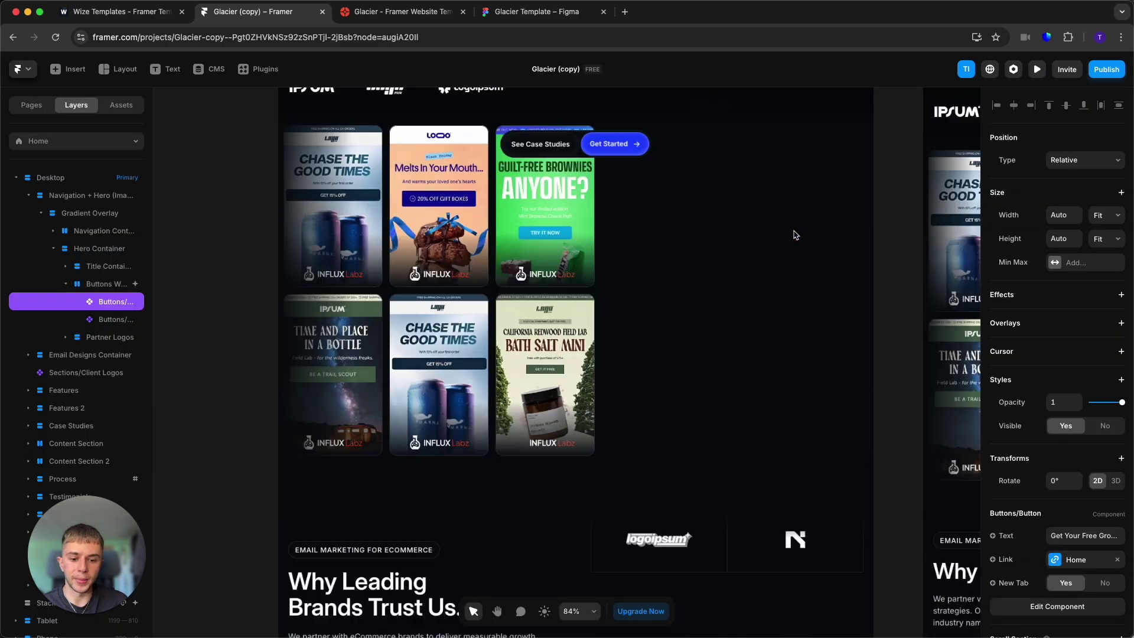
{"action": "scroll", "coordinate": [805, 241], "scroll_direction": "down", "scroll_amount": 10}
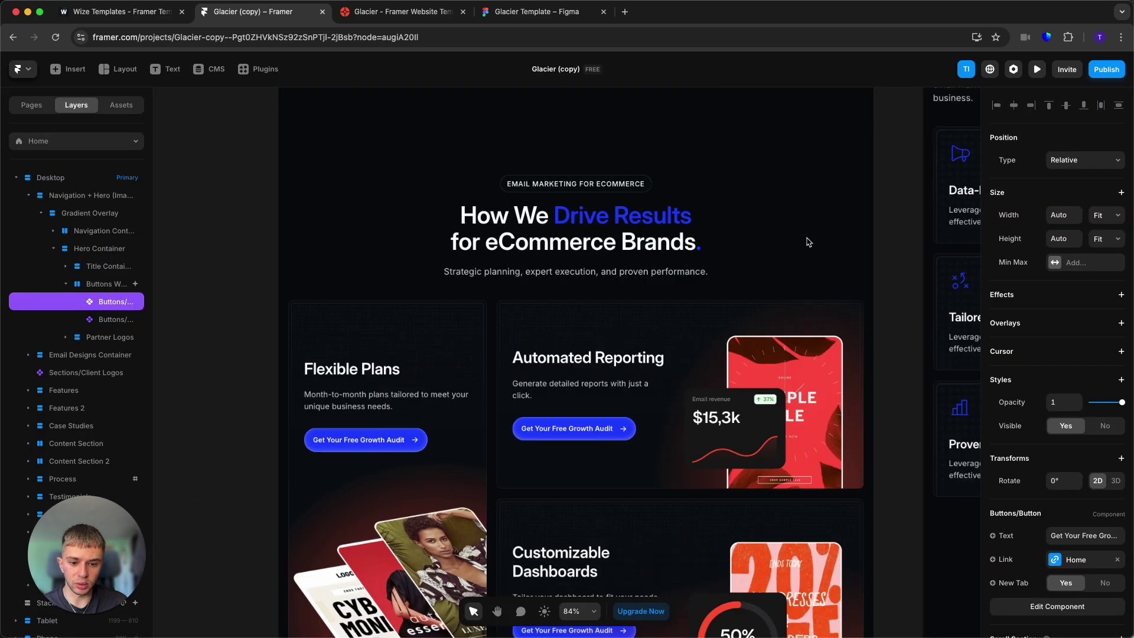
{"action": "scroll", "coordinate": [370, 401], "scroll_direction": "up", "scroll_amount": 8}
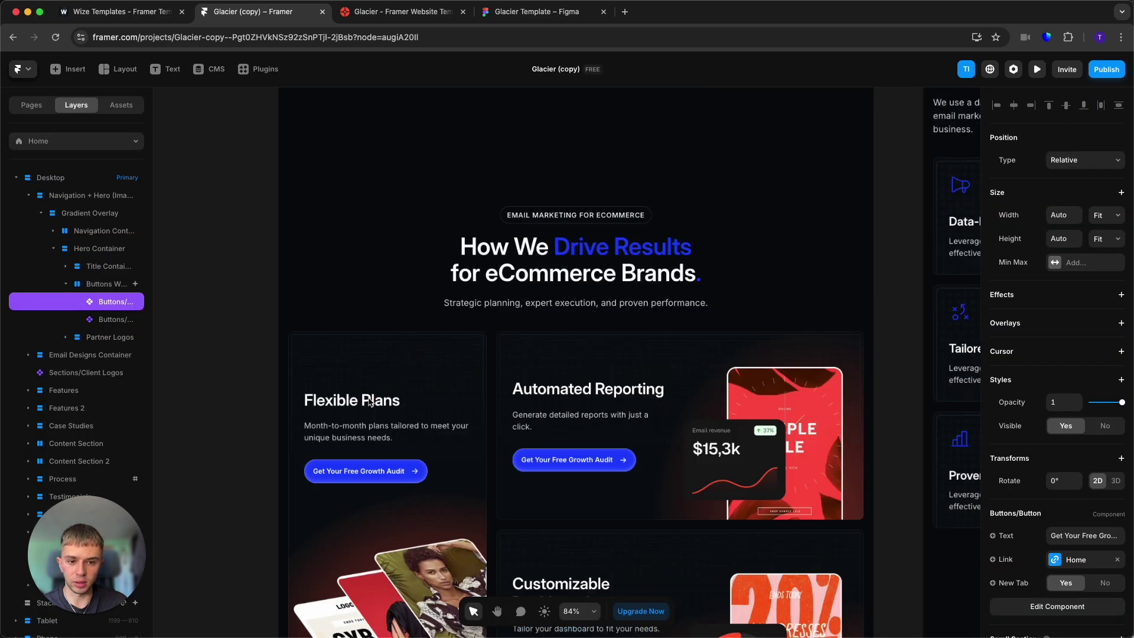
{"action": "left_click", "coordinate": [598, 360]}
{"action": "scroll", "coordinate": [653, 347], "scroll_direction": "down", "scroll_amount": 1}
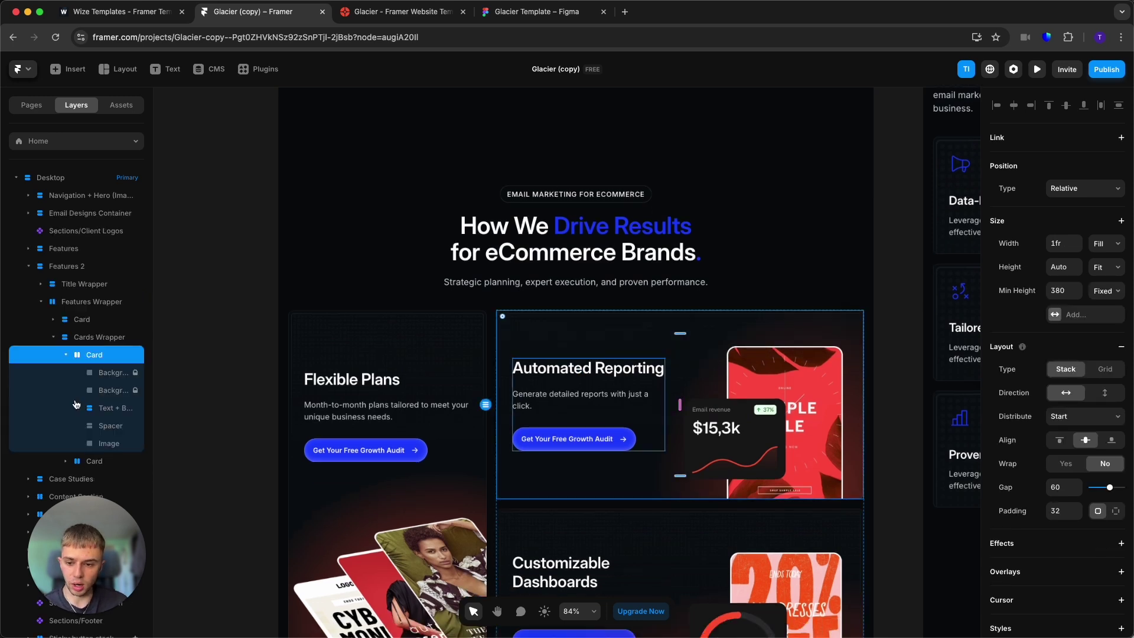
{"action": "left_click", "coordinate": [107, 376]}
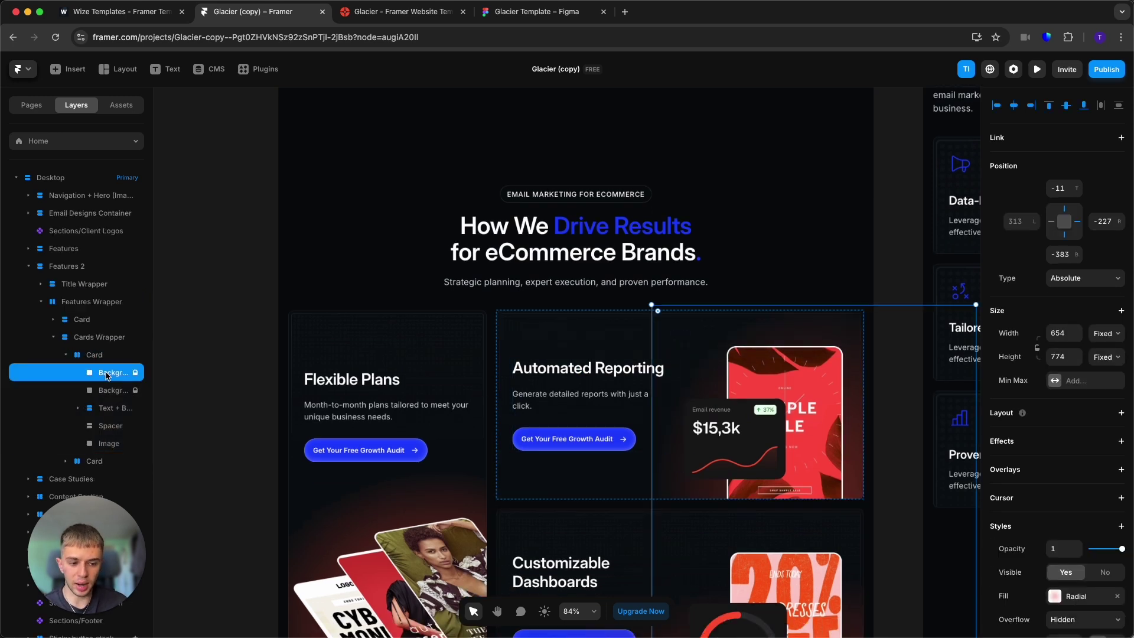
{"action": "scroll", "coordinate": [1069, 449], "scroll_direction": "down", "scroll_amount": 5}
{"action": "left_click", "coordinate": [1074, 428]}
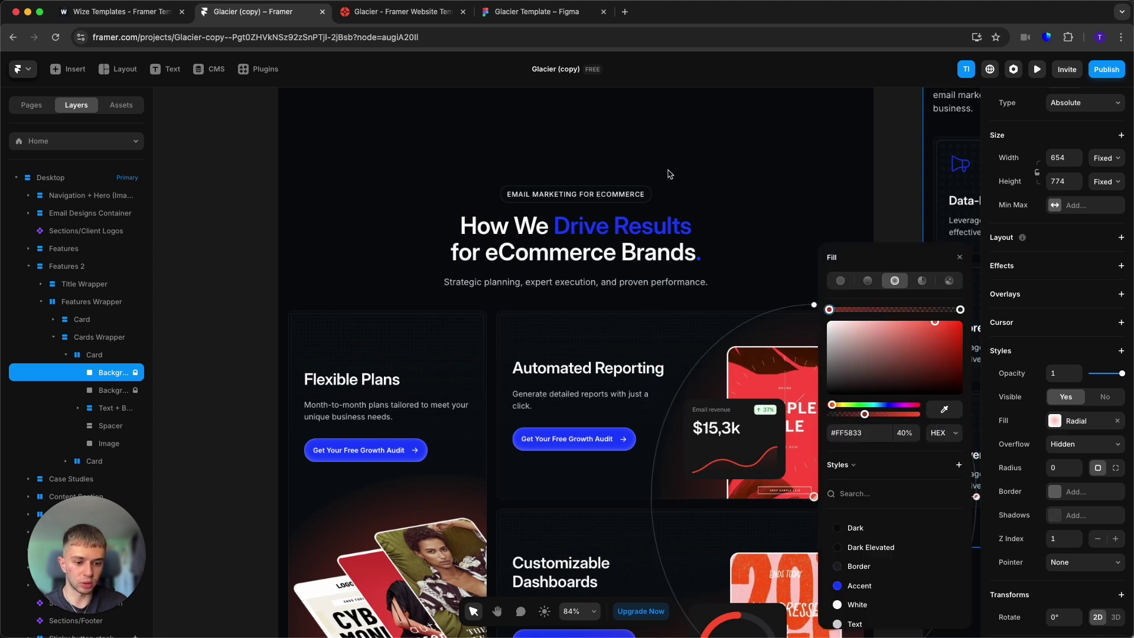
{"action": "left_click", "coordinate": [856, 585]}
{"action": "left_click", "coordinate": [899, 434]}
{"action": "type", "text": "50%"}
Set the last stop of the Automated Reporting card's radial gradient to the Accent color at 0% opacity
{"action": "left_click", "coordinate": [959, 311]}
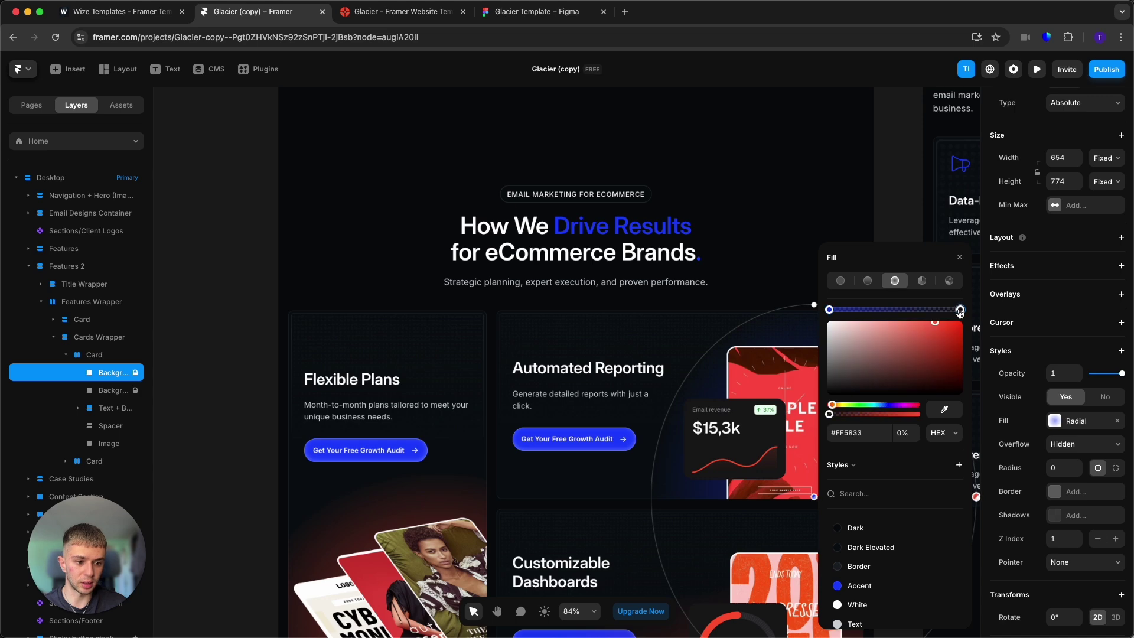
{"action": "left_click", "coordinate": [859, 586]}
{"action": "left_click", "coordinate": [909, 431]}
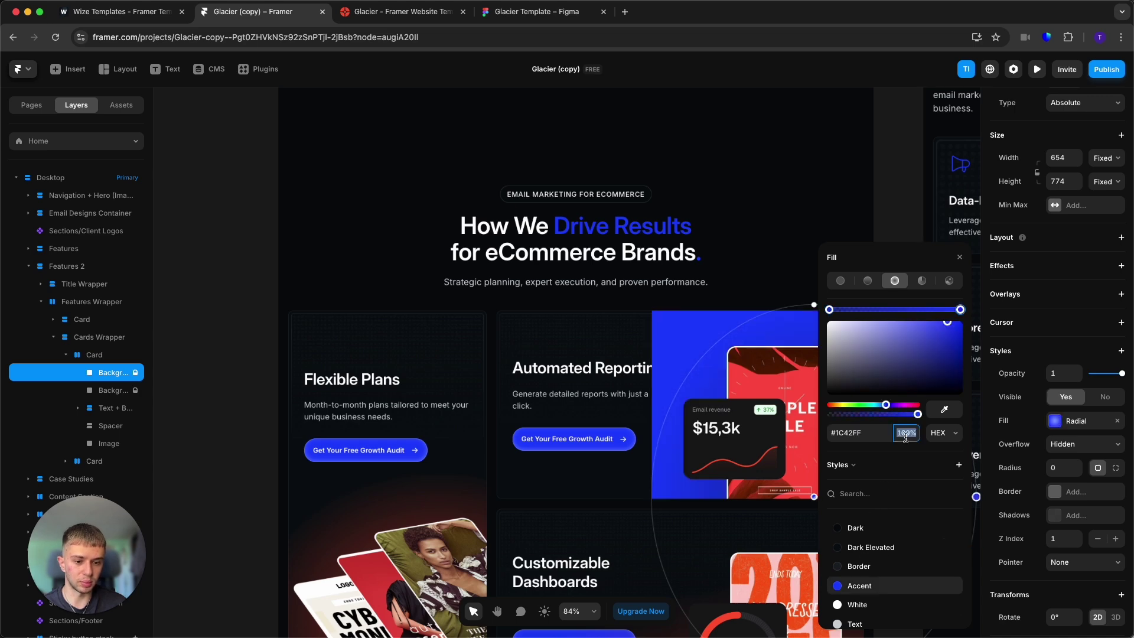
{"action": "type", "text": "0"}
{"action": "left_click", "coordinate": [880, 216]}
Look through the Home page's sections for remaining red elements and images, ending back at the hero
{"action": "scroll", "coordinate": [873, 283], "scroll_direction": "down", "scroll_amount": 3}
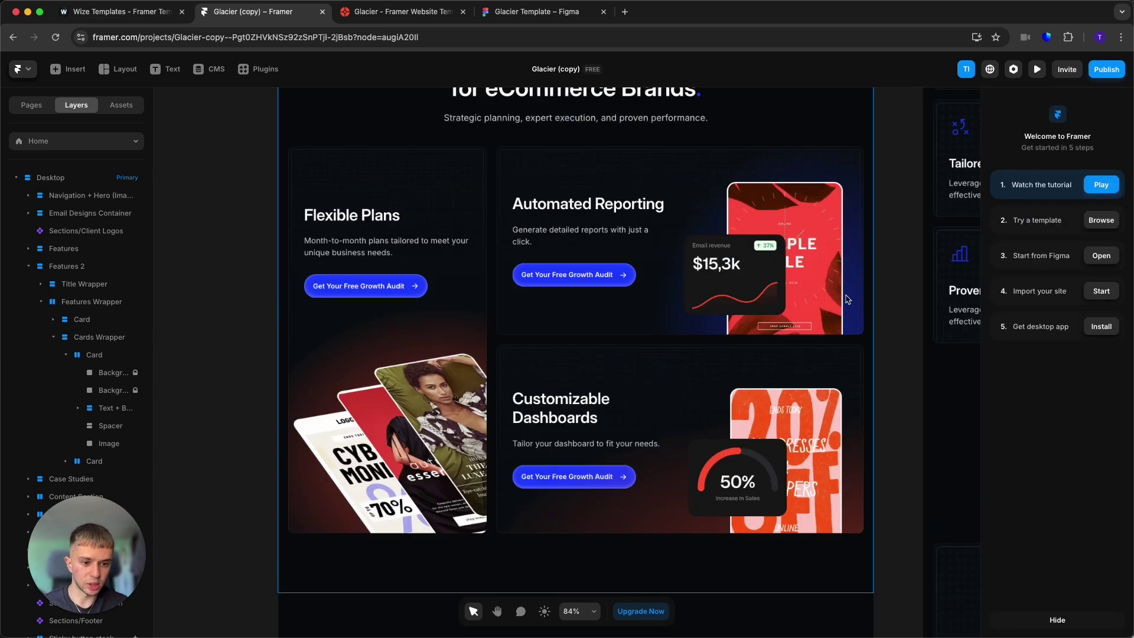
{"action": "scroll", "coordinate": [834, 372], "scroll_direction": "down", "scroll_amount": 1}
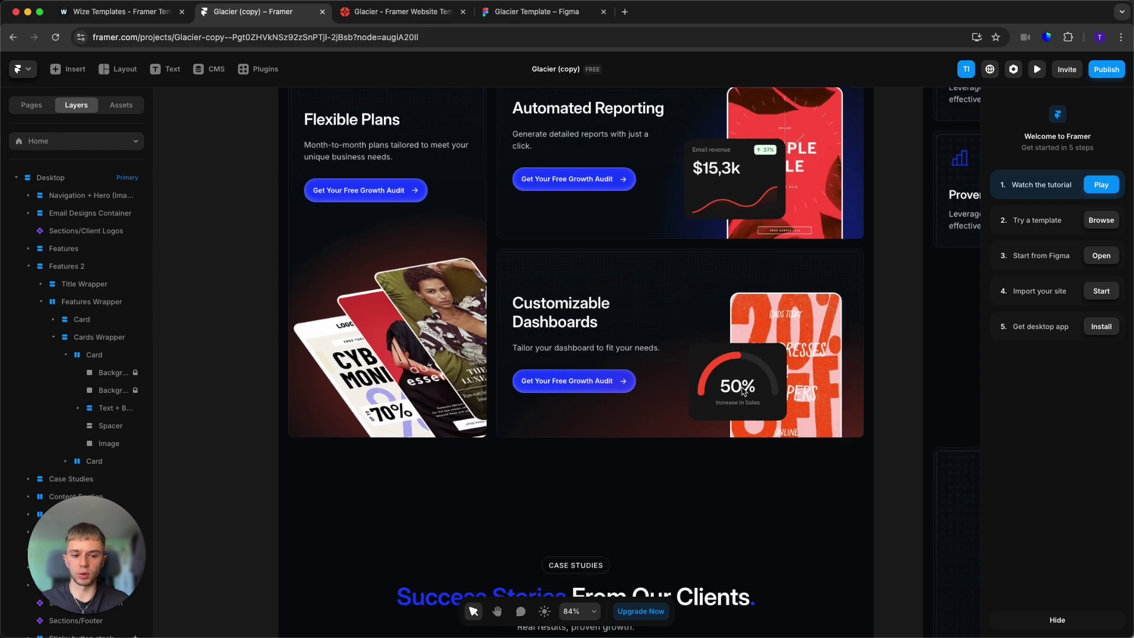
{"action": "scroll", "coordinate": [667, 413], "scroll_direction": "down", "scroll_amount": 1}
{"action": "scroll", "coordinate": [541, 392], "scroll_direction": "down", "scroll_amount": 15}
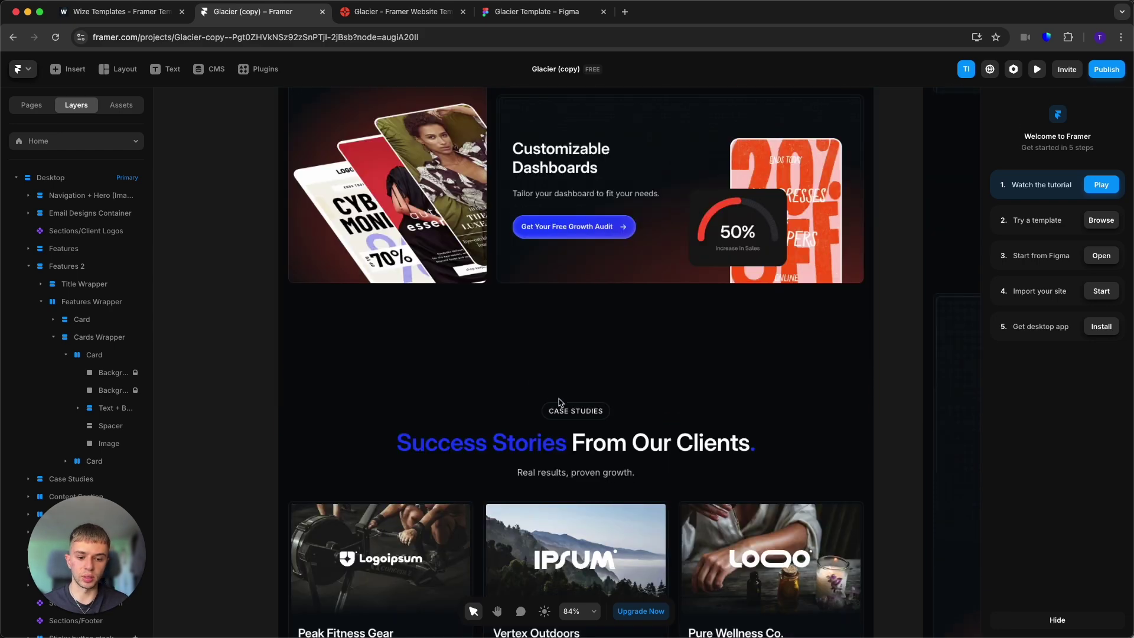
{"action": "scroll", "coordinate": [596, 427], "scroll_direction": "down", "scroll_amount": 20}
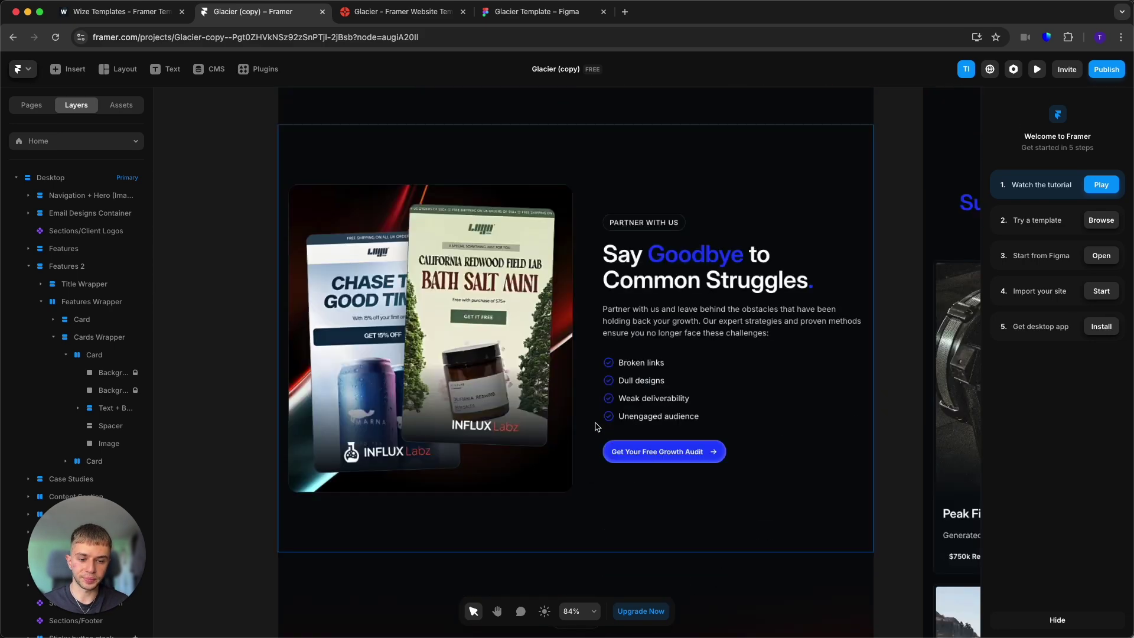
{"action": "scroll", "coordinate": [597, 427], "scroll_direction": "down", "scroll_amount": 5}
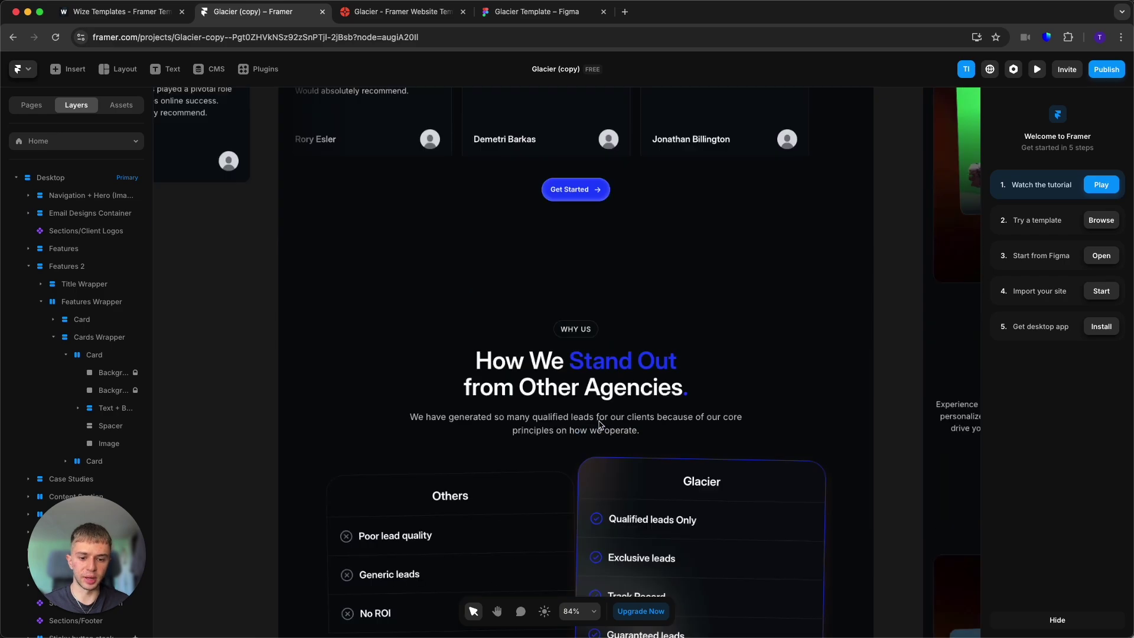
{"action": "scroll", "coordinate": [582, 405], "scroll_direction": "down", "scroll_amount": 3}
{"action": "scroll", "coordinate": [582, 405], "scroll_direction": "down", "scroll_amount": 2}
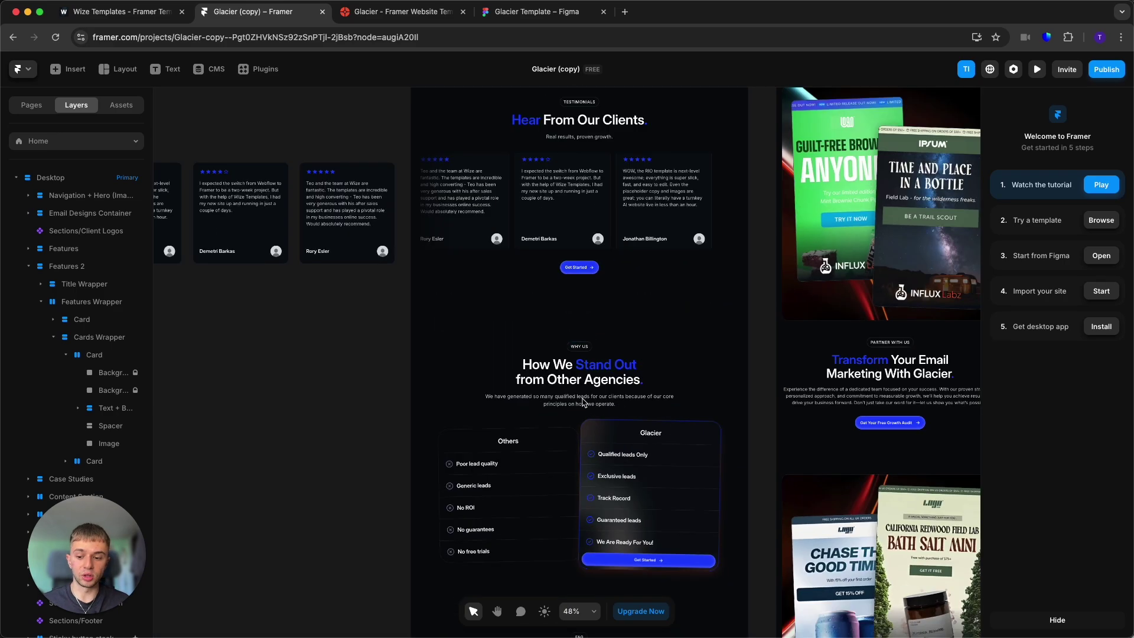
{"action": "scroll", "coordinate": [596, 425], "scroll_direction": "up", "scroll_amount": 15}
{"action": "scroll", "coordinate": [605, 416], "scroll_direction": "up", "scroll_amount": 10}
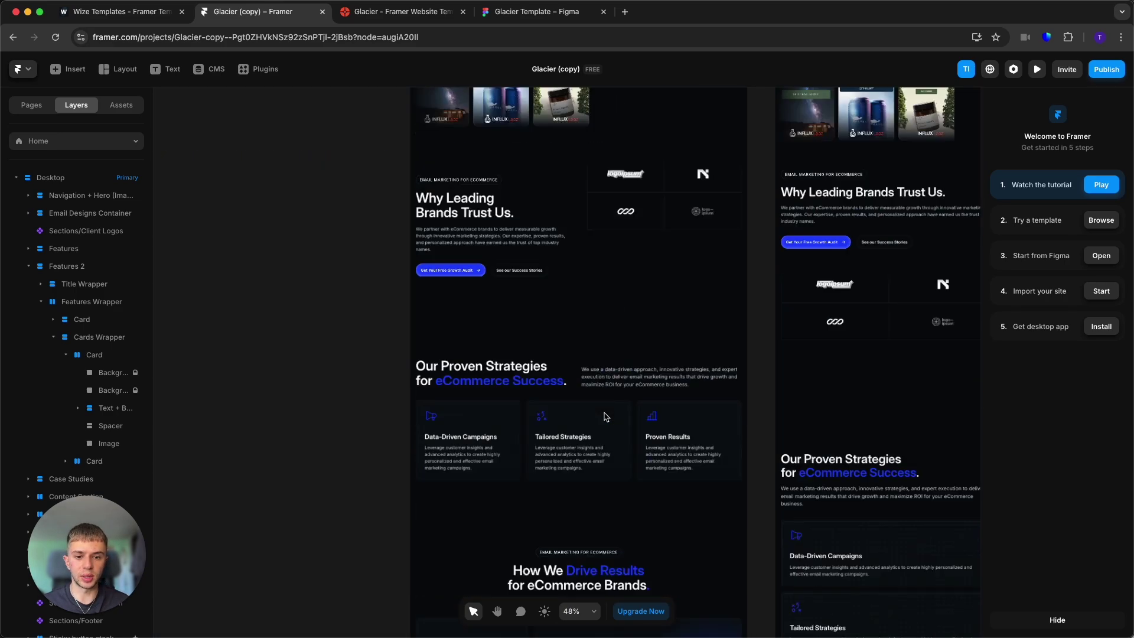
{"action": "scroll", "coordinate": [539, 384], "scroll_direction": "up", "scroll_amount": 5}
{"action": "scroll", "coordinate": [633, 443], "scroll_direction": "down", "scroll_amount": 2}
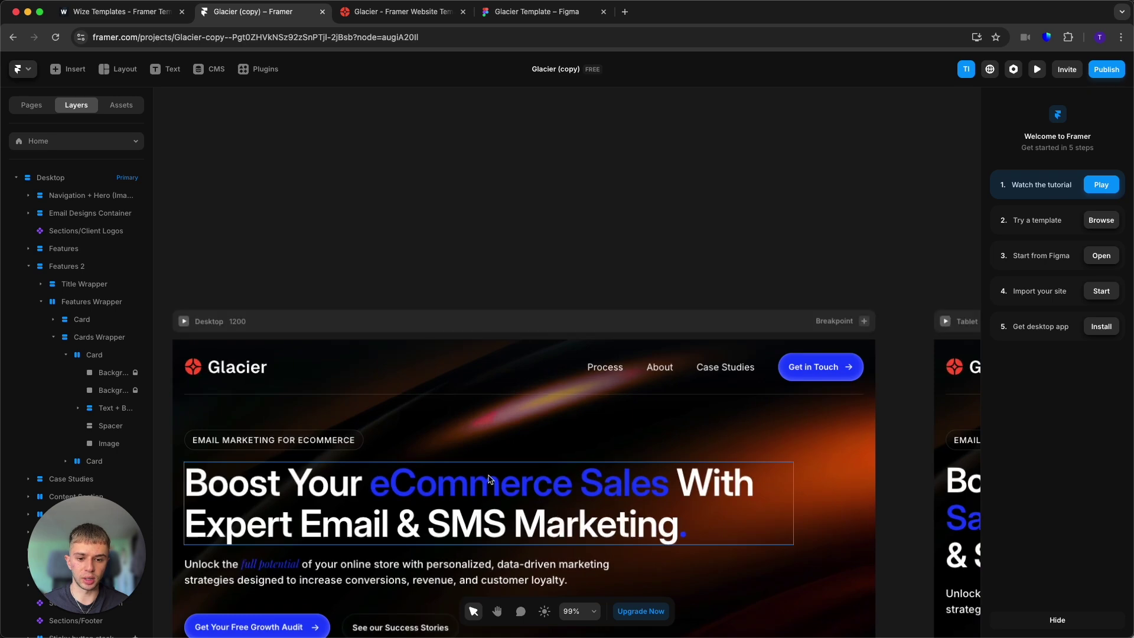
{"action": "scroll", "coordinate": [549, 461], "scroll_direction": "down", "scroll_amount": 3}
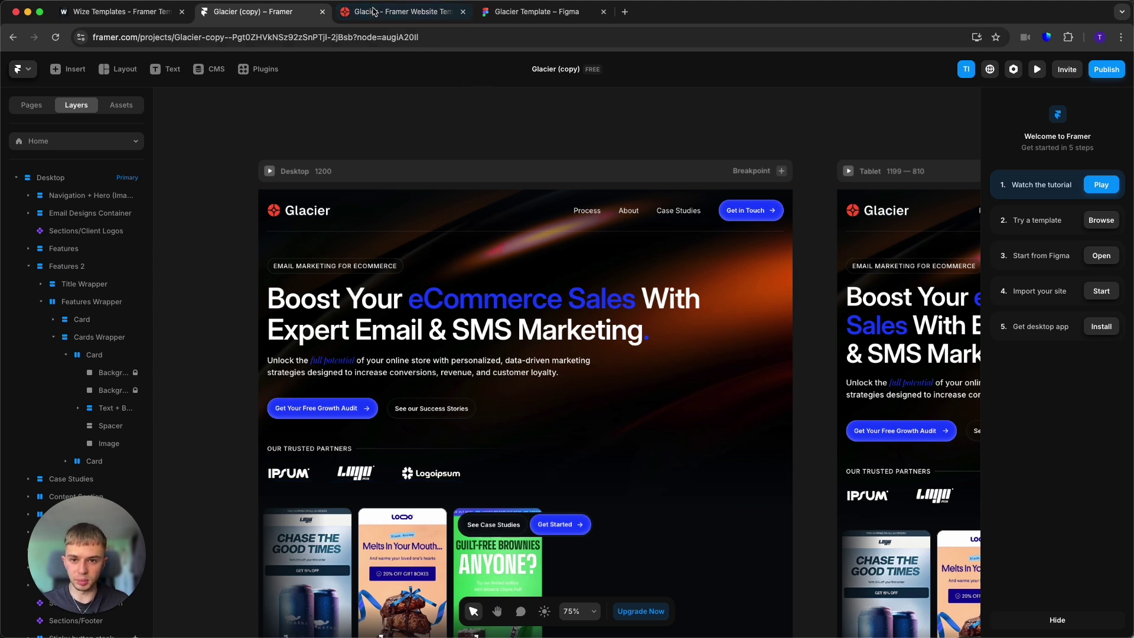
Switch to the Glacier Template file in Figma and duplicate it
{"action": "left_click", "coordinate": [525, 11]}
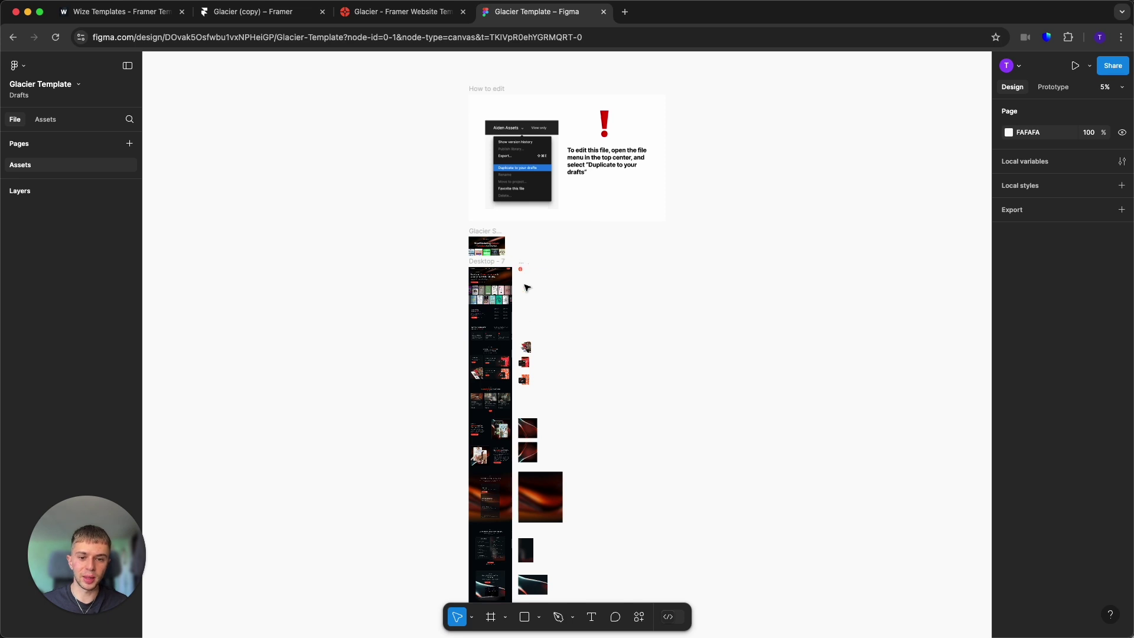
{"action": "scroll", "coordinate": [528, 286], "scroll_direction": "down", "scroll_amount": 2}
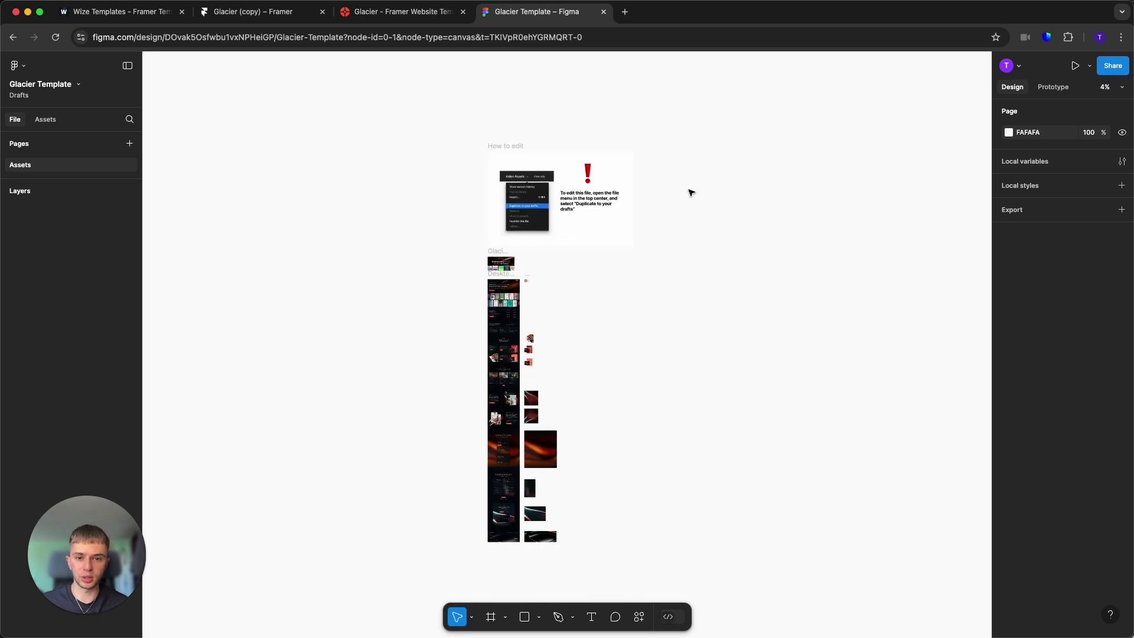
{"action": "left_click", "coordinate": [77, 86]}
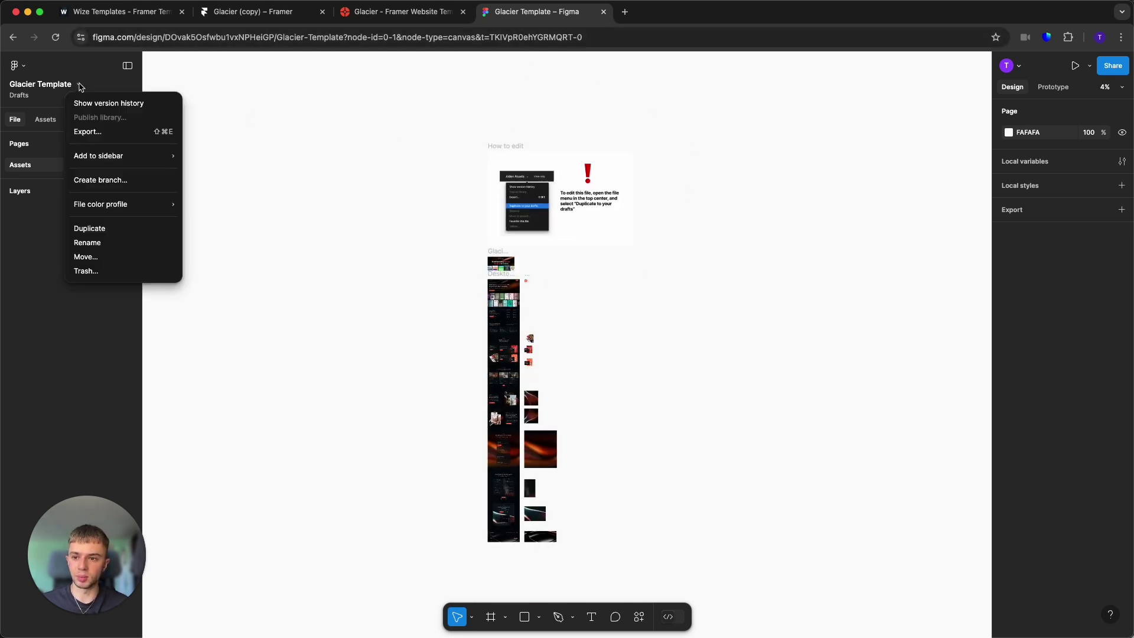
{"action": "left_click", "coordinate": [120, 234]}
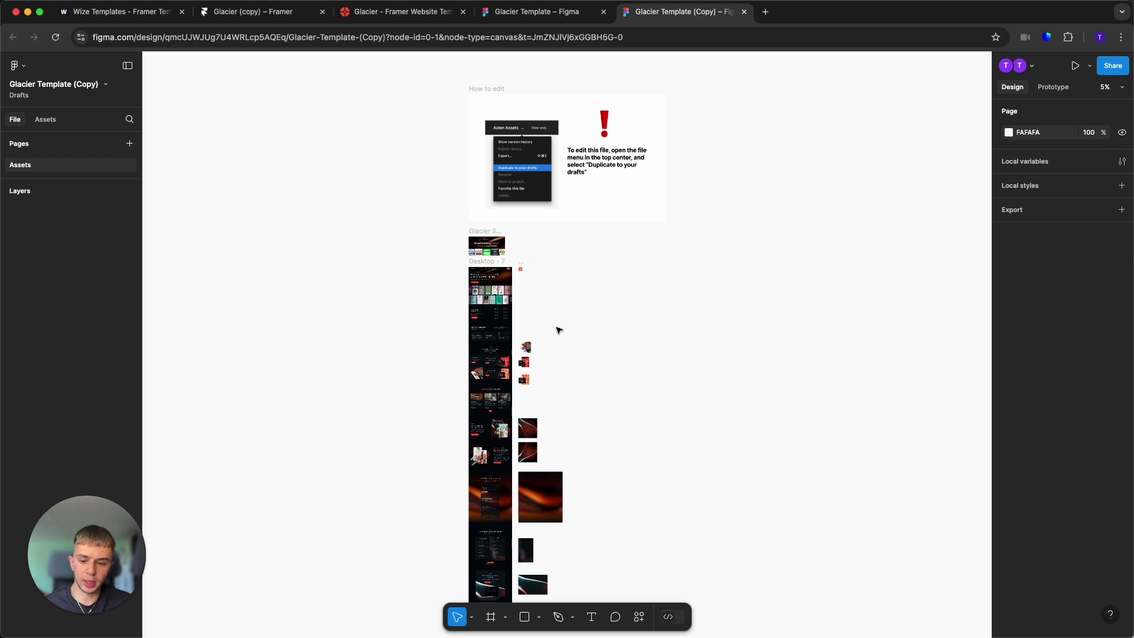
Copy the hero's background image from the Desktop - 7 frame onto the empty canvas beside the logo
{"action": "scroll", "coordinate": [528, 294], "scroll_direction": "up", "scroll_amount": 10}
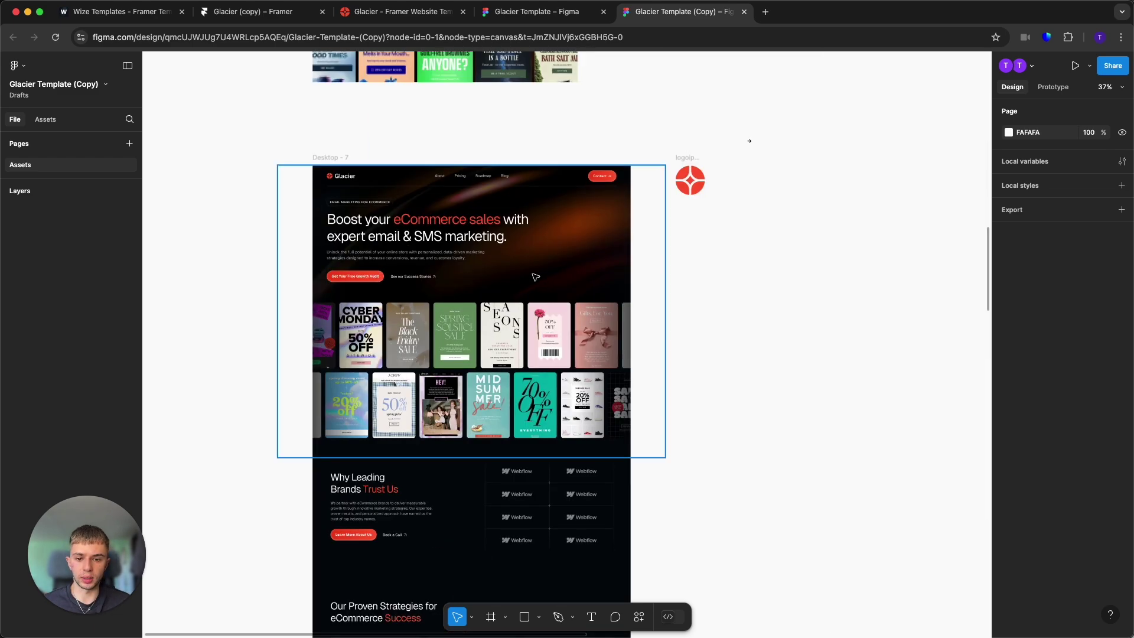
{"action": "left_click", "coordinate": [558, 272]}
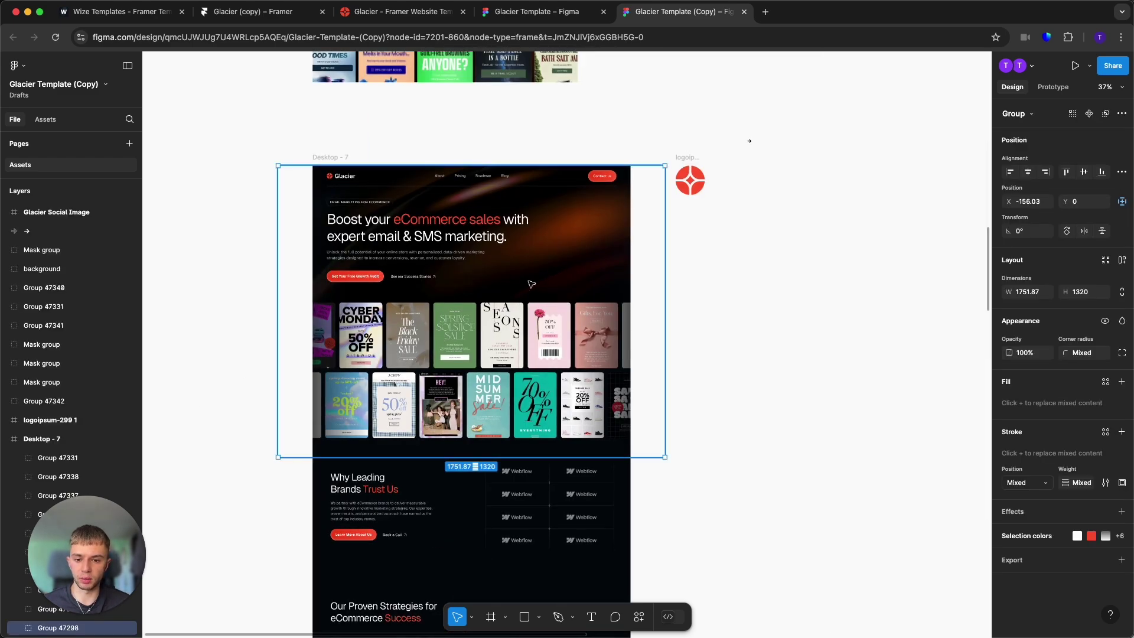
{"action": "double_click", "coordinate": [549, 284]}
{"action": "key", "text": "Tab"}
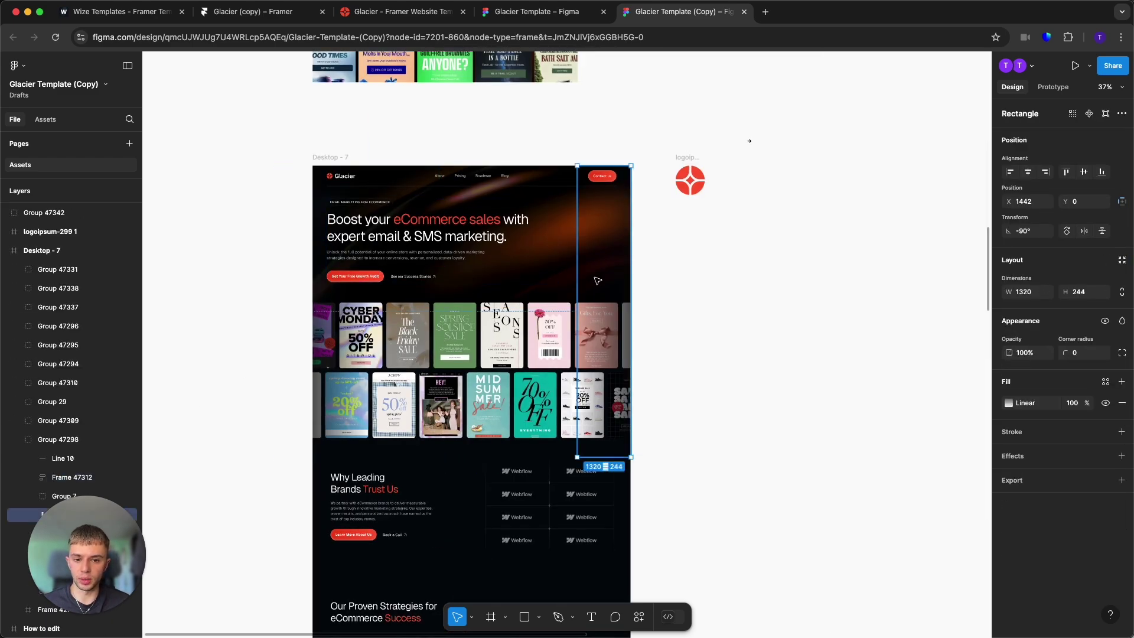
{"action": "left_click", "coordinate": [561, 288]}
{"action": "key", "text": "ctrl+v"}
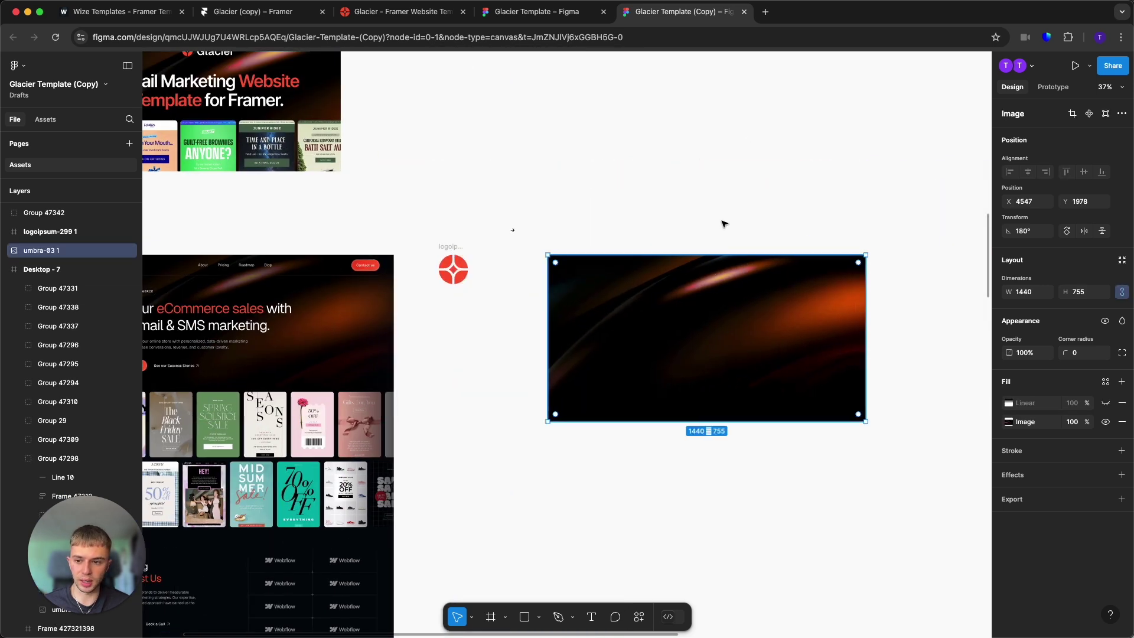
{"action": "left_click", "coordinate": [734, 188]}
Duplicate the copied background image in place and replace the duplicate's fills with a single solid fill
{"action": "left_click", "coordinate": [642, 279]}
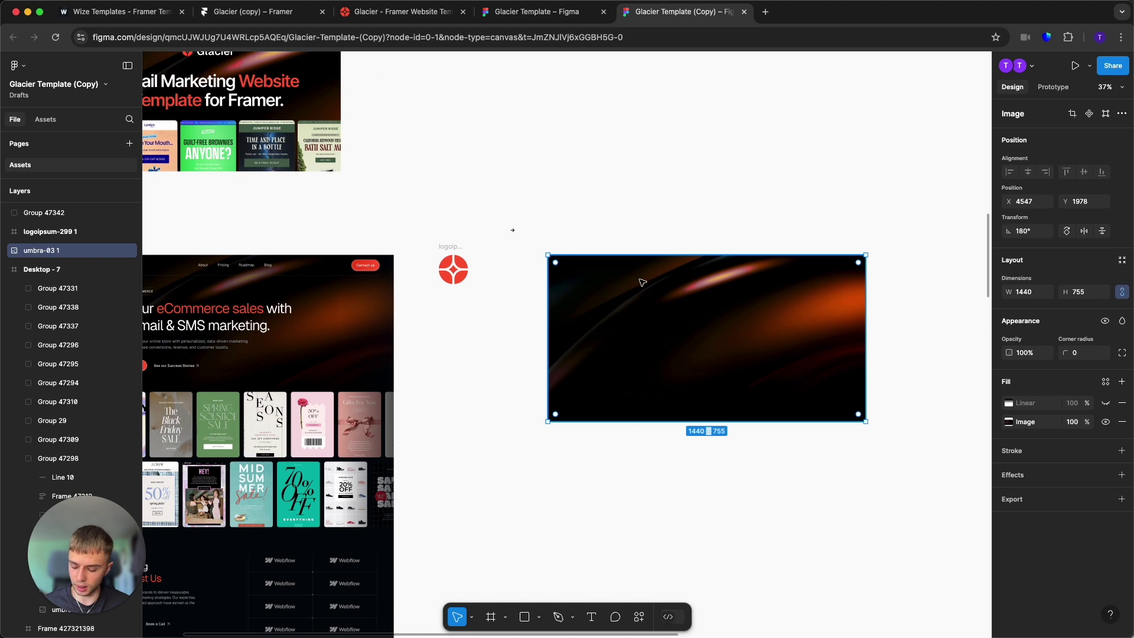
{"action": "left_click", "coordinate": [1122, 403]}
{"action": "left_click", "coordinate": [1122, 403]}
{"action": "left_click", "coordinate": [1122, 382]}
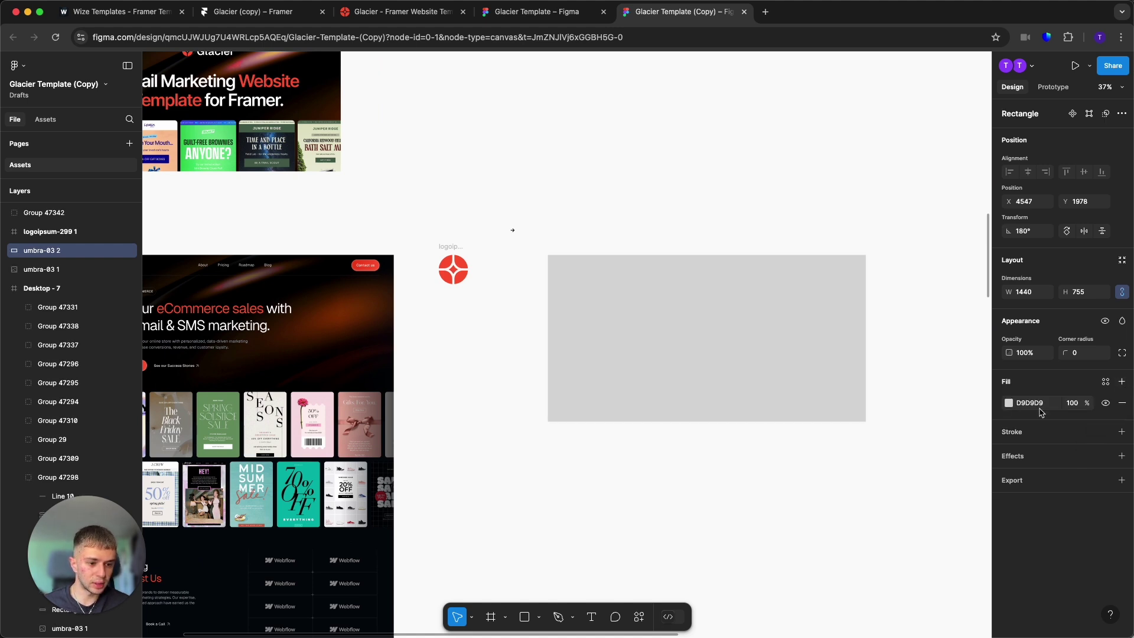
Switch to the Glacier copy in Framer and copy the color code of the Accent color style
{"action": "left_click", "coordinate": [400, 15]}
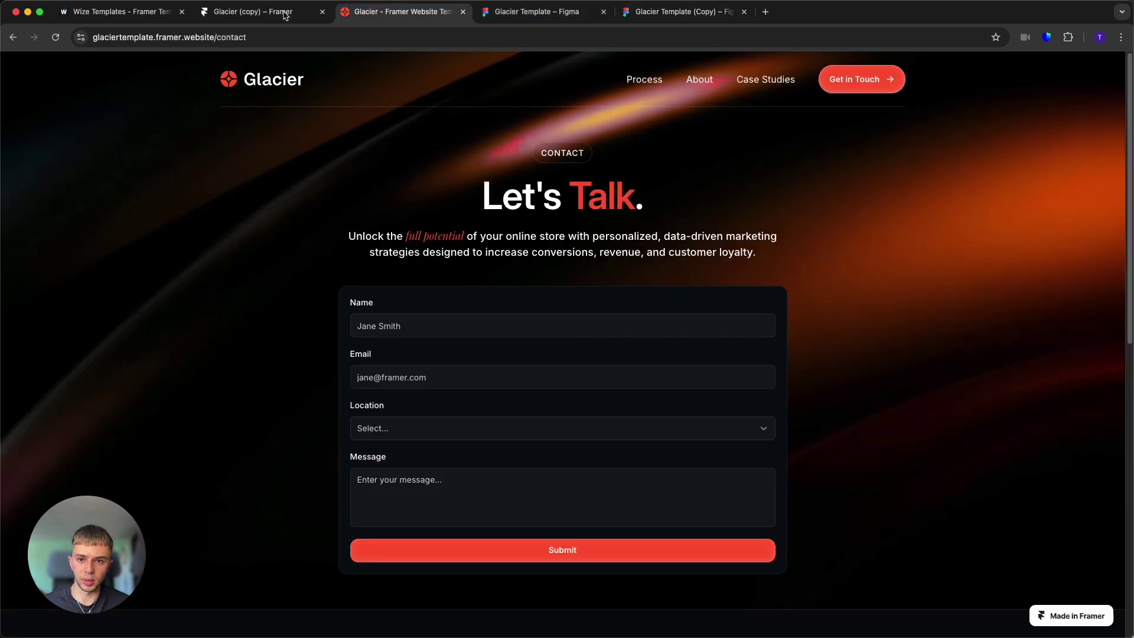
{"action": "left_click", "coordinate": [260, 12]}
{"action": "left_click", "coordinate": [347, 305]}
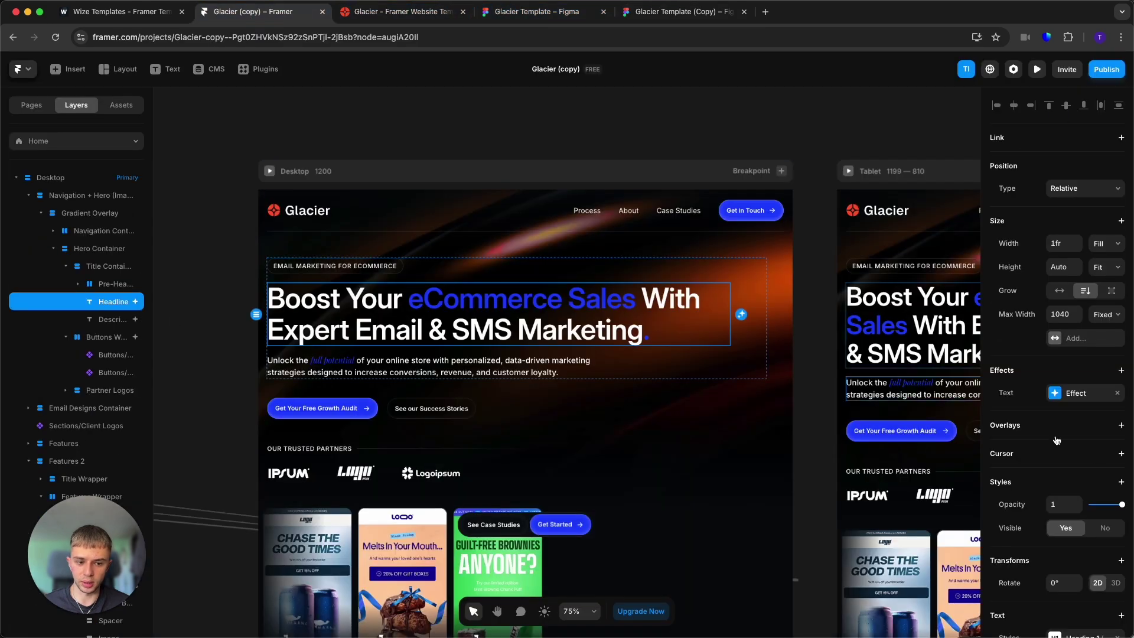
{"action": "left_click", "coordinate": [121, 104]}
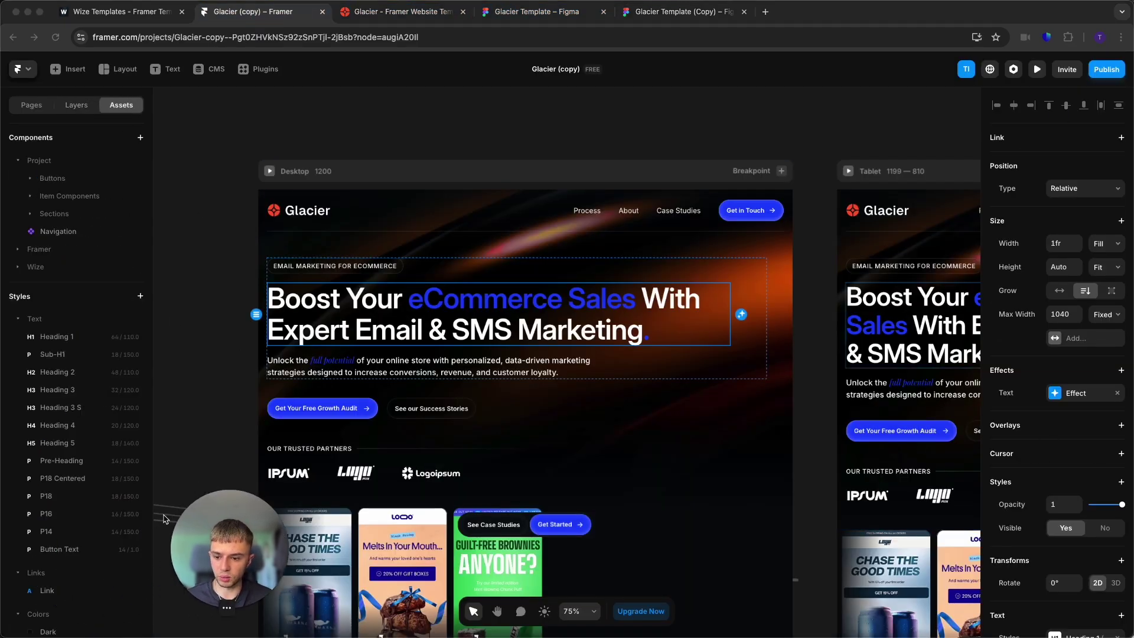
{"action": "scroll", "coordinate": [97, 490], "scroll_direction": "down", "scroll_amount": 3}
{"action": "left_click", "coordinate": [97, 546]}
{"action": "left_click", "coordinate": [217, 611]}
{"action": "key", "text": "ctrl+c"}
{"action": "key", "text": "Escape"}
{"action": "key", "text": "Escape"}
Switch to the Figma template copy and set the fill of the rectangle covering the background image to #1C42FF
{"action": "left_click", "coordinate": [682, 11]}
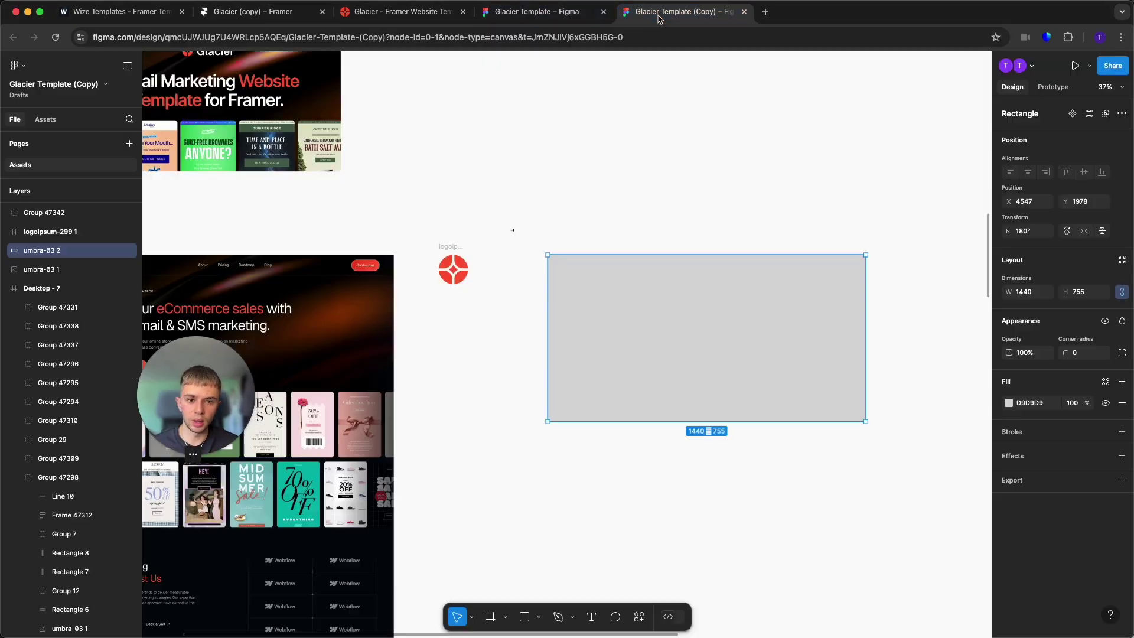
{"action": "key", "text": "ctrl+v"}
{"action": "key", "text": "Return"}
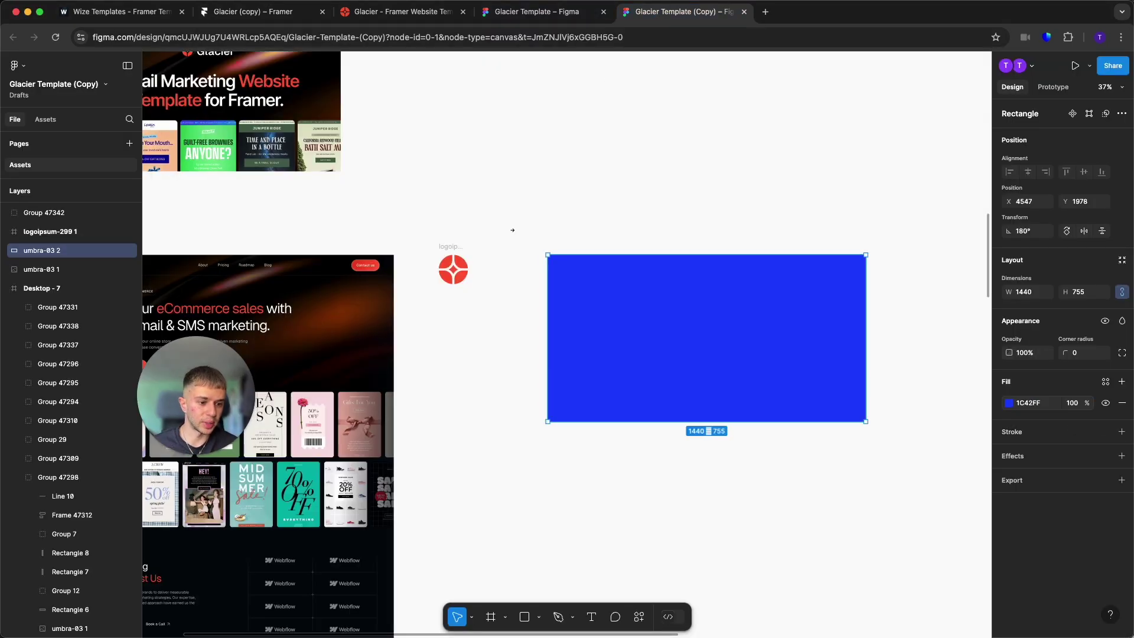
Set the blend mode of the rectangle's #1C42FF fill to Color so it tints the background image beneath
{"action": "left_click", "coordinate": [1008, 406]}
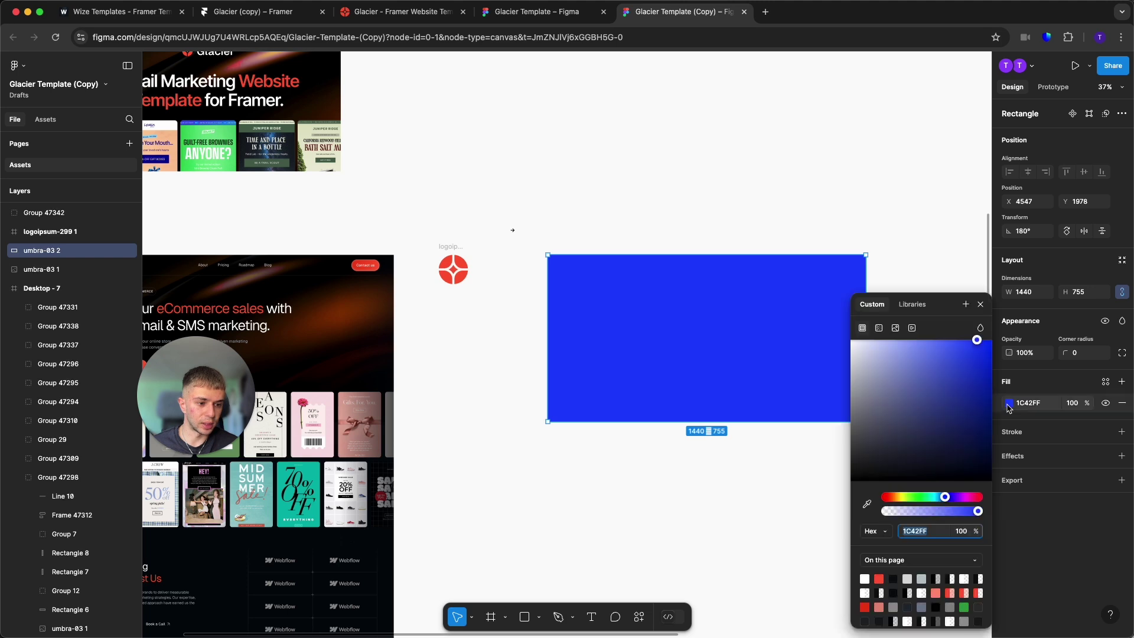
{"action": "left_click", "coordinate": [982, 329]}
{"action": "left_click", "coordinate": [982, 329]}
{"action": "left_click", "coordinate": [980, 329]}
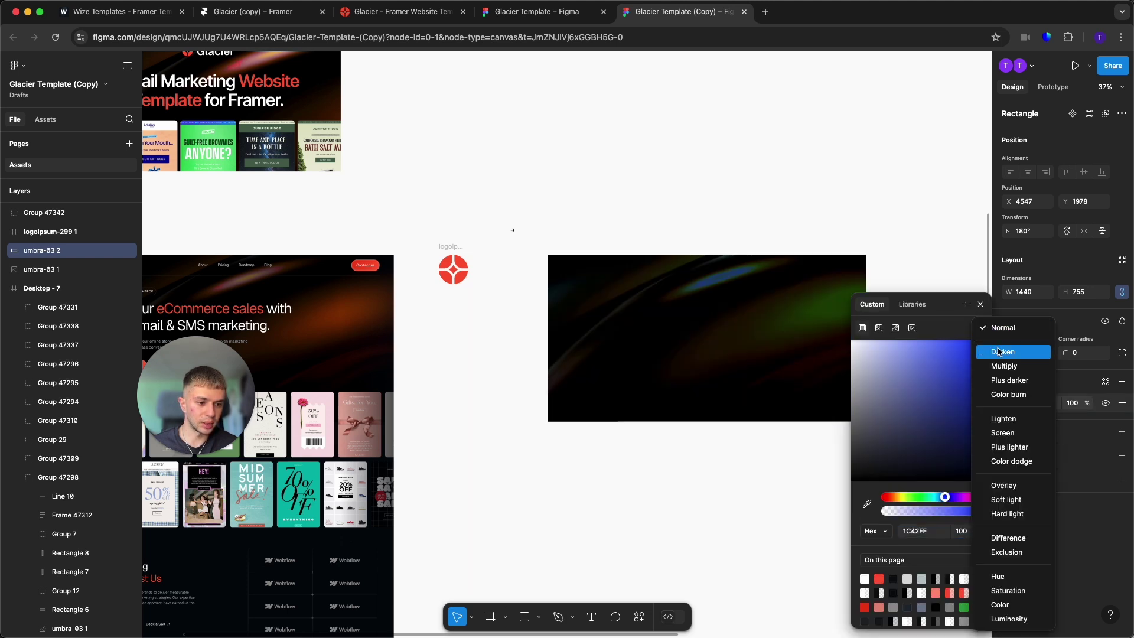
{"action": "left_click", "coordinate": [1017, 604]}
{"action": "left_click", "coordinate": [799, 132]}
Group the background image with its blue overlay rectangle and export the group as a JPG
{"action": "left_click_drag", "start_coordinate": [904, 200], "coordinate": [594, 566]}
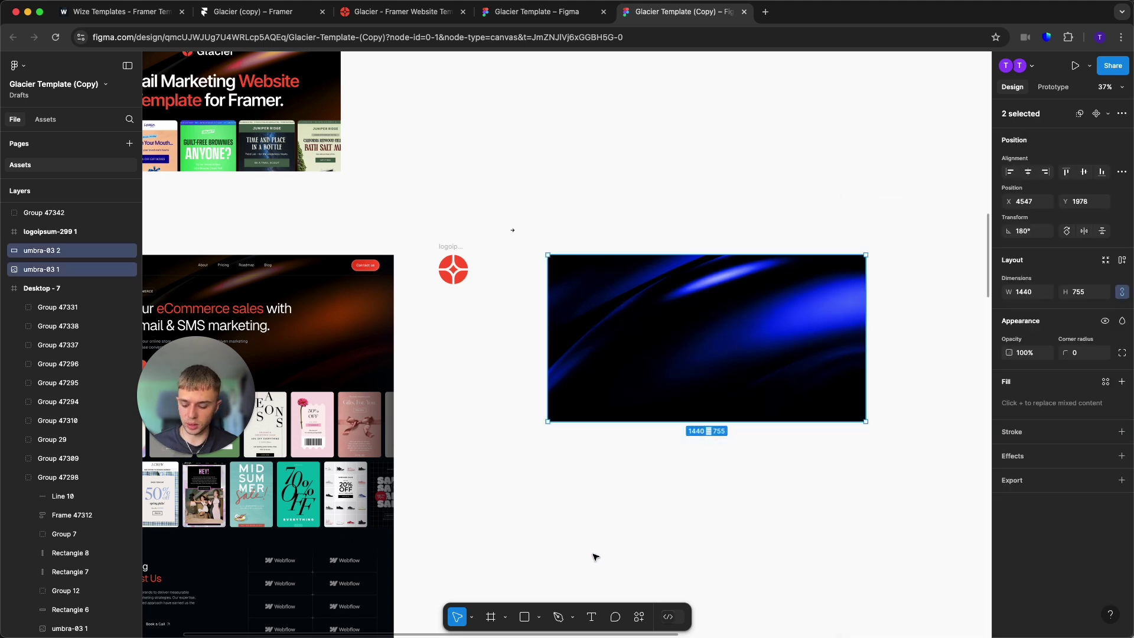
{"action": "key", "text": "super+g"}
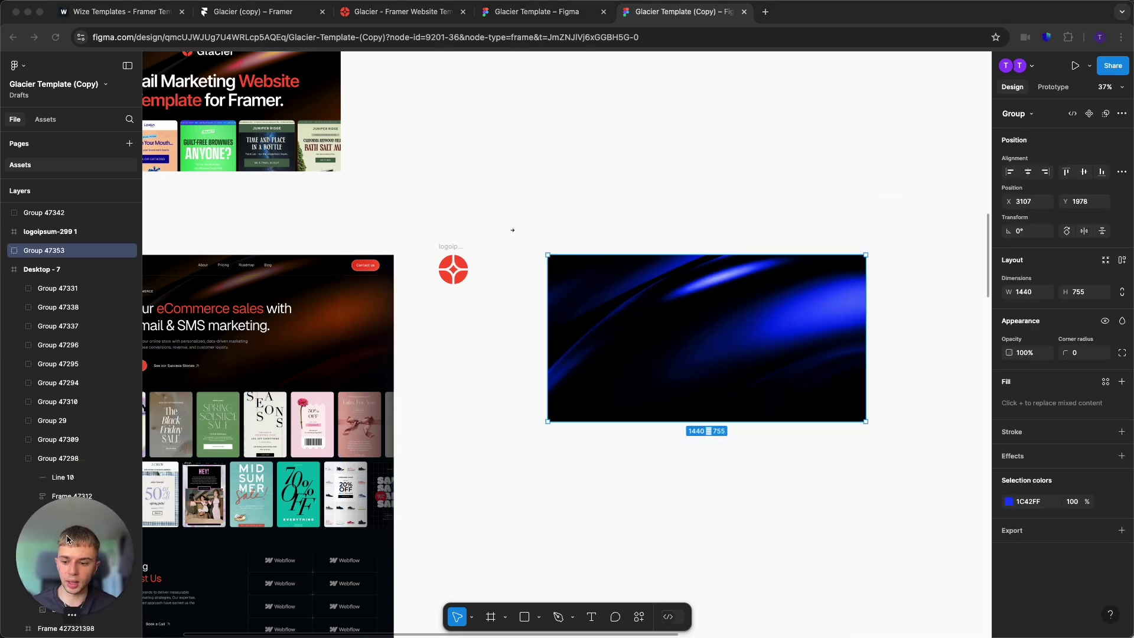
{"action": "left_click", "coordinate": [1120, 530]}
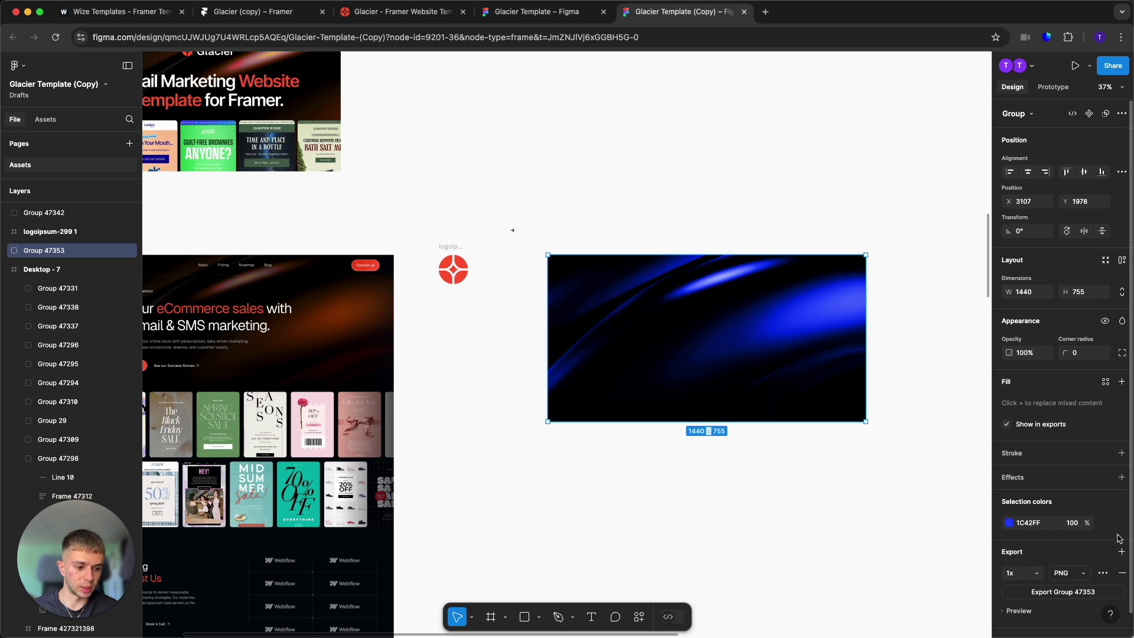
{"action": "scroll", "coordinate": [1112, 548], "scroll_direction": "down", "scroll_amount": 1}
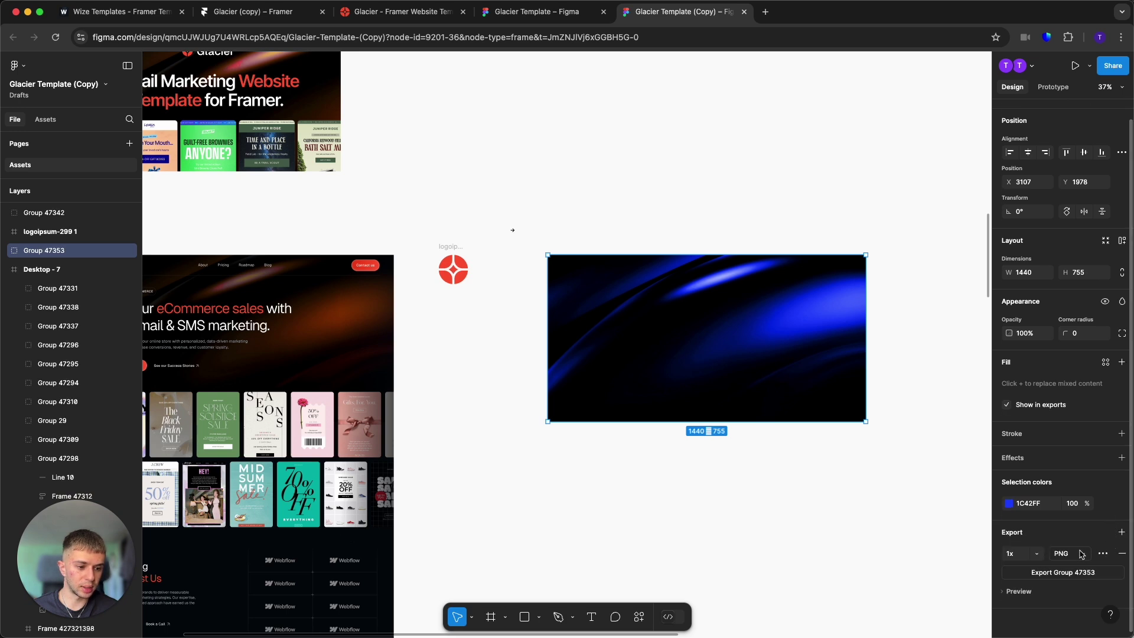
{"action": "left_click", "coordinate": [1031, 553]}
{"action": "left_click", "coordinate": [1026, 582]}
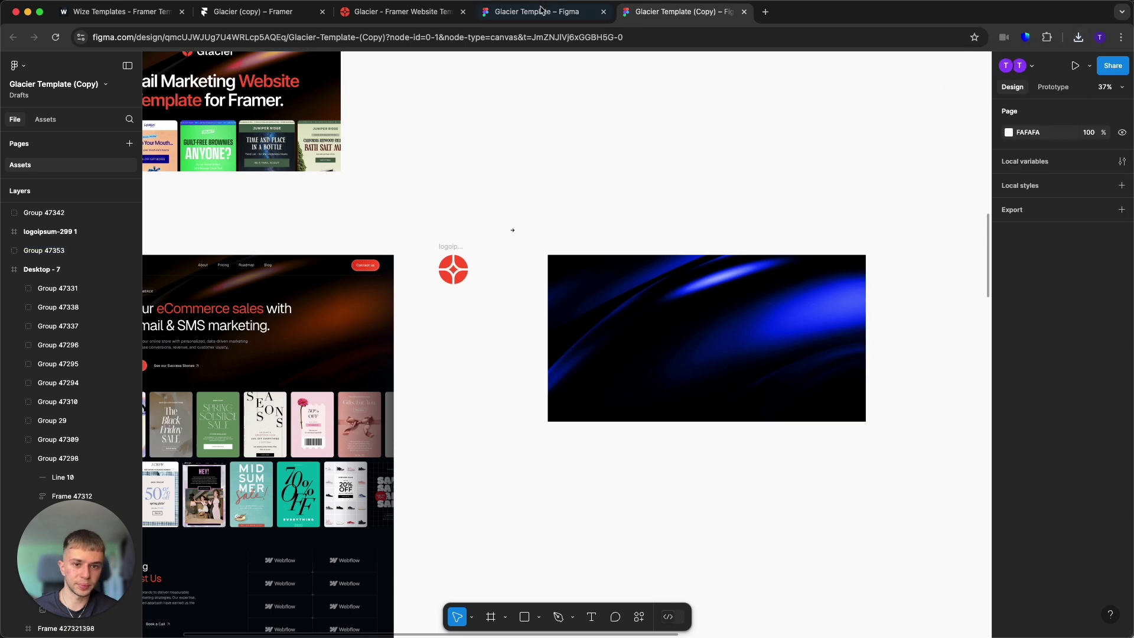
Switch to the Glacier copy in Framer and replace the Navigation + Hero section's fill image with Group 47353.jpg
{"action": "left_click", "coordinate": [402, 12]}
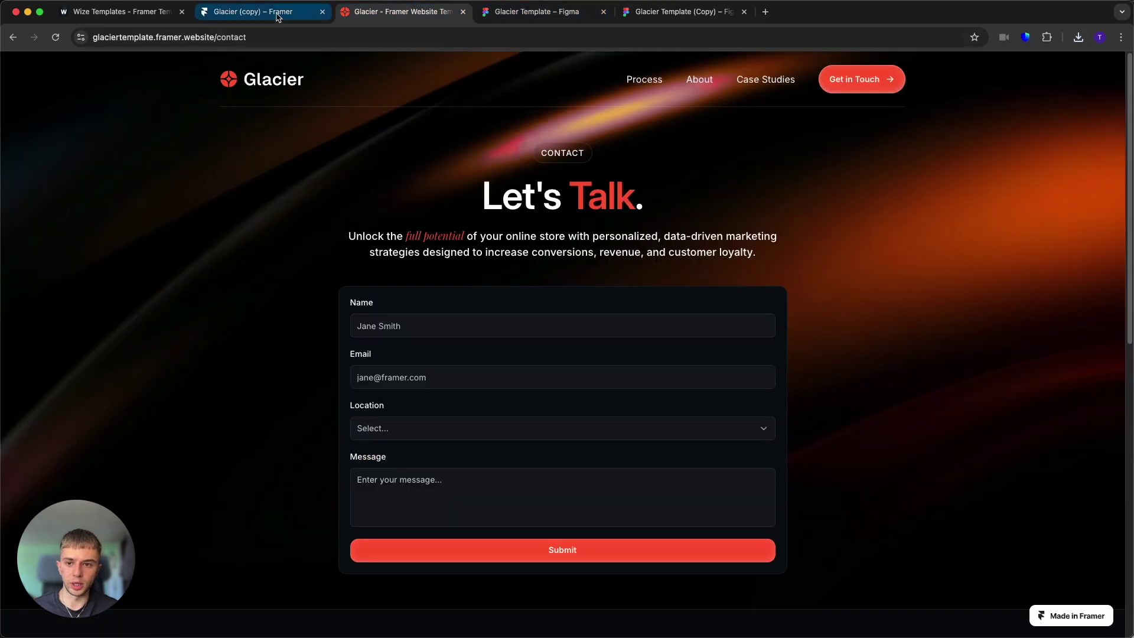
{"action": "left_click", "coordinate": [253, 11]}
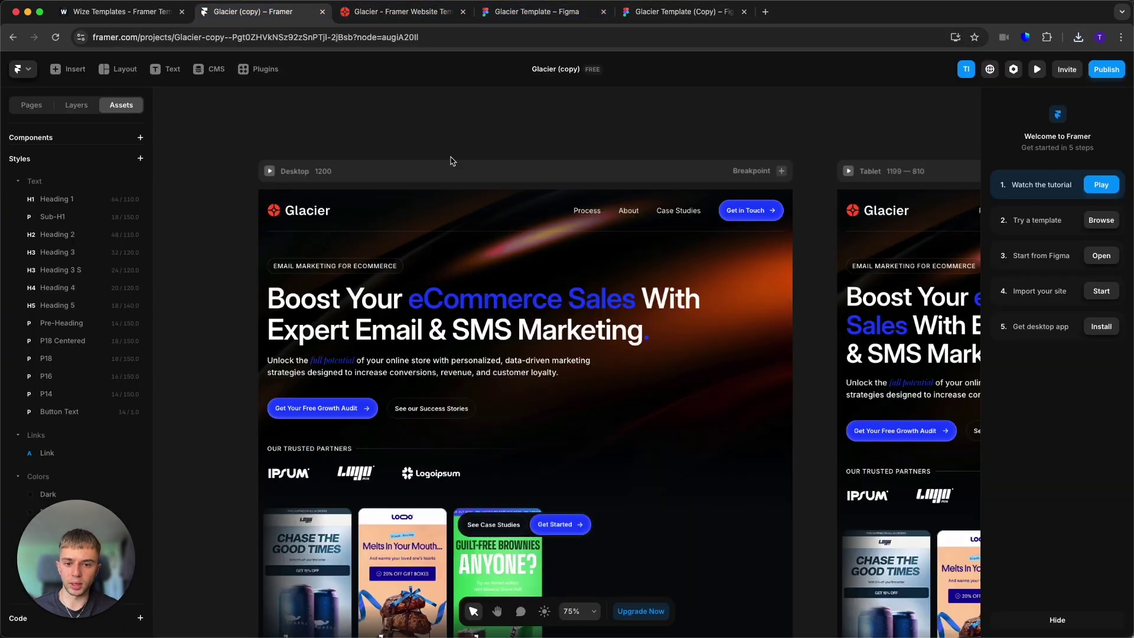
{"action": "left_click", "coordinate": [76, 105]}
{"action": "left_click", "coordinate": [70, 196]}
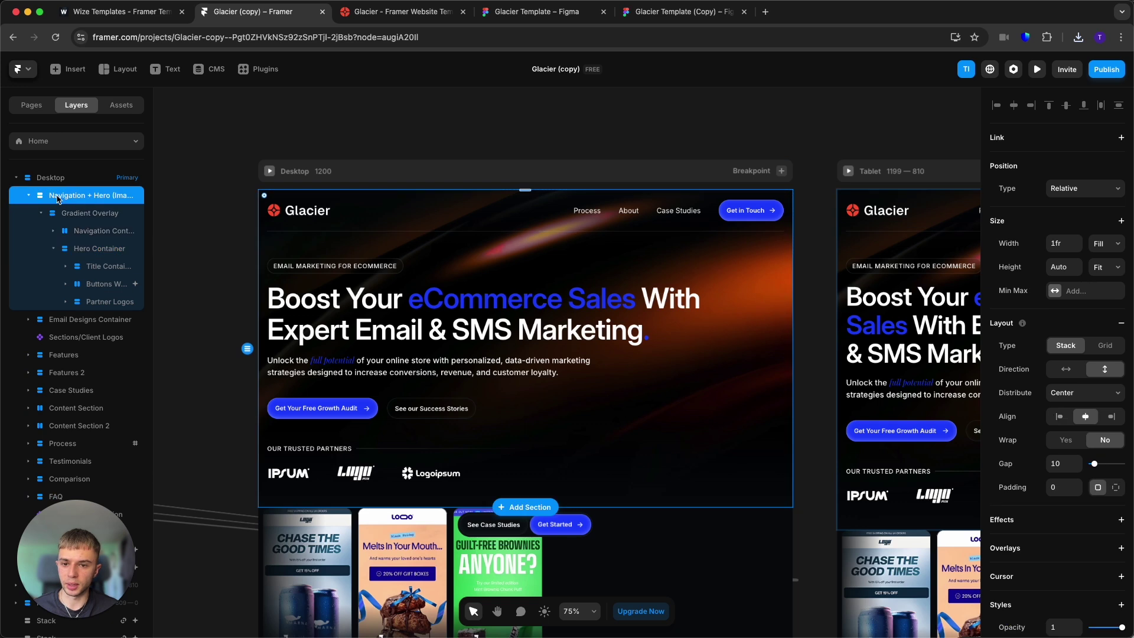
{"action": "scroll", "coordinate": [1044, 420], "scroll_direction": "down", "scroll_amount": 5}
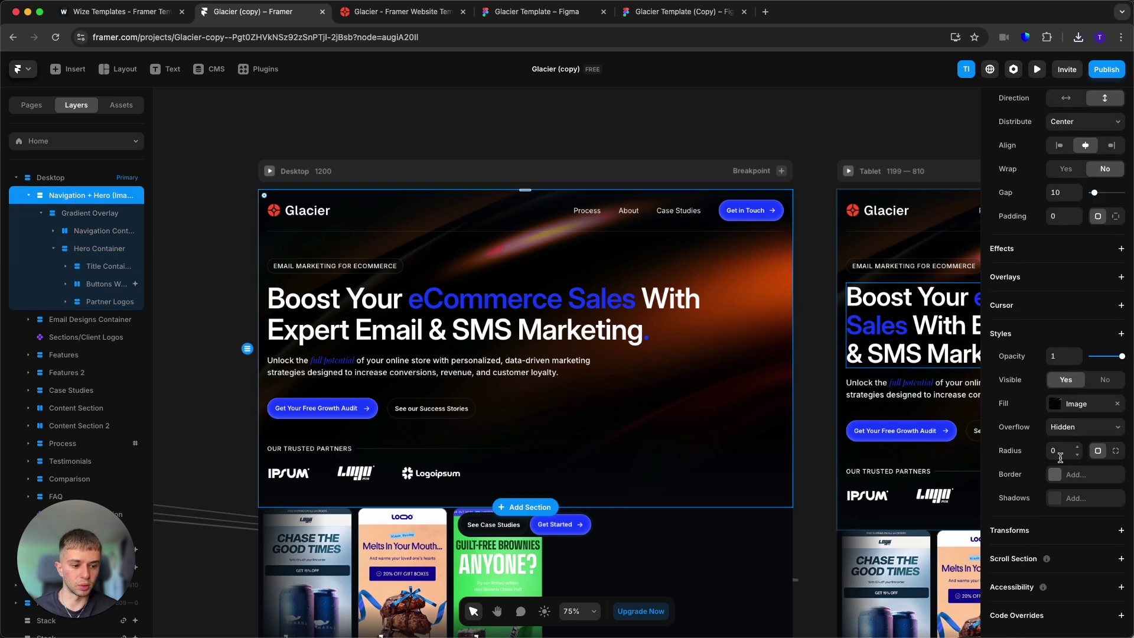
{"action": "left_click", "coordinate": [1063, 407]}
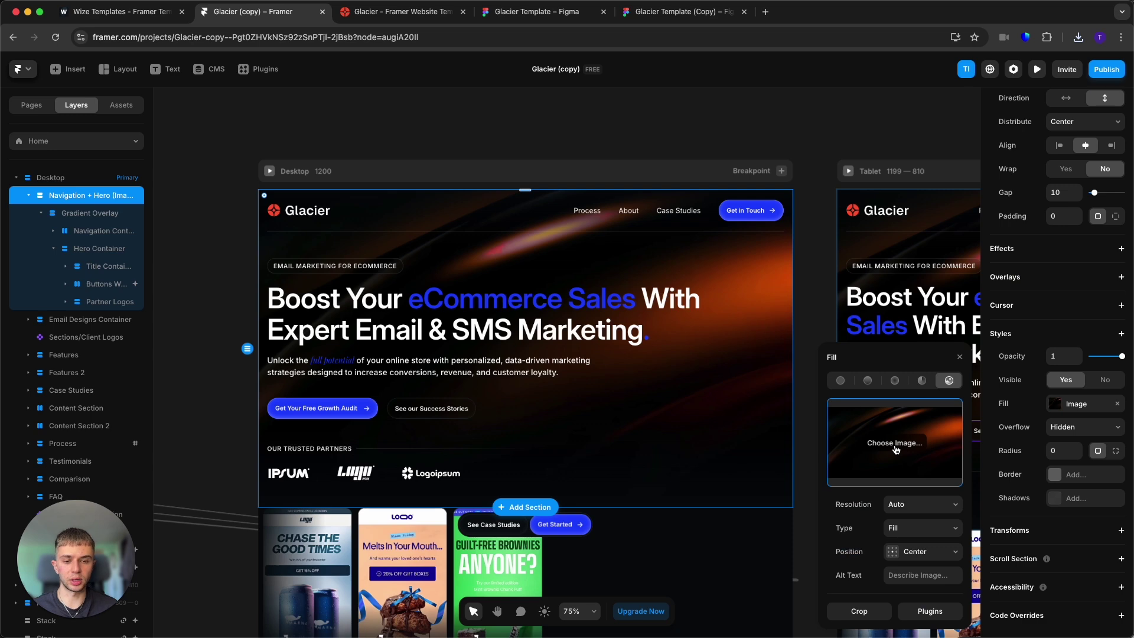
{"action": "left_click", "coordinate": [636, 128]}
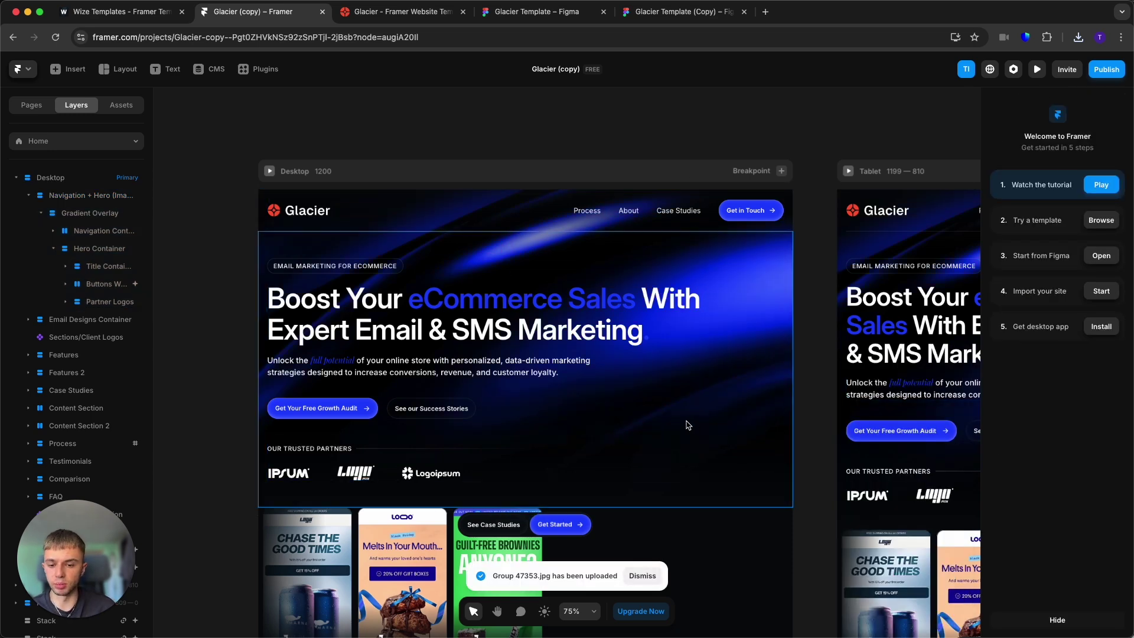
Switch to the Figma template copy and recolor the radial gradient of Ellipse 14 over the upper square background to #1C42FF
{"action": "scroll", "coordinate": [687, 425], "scroll_direction": "down", "scroll_amount": 20}
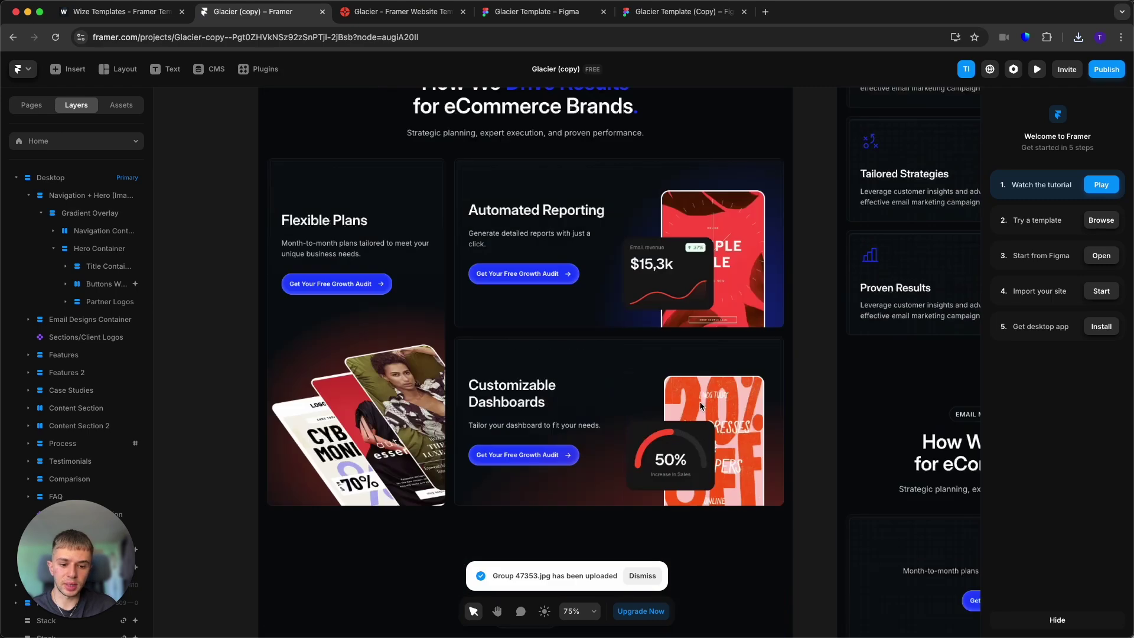
{"action": "scroll", "coordinate": [701, 405], "scroll_direction": "down", "scroll_amount": 15}
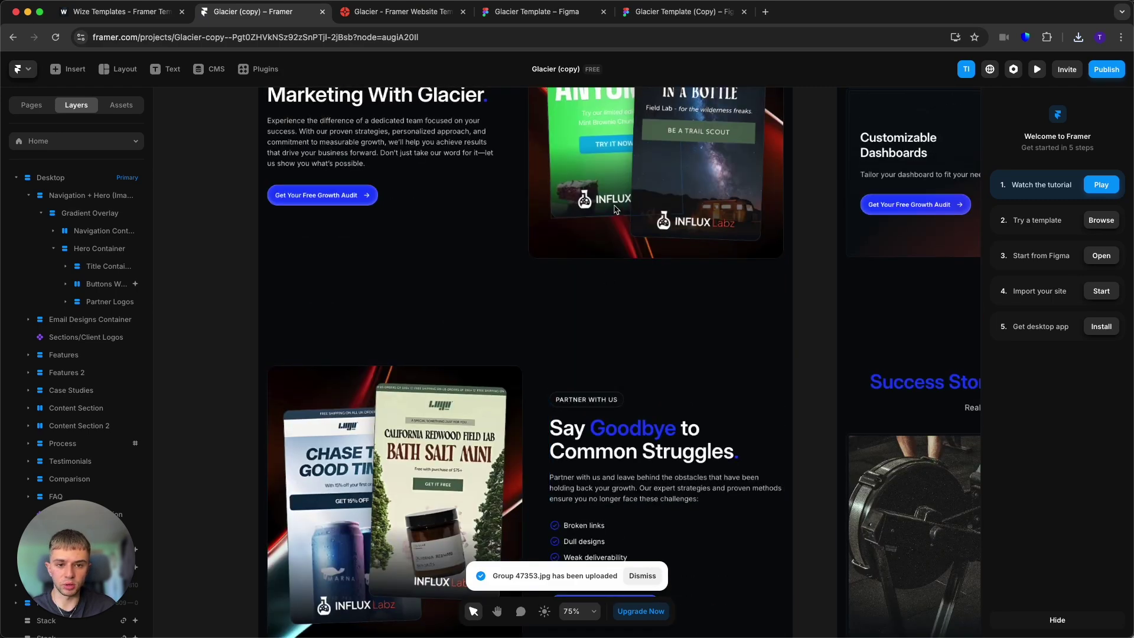
{"action": "scroll", "coordinate": [614, 209], "scroll_direction": "up", "scroll_amount": 3}
{"action": "left_click", "coordinate": [683, 12]}
{"action": "scroll", "coordinate": [591, 281], "scroll_direction": "up", "scroll_amount": 5}
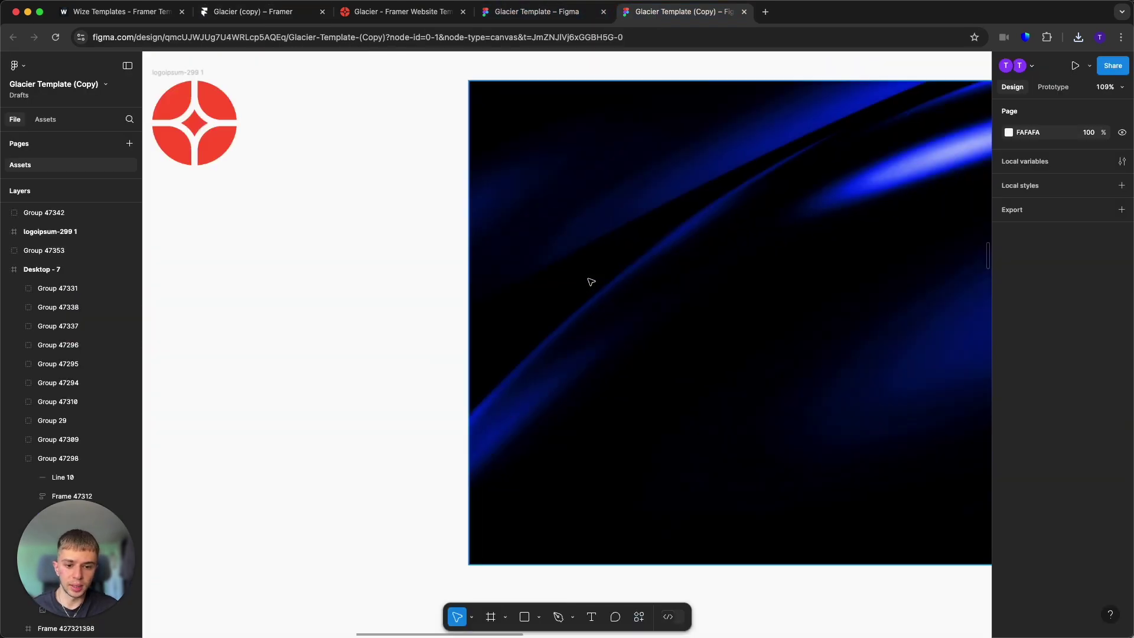
{"action": "scroll", "coordinate": [590, 282], "scroll_direction": "down", "scroll_amount": 10}
{"action": "scroll", "coordinate": [585, 354], "scroll_direction": "down", "scroll_amount": 10}
{"action": "scroll", "coordinate": [570, 496], "scroll_direction": "up", "scroll_amount": 8}
{"action": "left_click", "coordinate": [531, 336]}
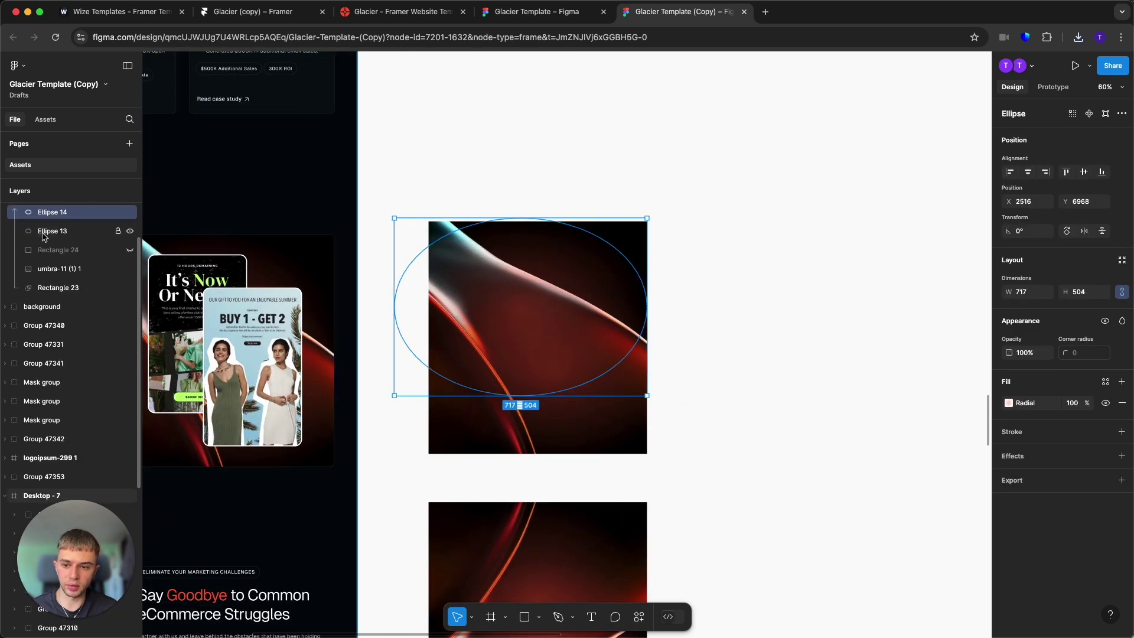
{"action": "left_click", "coordinate": [1008, 403]}
{"action": "left_click", "coordinate": [920, 559]}
{"action": "type", "text": "#1C42FF"}
{"action": "left_click", "coordinate": [921, 578]}
{"action": "type", "text": "#1C42FF"}
{"action": "key", "text": "Escape"}
Copy the blue overlay rectangle from the hero background group into the mask groups of both square background images
{"action": "scroll", "coordinate": [519, 215], "scroll_direction": "up", "scroll_amount": 3}
{"action": "scroll", "coordinate": [559, 215], "scroll_direction": "down", "scroll_amount": 10}
{"action": "scroll", "coordinate": [595, 230], "scroll_direction": "up", "scroll_amount": 2}
{"action": "left_click", "coordinate": [617, 172]}
{"action": "scroll", "coordinate": [633, 170], "scroll_direction": "down", "scroll_amount": 5}
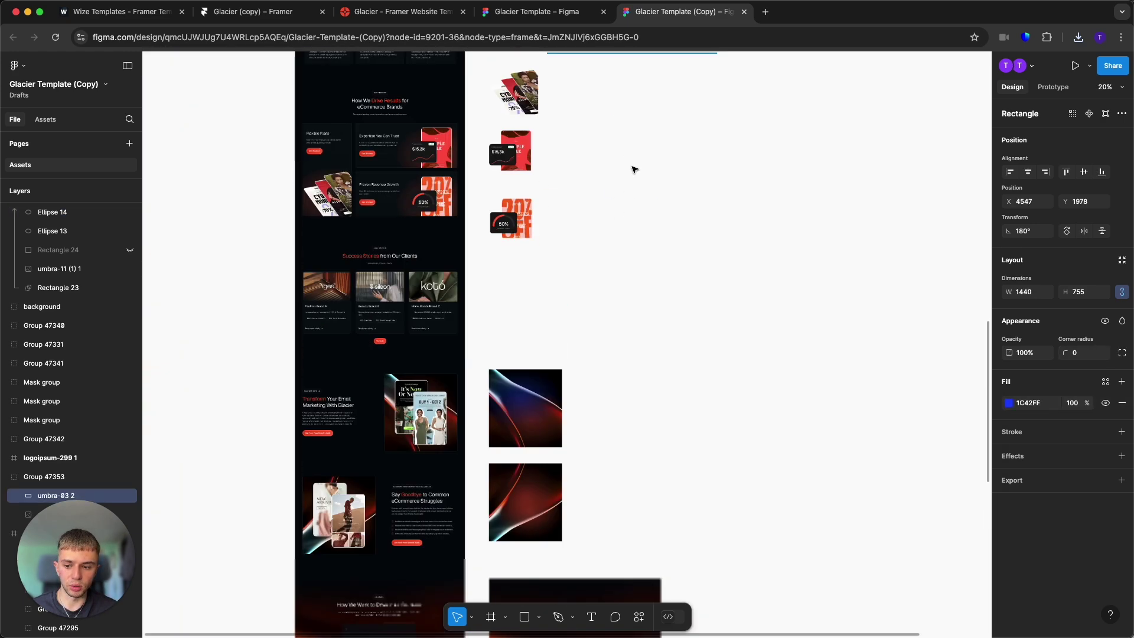
{"action": "scroll", "coordinate": [539, 451], "scroll_direction": "up", "scroll_amount": 5}
{"action": "left_click", "coordinate": [593, 354]}
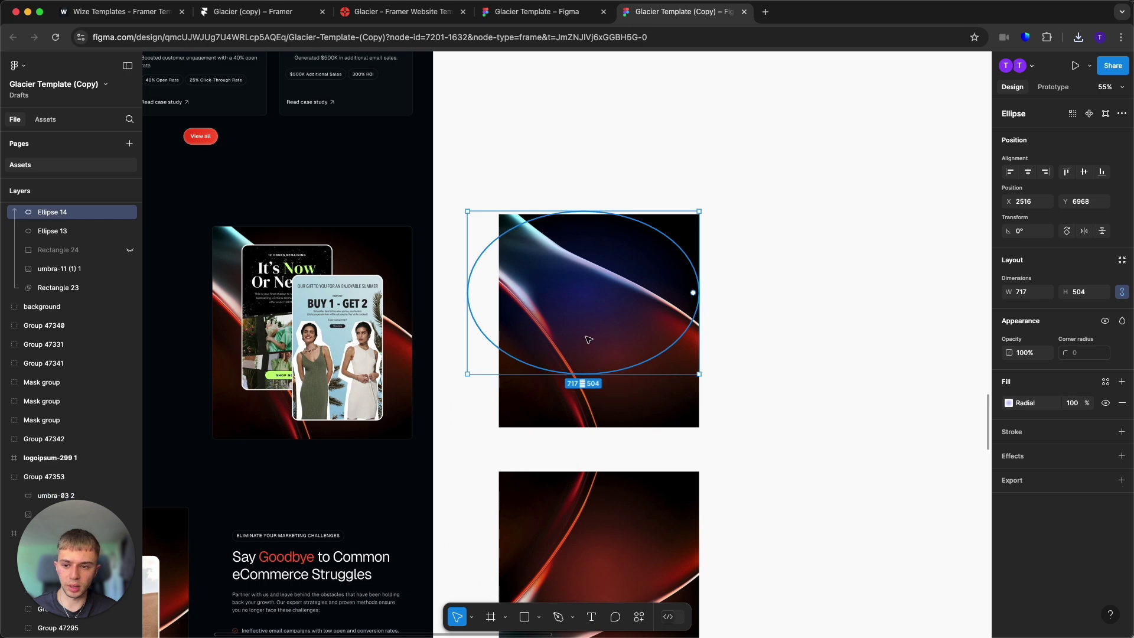
{"action": "key", "text": "ctrl+z"}
{"action": "scroll", "coordinate": [774, 479], "scroll_direction": "down", "scroll_amount": 2}
{"action": "key", "text": "ctrl+z"}
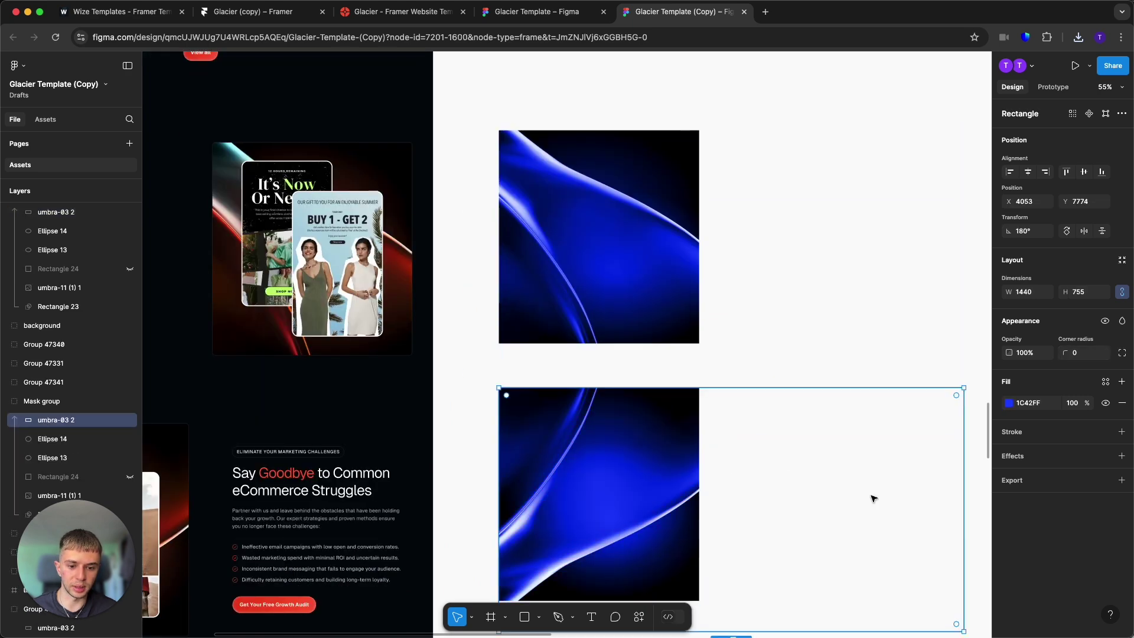
{"action": "key", "text": "Escape"}
{"action": "scroll", "coordinate": [874, 499], "scroll_direction": "down", "scroll_amount": 5}
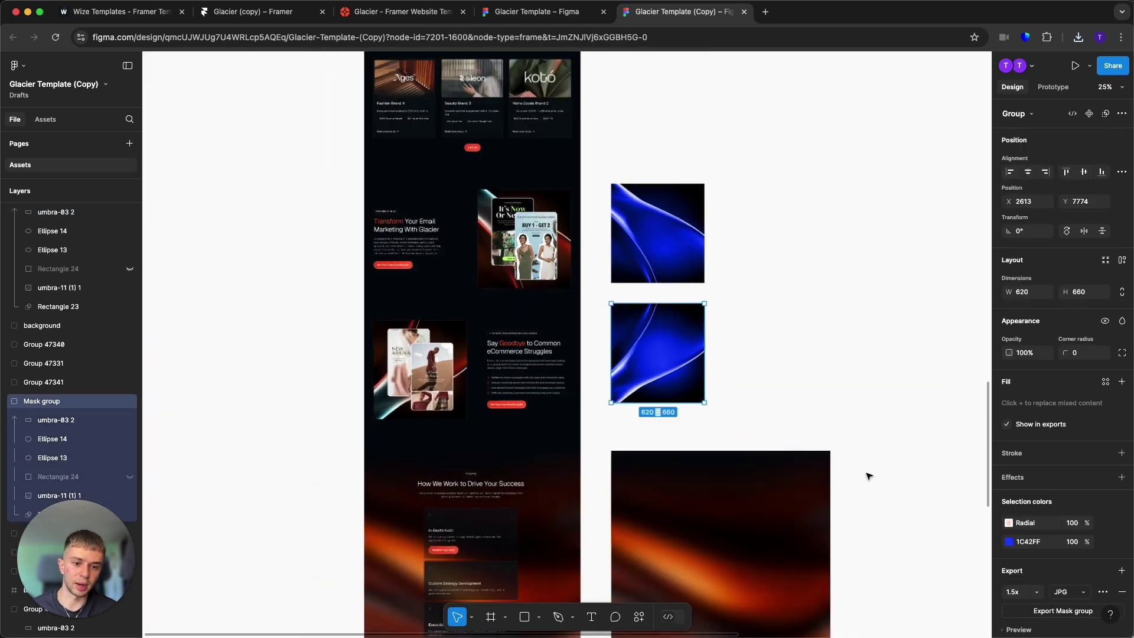
Paste the blue overlay into the large background image of the How We Work section and fit it over the whole image
{"action": "left_click", "coordinate": [765, 371]}
{"action": "scroll", "coordinate": [765, 414], "scroll_direction": "down", "scroll_amount": 4}
{"action": "key", "text": "ctrl+z"}
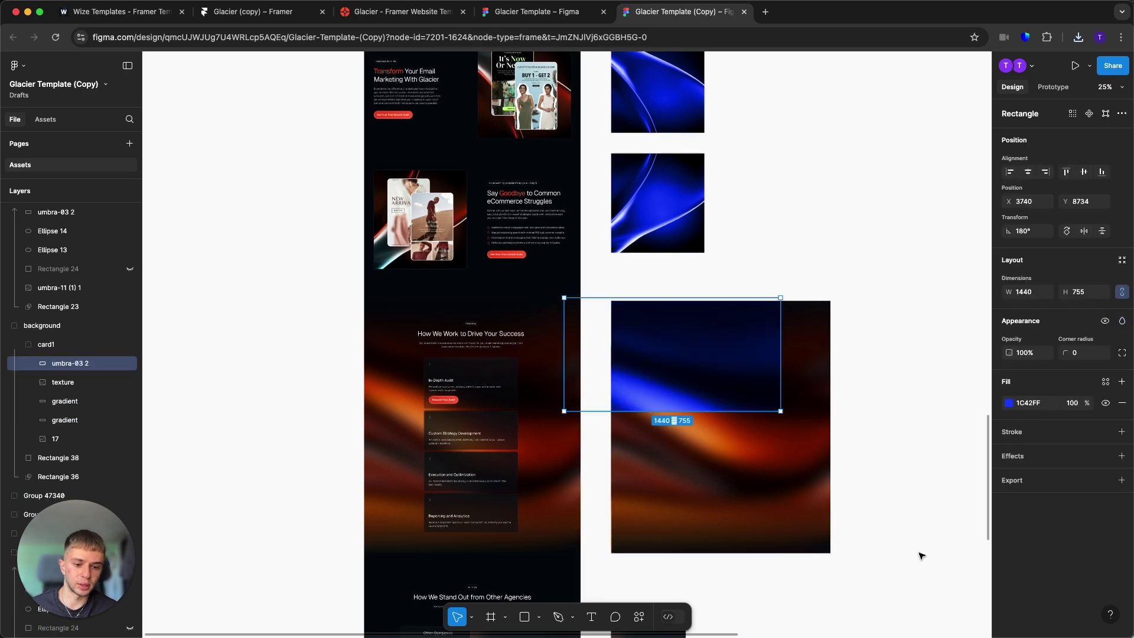
{"action": "scroll", "coordinate": [868, 498], "scroll_direction": "down", "scroll_amount": 3}
{"action": "scroll", "coordinate": [671, 370], "scroll_direction": "up", "scroll_amount": 6}
{"action": "scroll", "coordinate": [671, 369], "scroll_direction": "down", "scroll_amount": 3}
{"action": "left_click_drag", "start_coordinate": [532, 215], "coordinate": [640, 400]}
{"action": "left_click", "coordinate": [685, 355]}
{"action": "key", "text": "ctrl+z"}
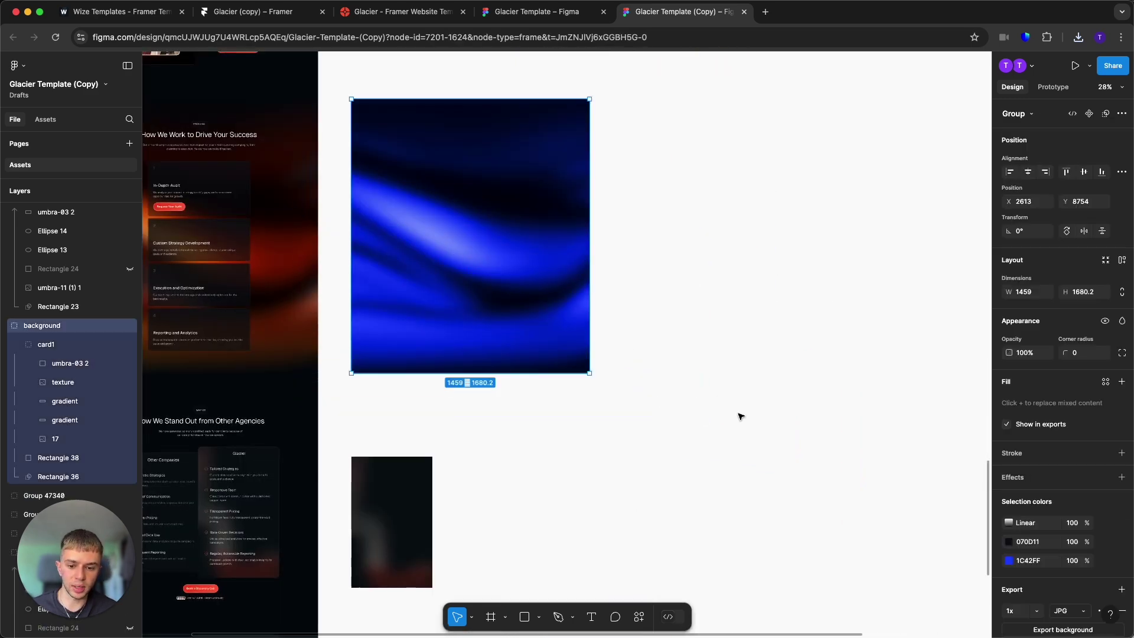
{"action": "left_click", "coordinate": [731, 422]}
{"action": "scroll", "coordinate": [468, 265], "scroll_direction": "up", "scroll_amount": 1}
{"action": "left_click", "coordinate": [468, 266]}
{"action": "left_click", "coordinate": [767, 384]}
{"action": "key", "text": "ctrl+z"}
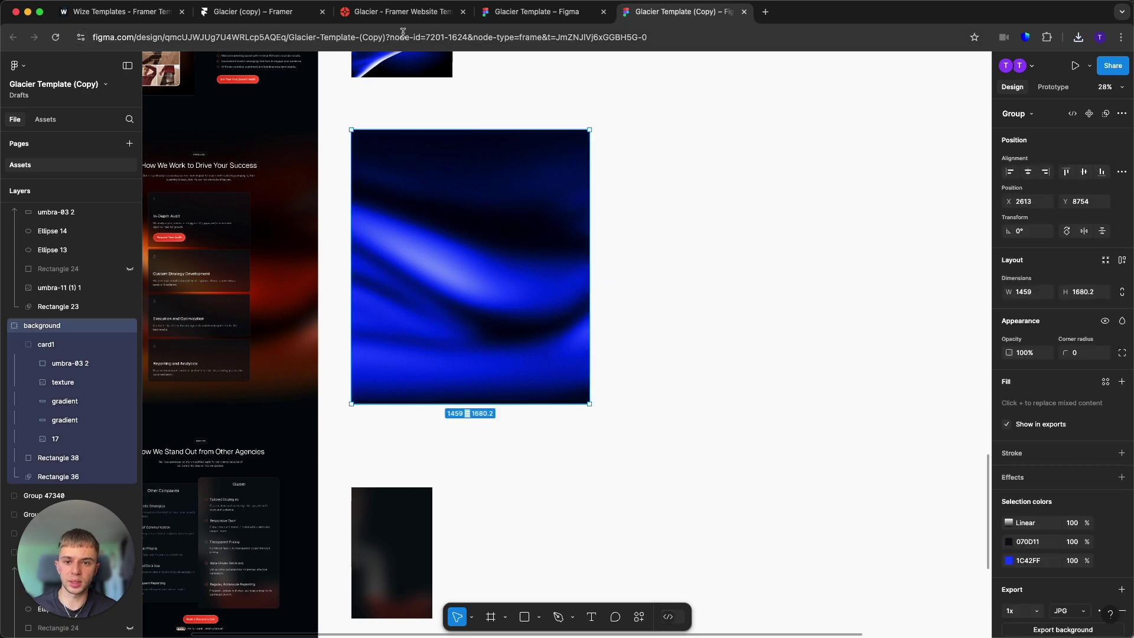
Switch to the Glacier copy in Framer and set the Heading 1 text style's font to Instrument Serif
{"action": "left_click", "coordinate": [254, 11]}
{"action": "scroll", "coordinate": [538, 270], "scroll_direction": "up", "scroll_amount": 5}
{"action": "scroll", "coordinate": [539, 269], "scroll_direction": "up", "scroll_amount": 10}
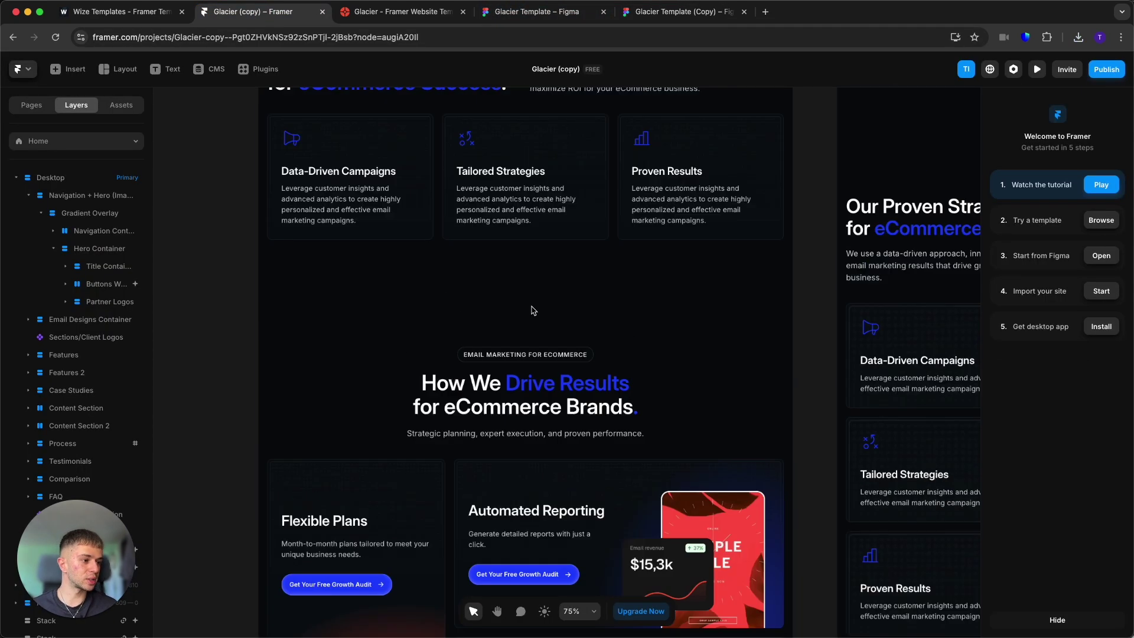
{"action": "scroll", "coordinate": [533, 310], "scroll_direction": "up", "scroll_amount": 15}
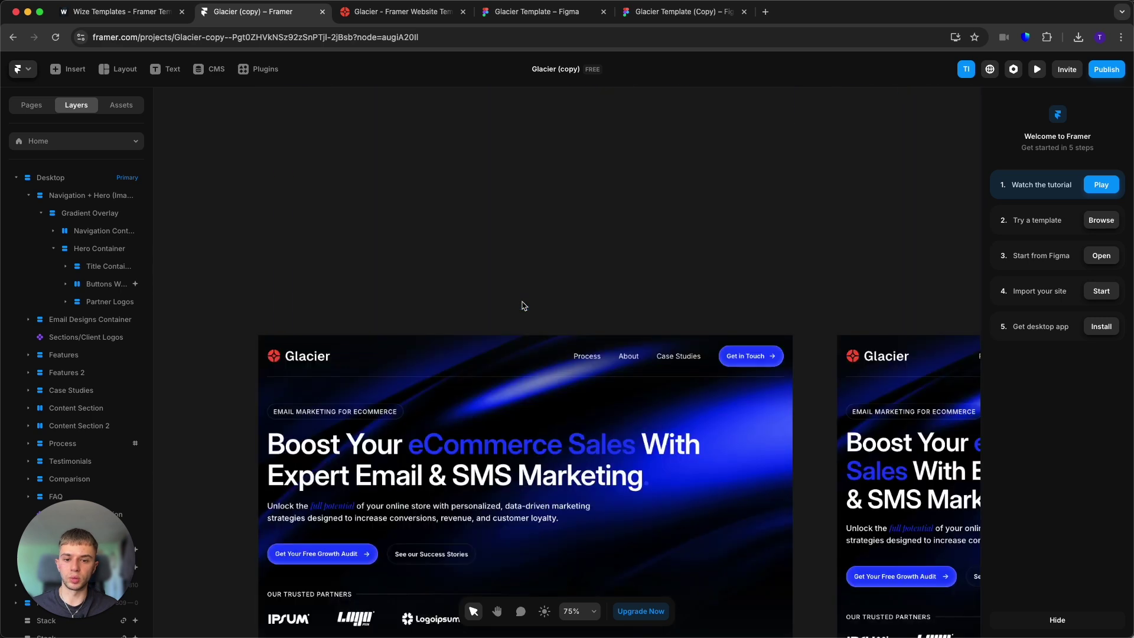
{"action": "left_click", "coordinate": [121, 106]}
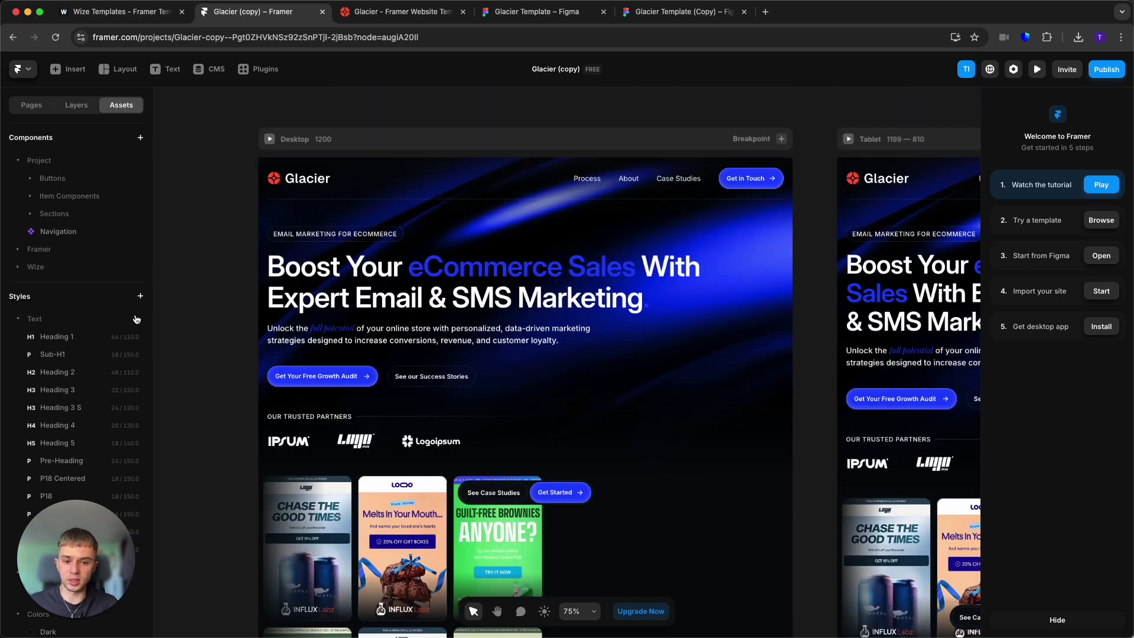
{"action": "left_click", "coordinate": [57, 337]}
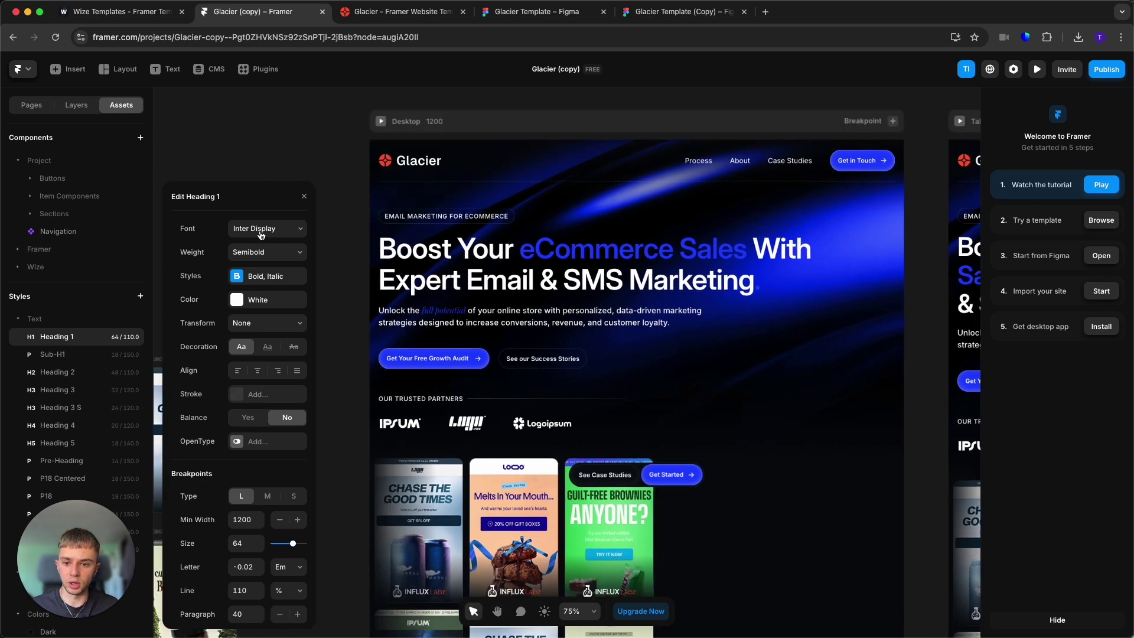
{"action": "left_click", "coordinate": [258, 225]}
{"action": "left_click", "coordinate": [243, 293]}
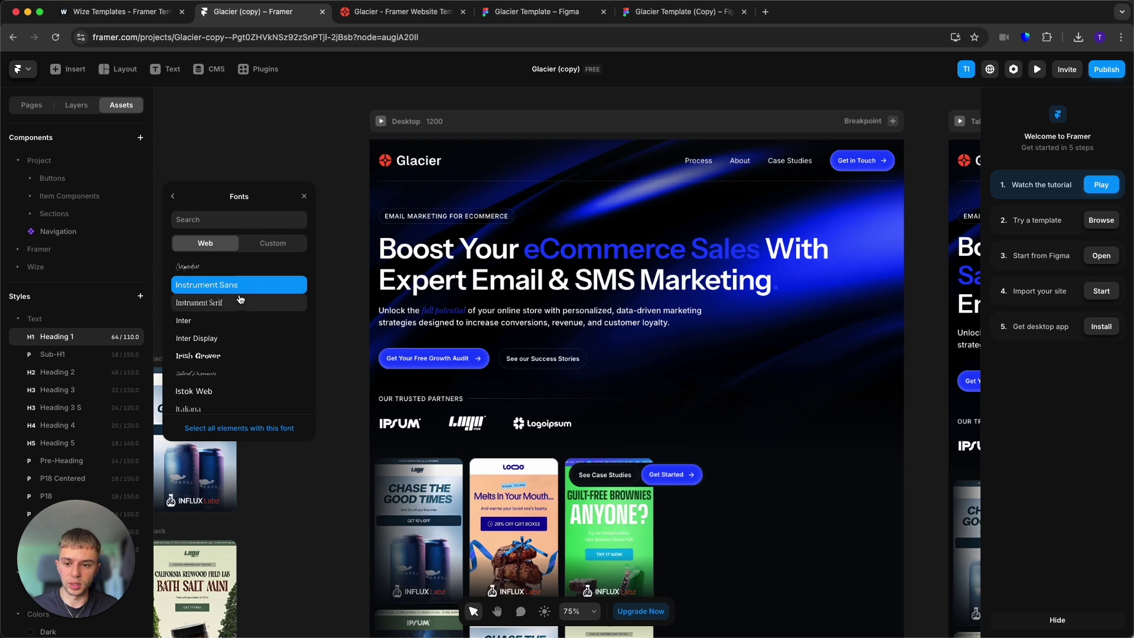
{"action": "left_click", "coordinate": [241, 302]}
Set the Heading 2 text style's font to Instrument Serif
{"action": "left_click", "coordinate": [77, 373]}
{"action": "scroll", "coordinate": [536, 349], "scroll_direction": "down", "scroll_amount": 3}
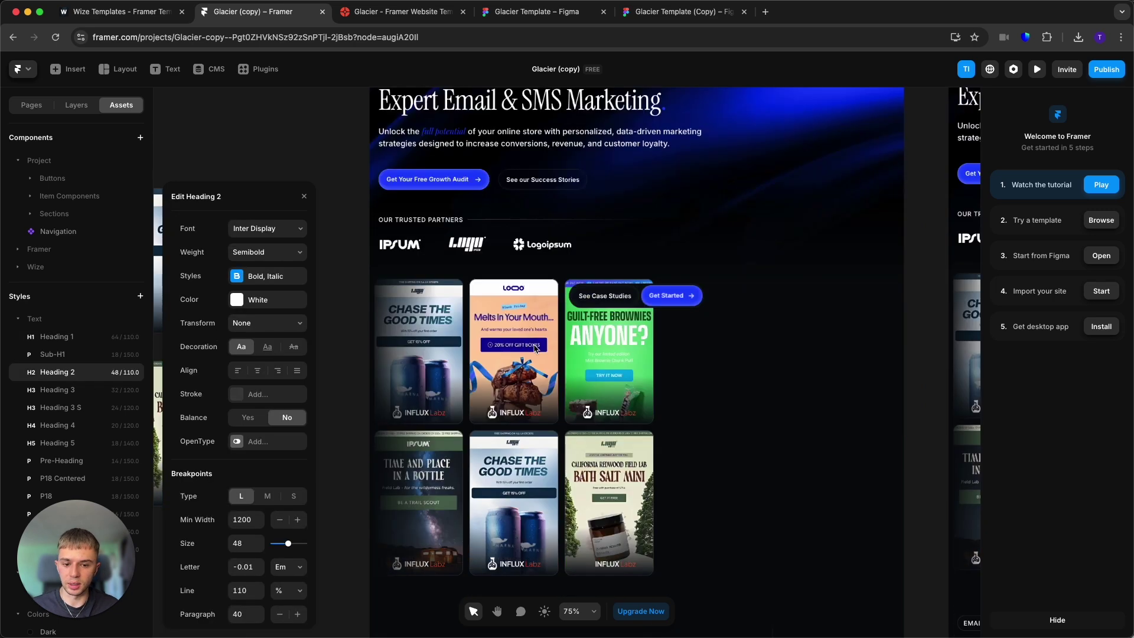
{"action": "scroll", "coordinate": [536, 348], "scroll_direction": "down", "scroll_amount": 5}
{"action": "left_click", "coordinate": [251, 239]}
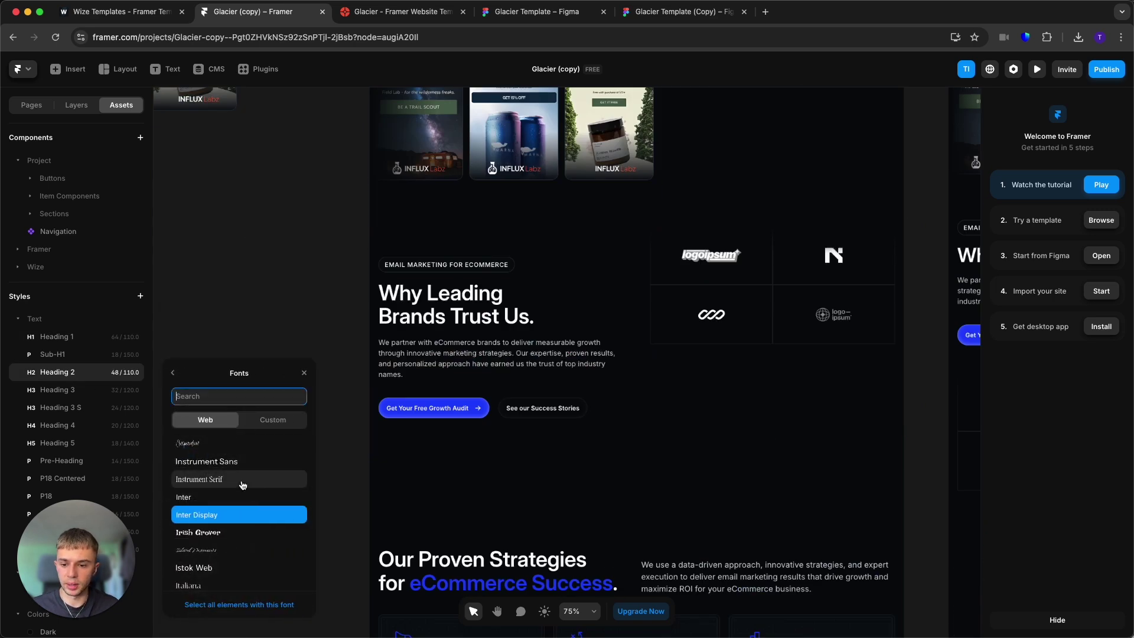
{"action": "left_click", "coordinate": [252, 480]}
Examine the section headings on the Home page, including the one inside the Client Logos section component
{"action": "scroll", "coordinate": [501, 363], "scroll_direction": "down", "scroll_amount": 3}
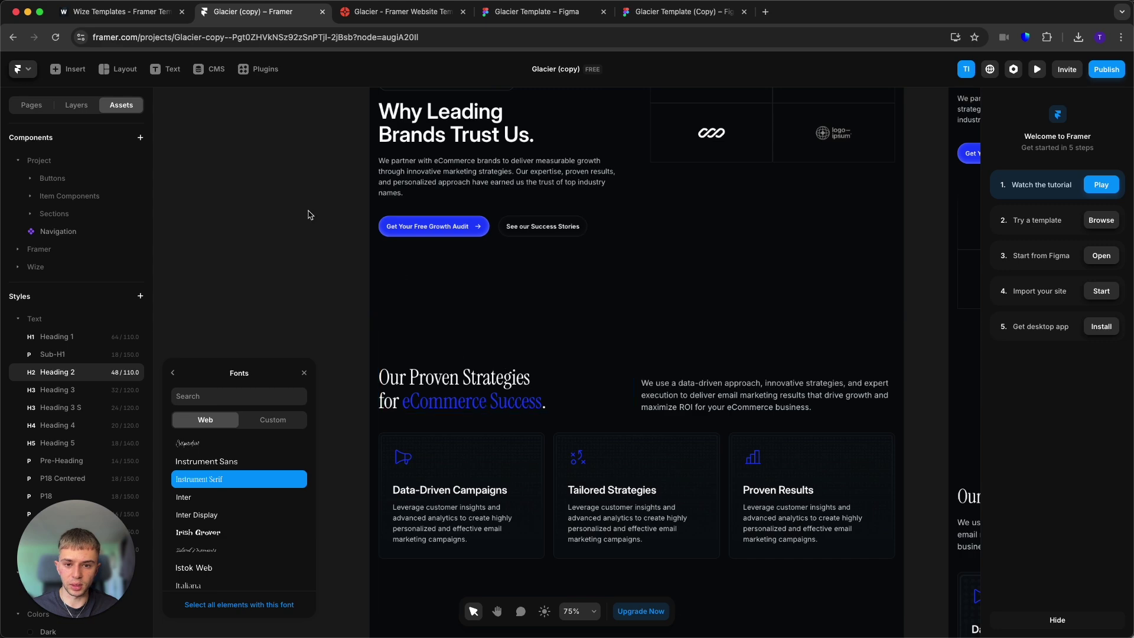
{"action": "scroll", "coordinate": [452, 185], "scroll_direction": "down", "scroll_amount": 2}
{"action": "scroll", "coordinate": [452, 185], "scroll_direction": "up", "scroll_amount": 5}
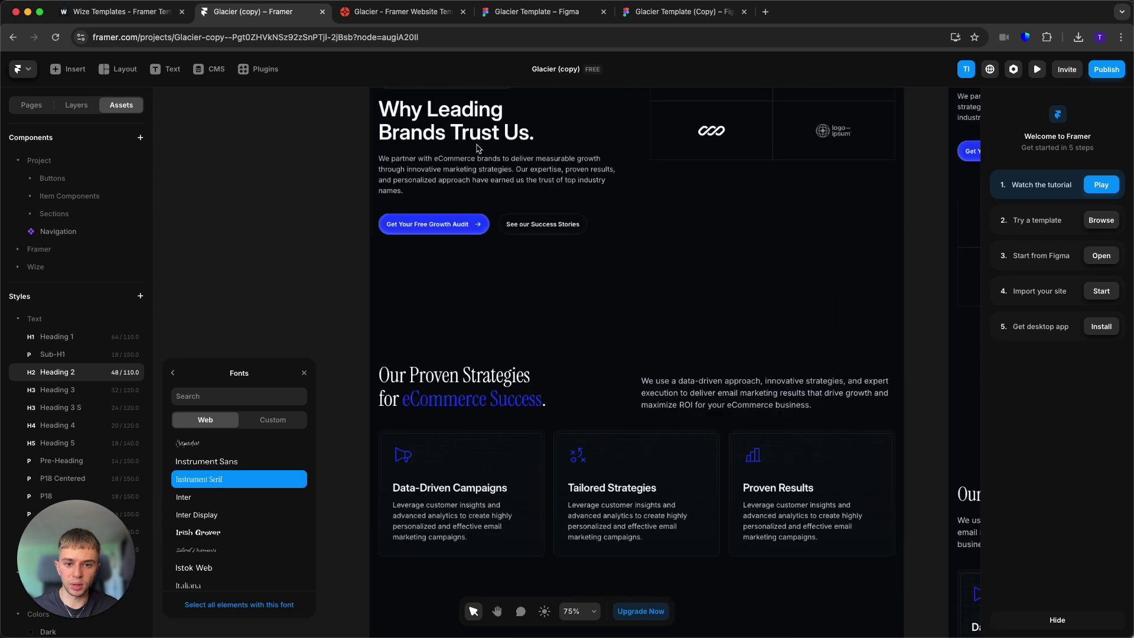
{"action": "left_click", "coordinate": [452, 185]}
{"action": "double_click", "coordinate": [451, 185]}
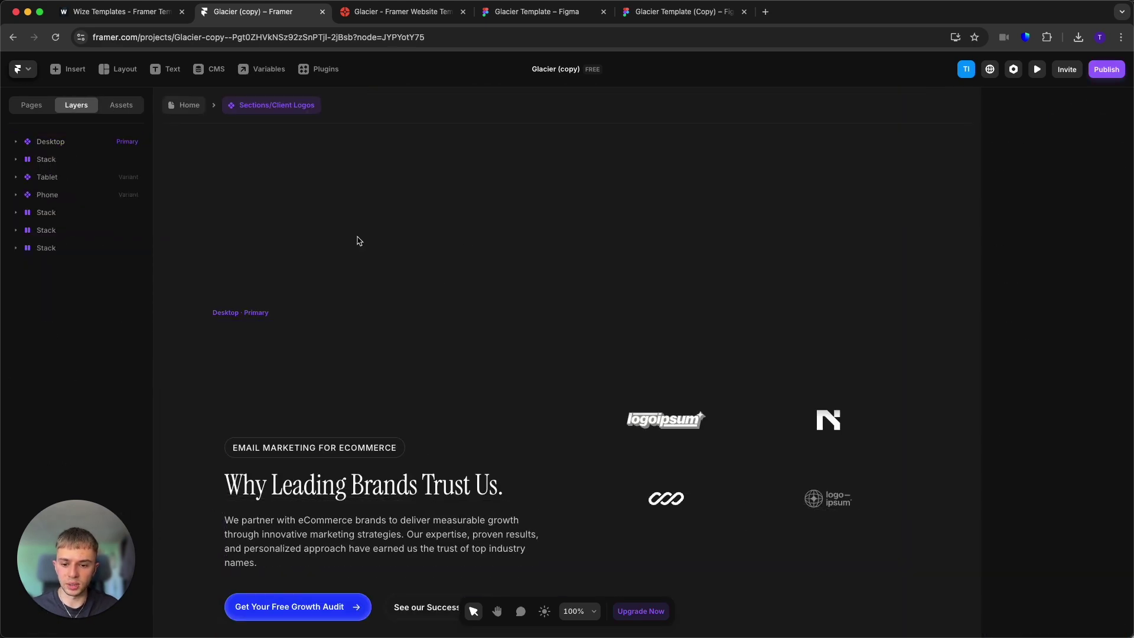
{"action": "left_click", "coordinate": [201, 106]}
{"action": "scroll", "coordinate": [531, 295], "scroll_direction": "up", "scroll_amount": 3}
{"action": "scroll", "coordinate": [589, 329], "scroll_direction": "down", "scroll_amount": 10}
{"action": "scroll", "coordinate": [589, 329], "scroll_direction": "down", "scroll_amount": 2}
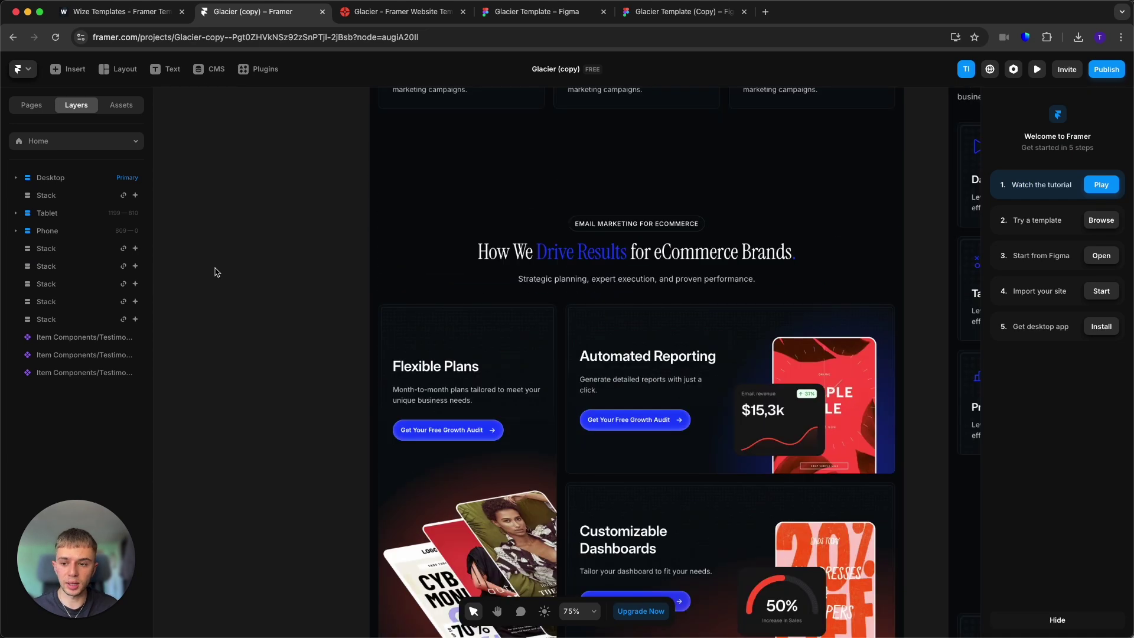
Review the Heading 3 text style's settings and close them without changing the font
{"action": "left_click", "coordinate": [122, 106]}
{"action": "scroll", "coordinate": [356, 358], "scroll_direction": "down", "scroll_amount": 2}
{"action": "scroll", "coordinate": [142, 348], "scroll_direction": "down", "scroll_amount": 1}
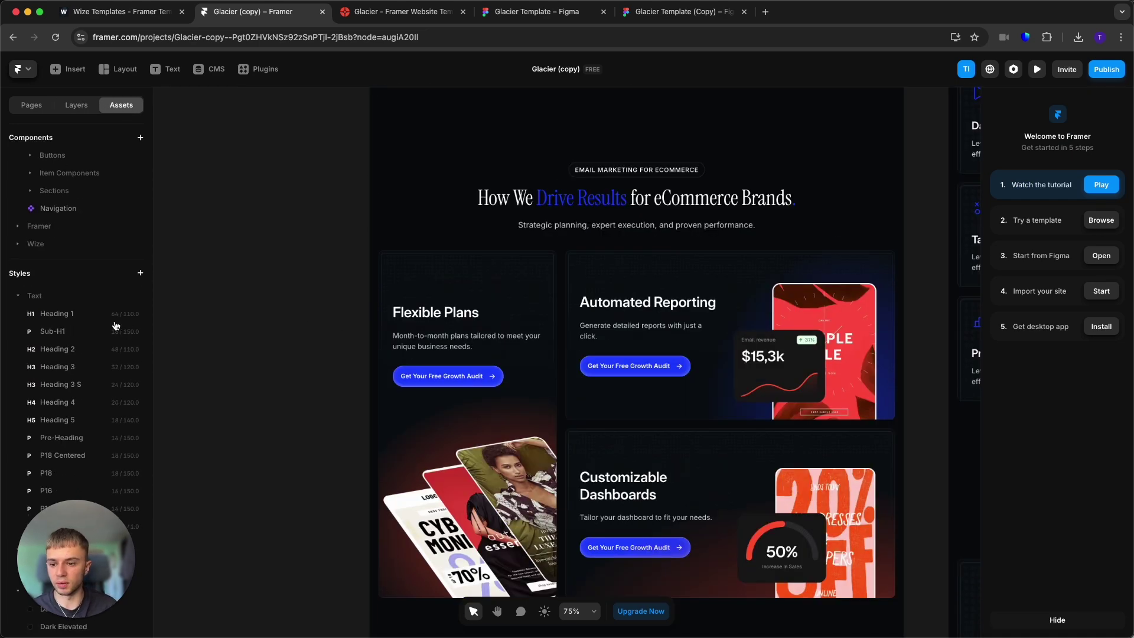
{"action": "left_click", "coordinate": [99, 372]}
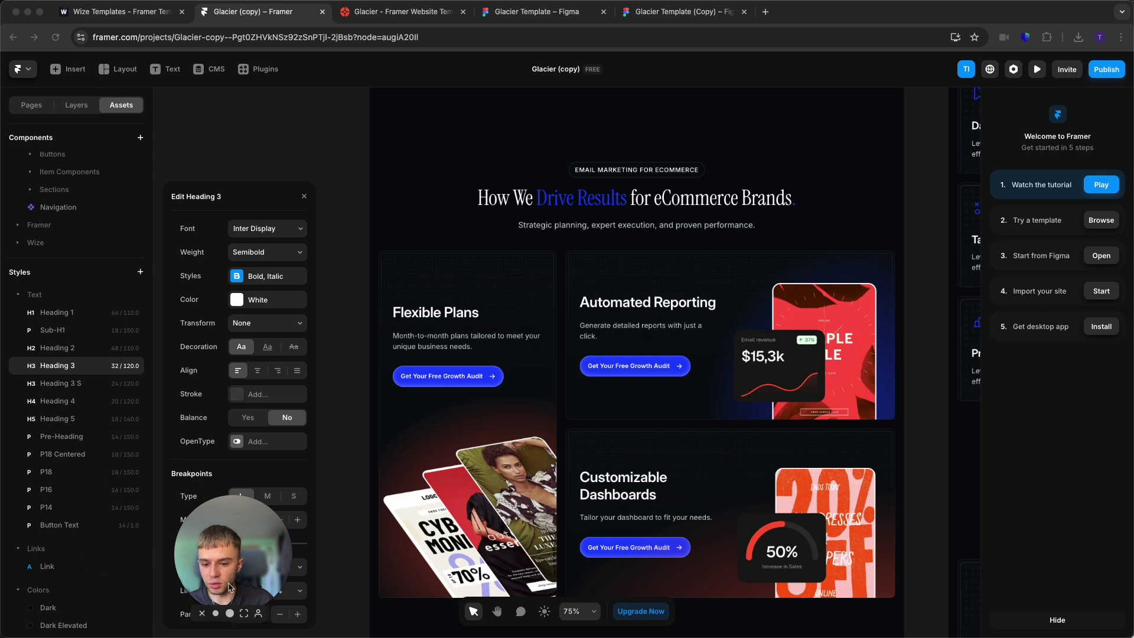
{"action": "left_click_drag", "start_coordinate": [224, 558], "coordinate": [91, 584]}
{"action": "left_click", "coordinate": [455, 251]}
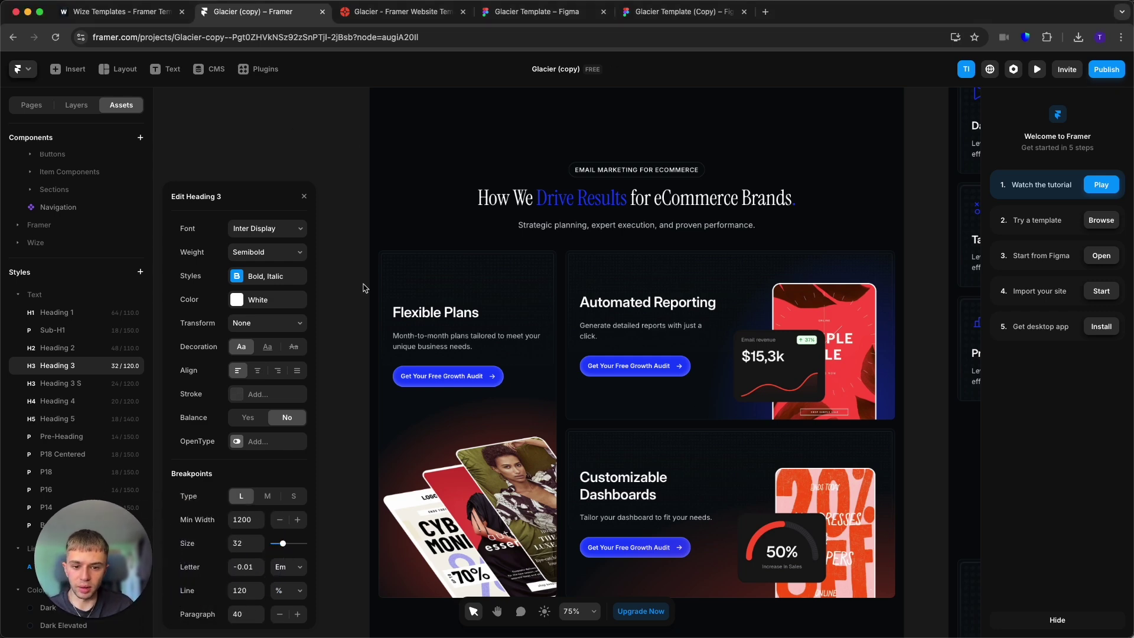
{"action": "left_click", "coordinate": [304, 196]}
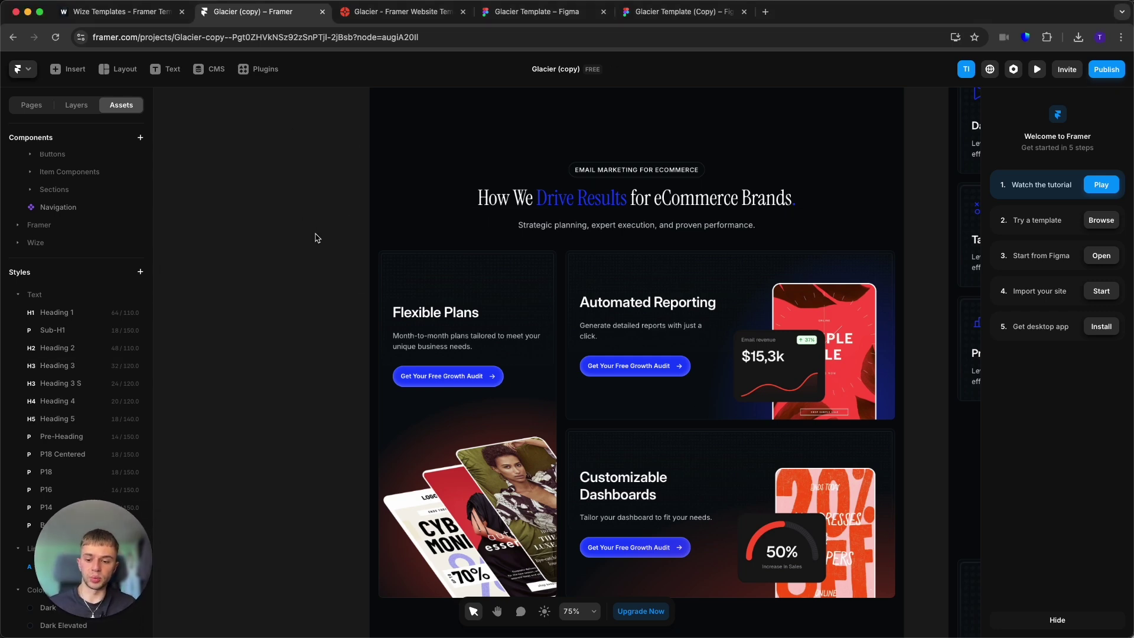
Open the Navigation component from the Home page header and replace the Glacier logo image with PngItem_4190577.png
{"action": "scroll", "coordinate": [317, 237], "scroll_direction": "up", "scroll_amount": 15}
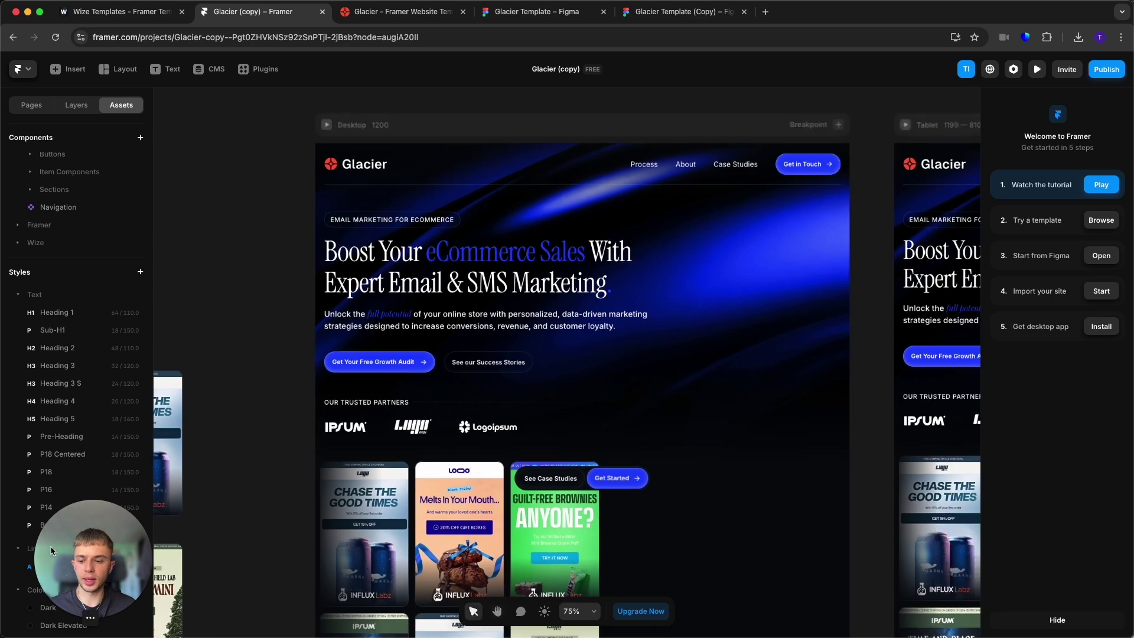
{"action": "left_click_drag", "start_coordinate": [49, 537], "coordinate": [42, 593]}
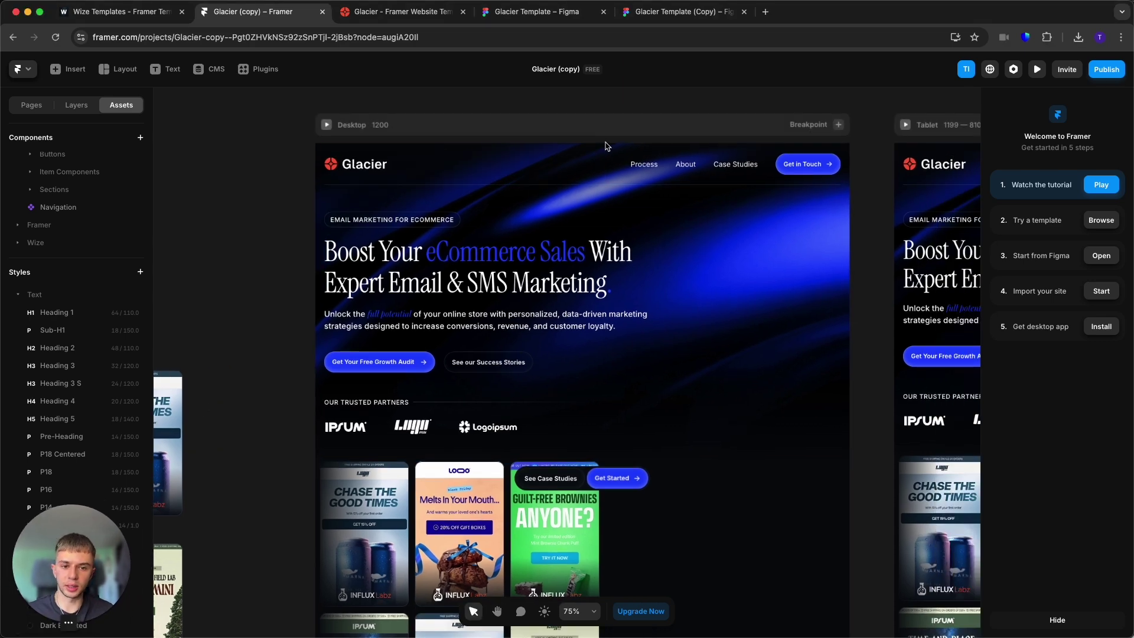
{"action": "double_click", "coordinate": [606, 164]}
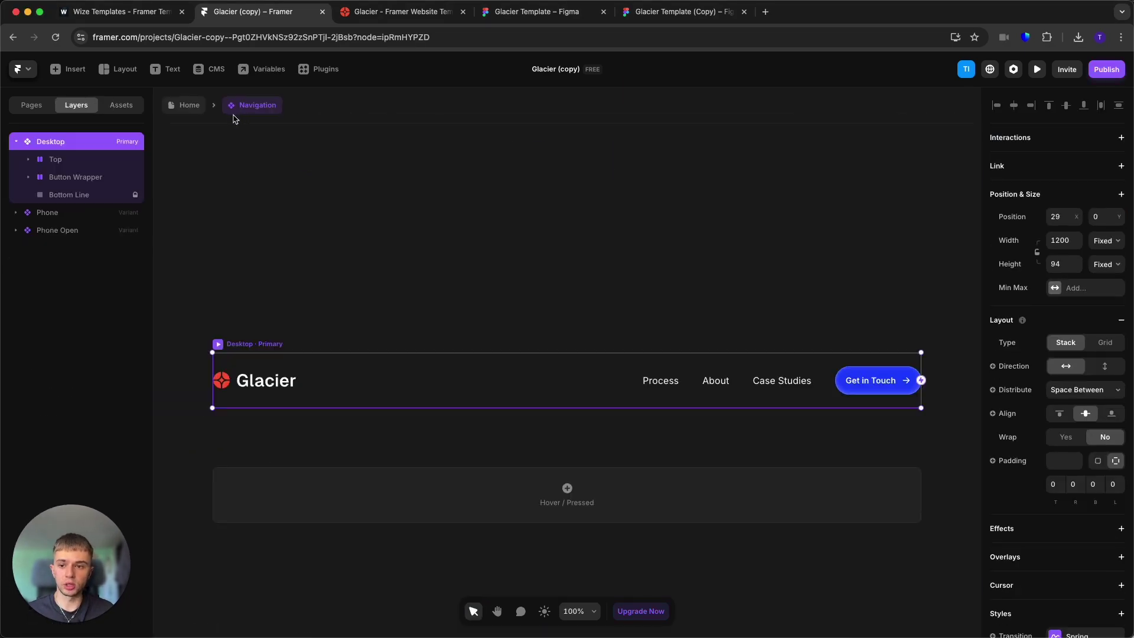
{"action": "left_click", "coordinate": [186, 105]}
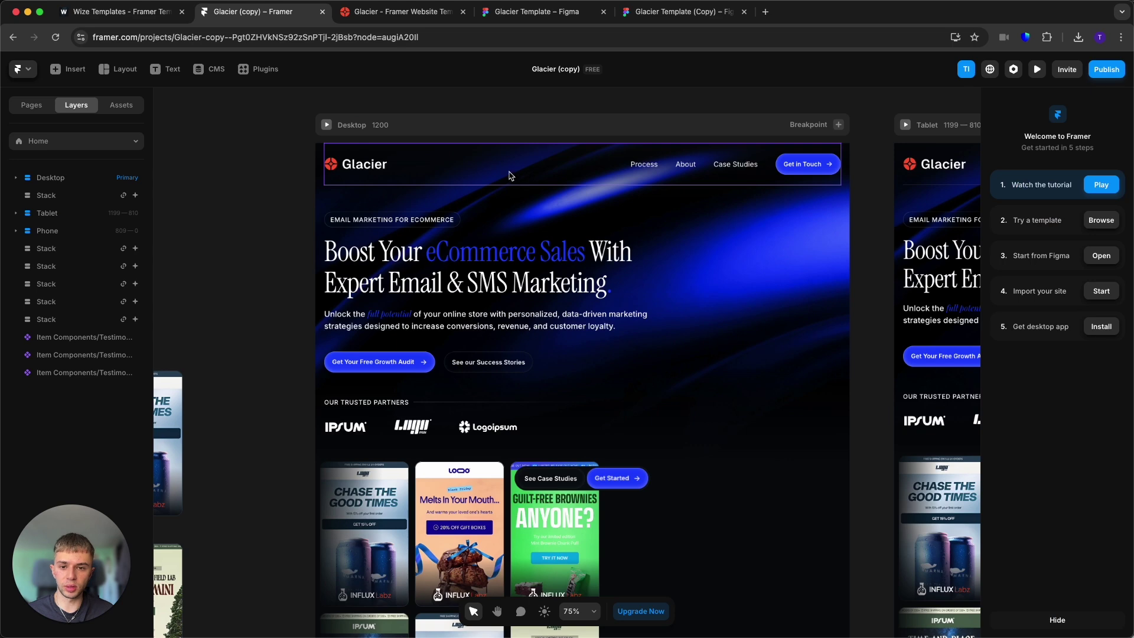
{"action": "left_click", "coordinate": [511, 175]}
{"action": "double_click", "coordinate": [562, 174]}
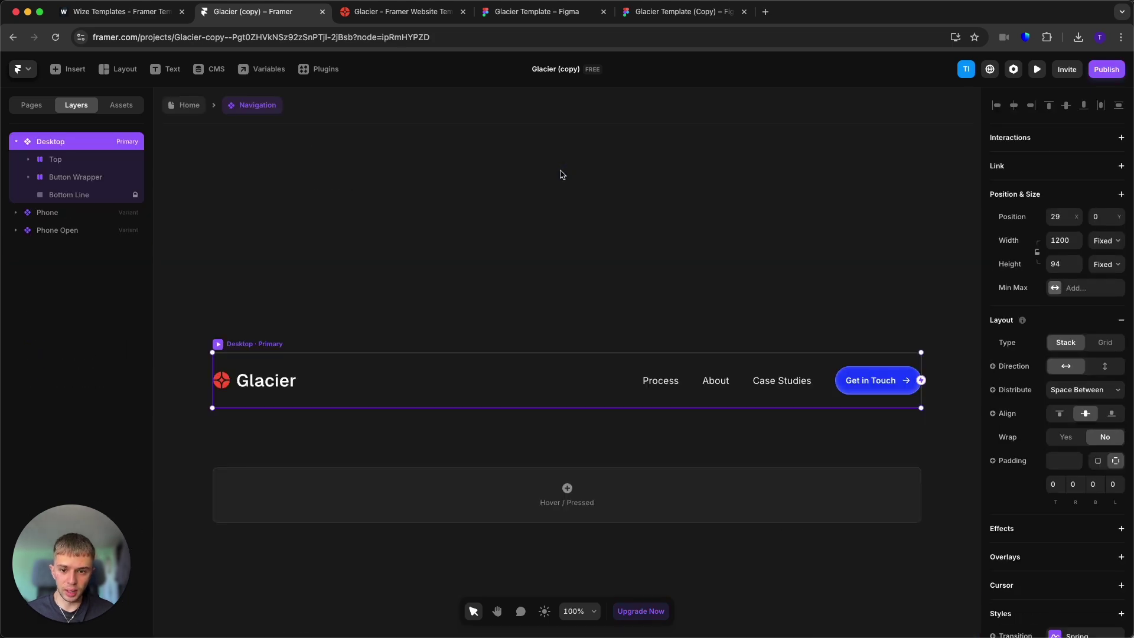
{"action": "double_click", "coordinate": [268, 382]}
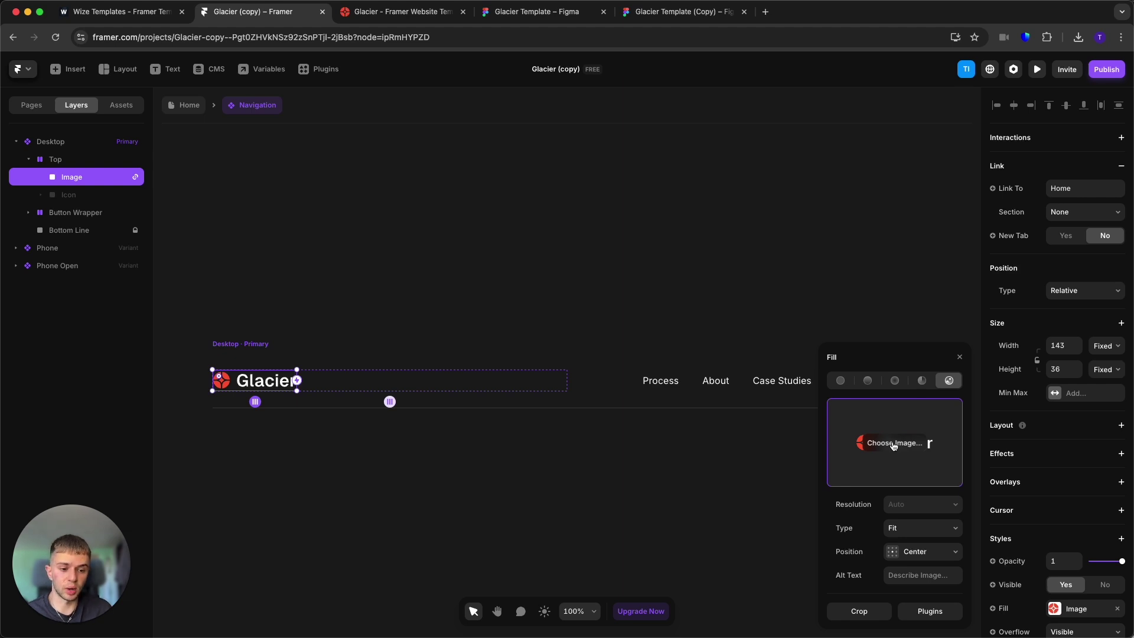
{"action": "left_click_drag", "start_coordinate": [894, 445], "coordinate": [894, 445]}
{"action": "left_click", "coordinate": [569, 245]}
{"action": "left_click", "coordinate": [254, 383]}
{"action": "left_click", "coordinate": [306, 465]}
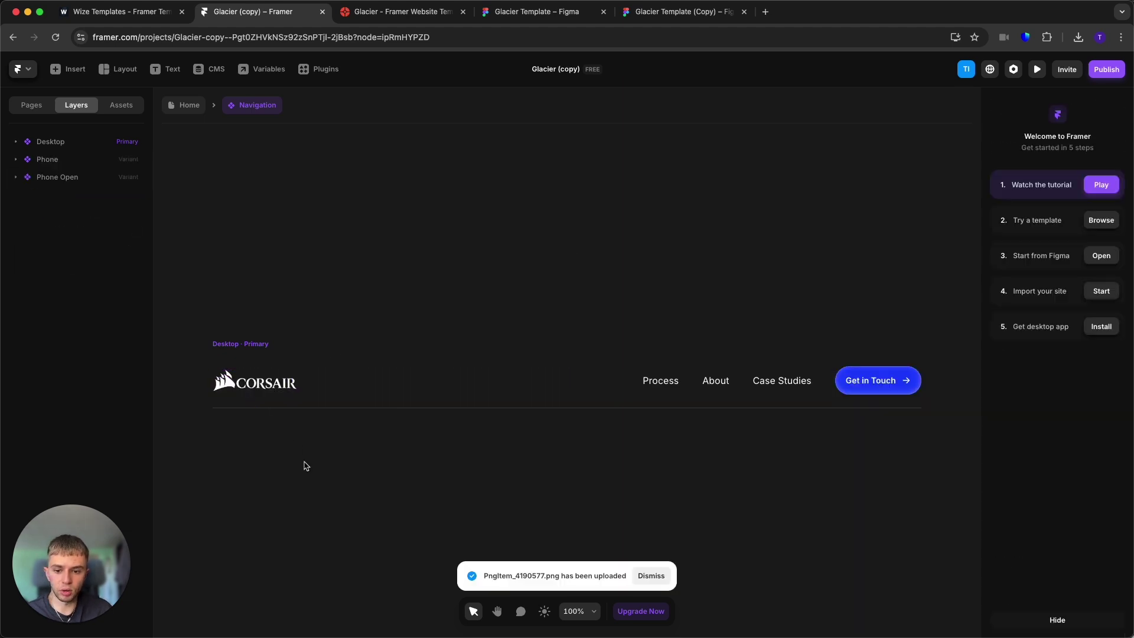
Enlarge the Corsair logo in the Desktop navigation variant to about 162 by 43
{"action": "left_click", "coordinate": [260, 387]}
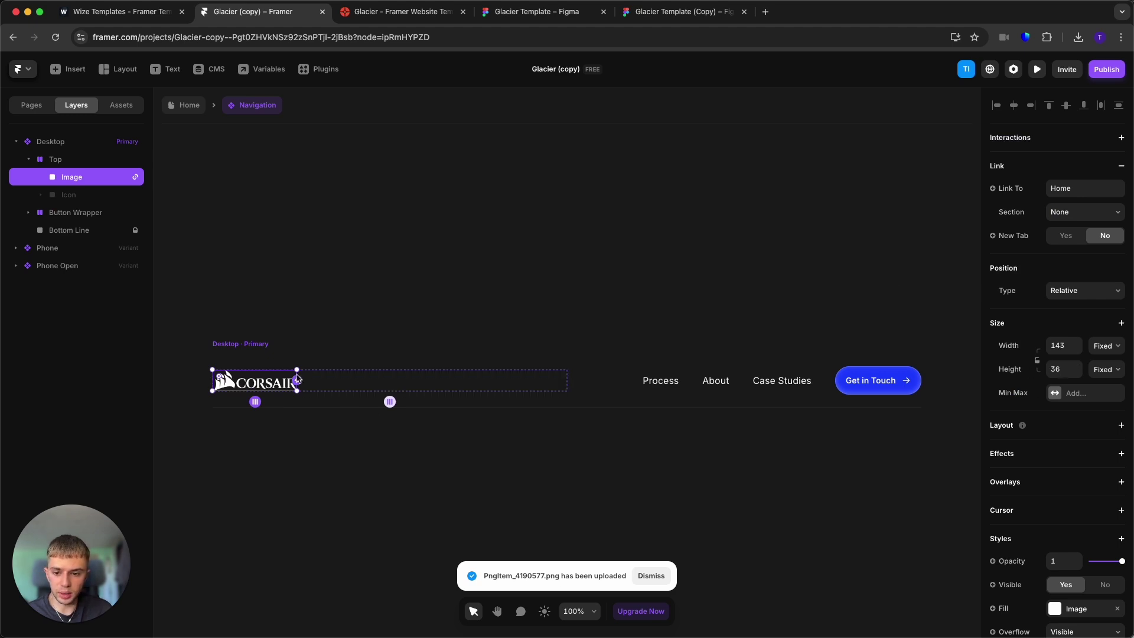
{"action": "left_click_drag", "start_coordinate": [298, 388], "coordinate": [308, 394]}
{"action": "left_click", "coordinate": [425, 271]}
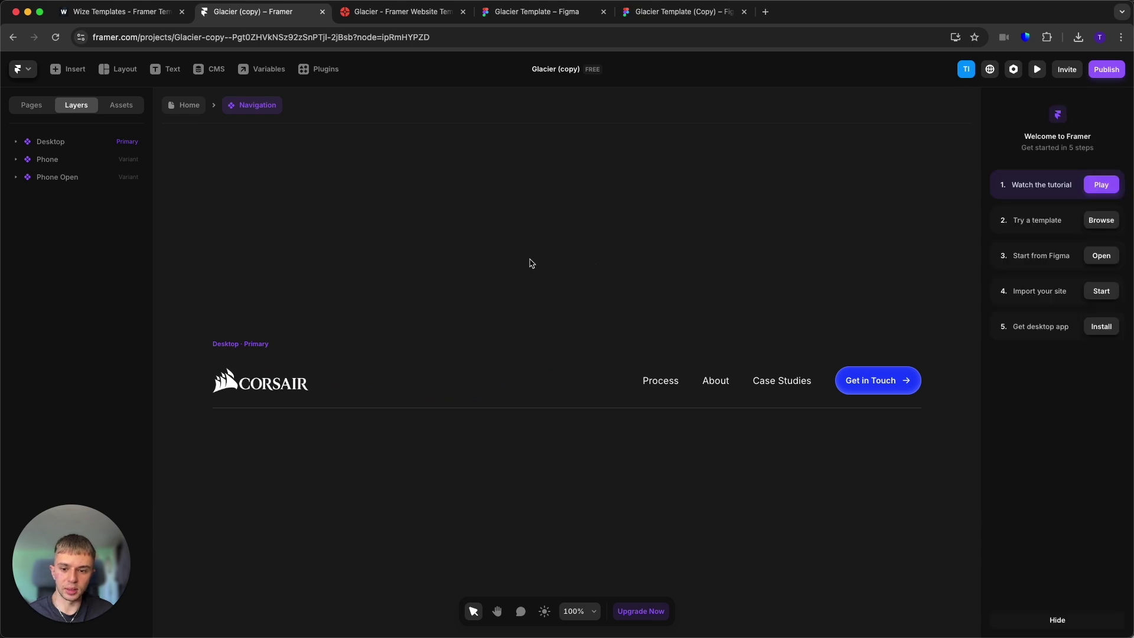
Shrink the Corsair logo in the Phone navigation variant to about 140 by 37
{"action": "left_click", "coordinate": [231, 390]}
{"action": "scroll", "coordinate": [230, 390], "scroll_direction": "down", "scroll_amount": 3}
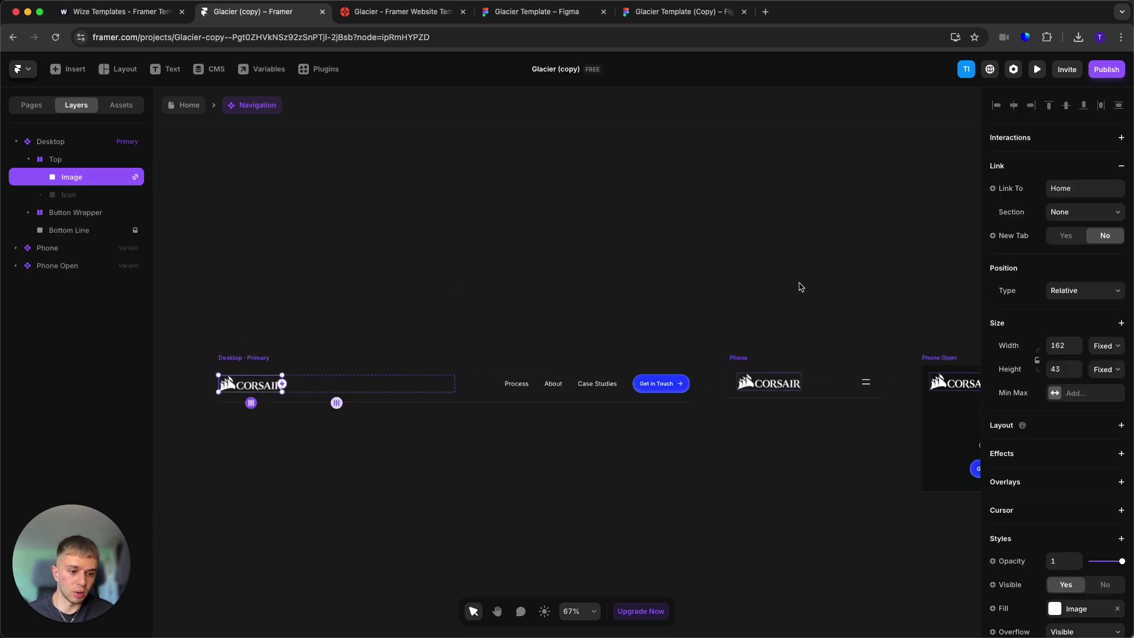
{"action": "scroll", "coordinate": [806, 301], "scroll_direction": "right", "scroll_amount": 5}
{"action": "scroll", "coordinate": [844, 411], "scroll_direction": "up", "scroll_amount": 3}
{"action": "left_click", "coordinate": [512, 375]}
{"action": "left_click_drag", "start_coordinate": [518, 383], "coordinate": [504, 381]}
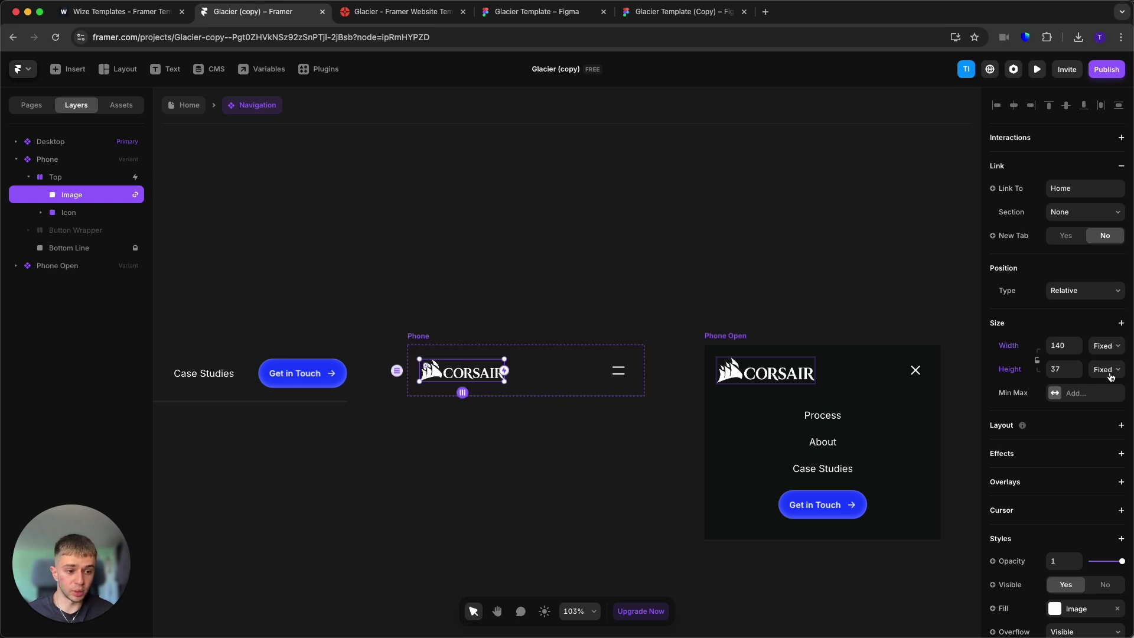
Set the Phone Open variant's logo to a width of 140 and a height of 37
{"action": "left_click", "coordinate": [803, 372]}
{"action": "left_click", "coordinate": [1077, 343]}
{"action": "left_click", "coordinate": [1060, 348]}
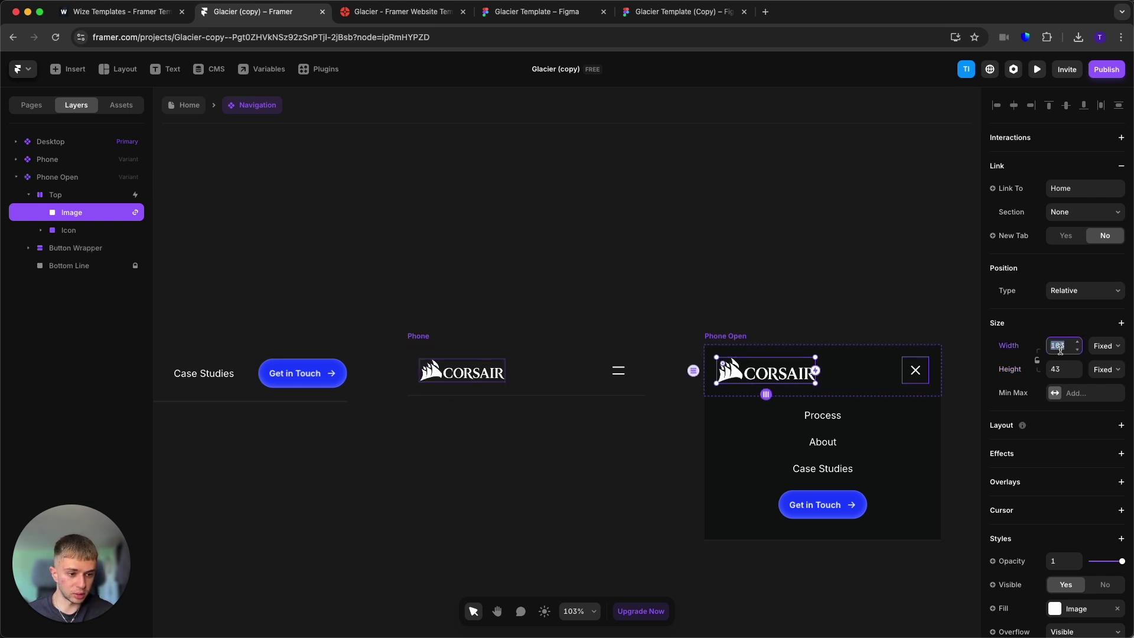
{"action": "type", "text": "140"}
{"action": "key", "text": "Tab"}
{"action": "type", "text": "37"}
{"action": "key", "text": "Return"}
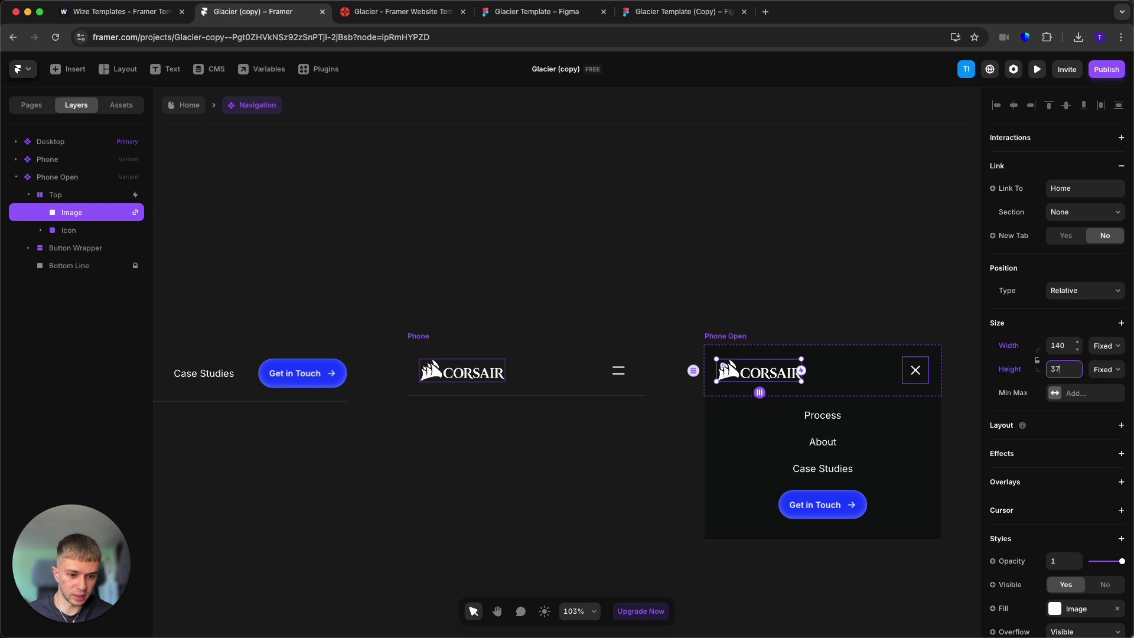
{"action": "left_click", "coordinate": [728, 217]}
Duplicate the Process link in front of itself in the Desktop navigation and change the copy's wording to "Text"
{"action": "scroll", "coordinate": [728, 217], "scroll_direction": "down", "scroll_amount": 5}
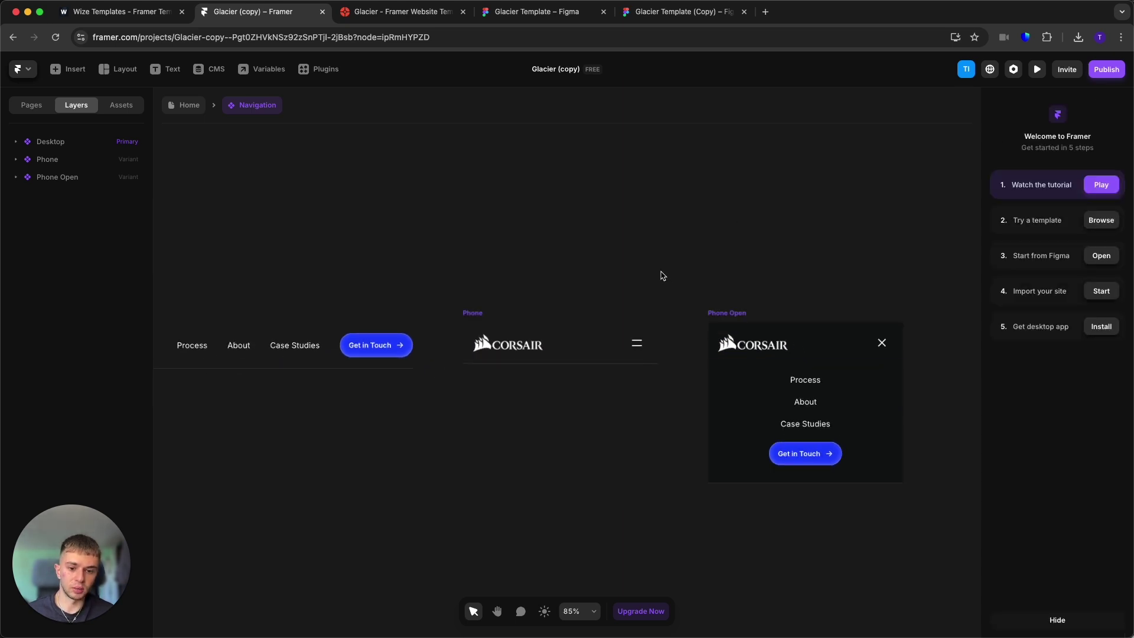
{"action": "scroll", "coordinate": [476, 271], "scroll_direction": "left", "scroll_amount": 3}
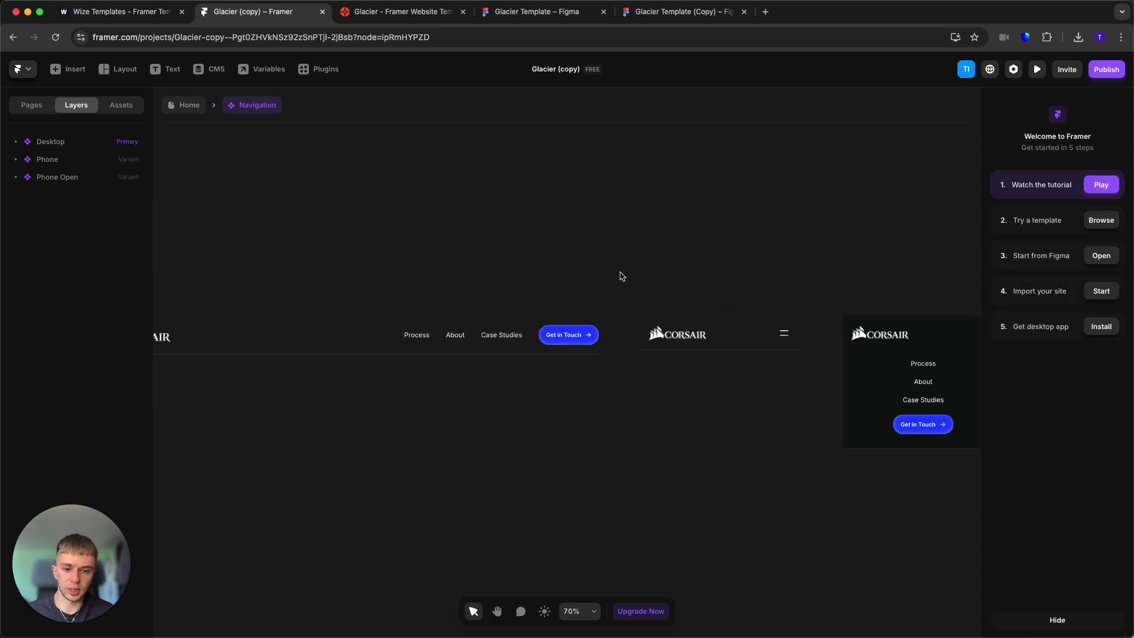
{"action": "left_click", "coordinate": [417, 341]}
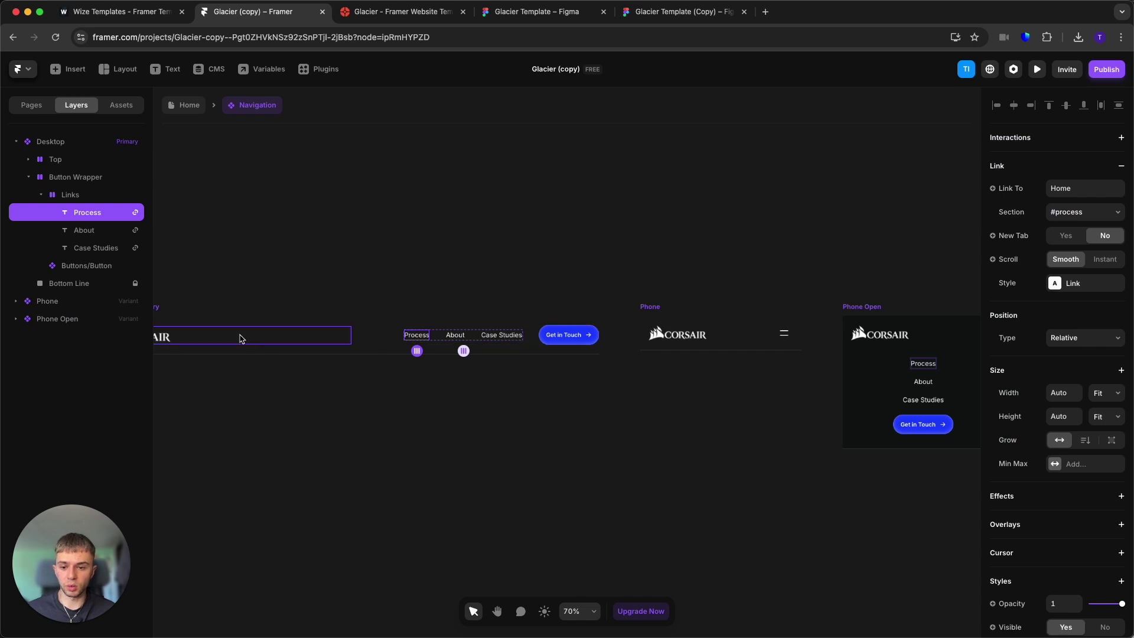
{"action": "left_click_drag", "start_coordinate": [428, 337], "coordinate": [379, 337]}
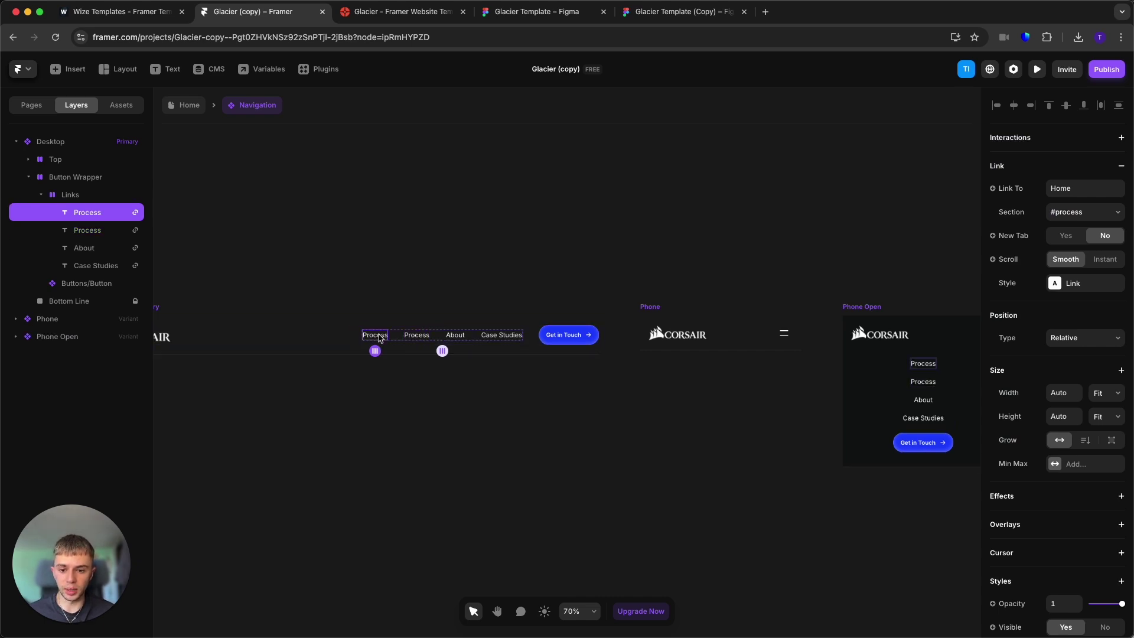
{"action": "double_click", "coordinate": [378, 336]}
{"action": "type", "text": "Text"}
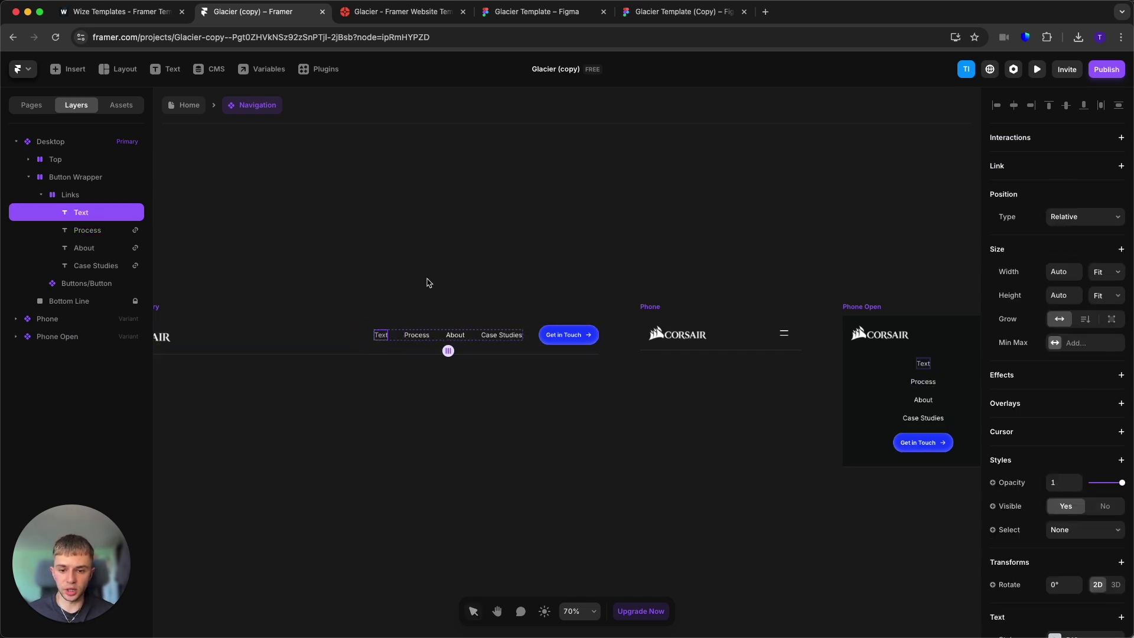
Link the new "Text" navigation item to the /about page
{"action": "key", "text": "Escape"}
{"action": "left_click", "coordinate": [1060, 187]}
{"action": "left_click", "coordinate": [1038, 250]}
{"action": "left_click", "coordinate": [435, 248]}
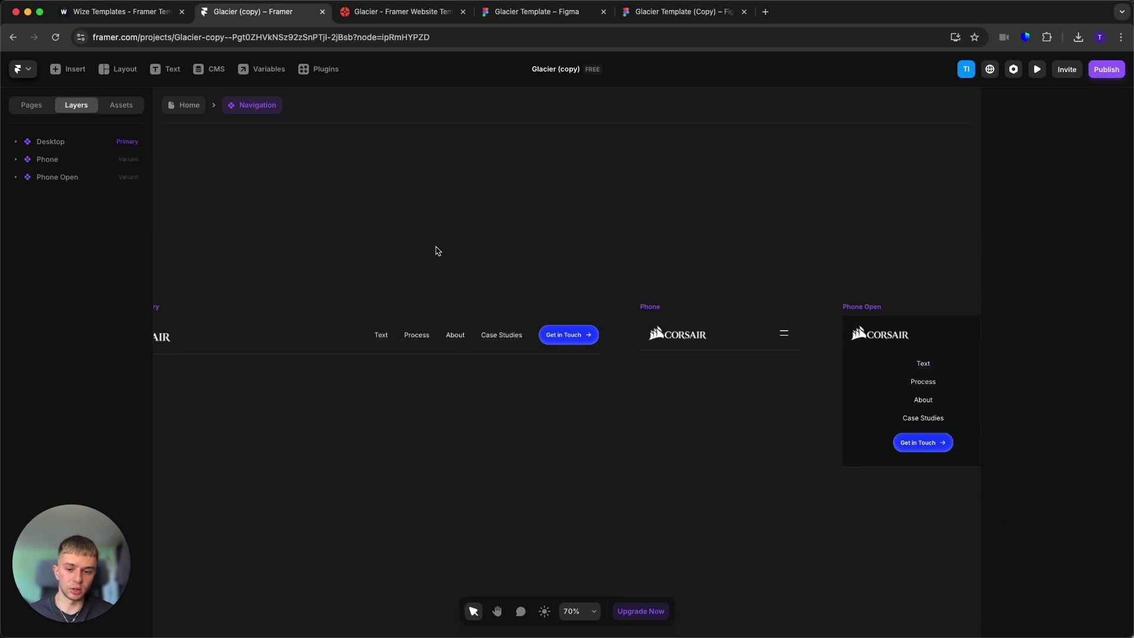
Delete the "Text" link from the Desktop navigation
{"action": "left_click", "coordinate": [382, 335]}
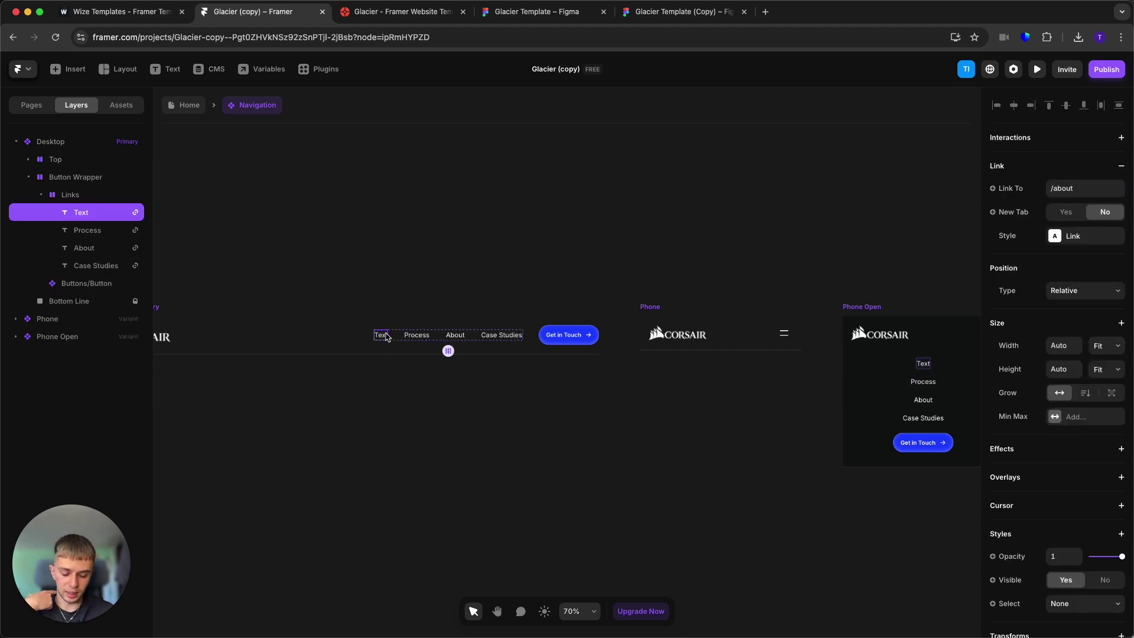
{"action": "key", "text": "Delete"}
{"action": "scroll", "coordinate": [612, 322], "scroll_direction": "up", "scroll_amount": 1}
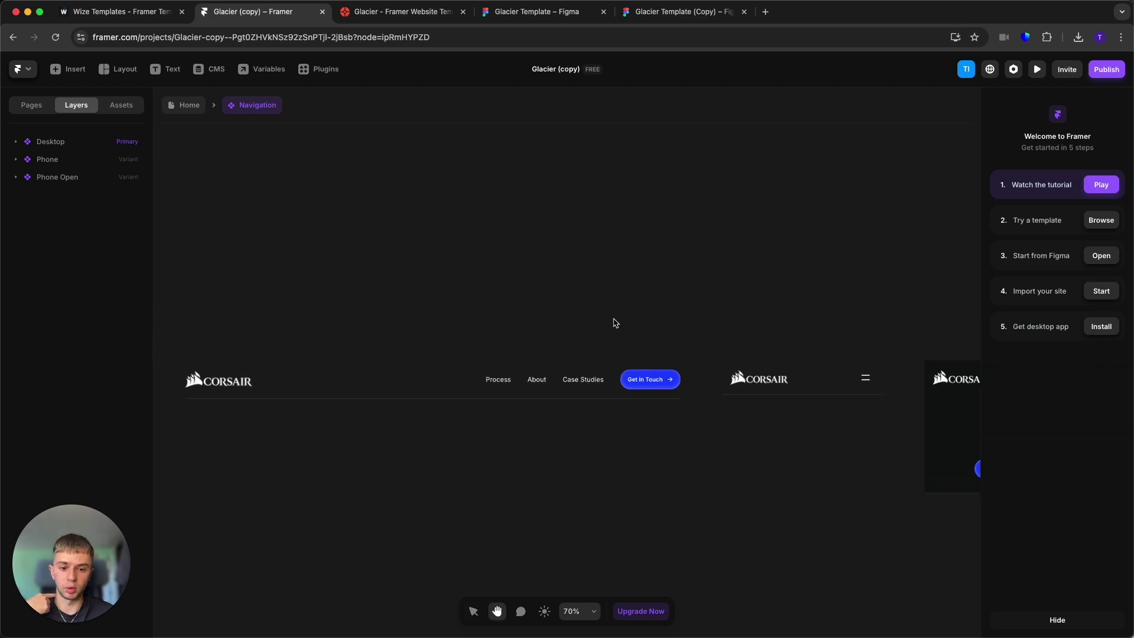
Return to the Home page and place the amazon business logo image PngItem_172388.png on the canvas near the hero
{"action": "key", "text": "Escape"}
{"action": "key", "text": "v"}
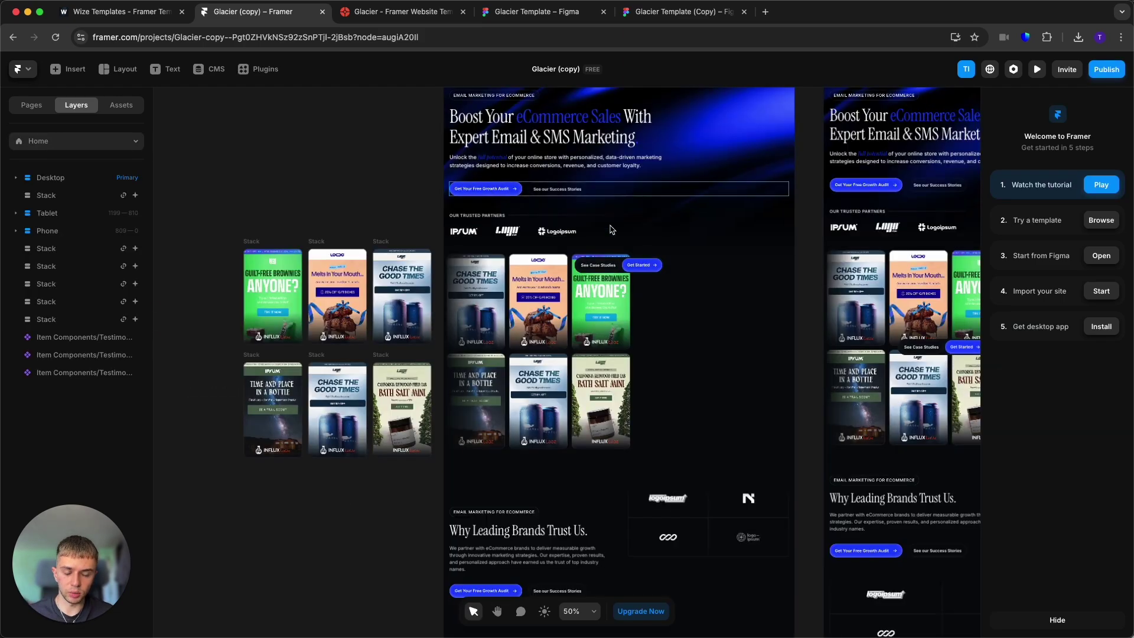
{"action": "scroll", "coordinate": [484, 237], "scroll_direction": "up", "scroll_amount": 5}
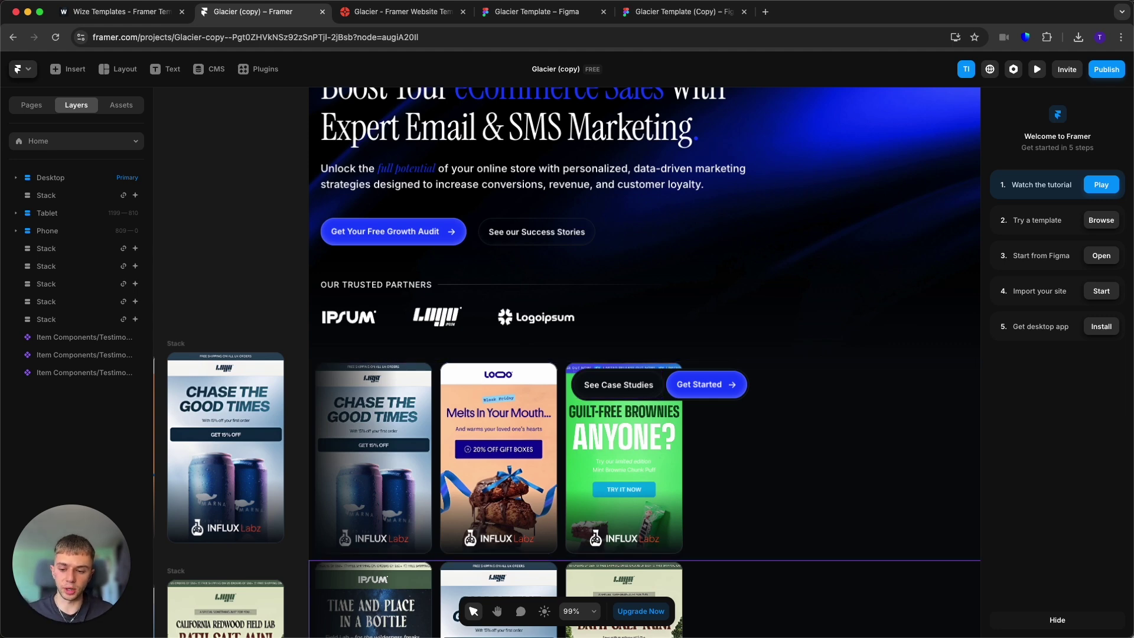
{"action": "key", "text": "super+Tab"}
{"action": "left_click_drag", "start_coordinate": [768, 449], "coordinate": [278, 189]}
{"action": "scroll", "coordinate": [658, 291], "scroll_direction": "down", "scroll_amount": 4}
{"action": "scroll", "coordinate": [658, 291], "scroll_direction": "down", "scroll_amount": 1}
{"action": "left_click", "coordinate": [254, 177]}
{"action": "left_click", "coordinate": [573, 255]}
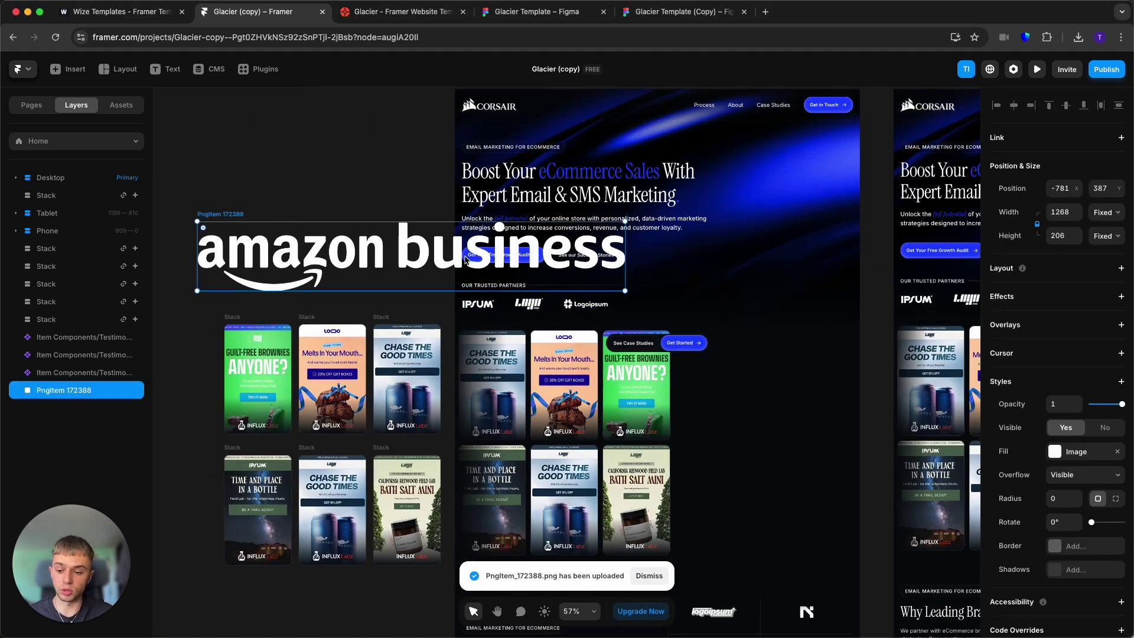
Scale the amazon business logo down to about 170 by 28
{"action": "left_click_drag", "start_coordinate": [624, 256], "coordinate": [327, 273]}
{"action": "left_click", "coordinate": [248, 236]}
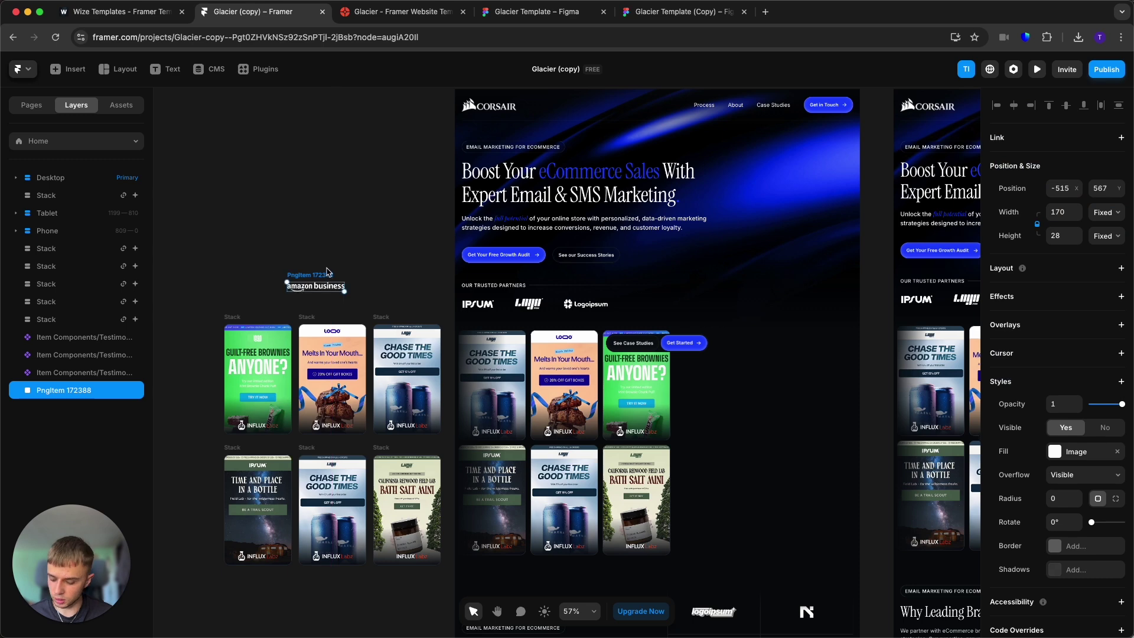
{"action": "left_click", "coordinate": [395, 234]}
Move the amazon business logo into the logos wrapper under Our Trusted Partners, as the last logo in the row
{"action": "scroll", "coordinate": [682, 327], "scroll_direction": "up", "scroll_amount": 3}
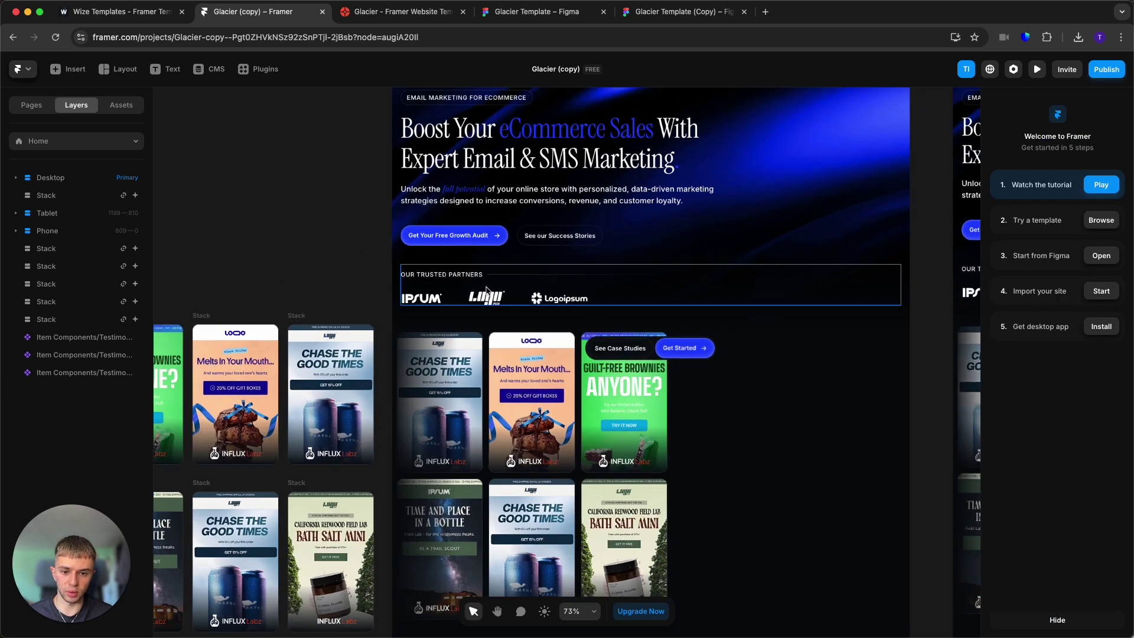
{"action": "left_click", "coordinate": [521, 302]}
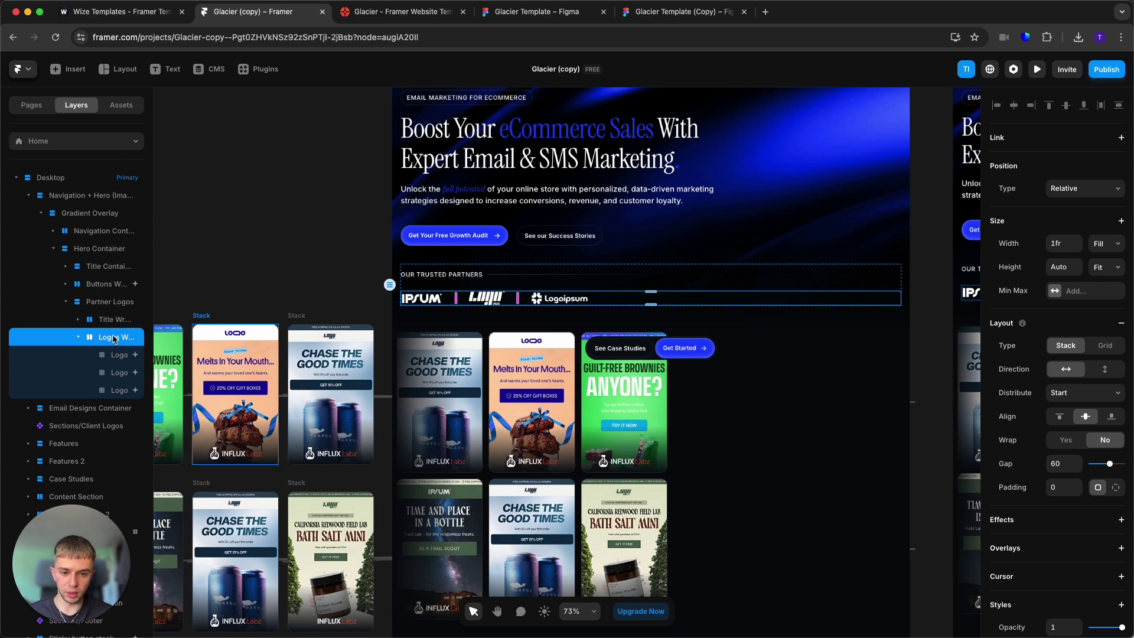
{"action": "key", "text": "super+v"}
{"action": "key", "text": "Escape"}
{"action": "scroll", "coordinate": [675, 313], "scroll_direction": "up", "scroll_amount": 2}
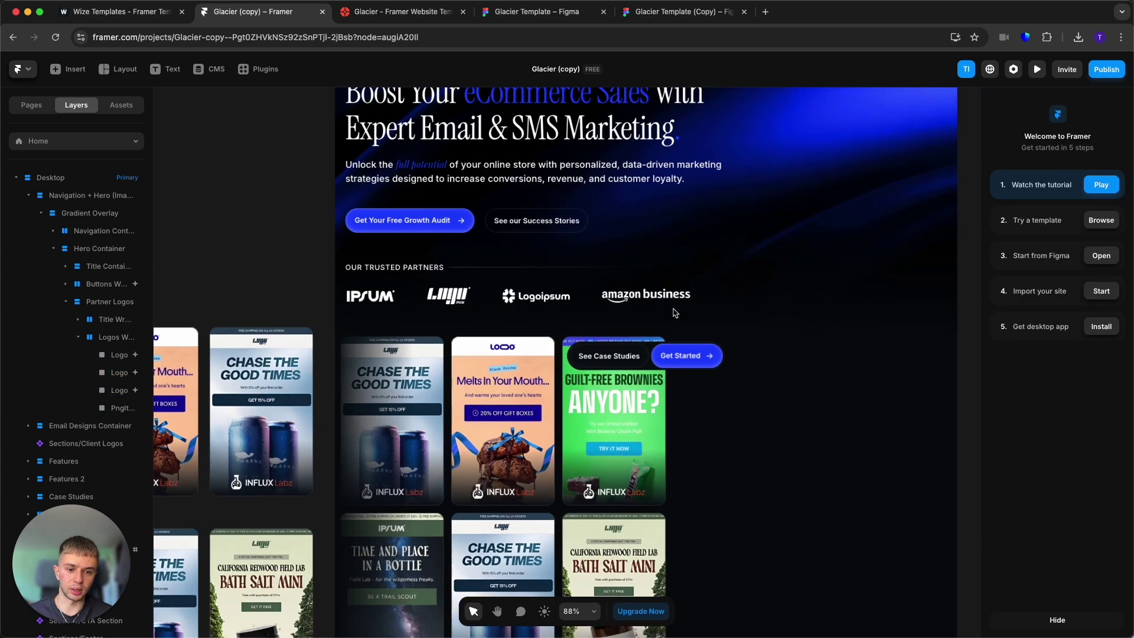
{"action": "scroll", "coordinate": [675, 313], "scroll_direction": "up", "scroll_amount": 1}
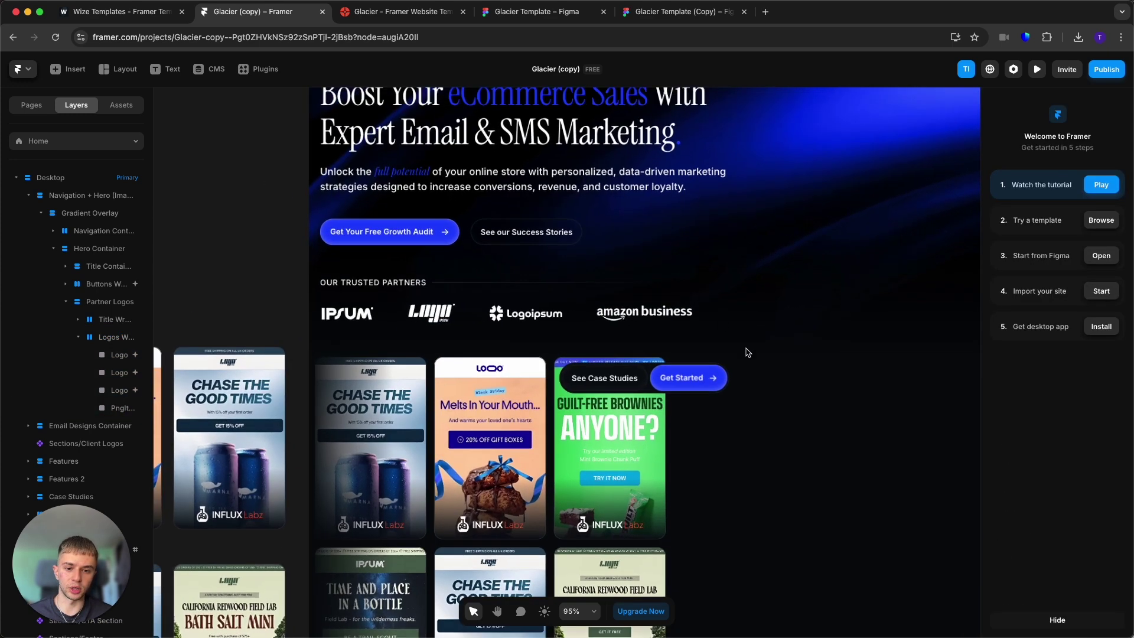
Delete the Logoipsum logo from the Our Trusted Partners row and select the second logo's layer
{"action": "left_click", "coordinate": [440, 322]}
{"action": "left_click", "coordinate": [531, 319]}
{"action": "key", "text": "Delete"}
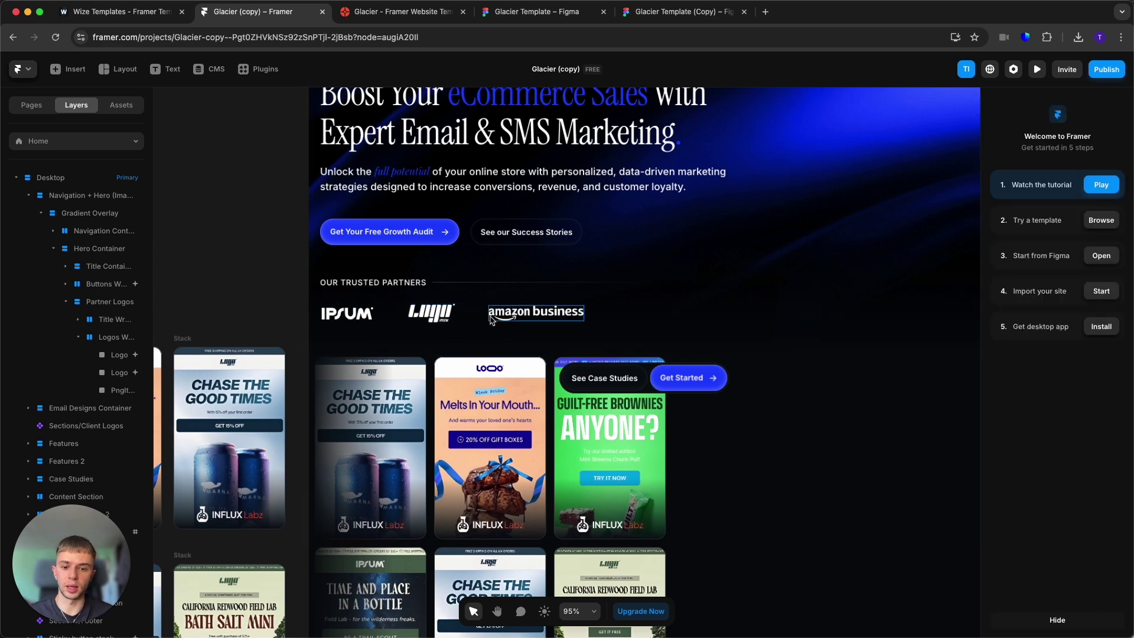
{"action": "left_click", "coordinate": [122, 372]}
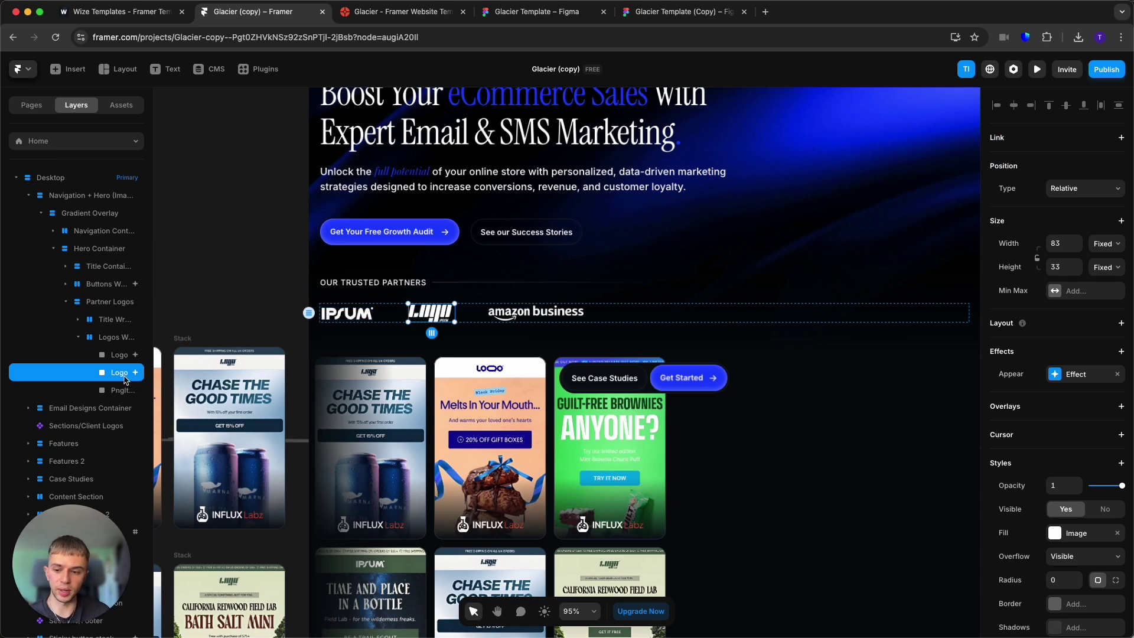
Preview the home page, reload it to replay the partner logos' entrance animation, and return to the canvas
{"action": "left_click", "coordinate": [1013, 69]}
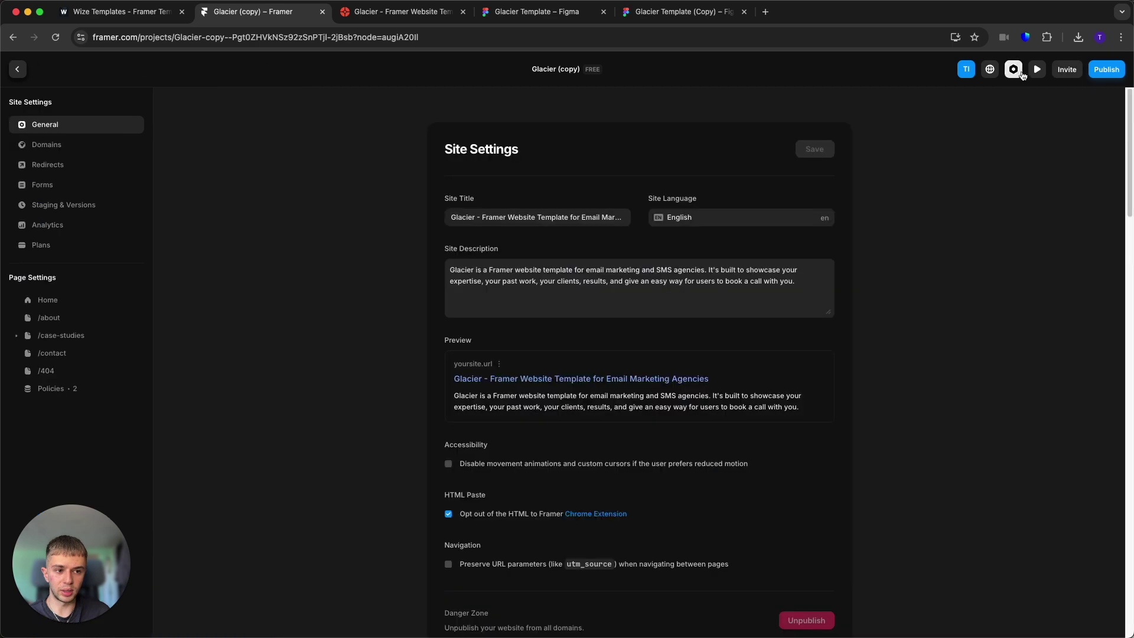
{"action": "left_click", "coordinate": [1035, 71]}
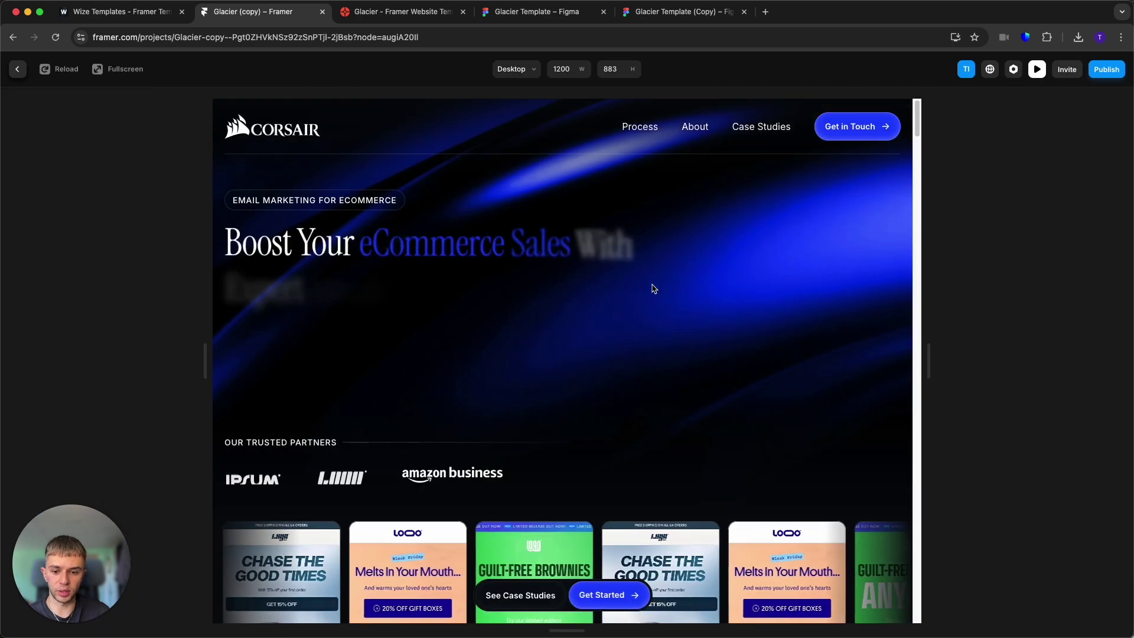
{"action": "left_click", "coordinate": [59, 69]}
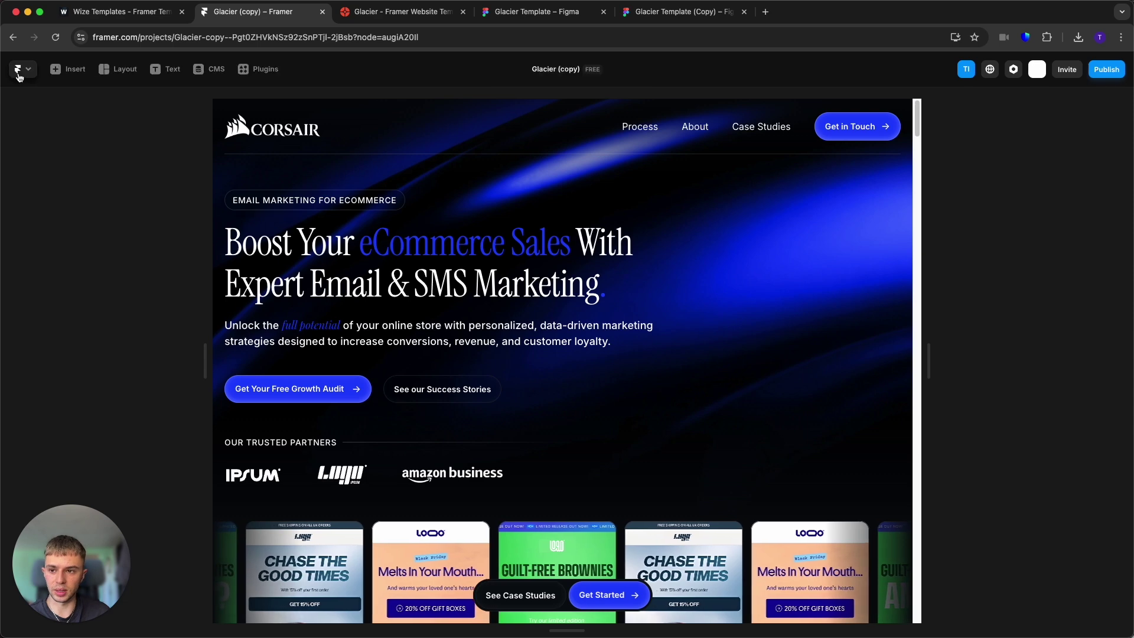
{"action": "left_click", "coordinate": [17, 69]}
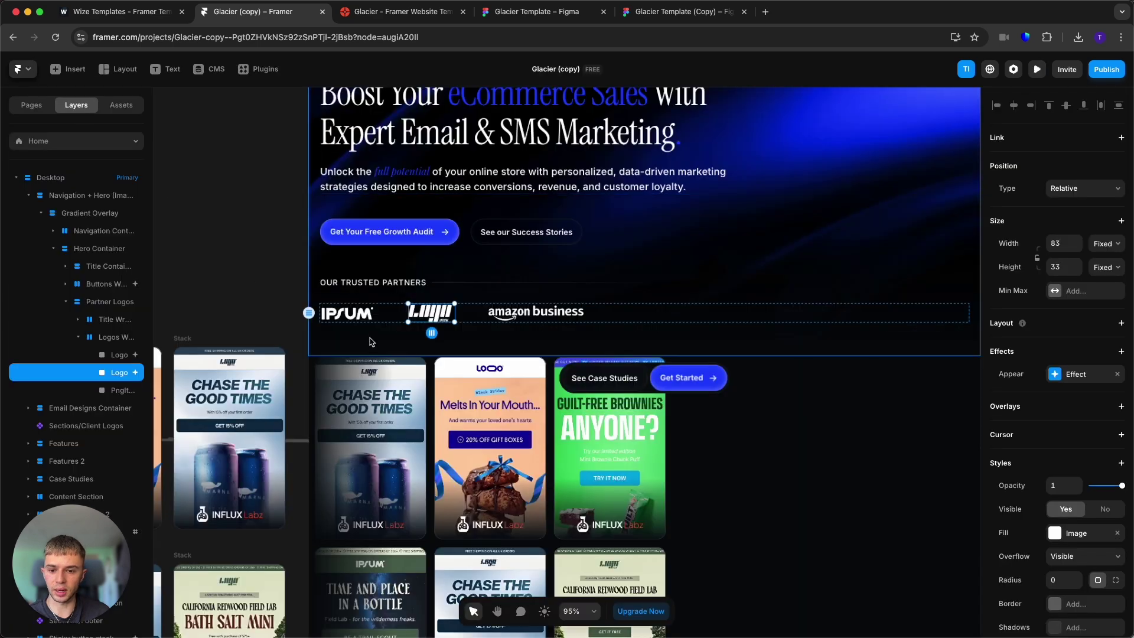
Copy the effects of the second partner logo and paste them onto the amazon business logo
{"action": "right_click", "coordinate": [421, 315]}
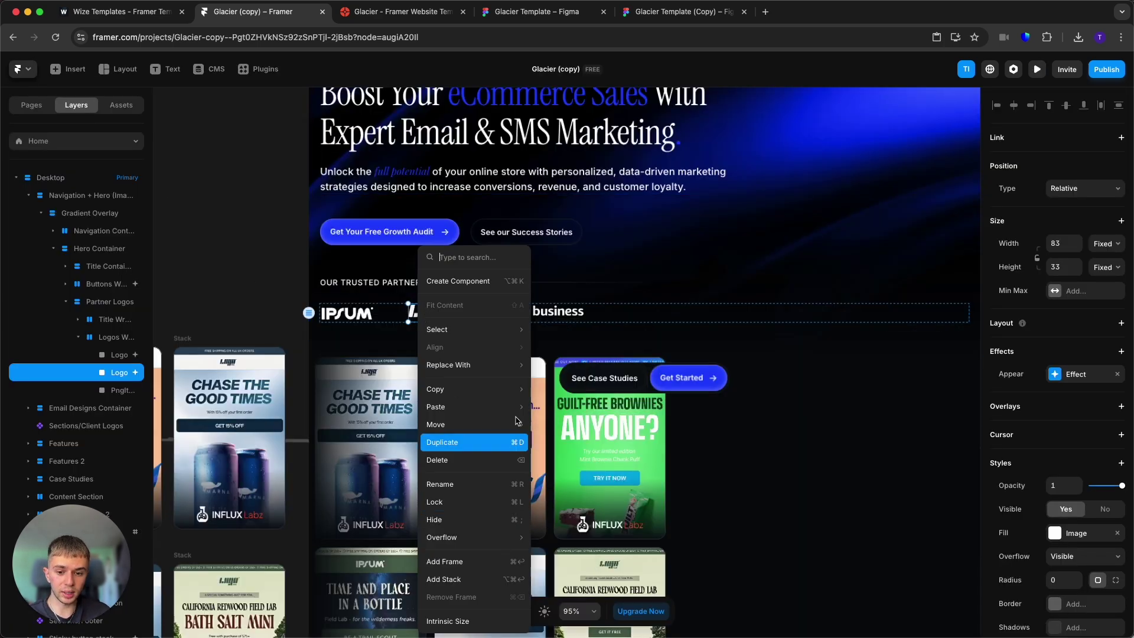
{"action": "mouse_move", "coordinate": [437, 389]}
{"action": "left_click", "coordinate": [576, 534]}
{"action": "left_click", "coordinate": [544, 317]}
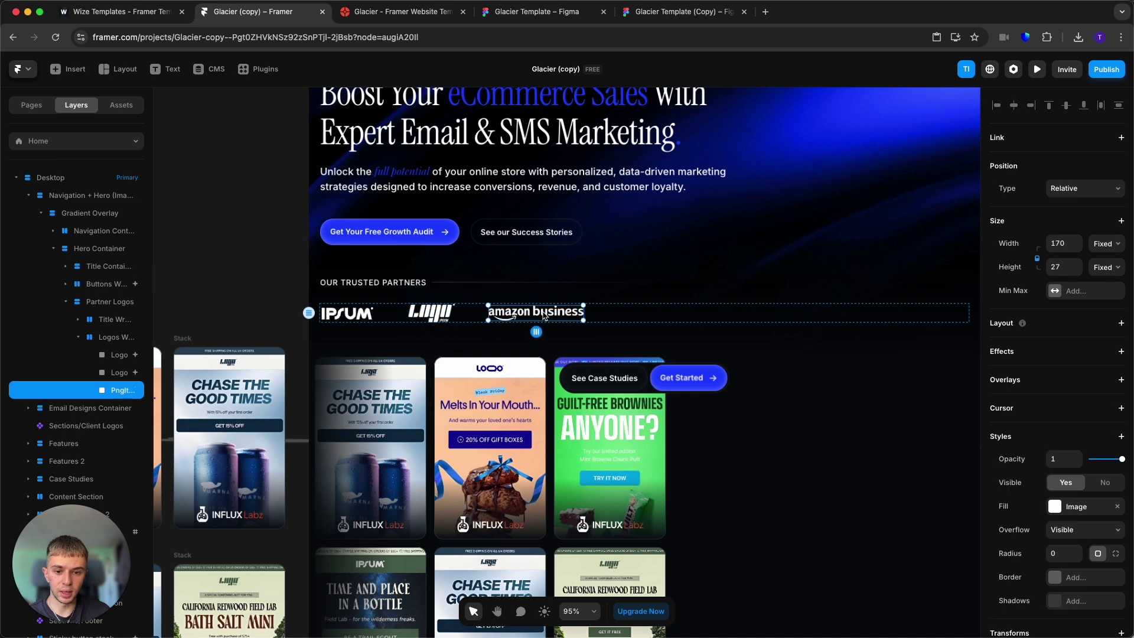
{"action": "right_click", "coordinate": [544, 316]}
{"action": "mouse_move", "coordinate": [652, 408]}
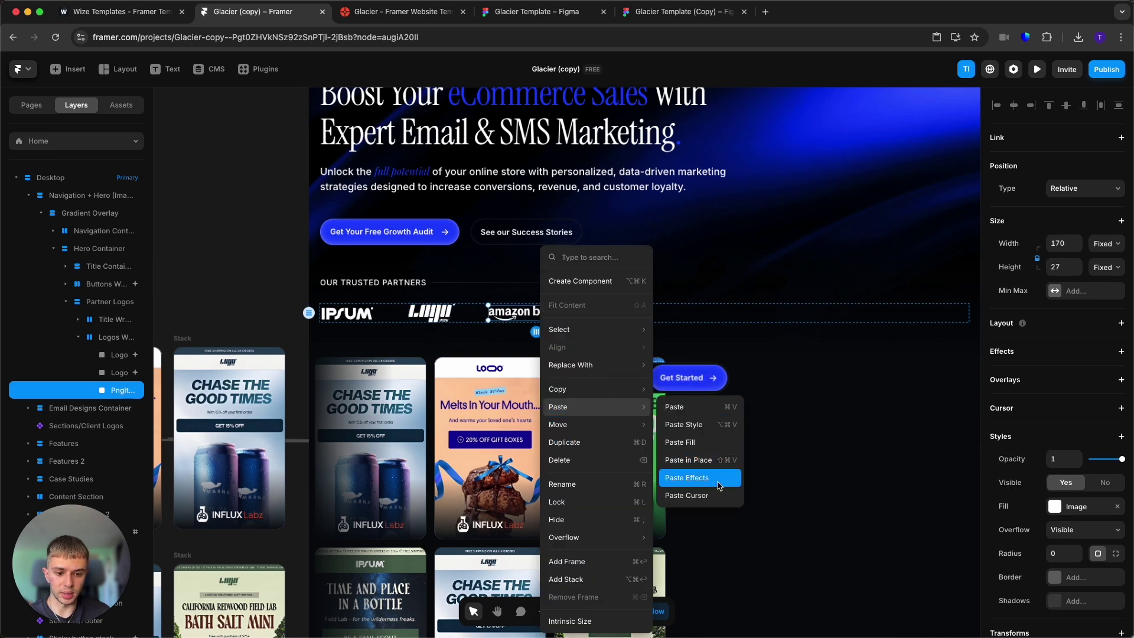
{"action": "left_click", "coordinate": [686, 477]}
Preview the page again with a reload to check the amazon business logo's appear effect, and return to the canvas
{"action": "left_click", "coordinate": [1042, 70]}
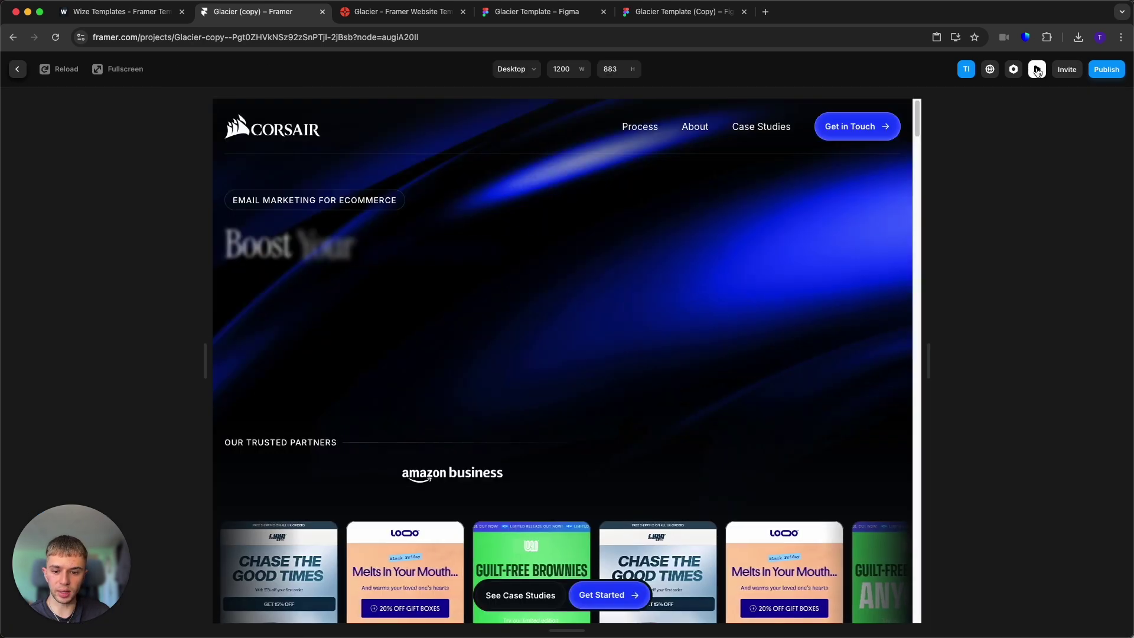
{"action": "left_click", "coordinate": [58, 69]}
{"action": "key", "text": "Escape"}
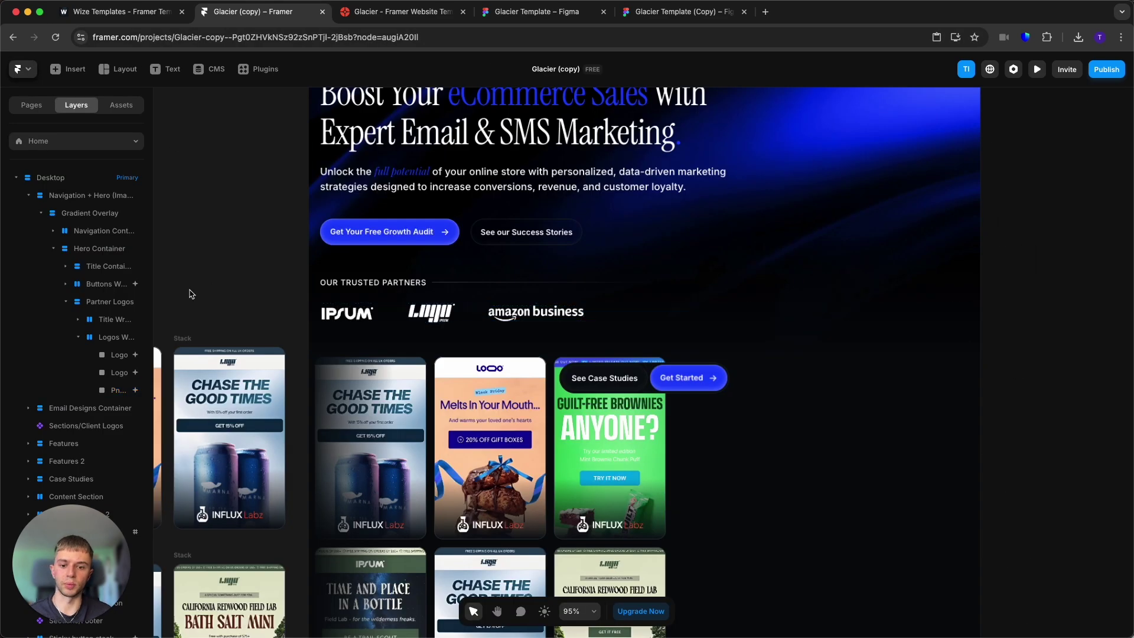
Set the fill image position of the top-row Chase the Good Times stack beside the desktop layout to Top Center
{"action": "scroll", "coordinate": [559, 283], "scroll_direction": "down", "scroll_amount": 3}
{"action": "scroll", "coordinate": [703, 286], "scroll_direction": "down", "scroll_amount": 3}
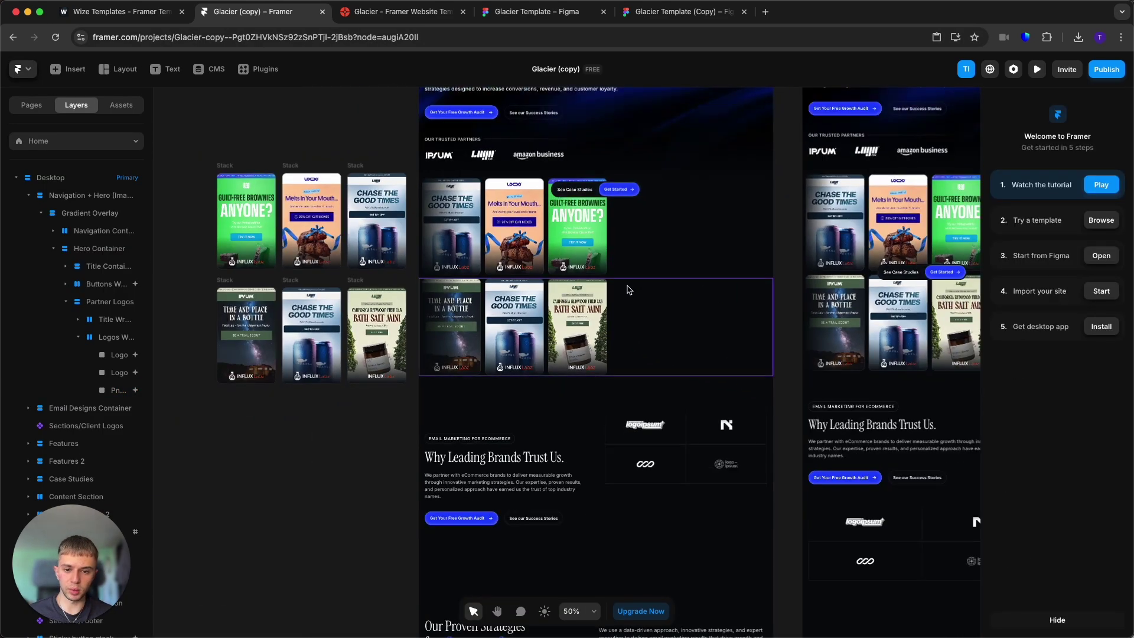
{"action": "scroll", "coordinate": [678, 289], "scroll_direction": "up", "scroll_amount": 3}
{"action": "left_click", "coordinate": [610, 335]}
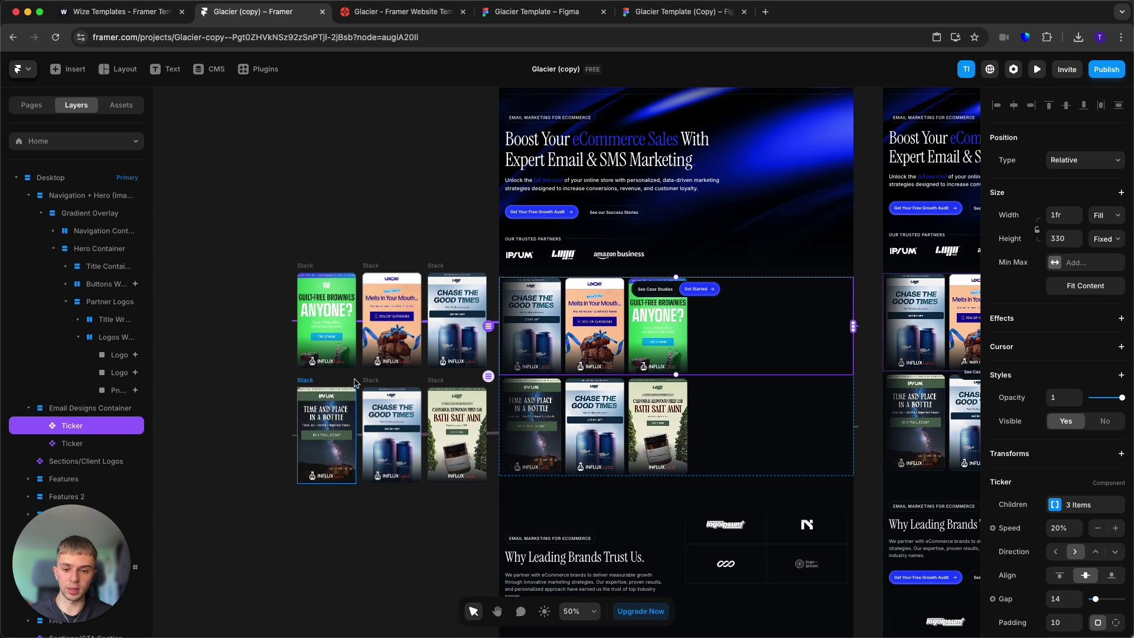
{"action": "left_click", "coordinate": [367, 199]}
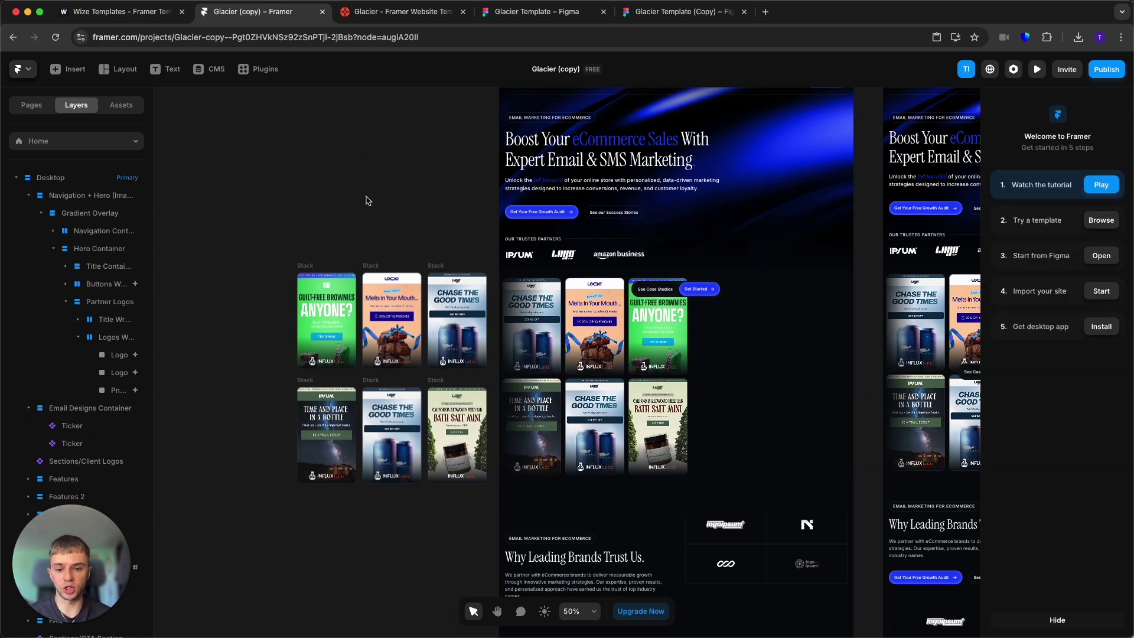
{"action": "double_click", "coordinate": [452, 302]}
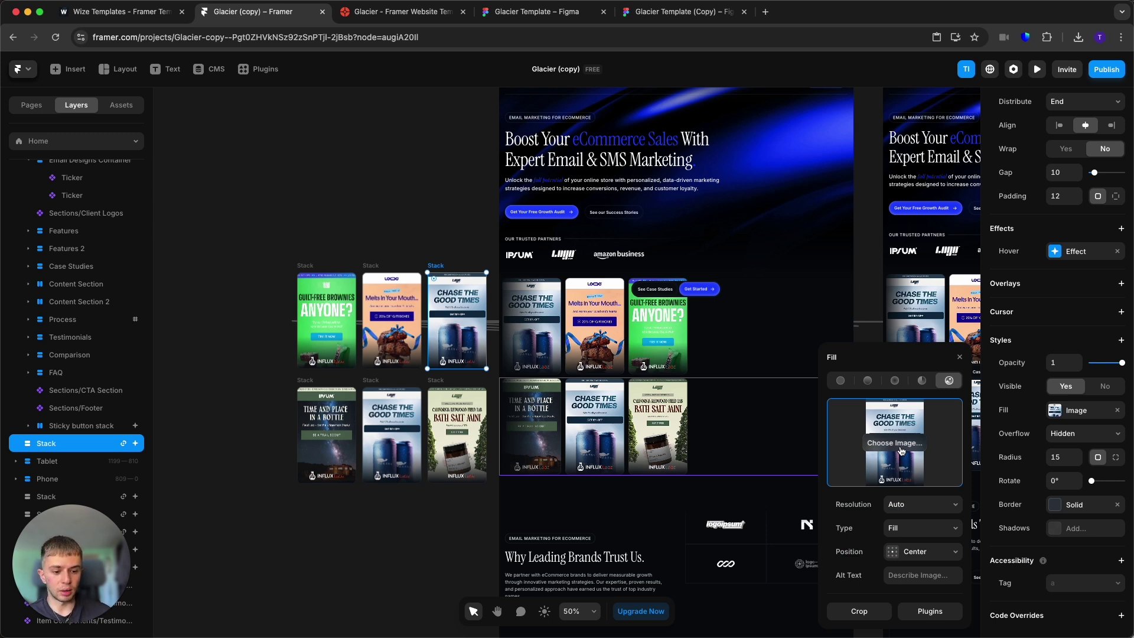
{"action": "left_click", "coordinate": [925, 558]}
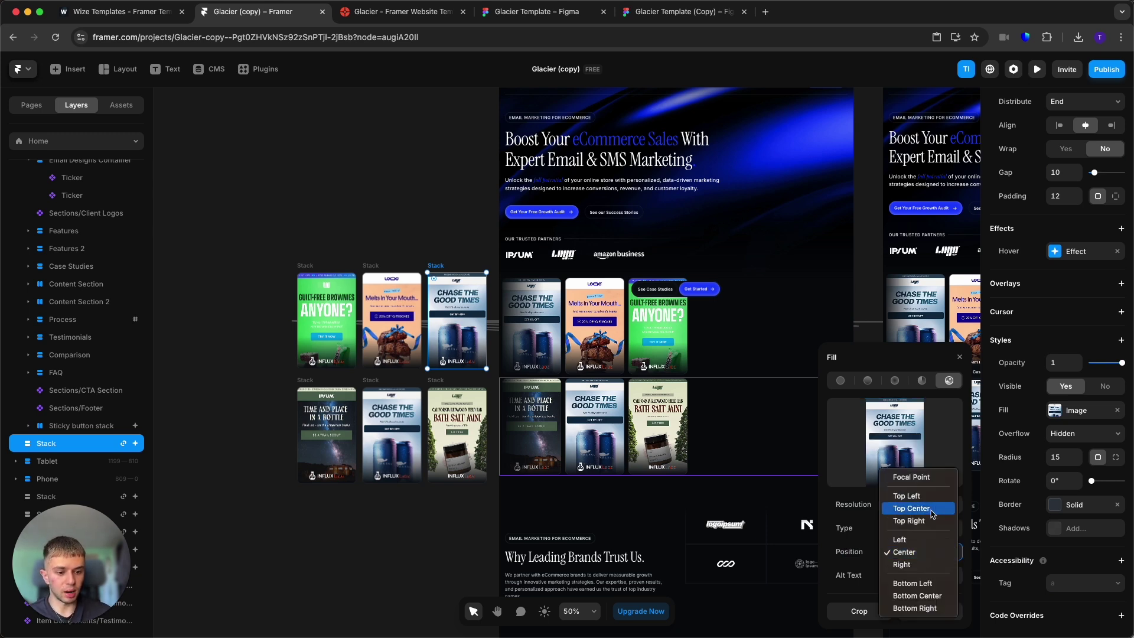
{"action": "left_click", "coordinate": [931, 512]}
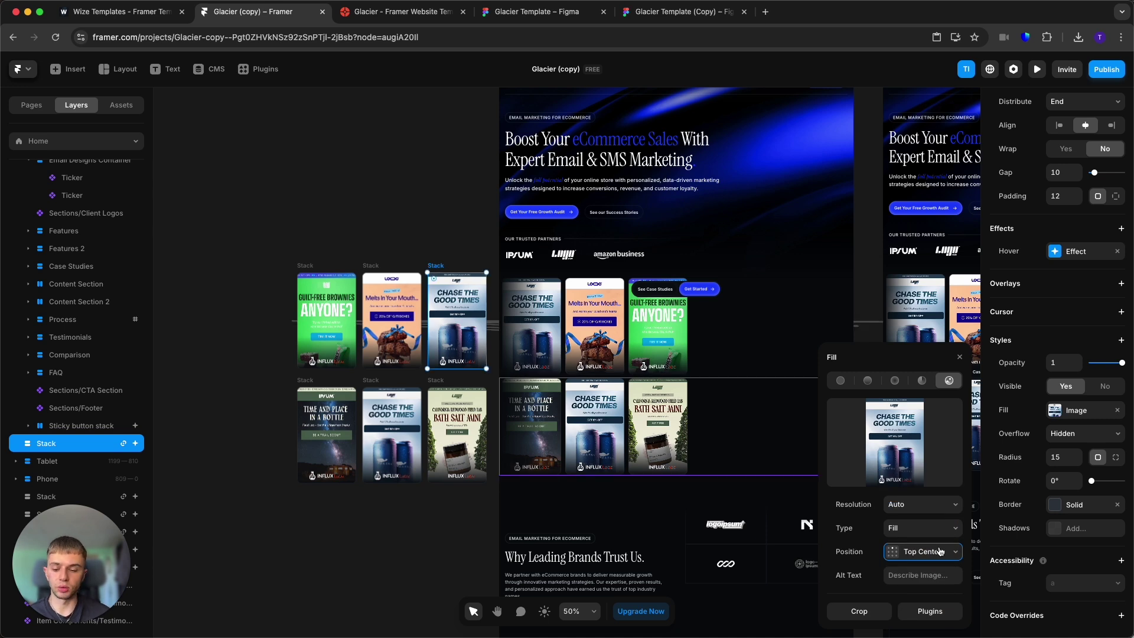
{"action": "left_click", "coordinate": [432, 216]}
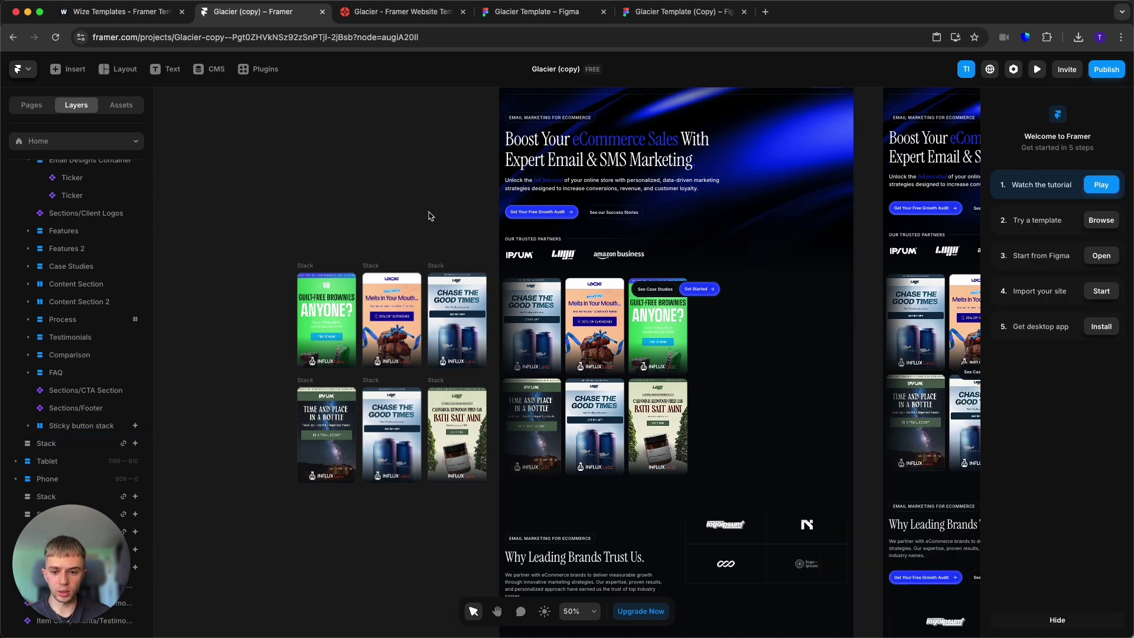
Duplicate the Chase the Good Times stack and place the copy to the left of the Guilt-Free Brownies stack
{"action": "left_click", "coordinate": [441, 269]}
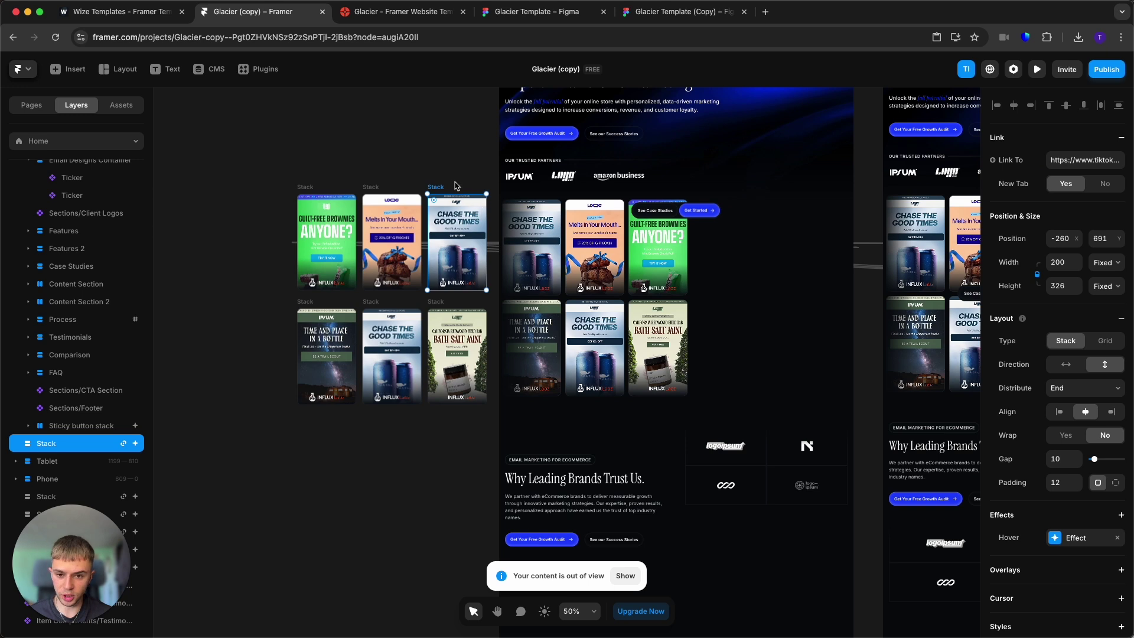
{"action": "left_click_drag", "start_coordinate": [444, 189], "coordinate": [247, 186]}
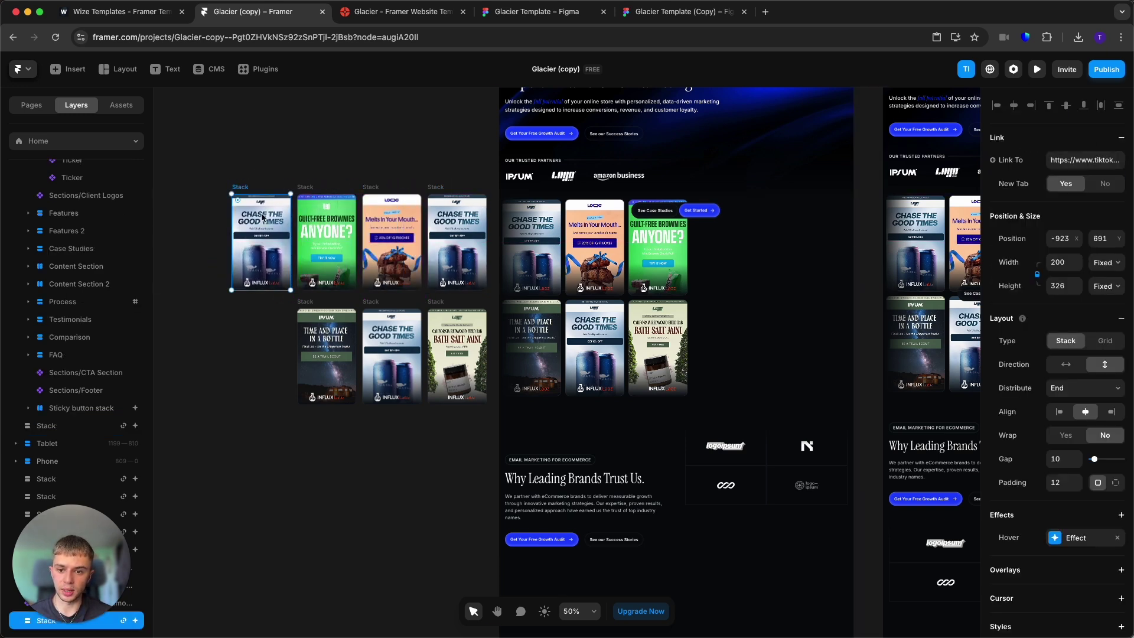
{"action": "double_click", "coordinate": [260, 242]}
{"action": "left_click", "coordinate": [368, 493]}
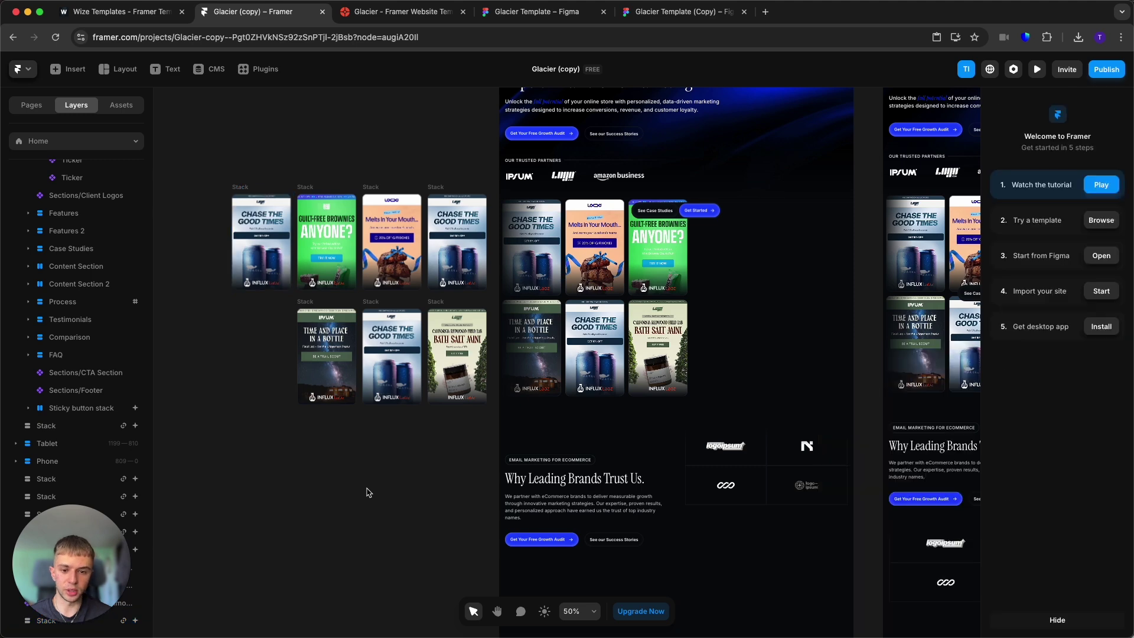
Open the Sections/Client Logos component from the Why Leading Brands Trust Us section and examine the stacks feeding its tickers
{"action": "scroll", "coordinate": [754, 347], "scroll_direction": "down", "scroll_amount": 3}
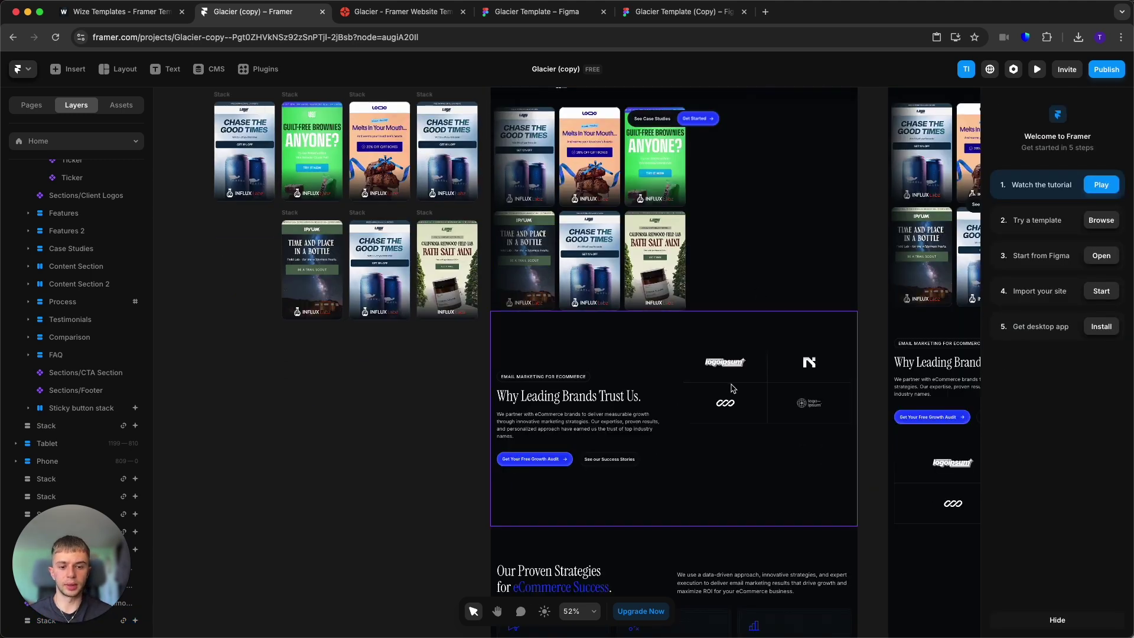
{"action": "scroll", "coordinate": [473, 451], "scroll_direction": "right", "scroll_amount": 3}
{"action": "scroll", "coordinate": [590, 473], "scroll_direction": "up", "scroll_amount": 3}
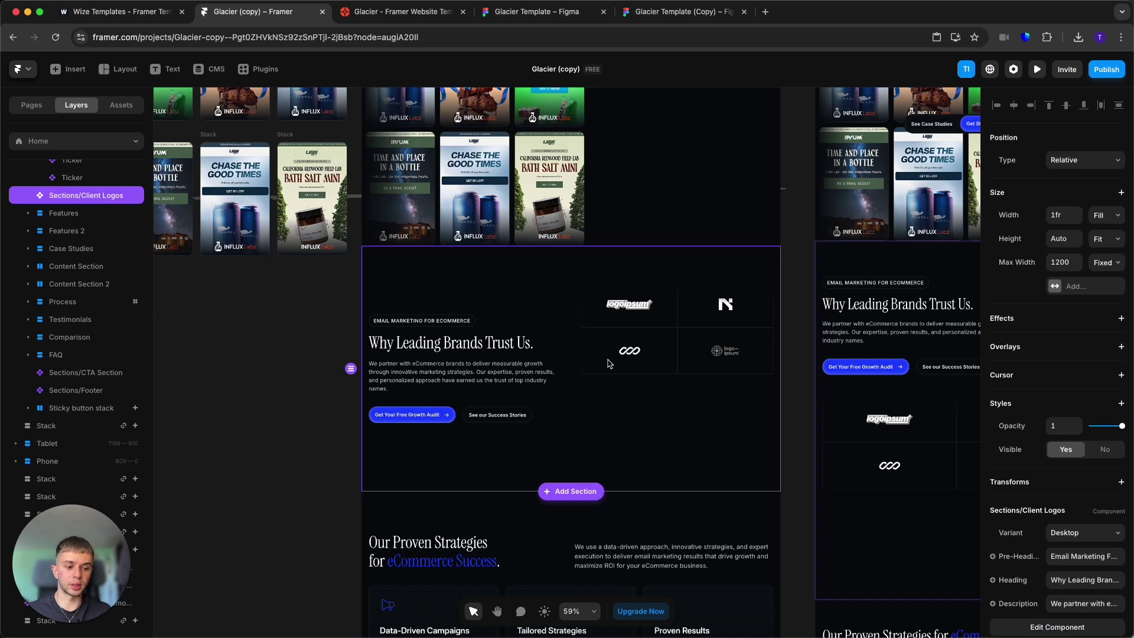
{"action": "double_click", "coordinate": [610, 363]}
{"action": "left_click", "coordinate": [659, 307]}
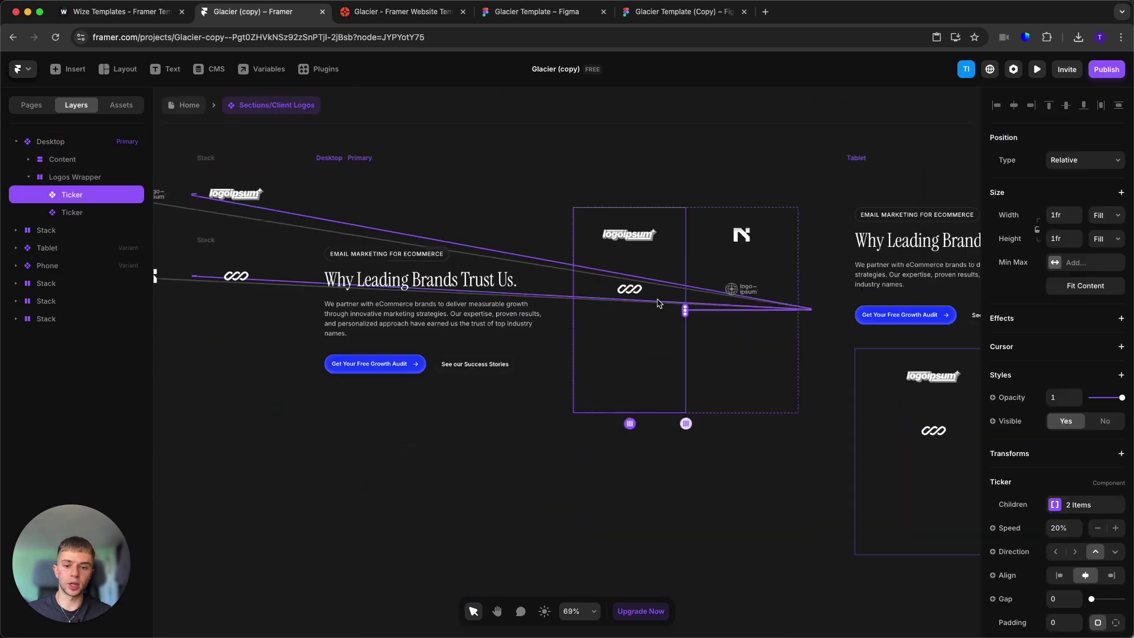
{"action": "scroll", "coordinate": [717, 304], "scroll_direction": "down", "scroll_amount": 3}
{"action": "scroll", "coordinate": [579, 219], "scroll_direction": "up", "scroll_amount": 1}
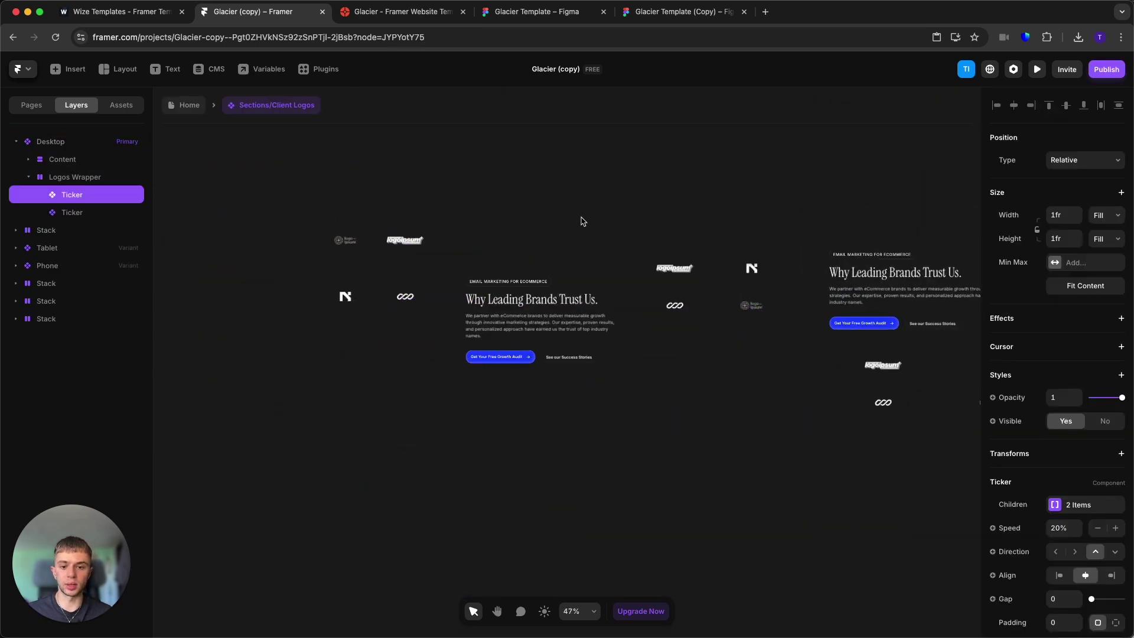
{"action": "left_click", "coordinate": [622, 189]}
{"action": "left_click_drag", "start_coordinate": [304, 185], "coordinate": [437, 333]}
{"action": "left_click_drag", "start_coordinate": [414, 289], "coordinate": [694, 199]}
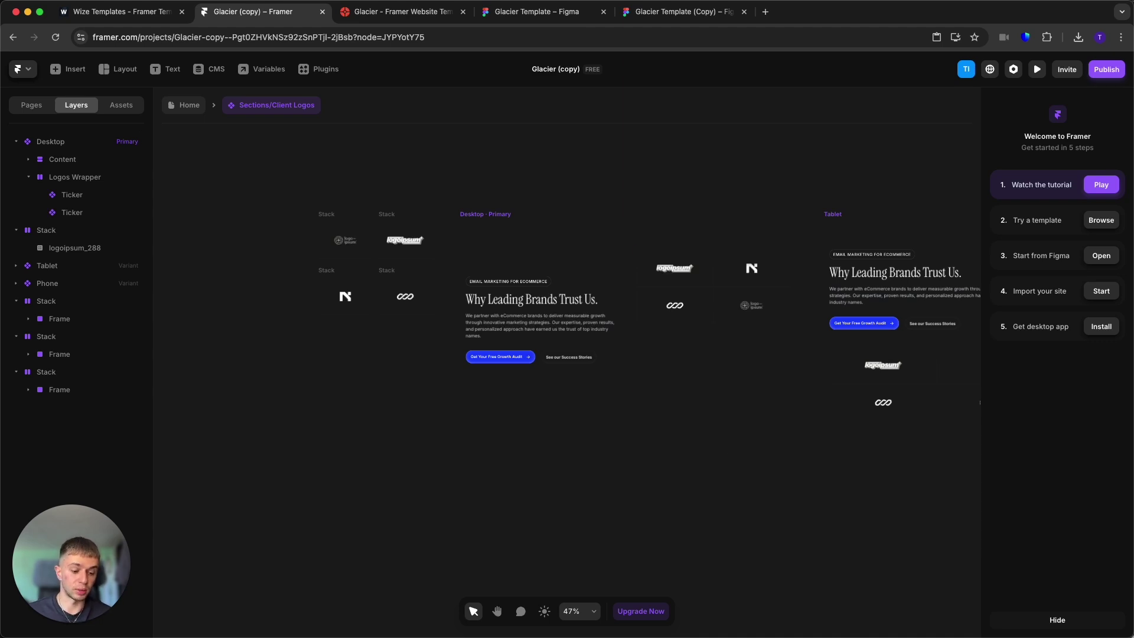
Add the Walmart logo image PngItem_16634.png, scale it to about 129 by 17, and place it well below the logo stacks
{"action": "key", "text": "ctrl+v"}
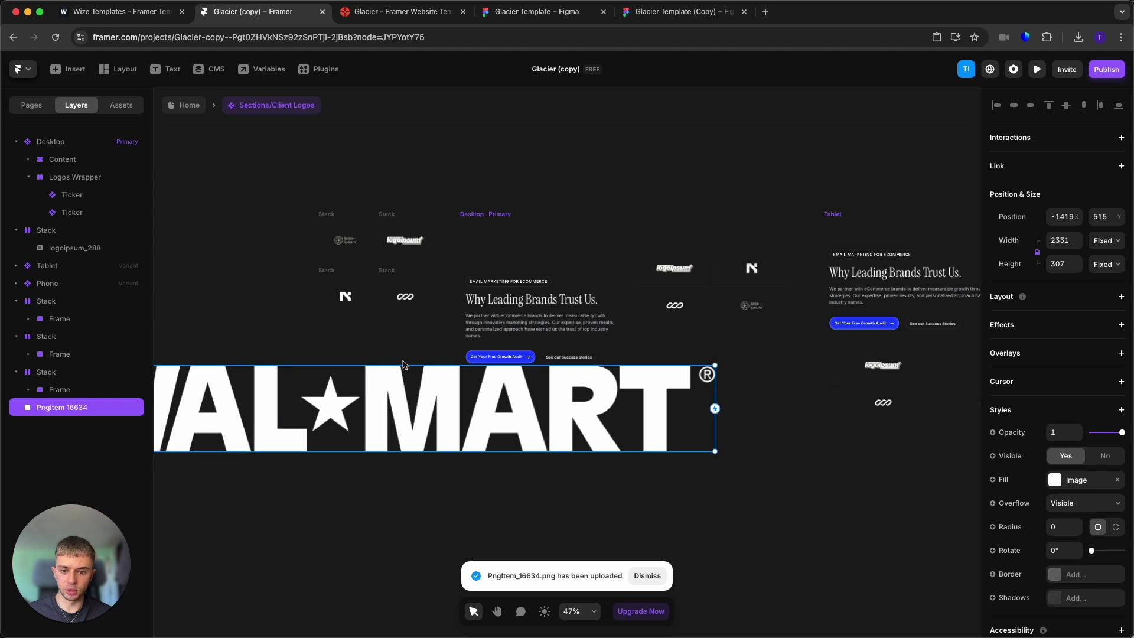
{"action": "left_click_drag", "start_coordinate": [369, 453], "coordinate": [371, 371]}
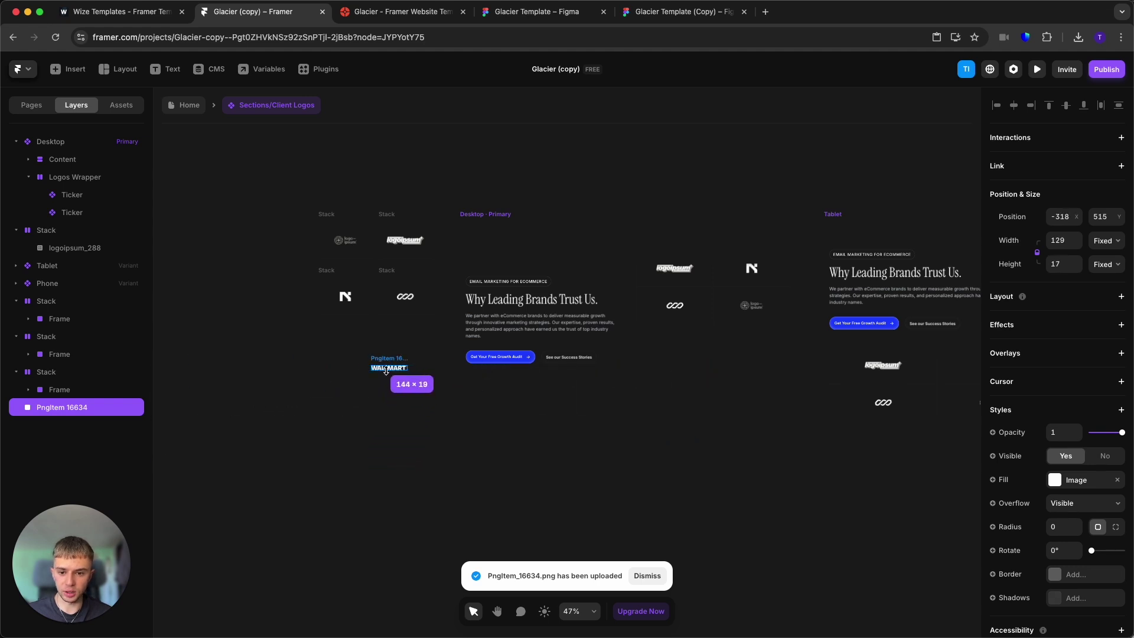
{"action": "scroll", "coordinate": [407, 299], "scroll_direction": "up", "scroll_amount": 10}
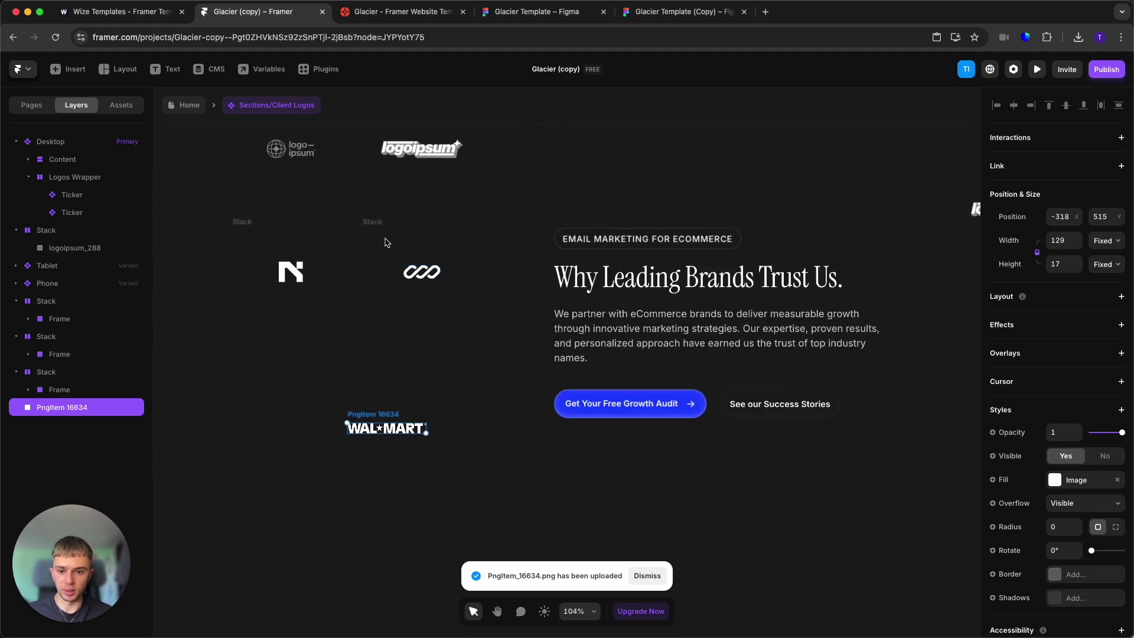
{"action": "left_click", "coordinate": [376, 225]}
{"action": "left_click", "coordinate": [389, 336]}
{"action": "left_click_drag", "start_coordinate": [387, 428], "coordinate": [402, 529]}
Duplicate the stack with the infinity-style logo and place the copy directly below the original
{"action": "left_click", "coordinate": [425, 385]}
{"action": "left_click", "coordinate": [381, 221]}
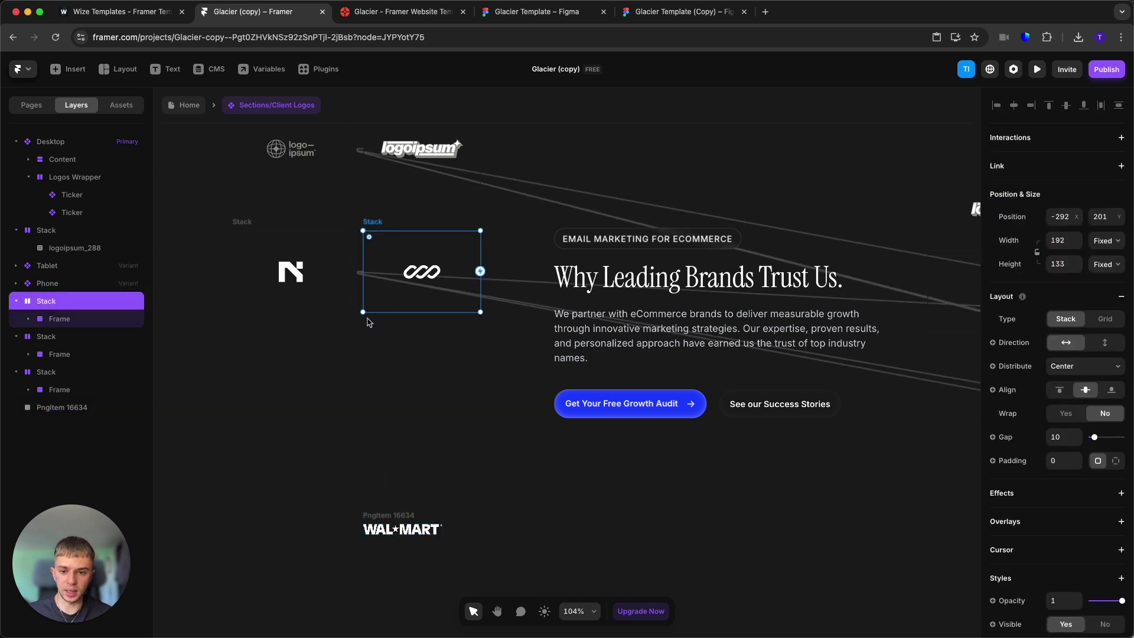
{"action": "left_click_drag", "start_coordinate": [377, 225], "coordinate": [382, 329]}
{"action": "left_click", "coordinate": [401, 467]}
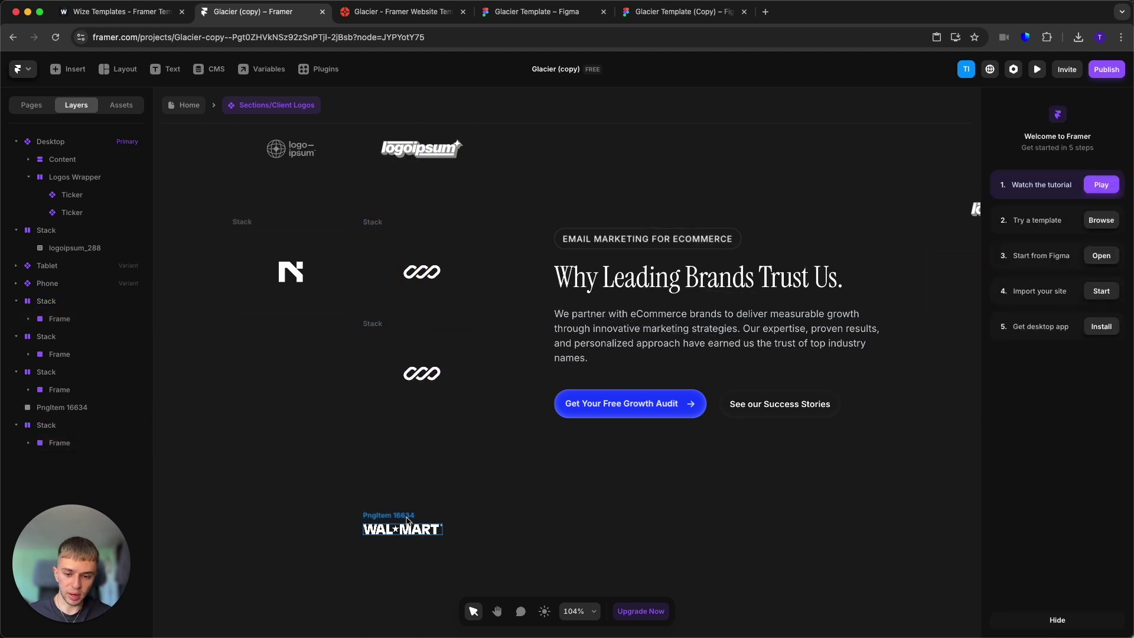
Move the Walmart logo into the duplicated stack and delete the infinity-style logo frame from it
{"action": "left_click_drag", "start_coordinate": [312, 471], "coordinate": [510, 590]}
{"action": "right_click", "coordinate": [513, 573]}
{"action": "left_click", "coordinate": [464, 555]}
{"action": "left_click", "coordinate": [395, 527]}
{"action": "key", "text": "BackSpace"}
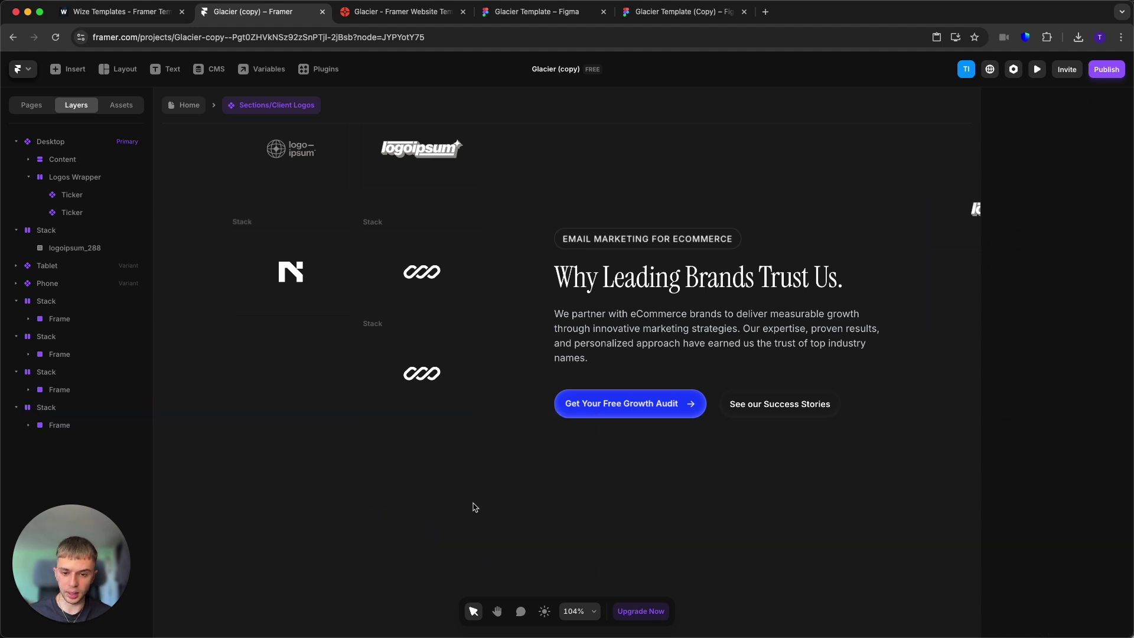
{"action": "left_click", "coordinate": [379, 322]}
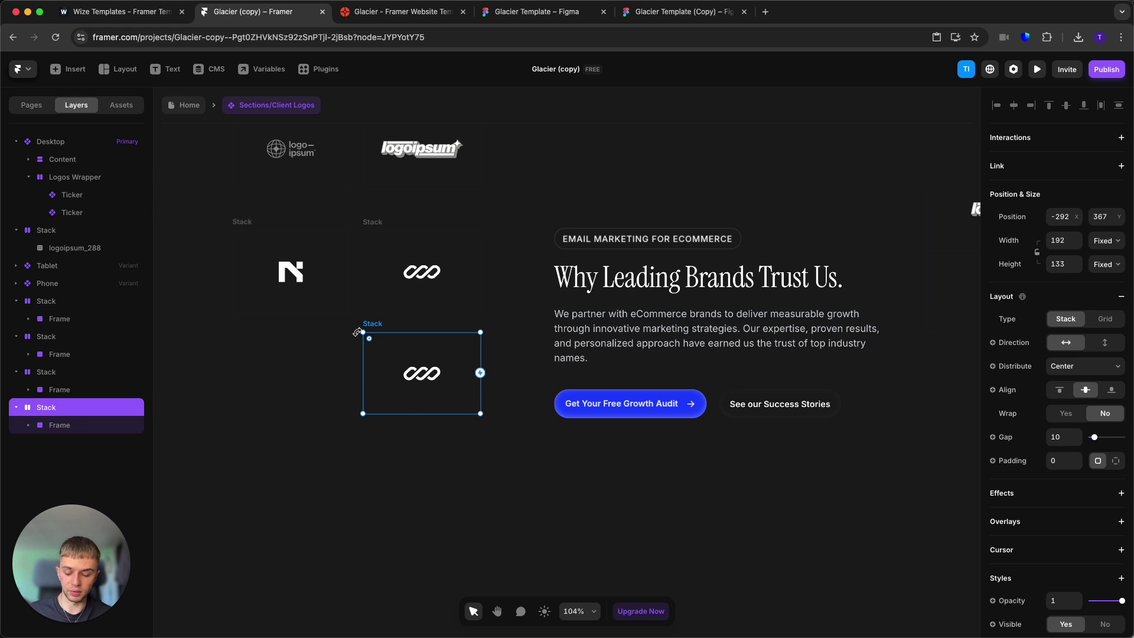
{"action": "key", "text": "super+z"}
{"action": "left_click", "coordinate": [60, 427]}
{"action": "key", "text": "BackSpace"}
{"action": "scroll", "coordinate": [400, 402], "scroll_direction": "up", "scroll_amount": 5}
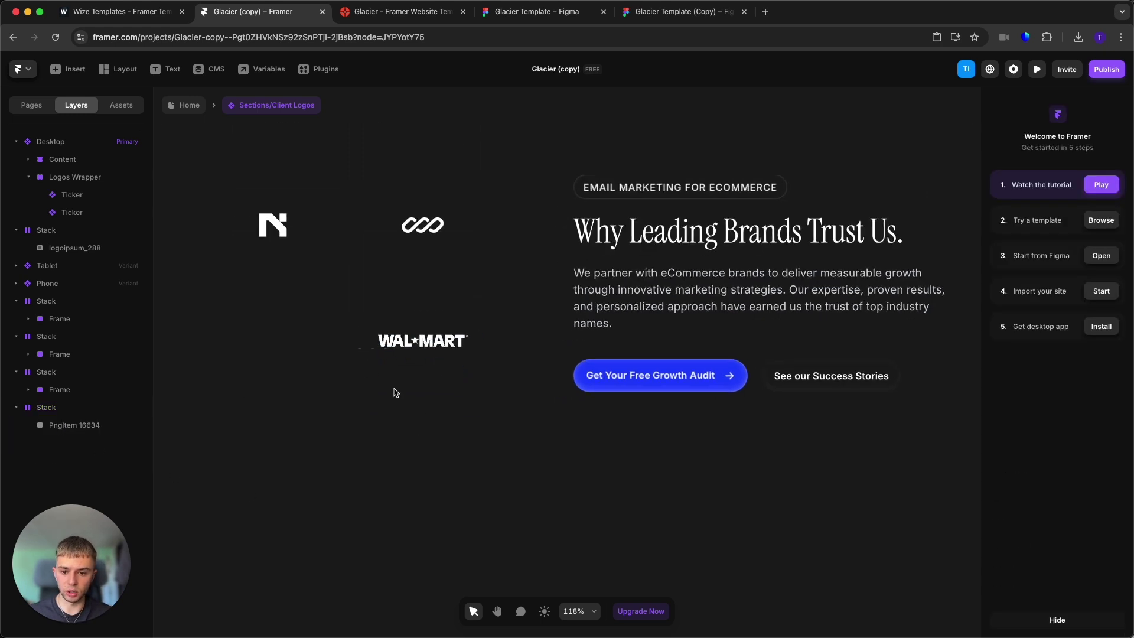
{"action": "scroll", "coordinate": [377, 346], "scroll_direction": "up", "scroll_amount": 2}
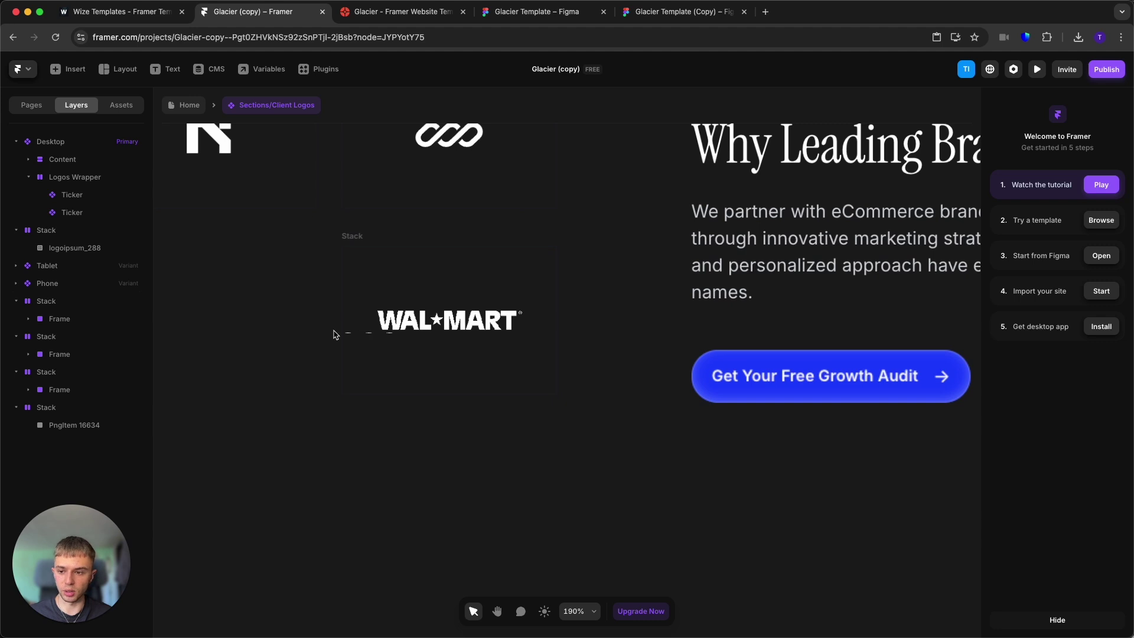
Connect the Walmart stack to the first ticker in the desktop logos wrapper as its third item
{"action": "scroll", "coordinate": [395, 508], "scroll_direction": "down", "scroll_amount": 6}
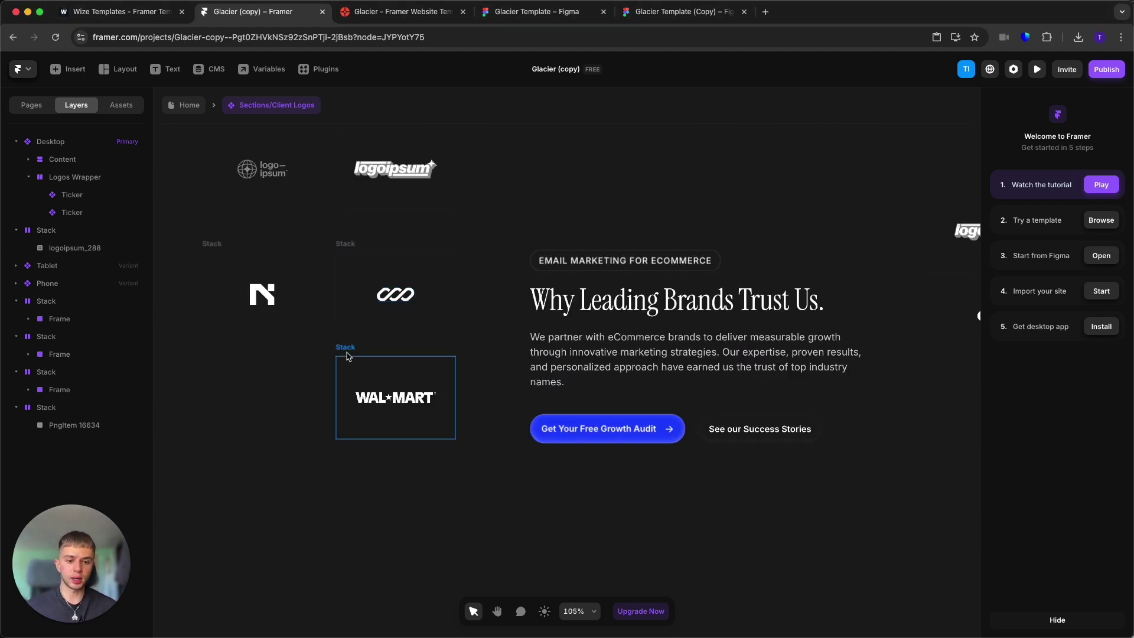
{"action": "scroll", "coordinate": [347, 357], "scroll_direction": "down", "scroll_amount": 5}
{"action": "left_click", "coordinate": [744, 394]}
{"action": "left_click", "coordinate": [747, 378]}
{"action": "left_click_drag", "start_coordinate": [757, 348], "coordinate": [374, 378]}
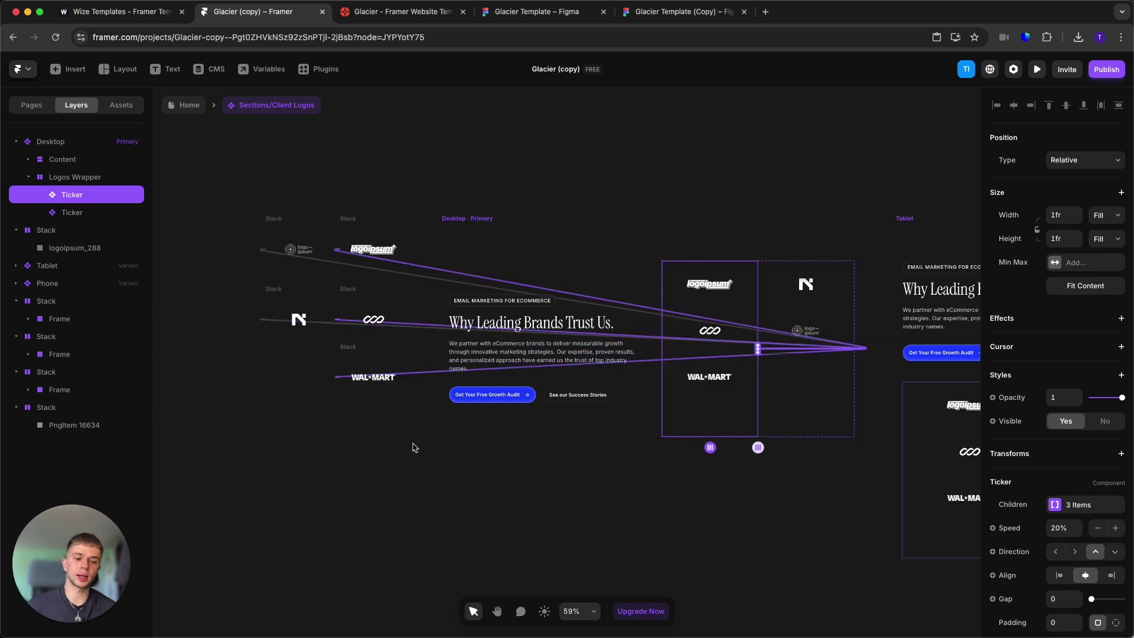
Delete the stack with the logoipsum wordmark, move the Walmart stack up into its place, and return to the Home page
{"action": "left_click", "coordinate": [414, 447]}
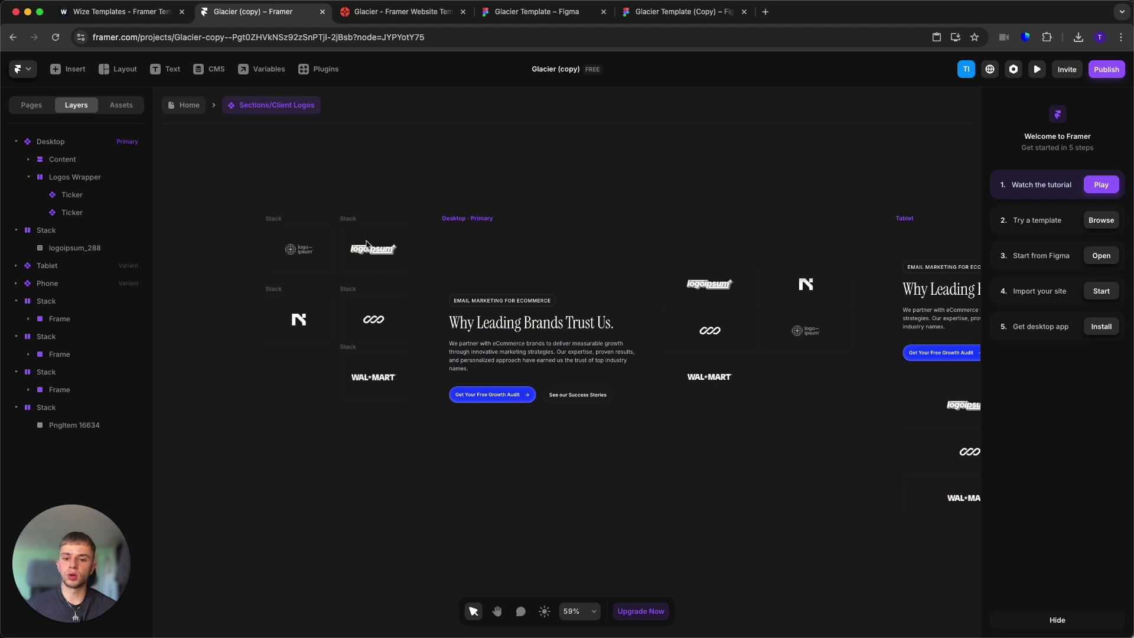
{"action": "left_click", "coordinate": [361, 223]}
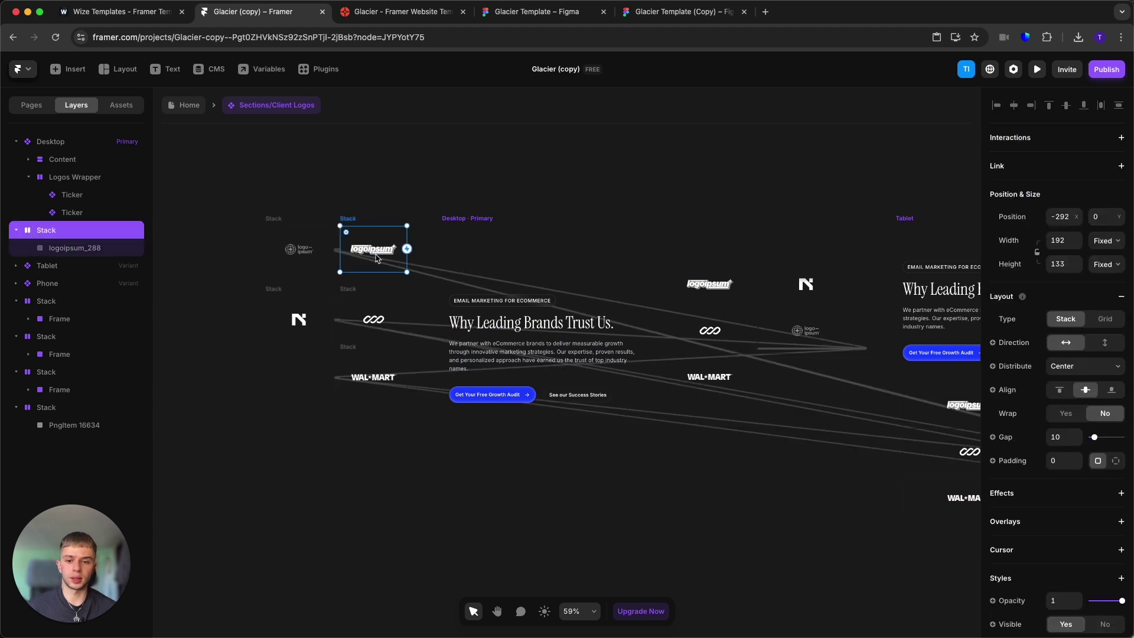
{"action": "key", "text": "BackSpace"}
{"action": "left_click_drag", "start_coordinate": [358, 362], "coordinate": [357, 224]}
{"action": "left_click", "coordinate": [215, 118]}
{"action": "left_click", "coordinate": [184, 105]}
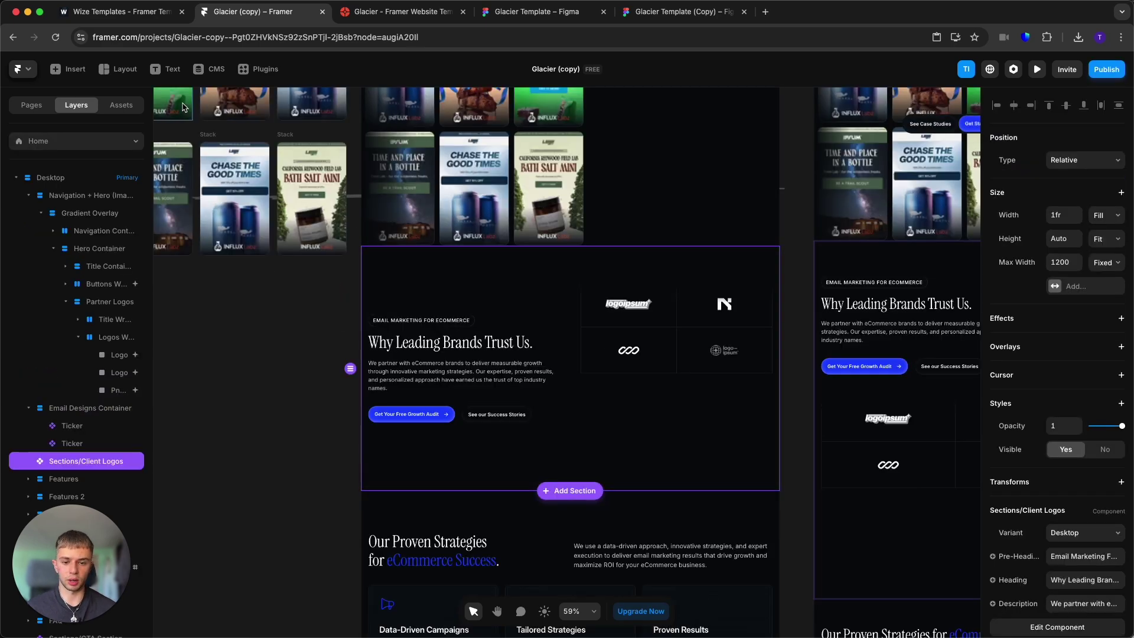
Examine the Data-Driven Campaigns feature card's component properties, including its variant options and icon name
{"action": "scroll", "coordinate": [334, 442], "scroll_direction": "down", "scroll_amount": 3}
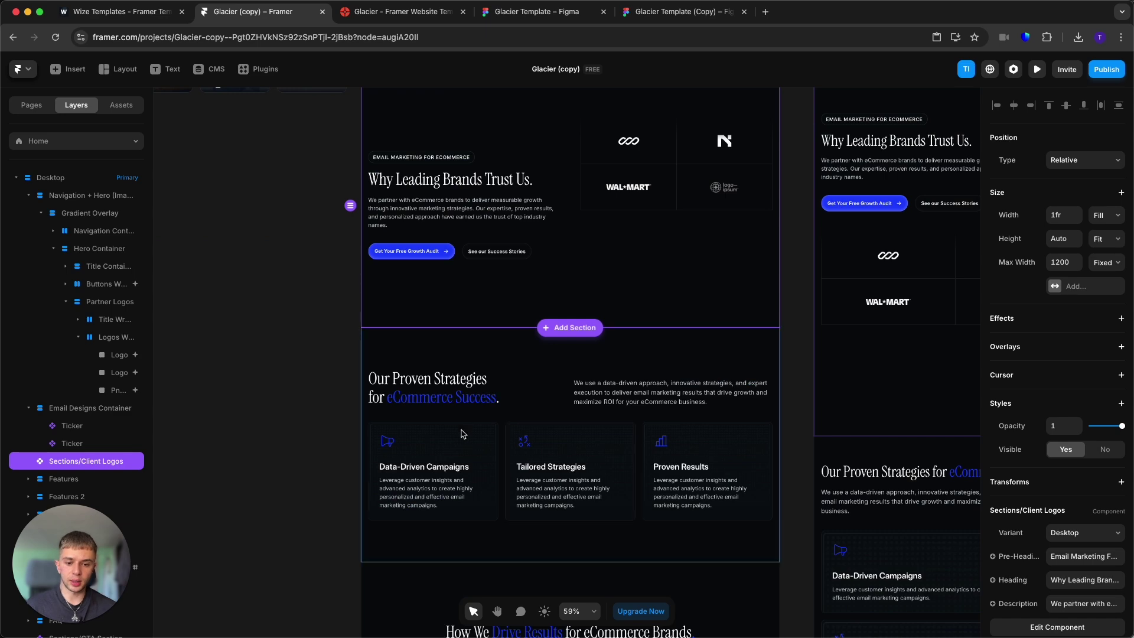
{"action": "scroll", "coordinate": [699, 567], "scroll_direction": "up", "scroll_amount": 5}
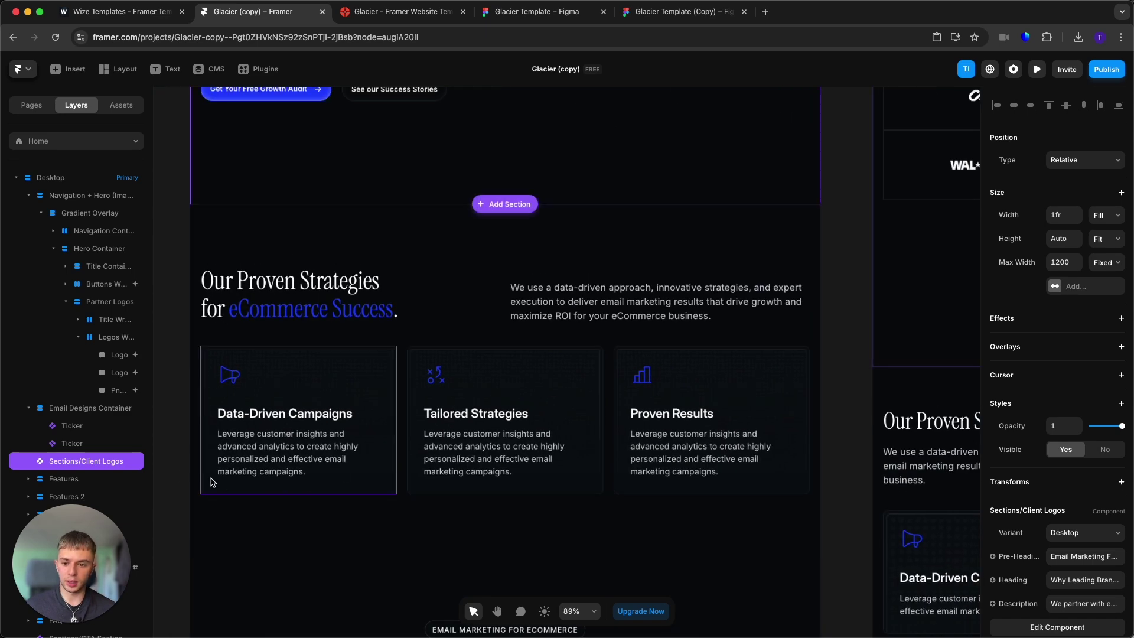
{"action": "left_click", "coordinate": [177, 474]}
{"action": "left_click", "coordinate": [239, 377]}
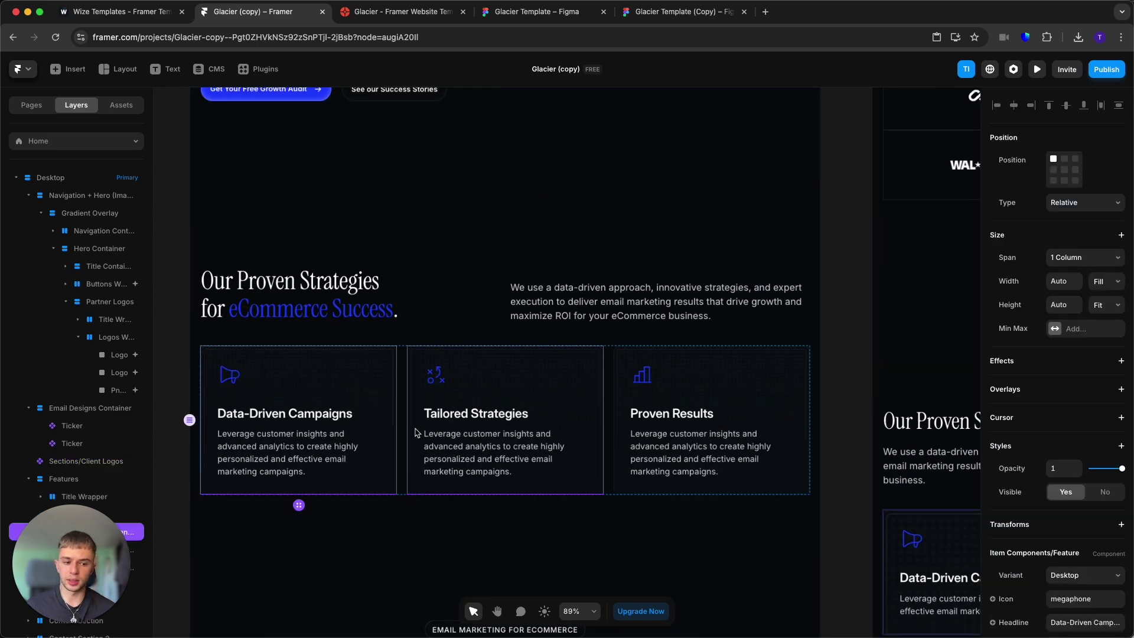
{"action": "scroll", "coordinate": [650, 383], "scroll_direction": "down", "scroll_amount": 1}
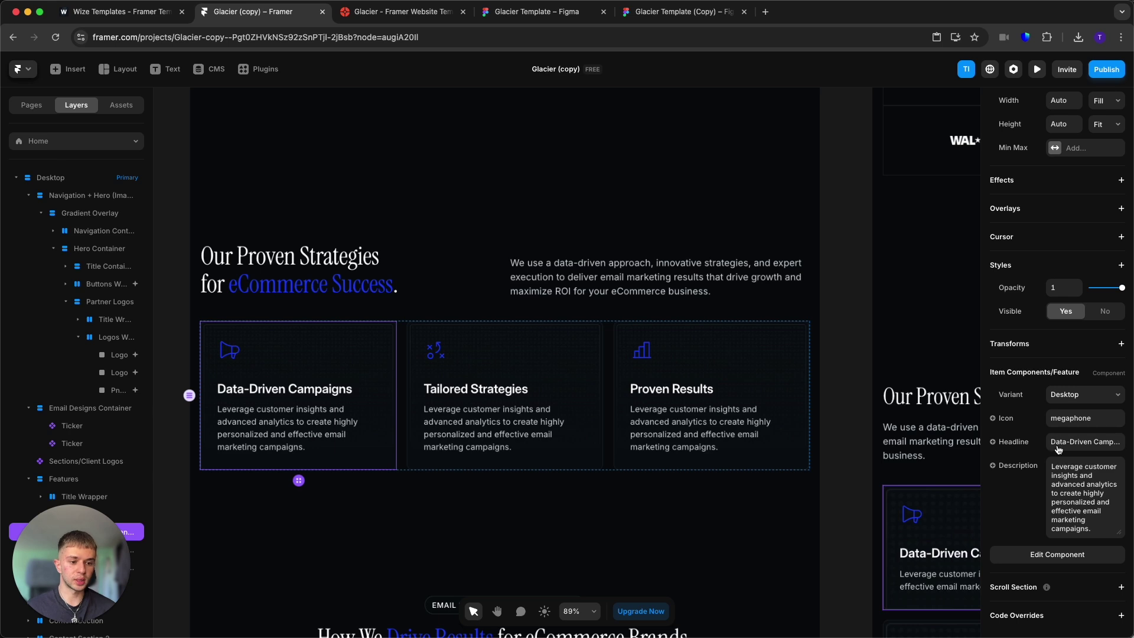
{"action": "left_click", "coordinate": [1065, 396]}
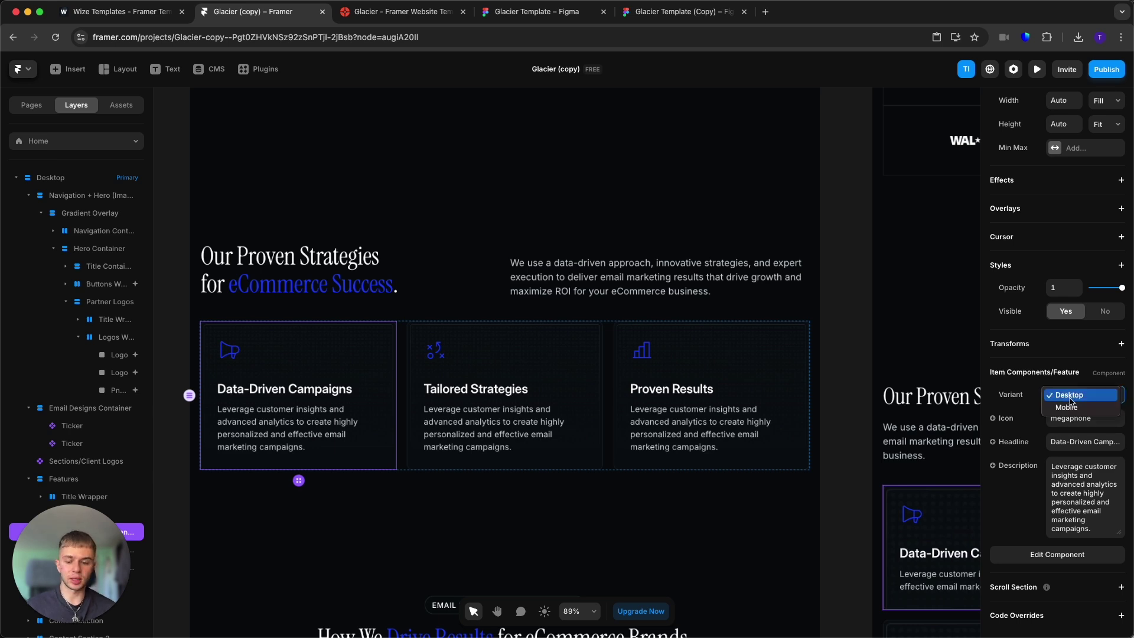
{"action": "left_click", "coordinate": [1070, 401]}
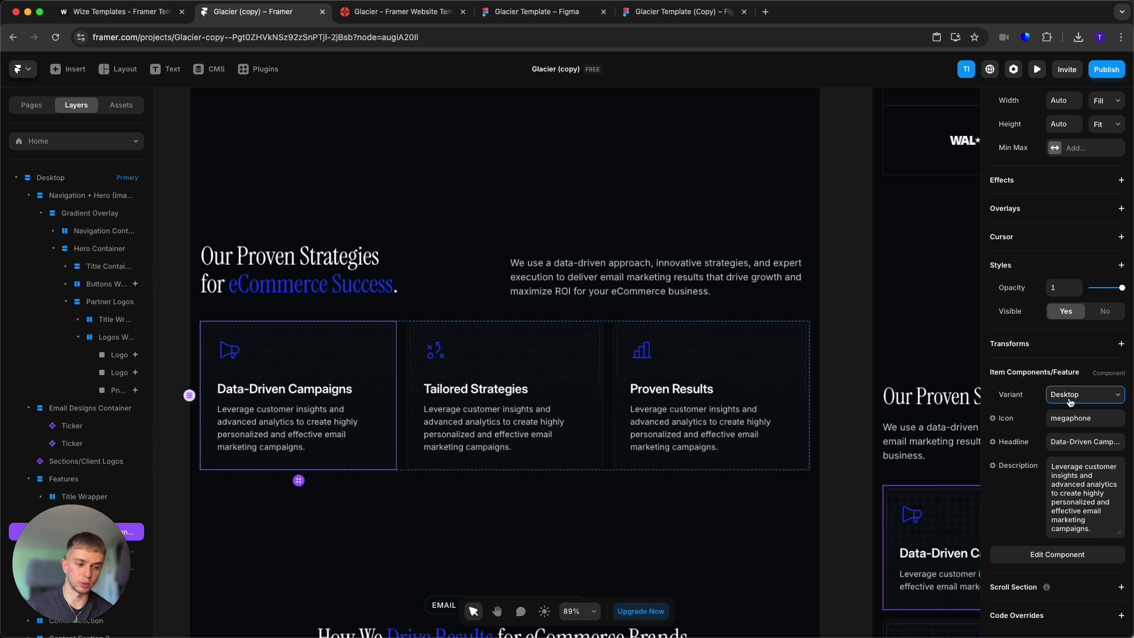
{"action": "left_click", "coordinate": [1075, 420]}
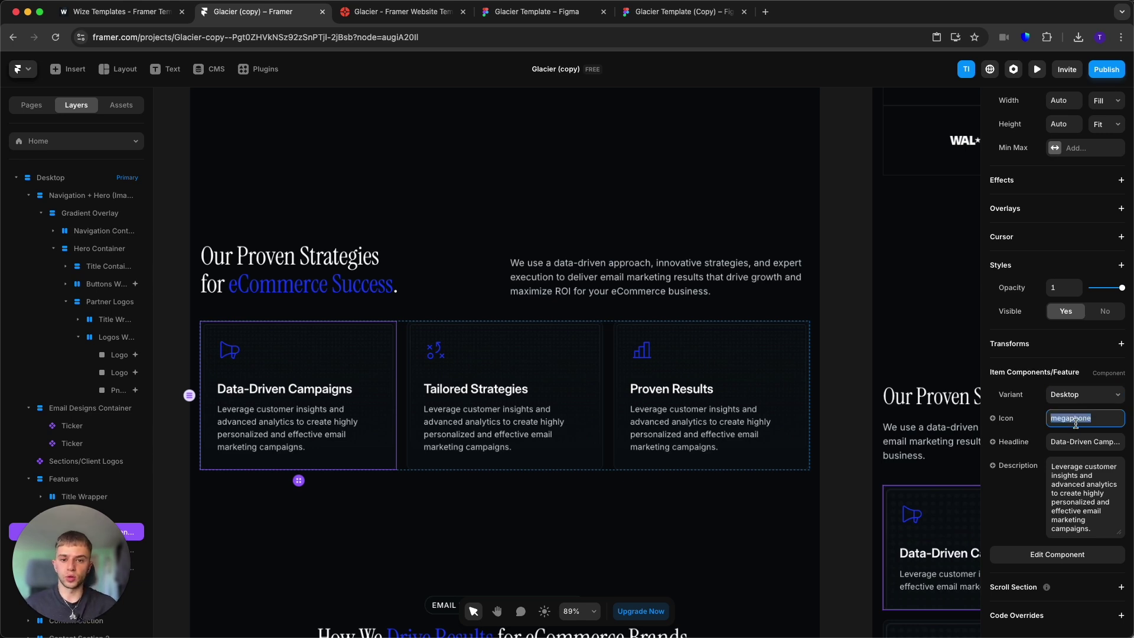
{"action": "left_click", "coordinate": [374, 33]}
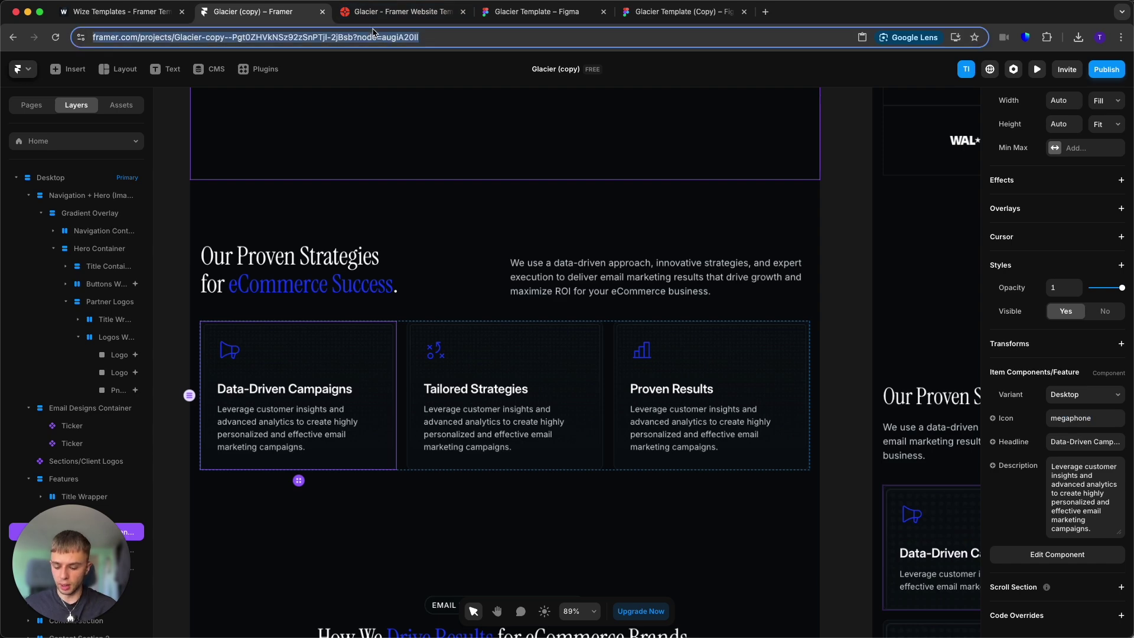
{"action": "type", "text": "phosphor icons"}
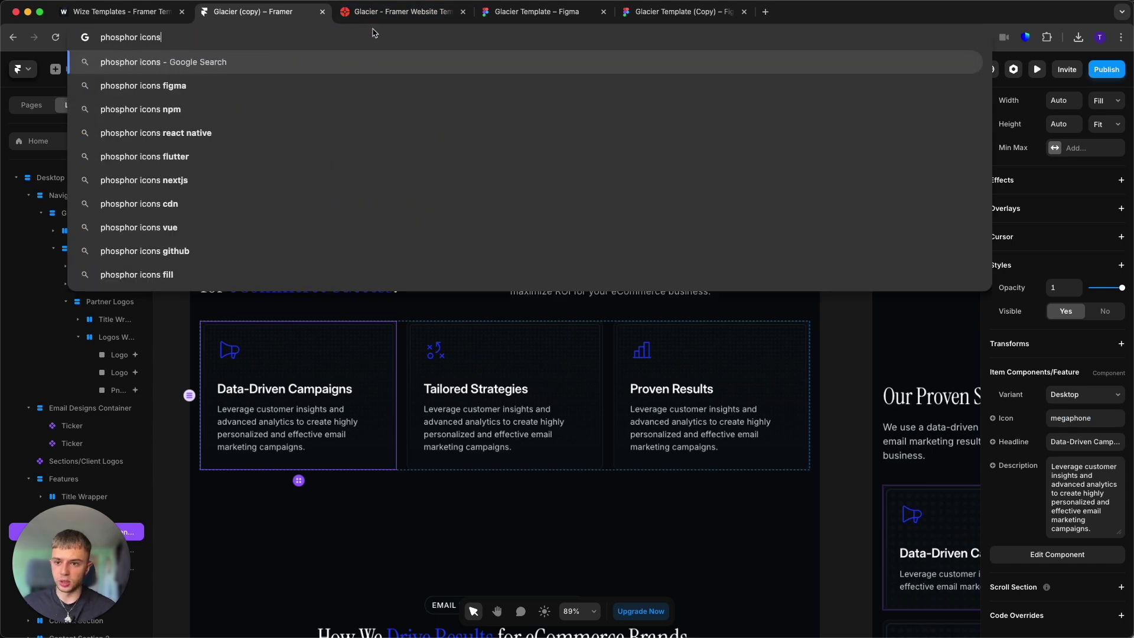
{"action": "left_click", "coordinate": [168, 440]}
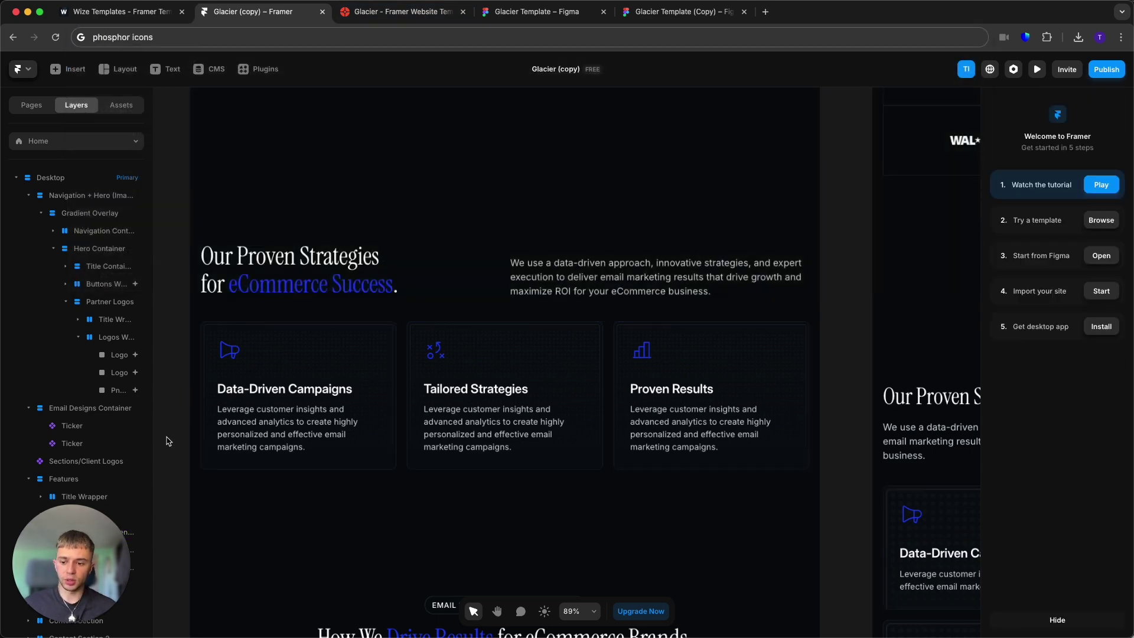
Set the icon of the Data-Driven Campaigns card to "data"
{"action": "left_click", "coordinate": [232, 357]}
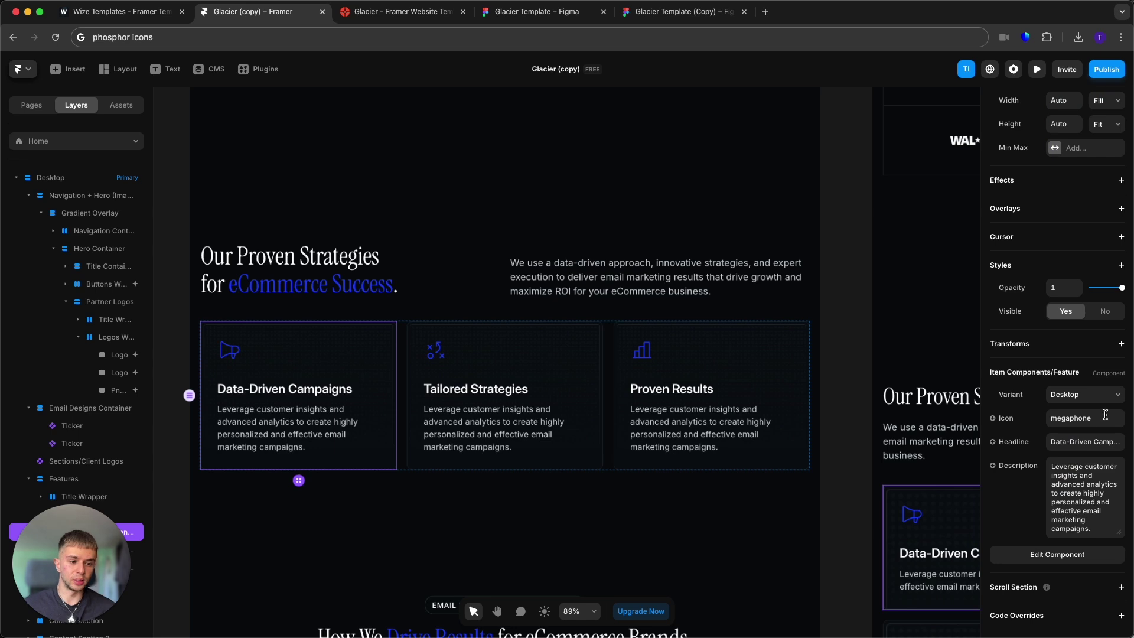
{"action": "left_click", "coordinate": [1105, 417]}
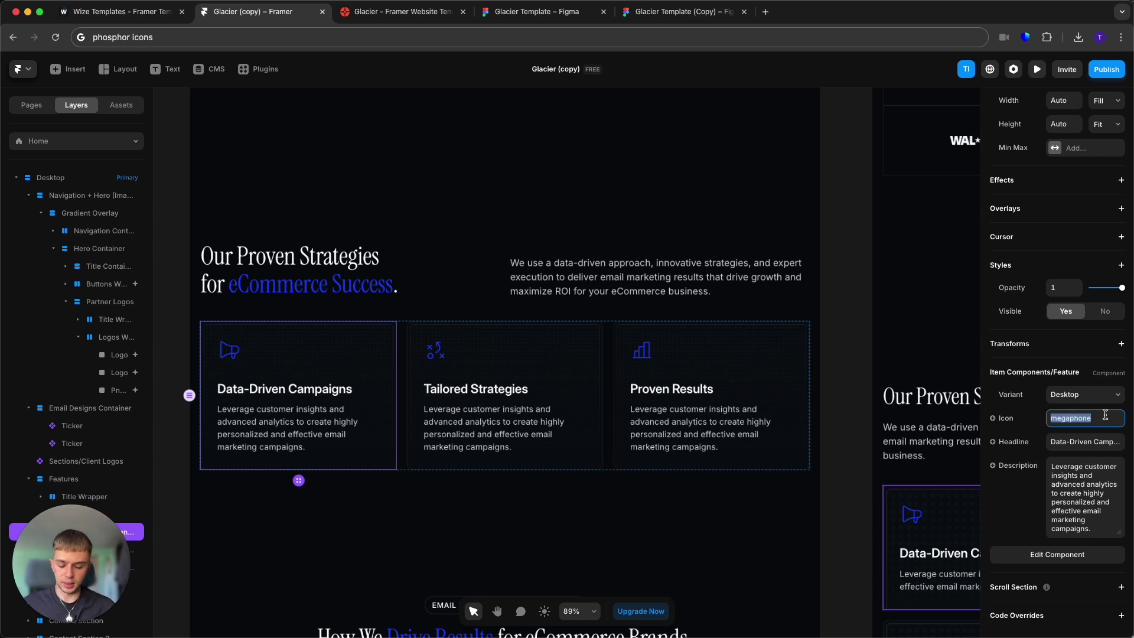
{"action": "type", "text": "data"}
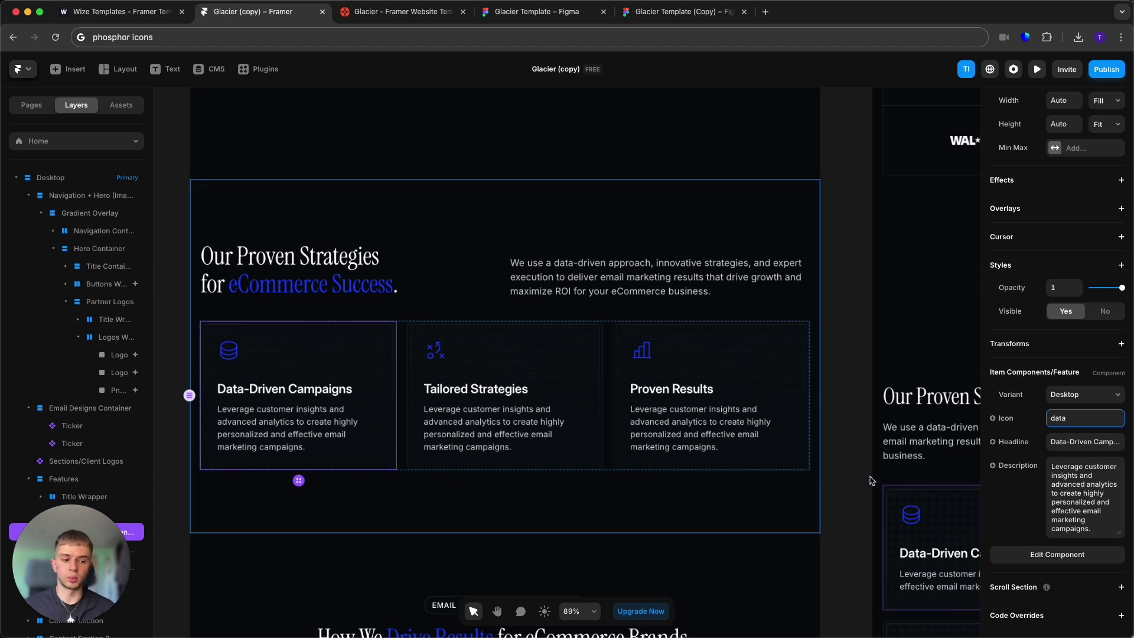
Replace the Data-Driven Campaigns card's description with "This is too short"
{"action": "left_click", "coordinate": [1048, 442]}
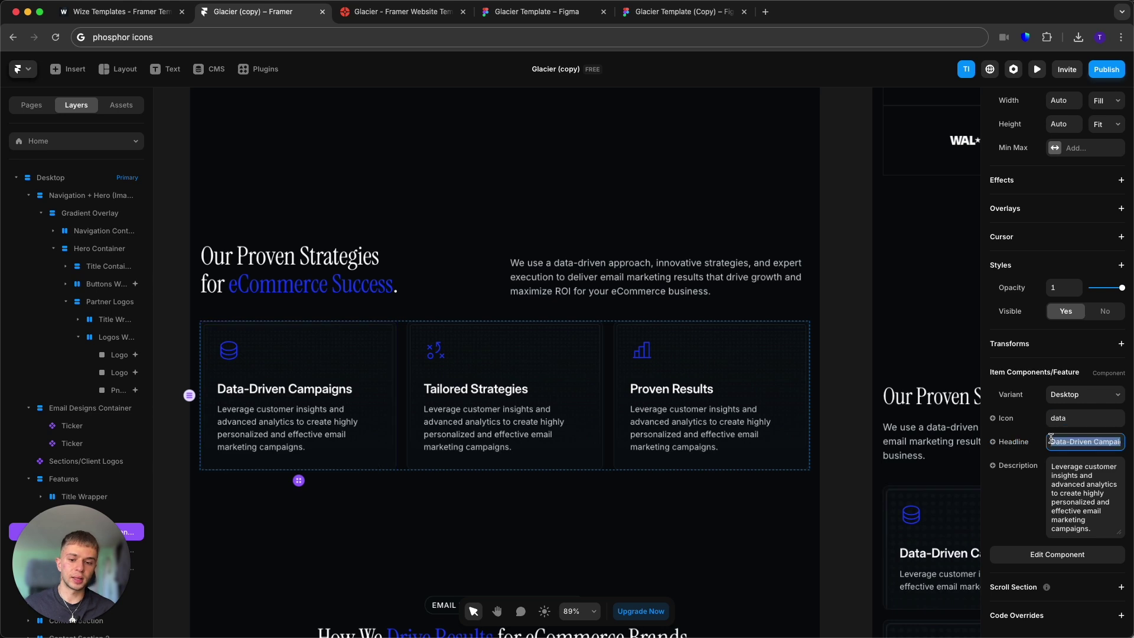
{"action": "left_click", "coordinate": [1066, 493]}
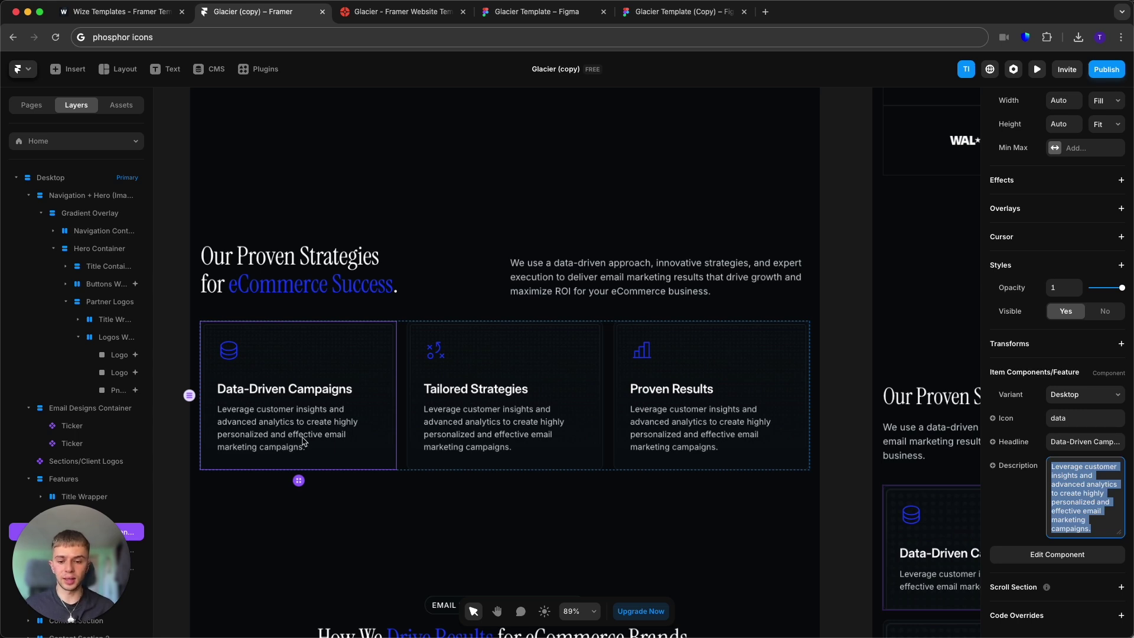
{"action": "type", "text": "This is too short"}
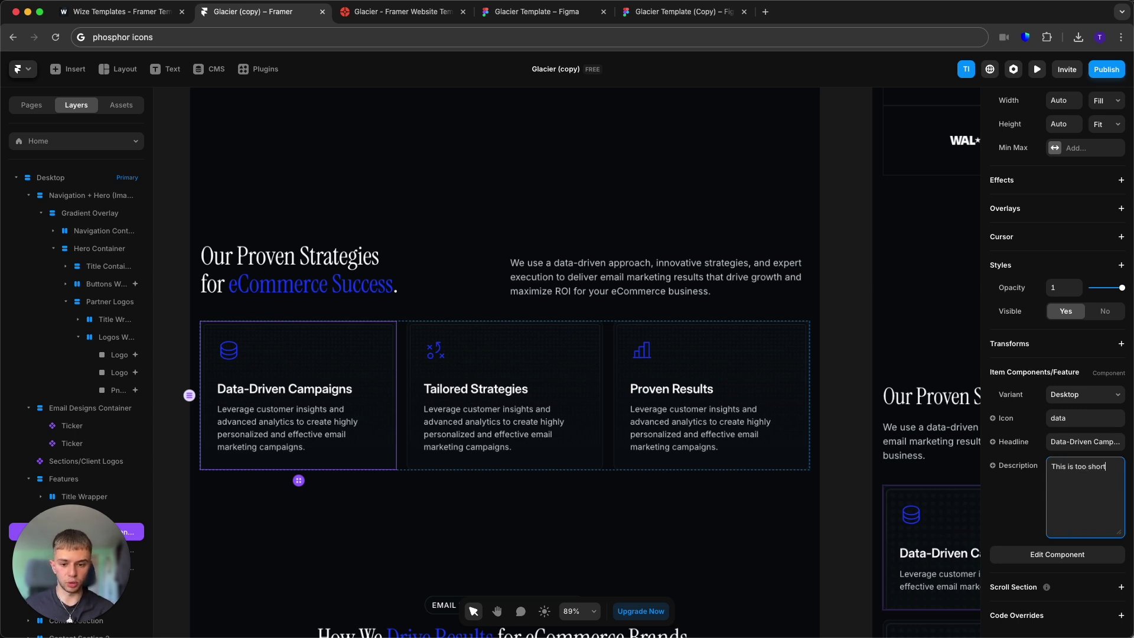
{"action": "left_click", "coordinate": [186, 484]}
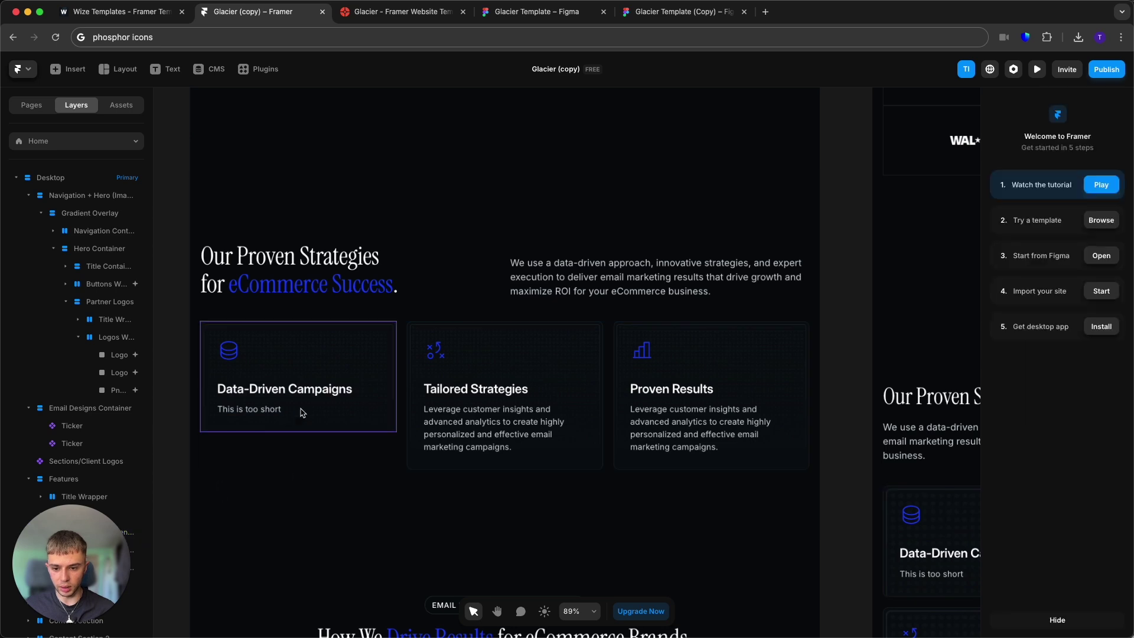
Switch the Data-Driven Campaigns card's height to Relative and set it to 75%
{"action": "left_click", "coordinate": [312, 444]}
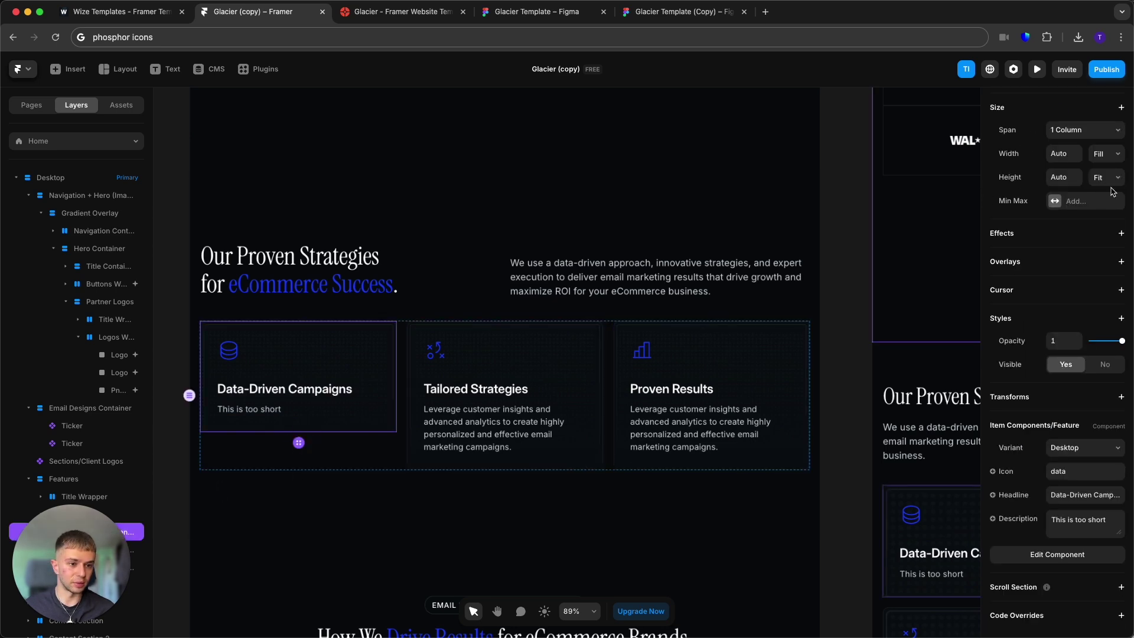
{"action": "left_click", "coordinate": [1115, 180]}
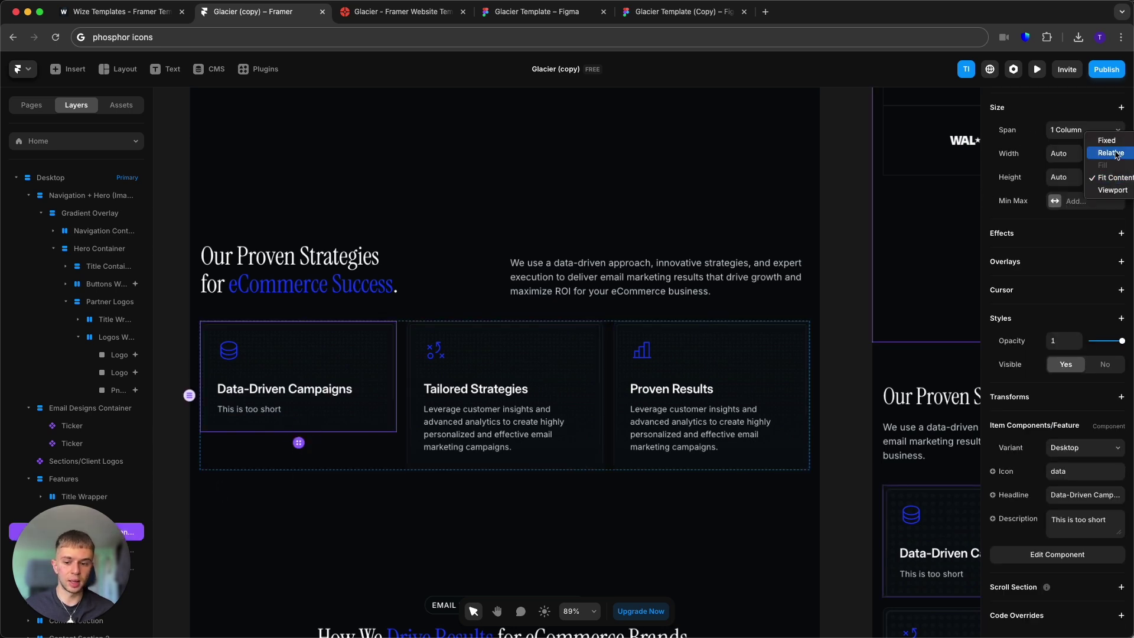
{"action": "left_click", "coordinate": [1110, 153]}
{"action": "left_click", "coordinate": [1068, 178]}
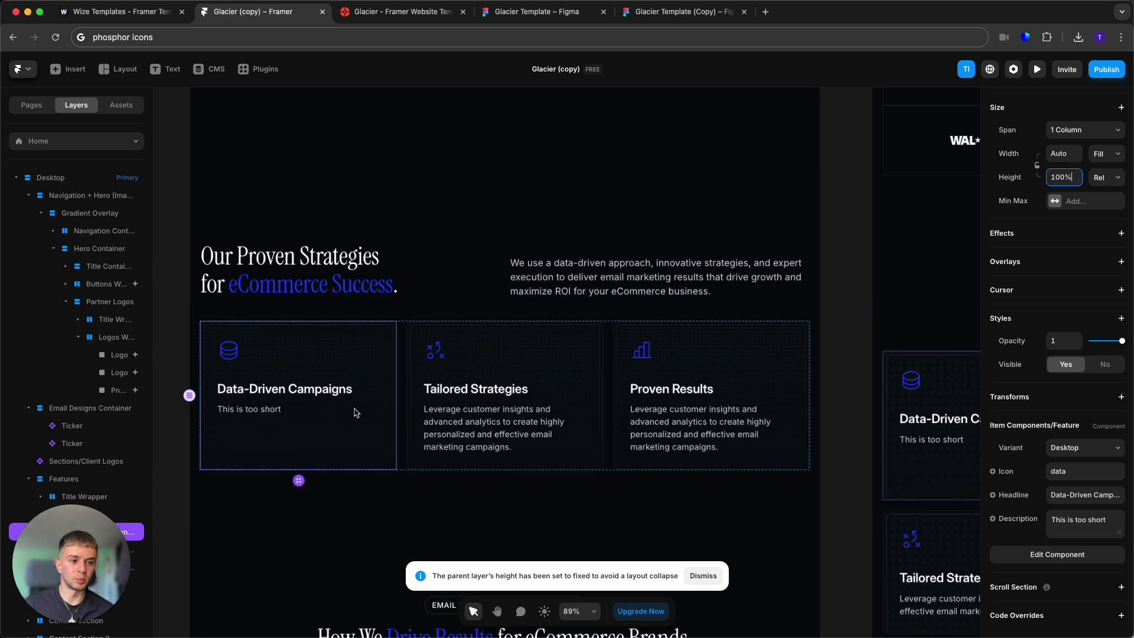
{"action": "key", "text": "BackSpace"}
{"action": "key", "text": "BackSpace"}
{"action": "key", "text": "BackSpace"}
{"action": "key", "text": "BackSpace"}
{"action": "type", "text": "75"}
{"action": "key", "text": "Return"}
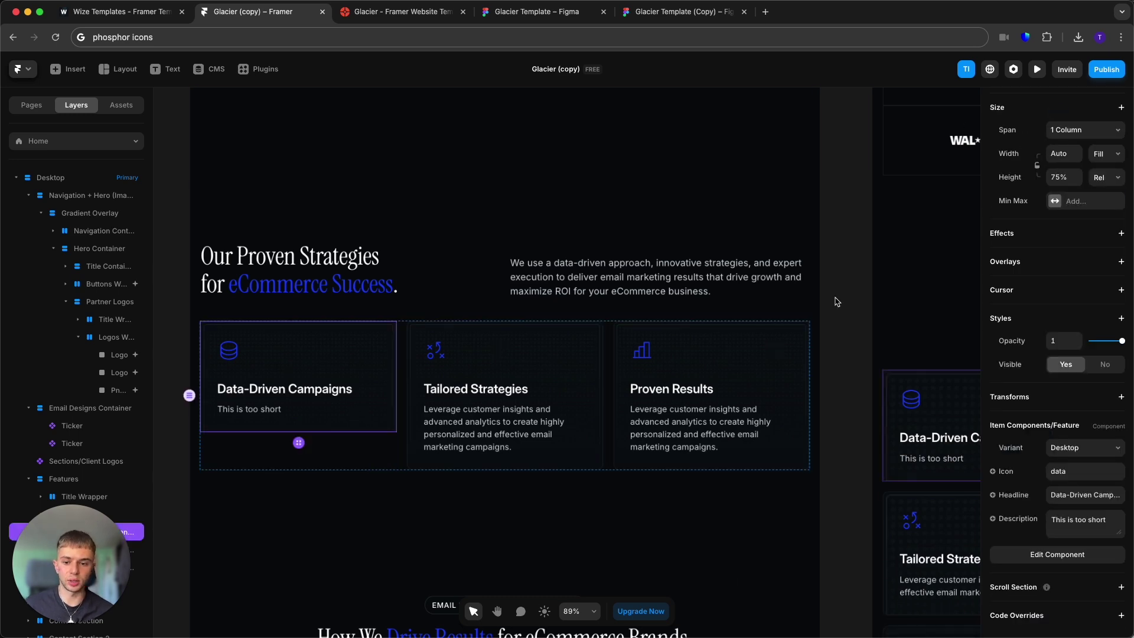
Undo the height and description changes on the Data-Driven Campaigns card and deselect it
{"action": "key", "text": "ctrl+z"}
{"action": "key", "text": "ctrl+z"}
{"action": "left_click", "coordinate": [835, 300]}
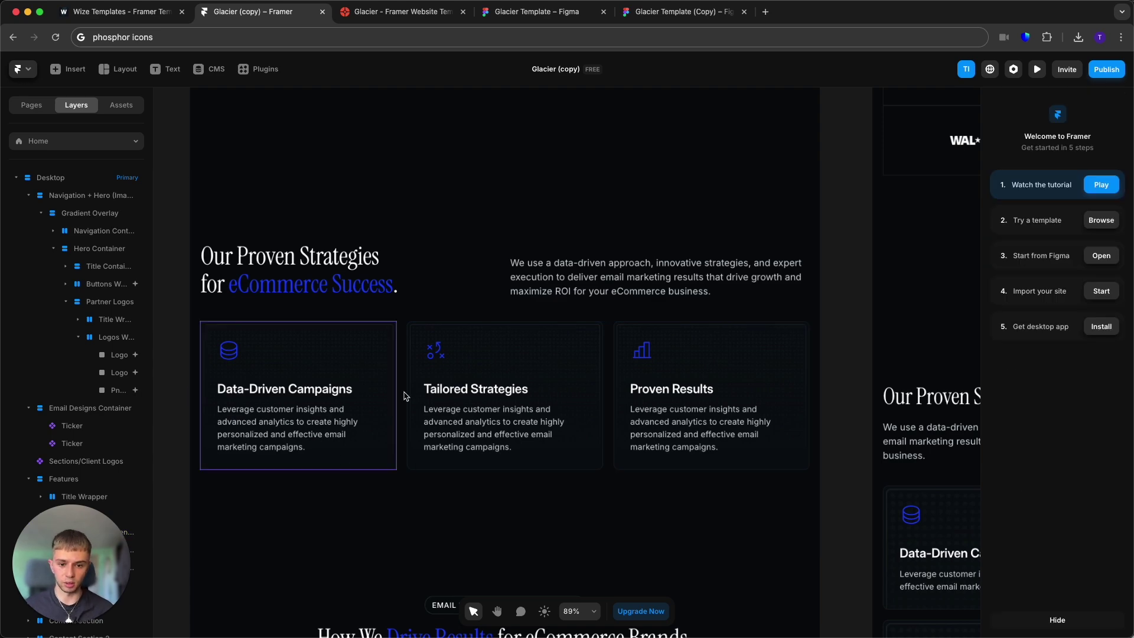
Inspect the image fill of the Automated Reporting card in the "How We Drive Results" section
{"action": "scroll", "coordinate": [369, 419], "scroll_direction": "down", "scroll_amount": 3}
{"action": "scroll", "coordinate": [444, 375], "scroll_direction": "down", "scroll_amount": 5}
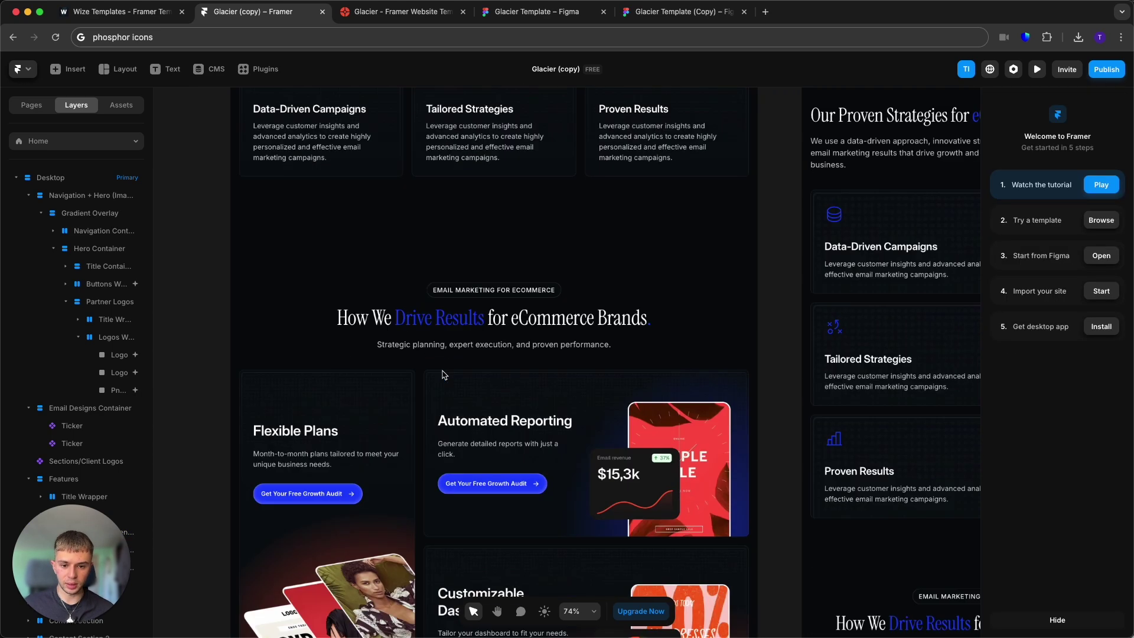
{"action": "scroll", "coordinate": [444, 375], "scroll_direction": "down", "scroll_amount": 3}
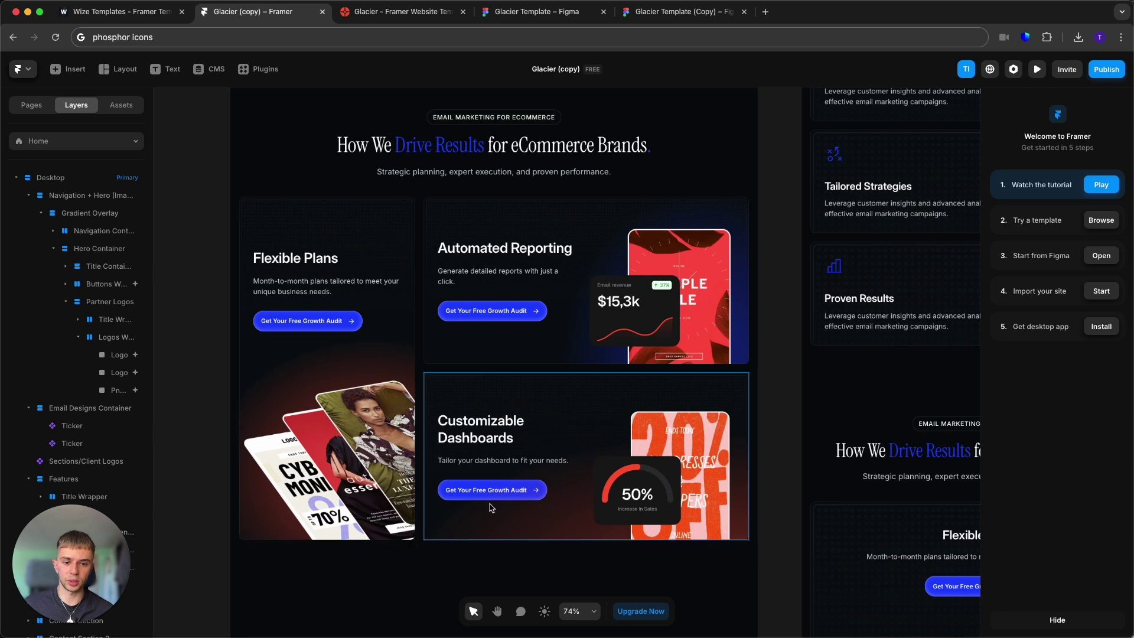
{"action": "left_click", "coordinate": [676, 301]}
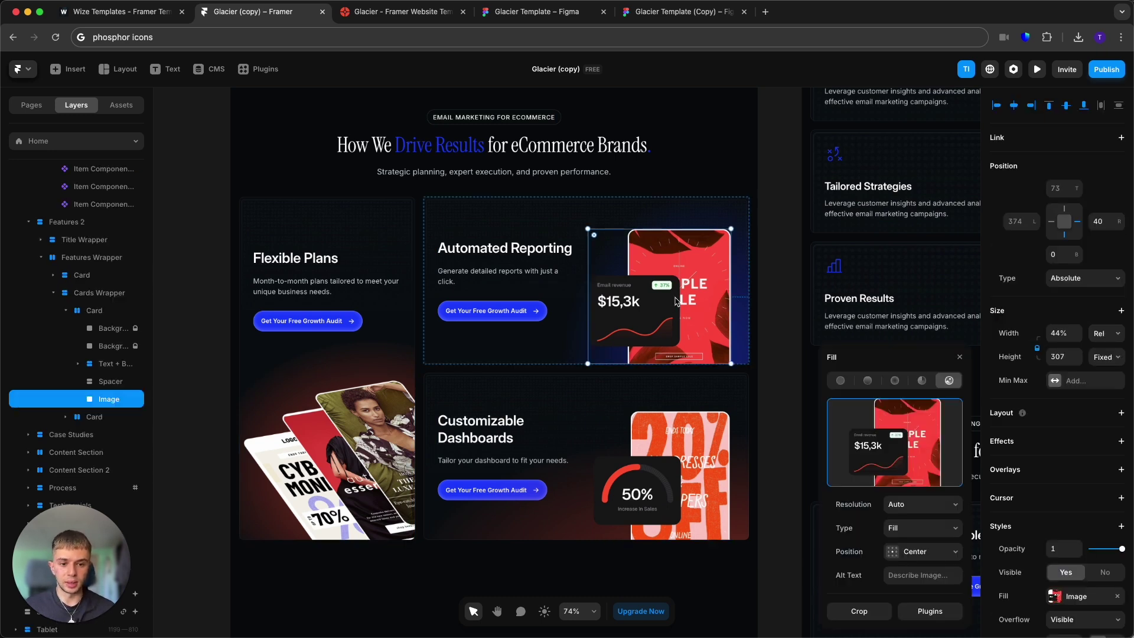
{"action": "left_click", "coordinate": [791, 295]}
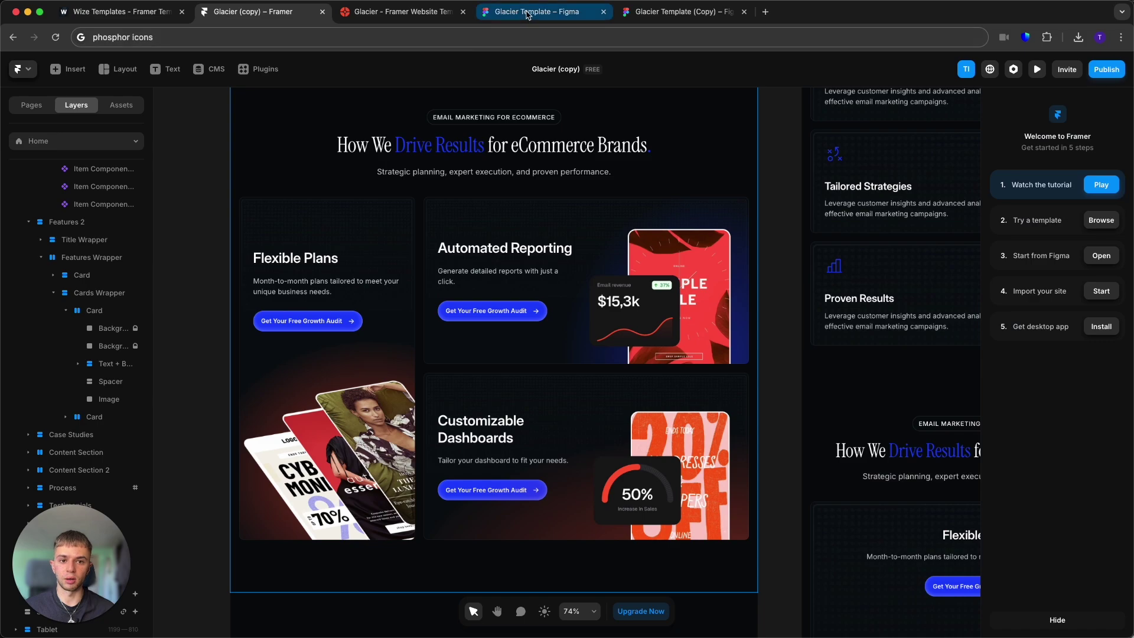
Switch to the Glacier Template (Copy) file in Figma and inspect the individual image layers of the slanted email mockups
{"action": "left_click", "coordinate": [671, 12]}
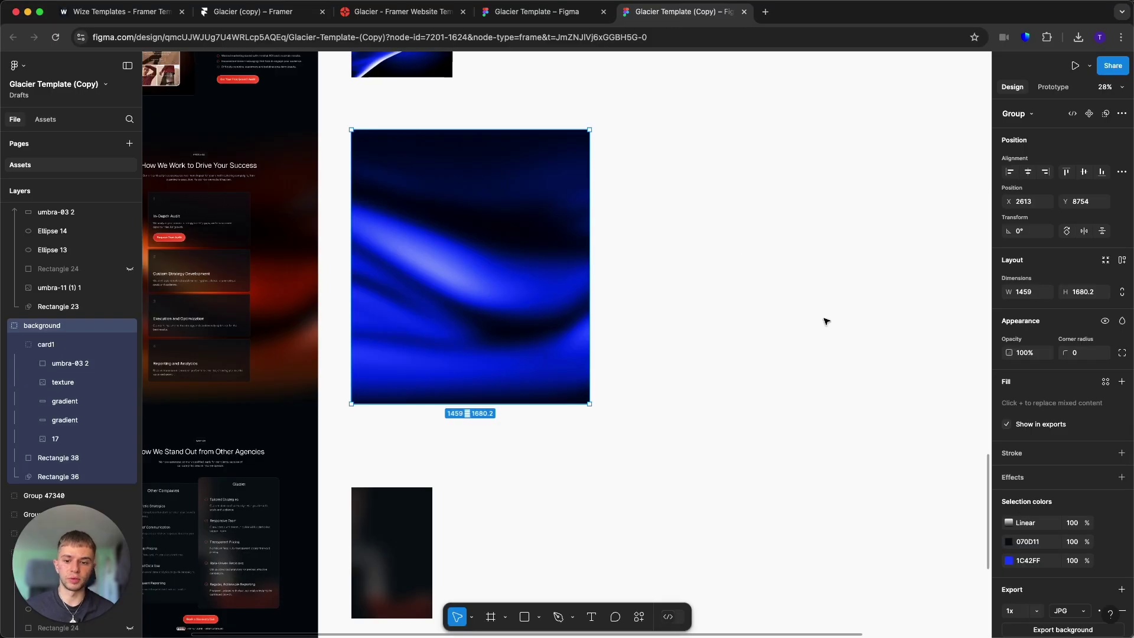
{"action": "scroll", "coordinate": [825, 320], "scroll_direction": "down", "scroll_amount": 5}
{"action": "scroll", "coordinate": [792, 316], "scroll_direction": "up", "scroll_amount": 10}
{"action": "scroll", "coordinate": [598, 258], "scroll_direction": "up", "scroll_amount": 10}
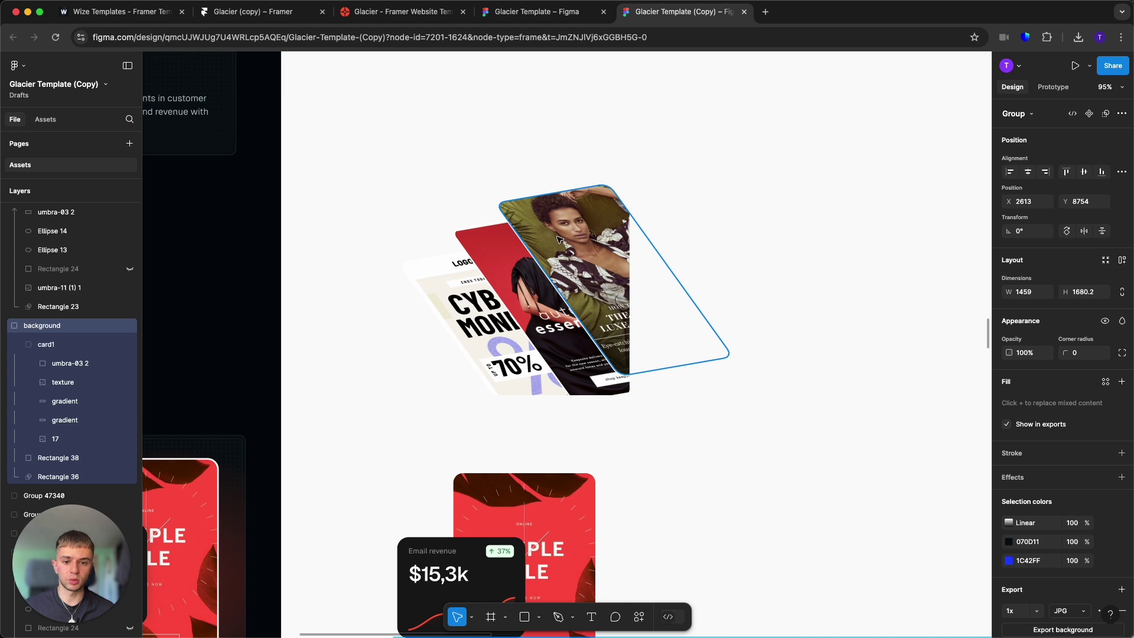
{"action": "double_click", "coordinate": [557, 239]}
{"action": "double_click", "coordinate": [558, 239]}
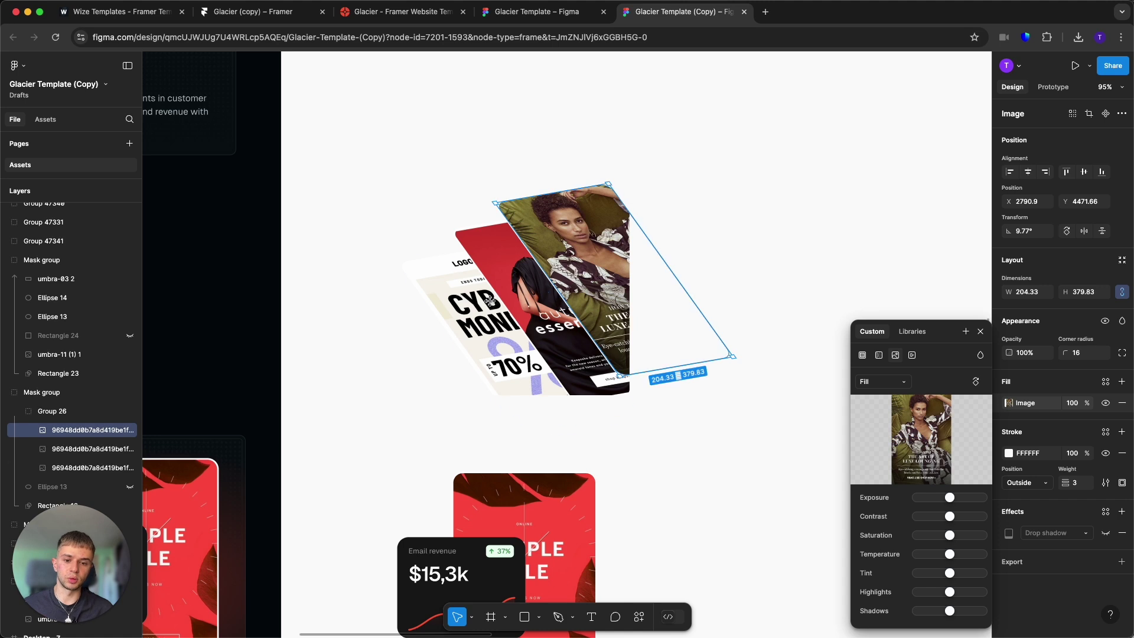
{"action": "left_click", "coordinate": [475, 325]}
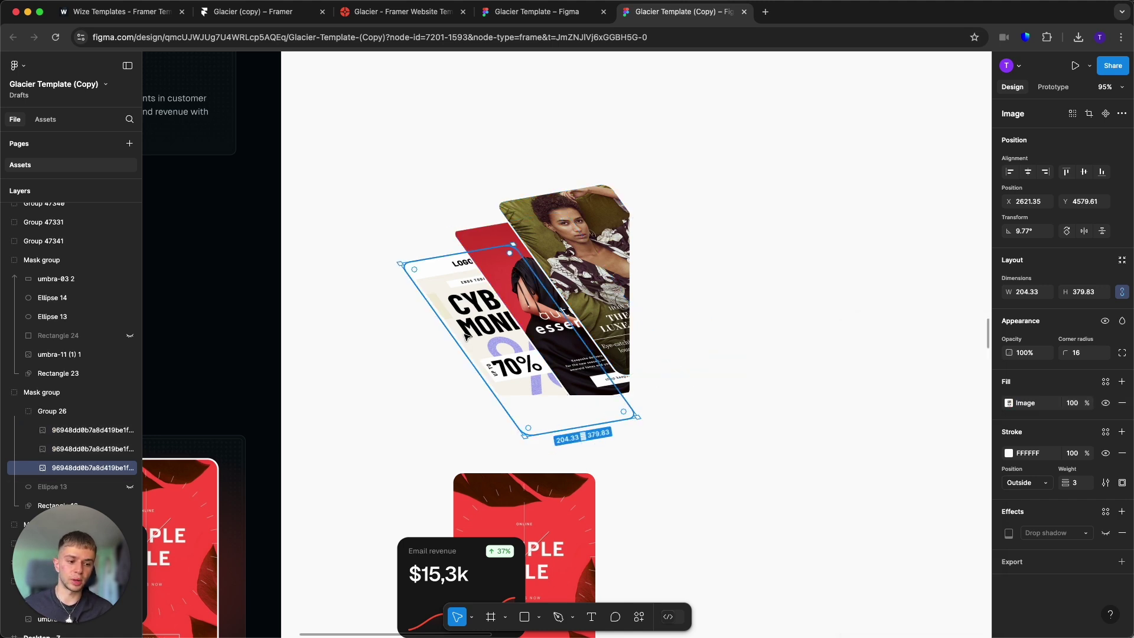
Select the whole mask group of slanted email mockups and export it as a PNG at 1x
{"action": "scroll", "coordinate": [699, 378], "scroll_direction": "down", "scroll_amount": 3}
{"action": "left_click", "coordinate": [713, 204]}
{"action": "left_click_drag", "start_coordinate": [713, 175], "coordinate": [427, 430]}
{"action": "scroll", "coordinate": [1076, 558], "scroll_direction": "down", "scroll_amount": 3}
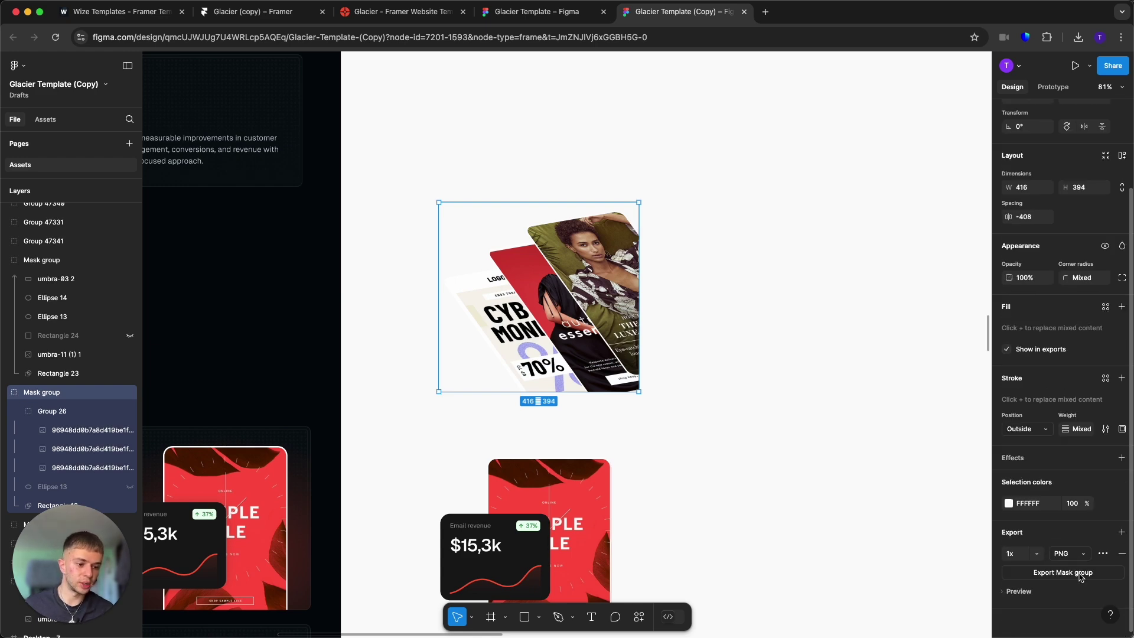
{"action": "left_click", "coordinate": [1080, 572]}
{"action": "left_click", "coordinate": [914, 461]}
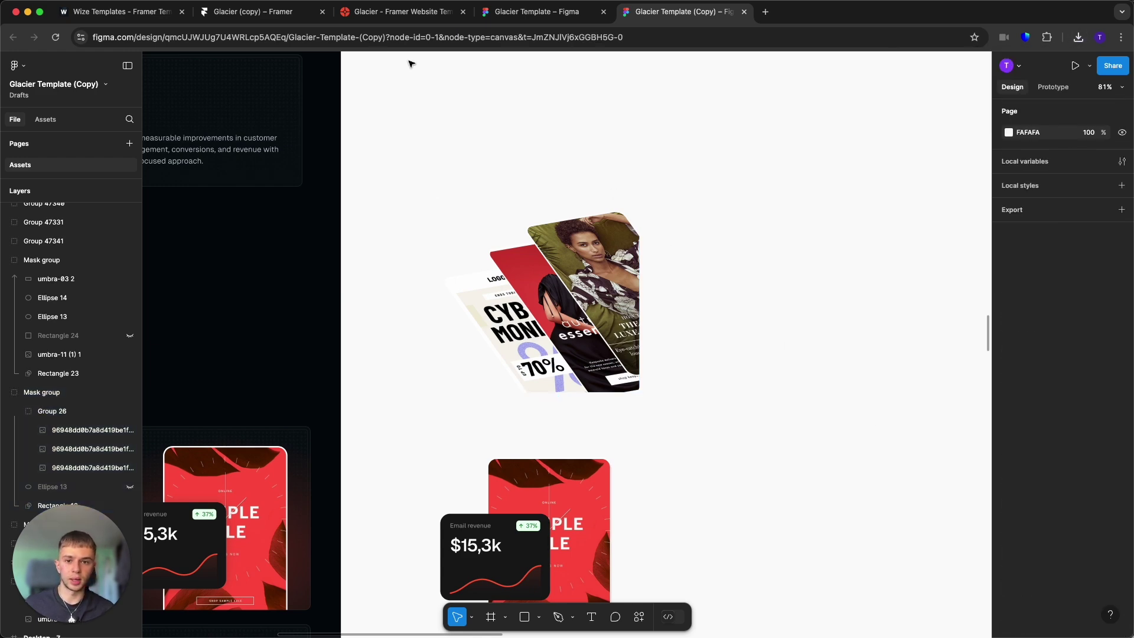
Switch to the Glacier (copy) project in Framer and inspect the image fill of the Flexible Plans card
{"action": "left_click", "coordinate": [261, 17]}
{"action": "double_click", "coordinate": [352, 449]}
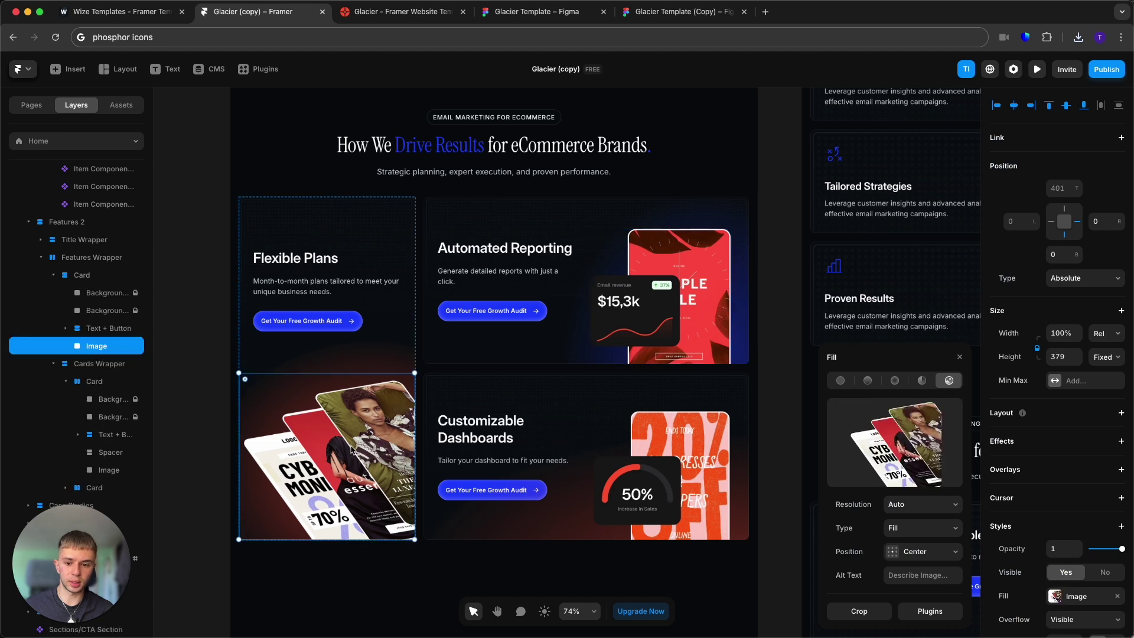
{"action": "mouse_move", "coordinate": [890, 448]}
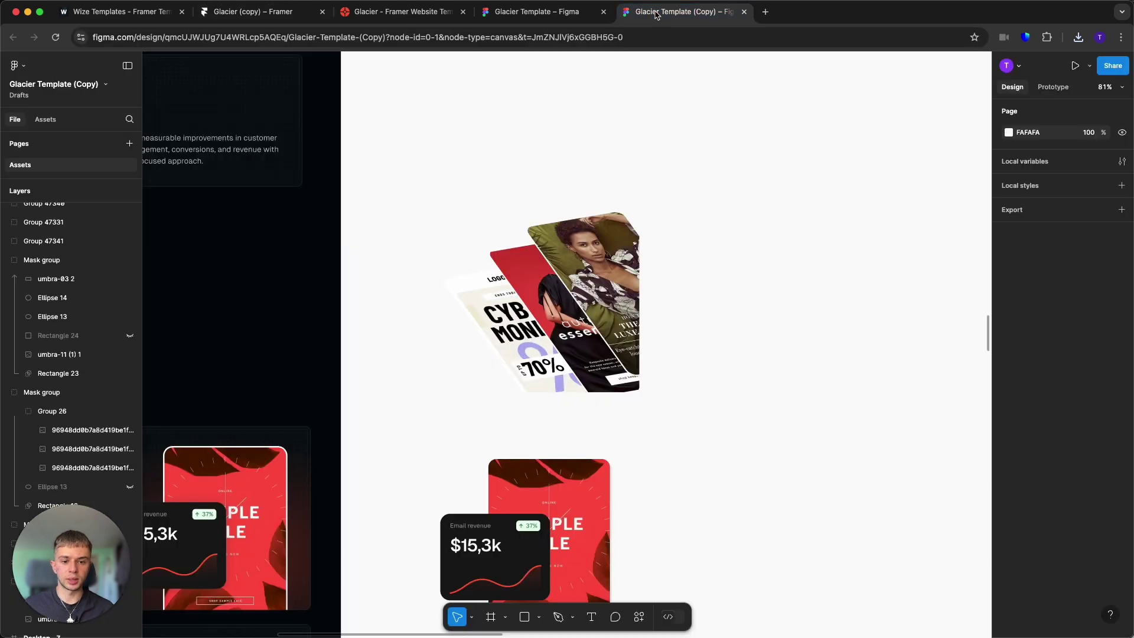
Return to the Glacier Template (Copy) file in Figma and inspect the image and amount text layers of the red sample sale mockup
{"action": "left_click", "coordinate": [682, 12]}
{"action": "scroll", "coordinate": [777, 254], "scroll_direction": "down", "scroll_amount": 5}
{"action": "double_click", "coordinate": [589, 345]}
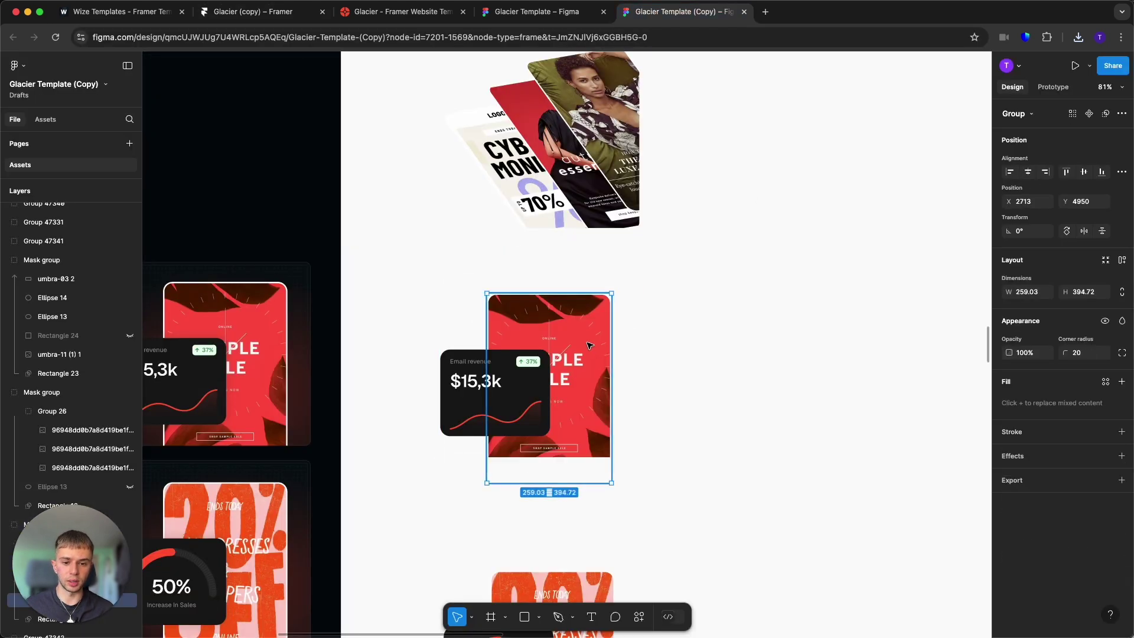
{"action": "double_click", "coordinate": [590, 345]}
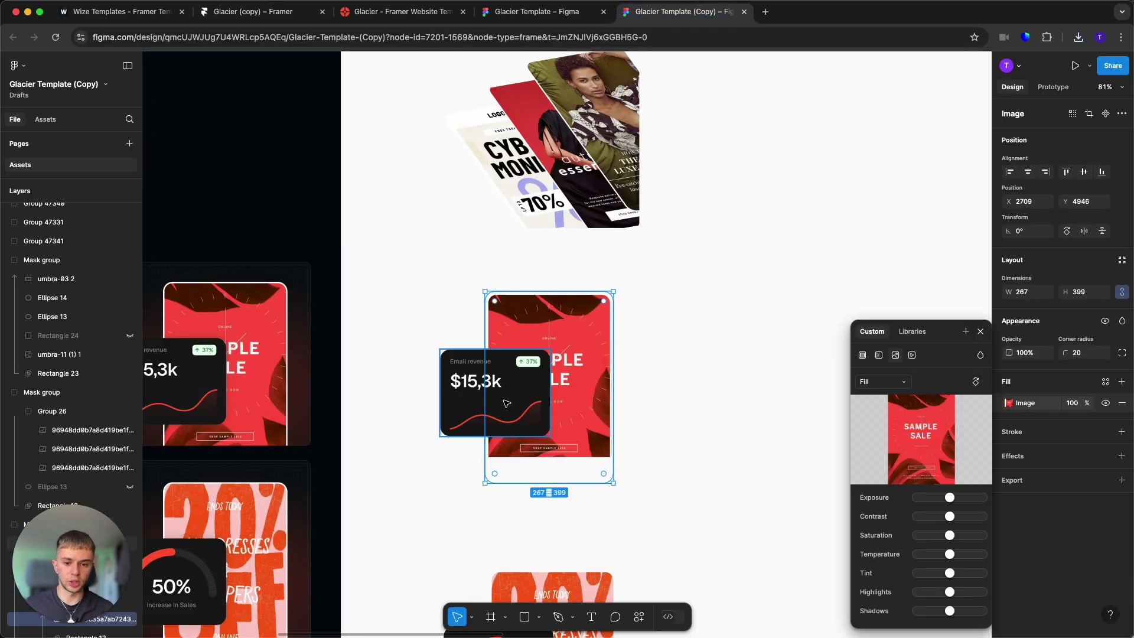
{"action": "left_click", "coordinate": [467, 385]}
{"action": "double_click", "coordinate": [467, 385]}
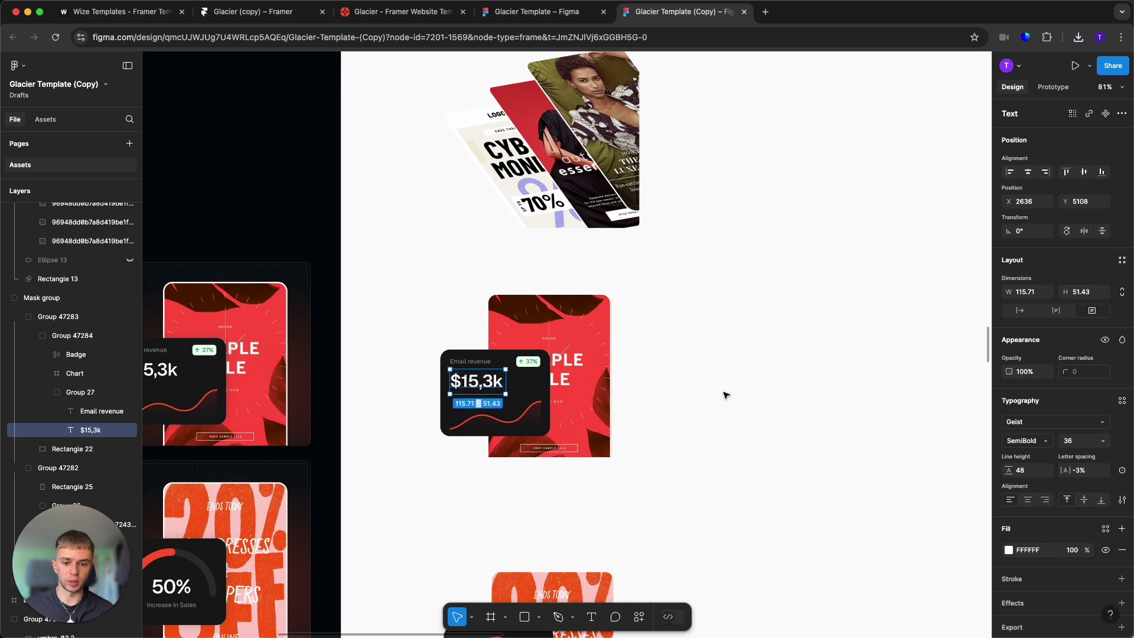
{"action": "left_click", "coordinate": [726, 392]}
Open the "Email revenue" label on the sample sale mockup's dark card for text editing
{"action": "scroll", "coordinate": [726, 392], "scroll_direction": "down", "scroll_amount": 3}
{"action": "scroll", "coordinate": [487, 206], "scroll_direction": "down", "scroll_amount": 5}
{"action": "scroll", "coordinate": [488, 206], "scroll_direction": "up", "scroll_amount": 10}
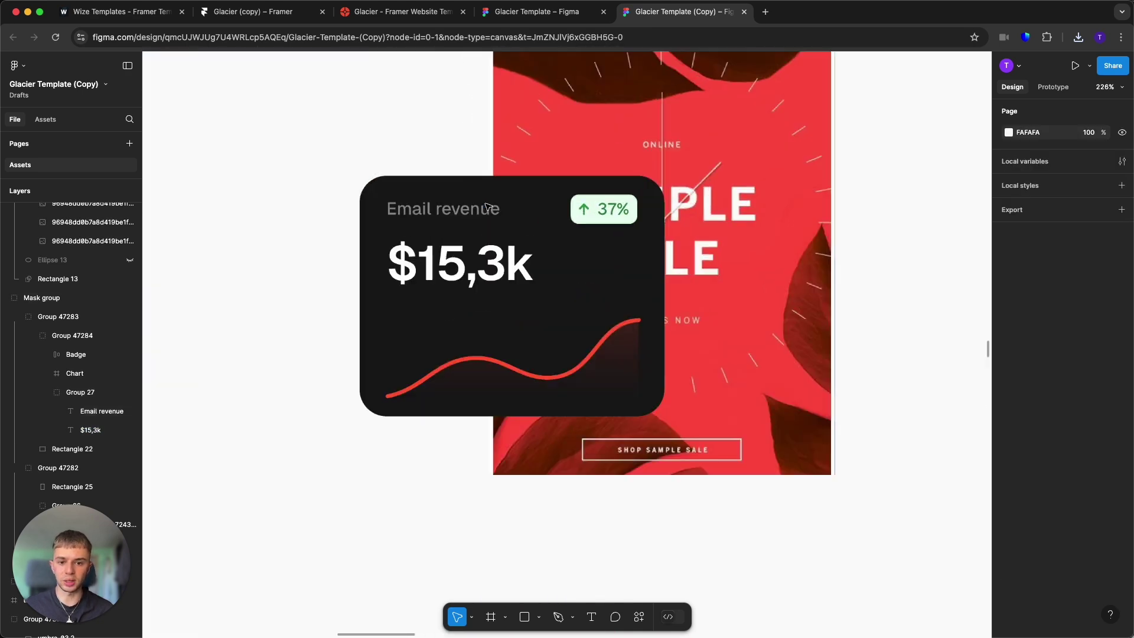
{"action": "double_click", "coordinate": [448, 209]}
{"action": "double_click", "coordinate": [448, 209]}
{"action": "scroll", "coordinate": [508, 259], "scroll_direction": "down", "scroll_amount": 8}
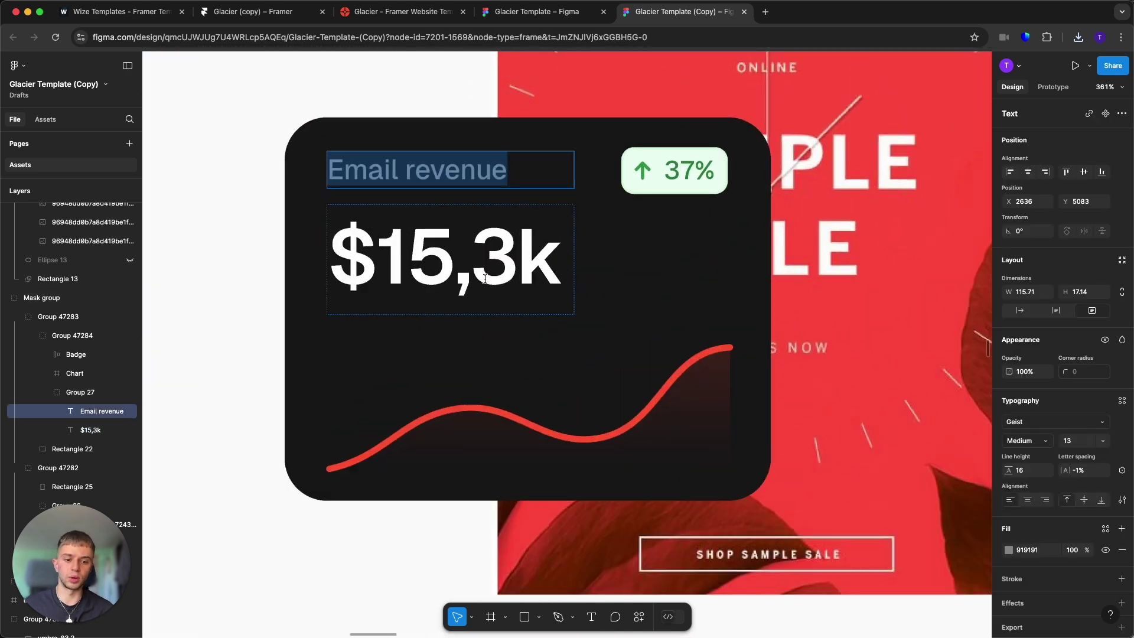
{"action": "scroll", "coordinate": [610, 392], "scroll_direction": "up", "scroll_amount": 6}
{"action": "scroll", "coordinate": [527, 460], "scroll_direction": "down", "scroll_amount": 2}
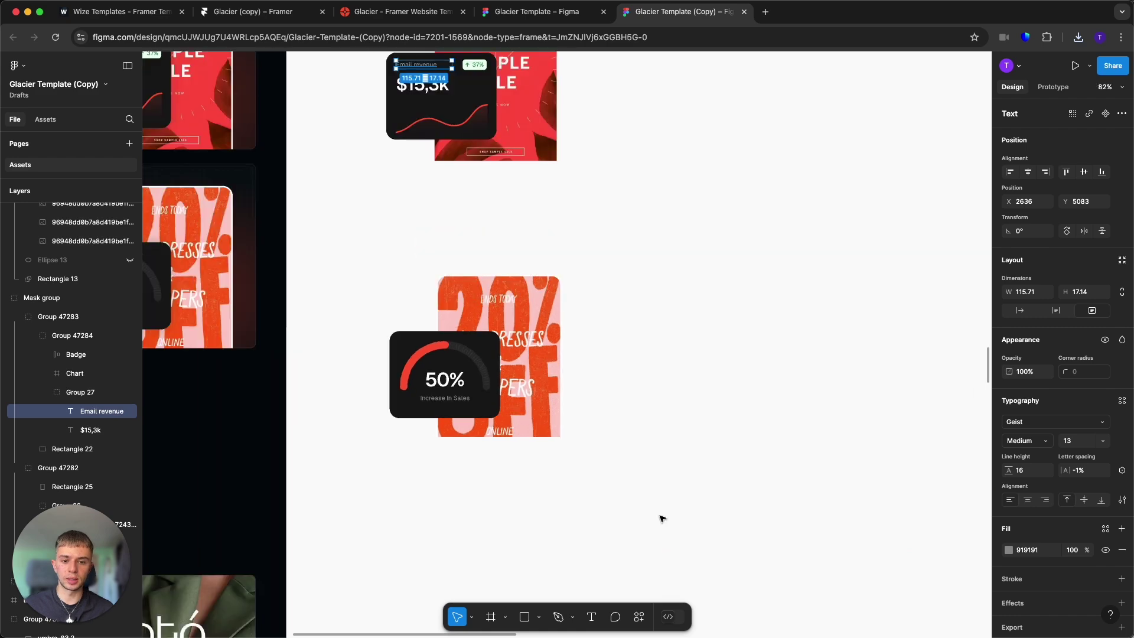
Select the whole "20% OFF" mockup group with its 50% gauge card and view it beside the page design
{"action": "left_click_drag", "start_coordinate": [658, 519], "coordinate": [392, 261]}
{"action": "scroll", "coordinate": [873, 360], "scroll_direction": "up", "scroll_amount": 3}
{"action": "scroll", "coordinate": [875, 361], "scroll_direction": "down", "scroll_amount": 5}
{"action": "scroll", "coordinate": [874, 360], "scroll_direction": "down", "scroll_amount": 5}
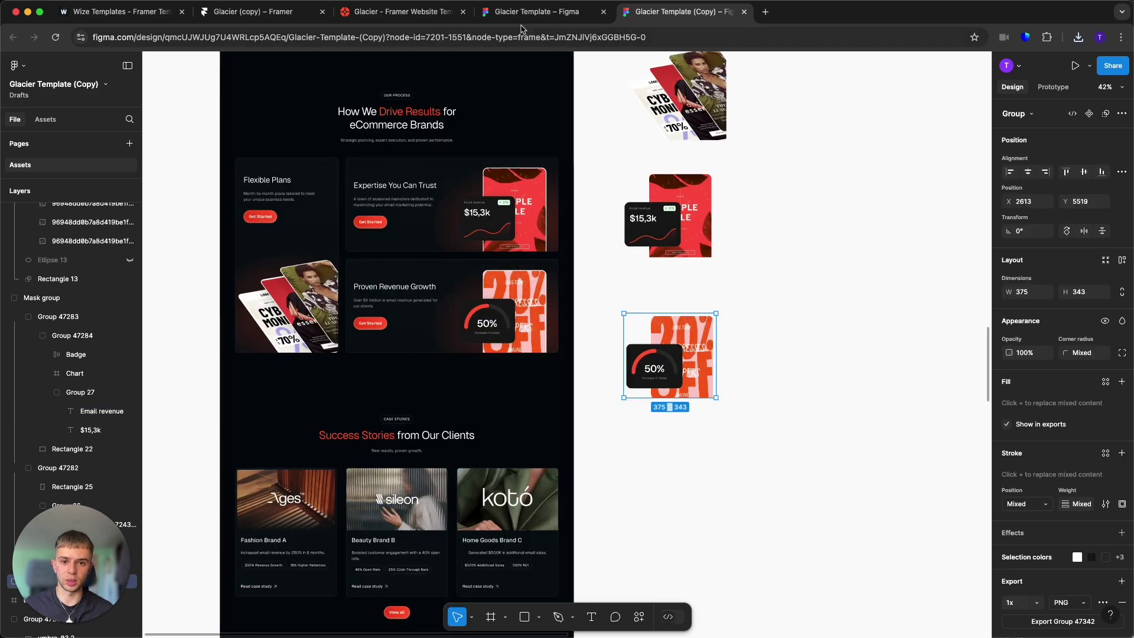
Switch back to the Glacier (copy) project in Framer and view the "Success Stories From Our Clients" section with nothing selected
{"action": "left_click", "coordinate": [404, 11]}
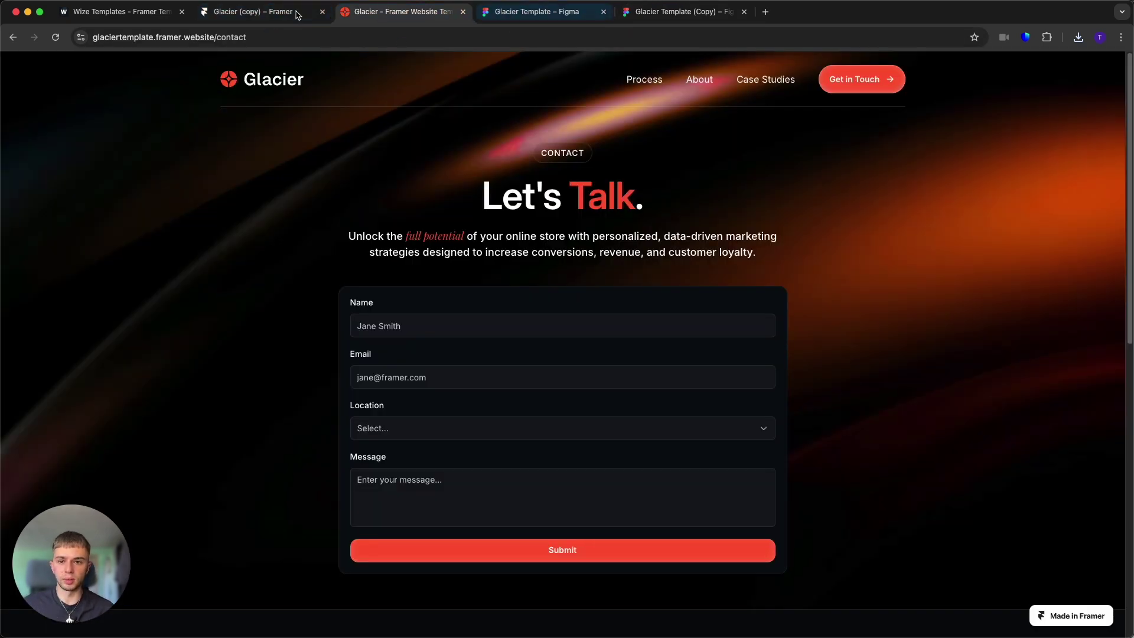
{"action": "left_click", "coordinate": [269, 13]}
{"action": "scroll", "coordinate": [719, 369], "scroll_direction": "down", "scroll_amount": 8}
{"action": "scroll", "coordinate": [720, 370], "scroll_direction": "down", "scroll_amount": 3}
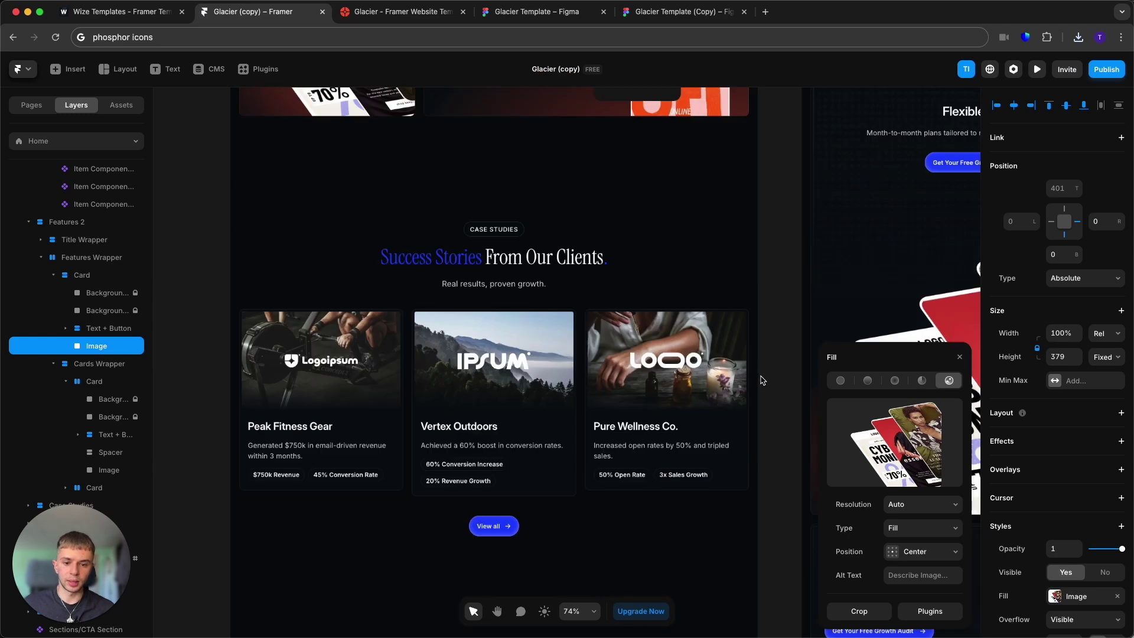
{"action": "left_click", "coordinate": [762, 378]}
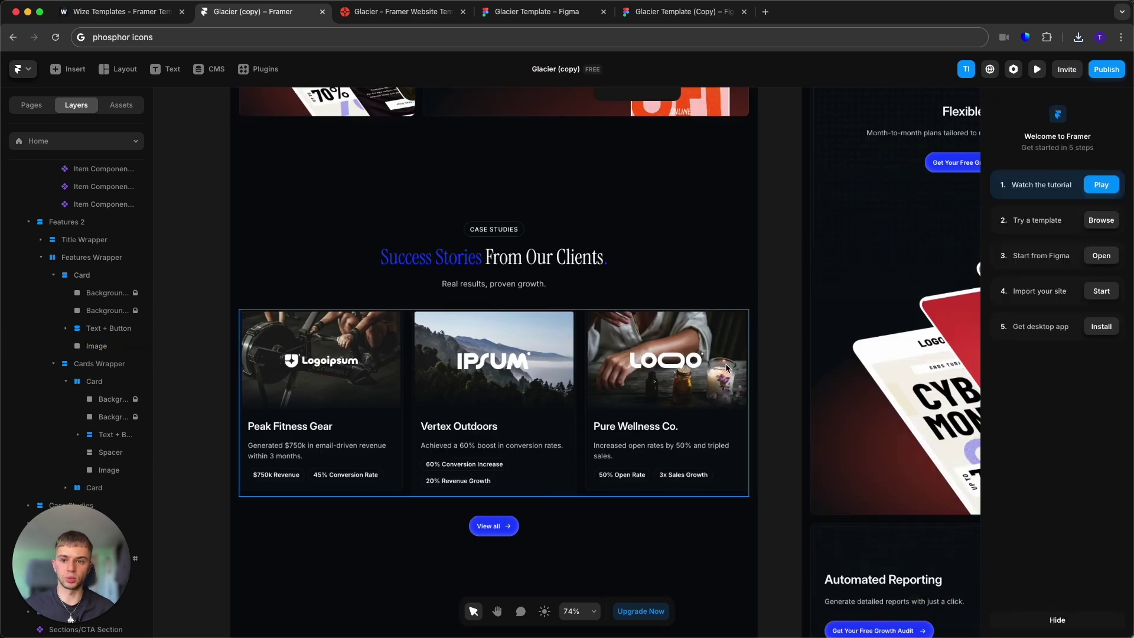
Open the Case Studies collection in the CMS and look through the Peak Fitness Gear, Vertex Outdoors and Pure Wellness Co. items
{"action": "left_click", "coordinate": [211, 69]}
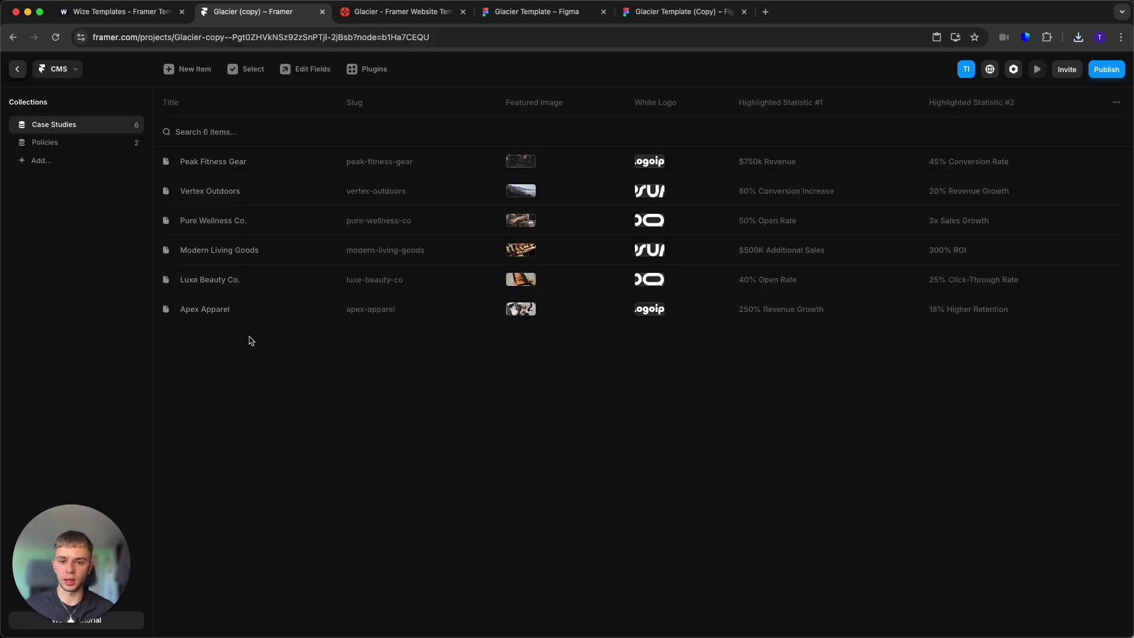
{"action": "left_click", "coordinate": [348, 165]}
{"action": "left_click", "coordinate": [298, 188]}
{"action": "left_click", "coordinate": [308, 219]}
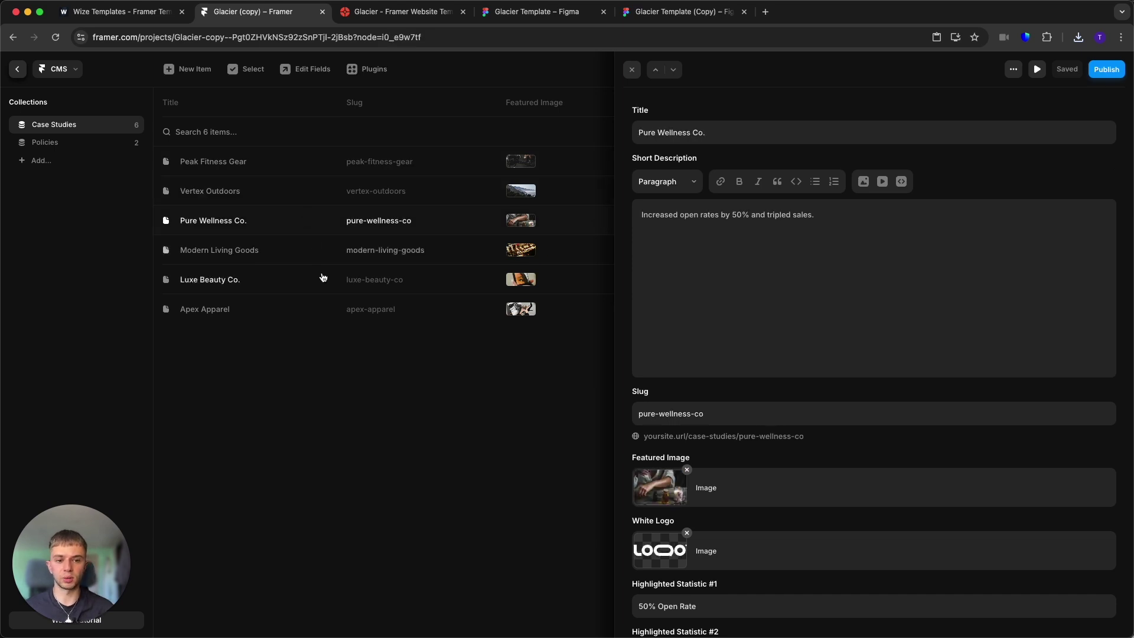
Review the title, description, images, statistics and content fields of the Peak Fitness Gear case study, and close the item
{"action": "left_click", "coordinate": [289, 161]}
{"action": "left_click", "coordinate": [753, 122]}
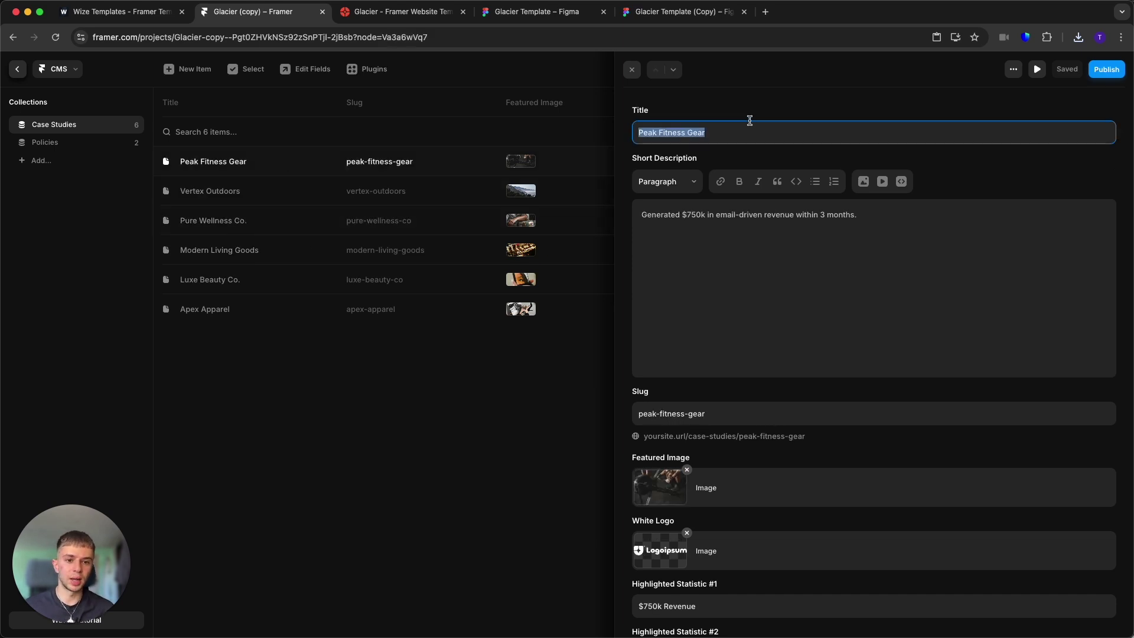
{"action": "left_click", "coordinate": [761, 277]}
{"action": "scroll", "coordinate": [762, 277], "scroll_direction": "down", "scroll_amount": 5}
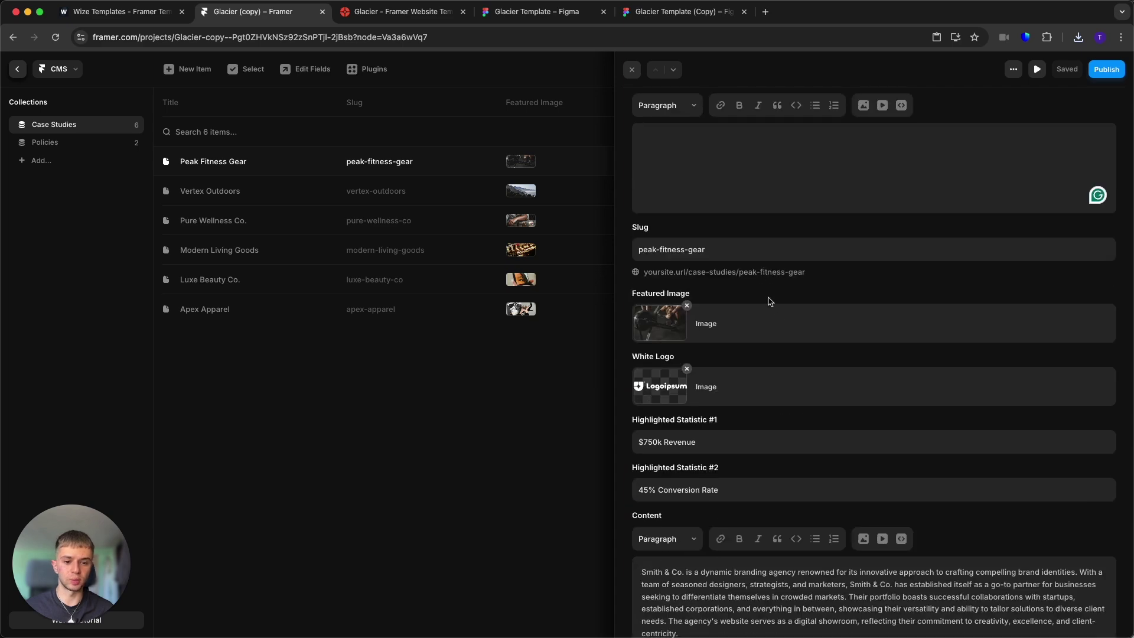
{"action": "left_click", "coordinate": [692, 399]}
{"action": "scroll", "coordinate": [693, 397], "scroll_direction": "down", "scroll_amount": 4}
{"action": "left_click", "coordinate": [717, 428]}
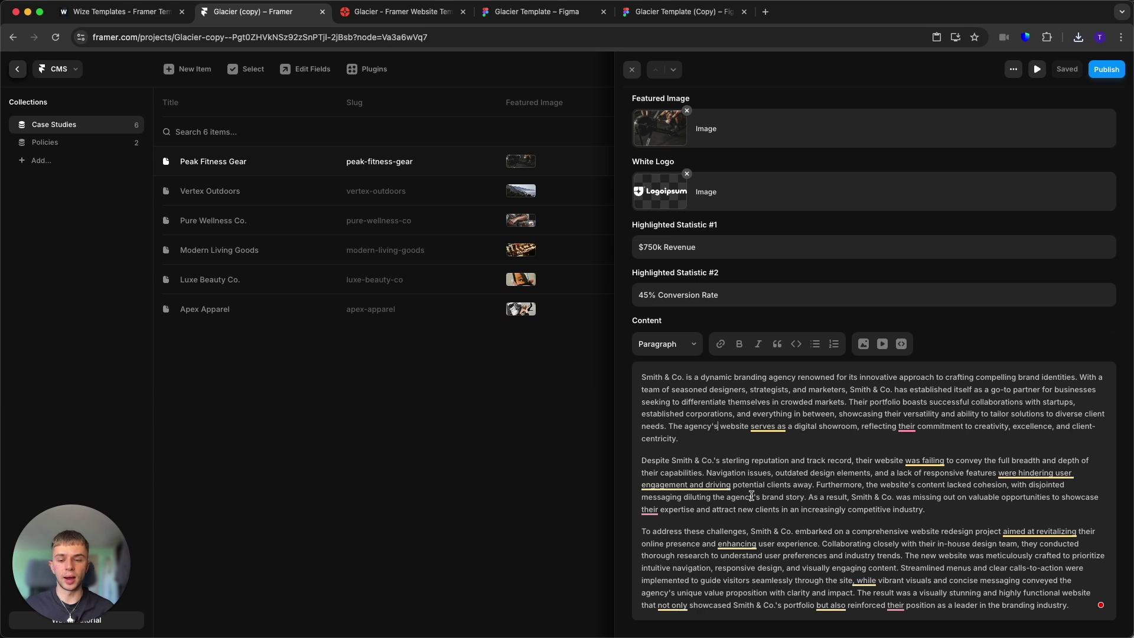
{"action": "left_click", "coordinate": [496, 551]}
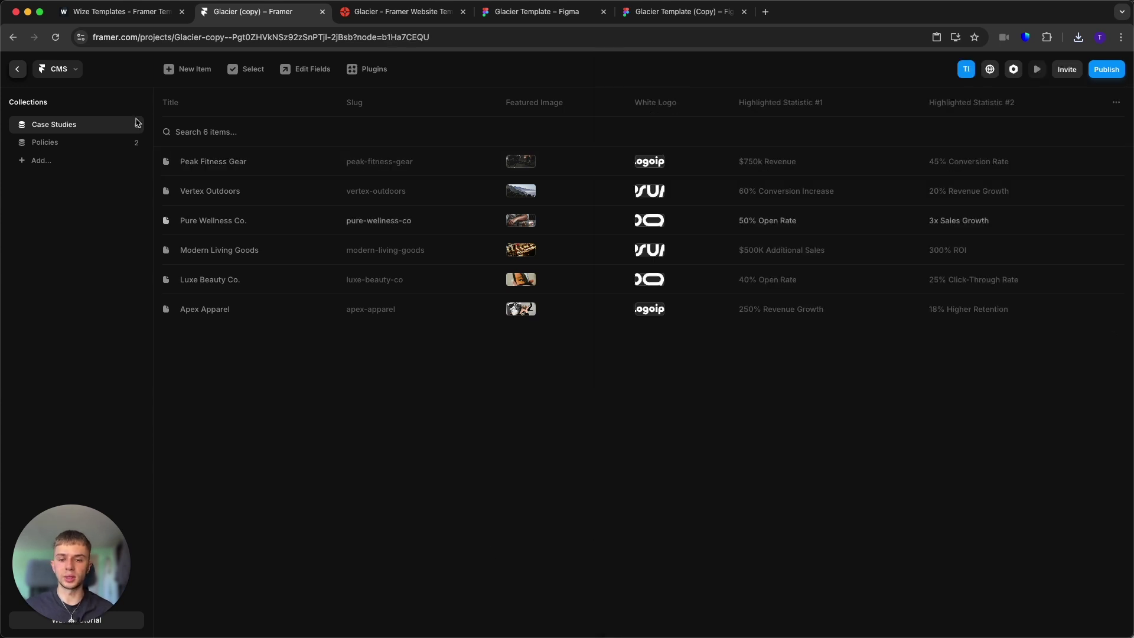
Open a blank new case study item, look over its empty fields and close it without entering anything
{"action": "left_click", "coordinate": [172, 69]}
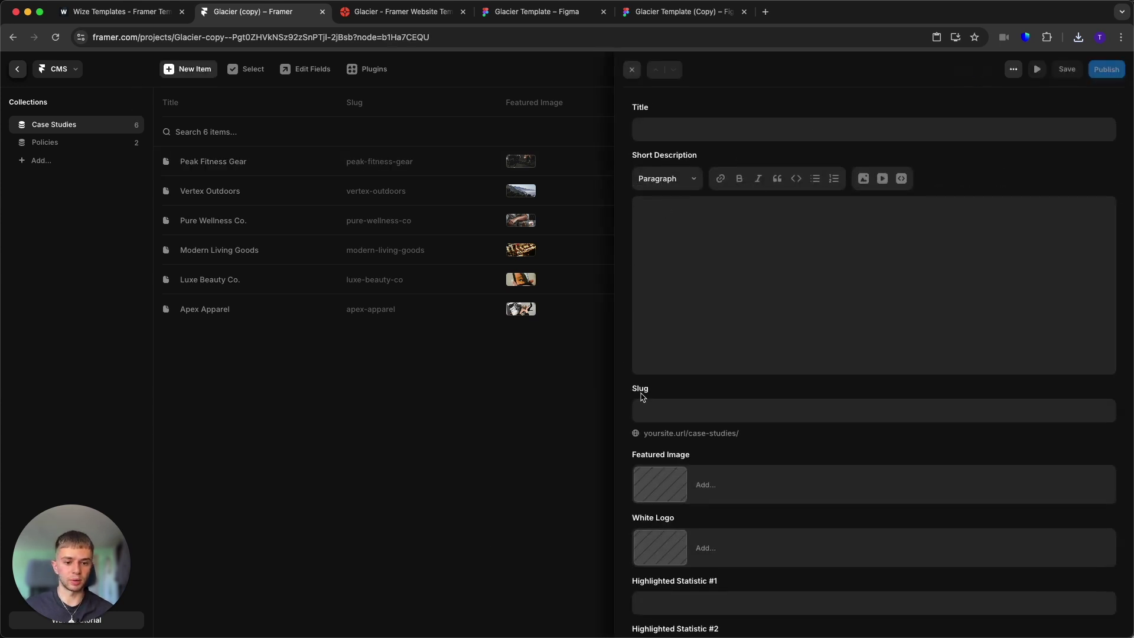
{"action": "scroll", "coordinate": [738, 384], "scroll_direction": "down", "scroll_amount": 5}
{"action": "left_click", "coordinate": [502, 499]}
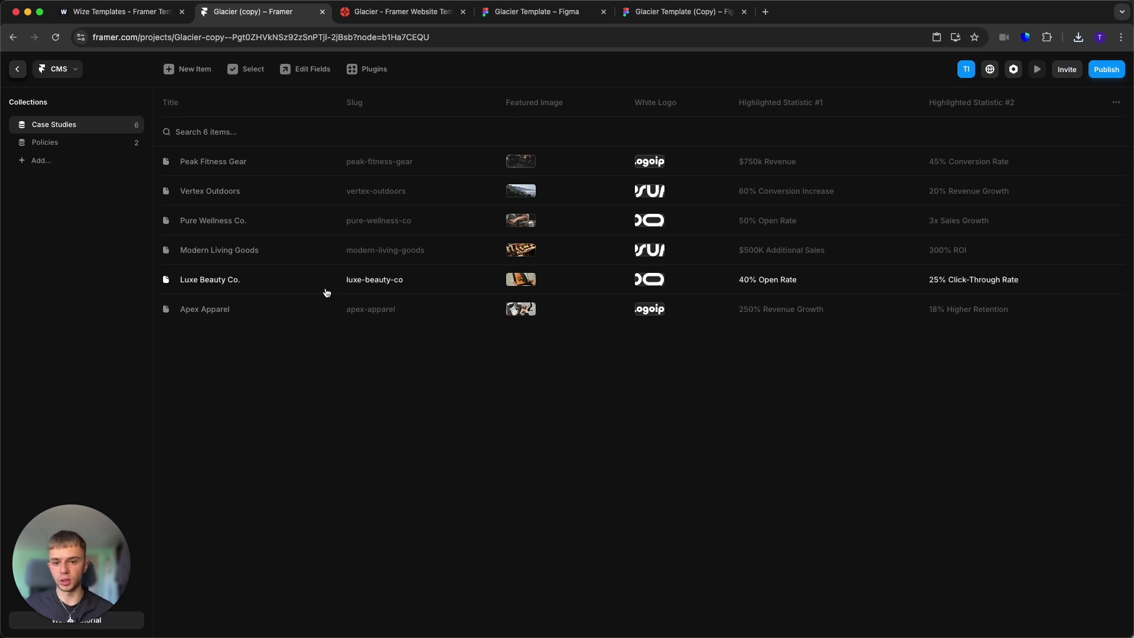
Delete the Peak Fitness Gear item from the Case Studies collection and return to the Home page canvas
{"action": "right_click", "coordinate": [254, 165]}
{"action": "left_click", "coordinate": [265, 251]}
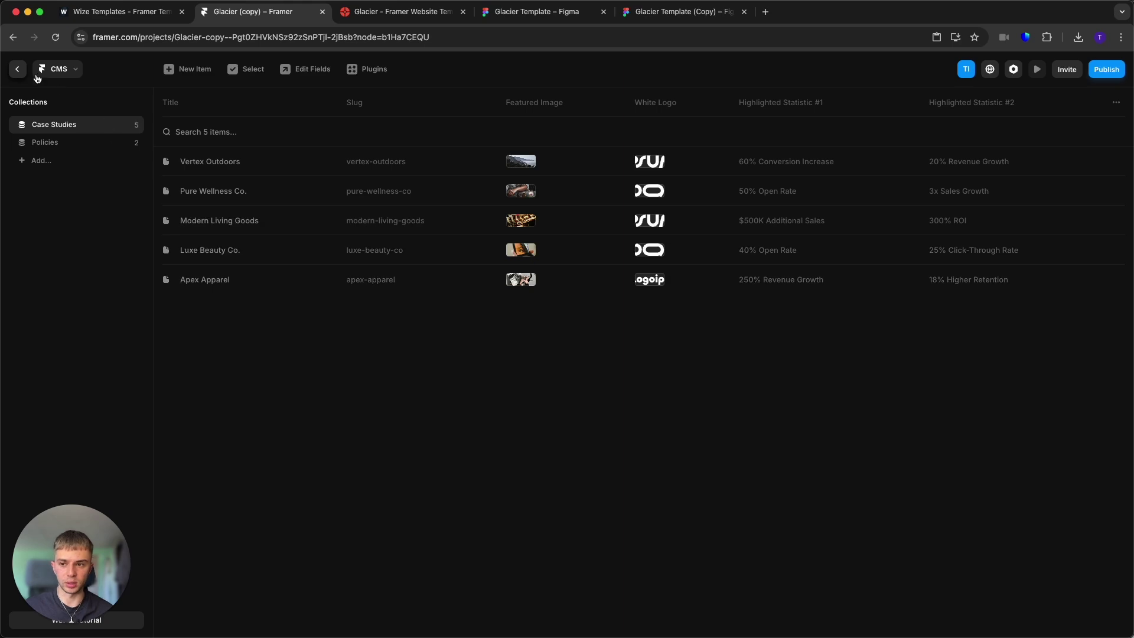
{"action": "left_click", "coordinate": [17, 69]}
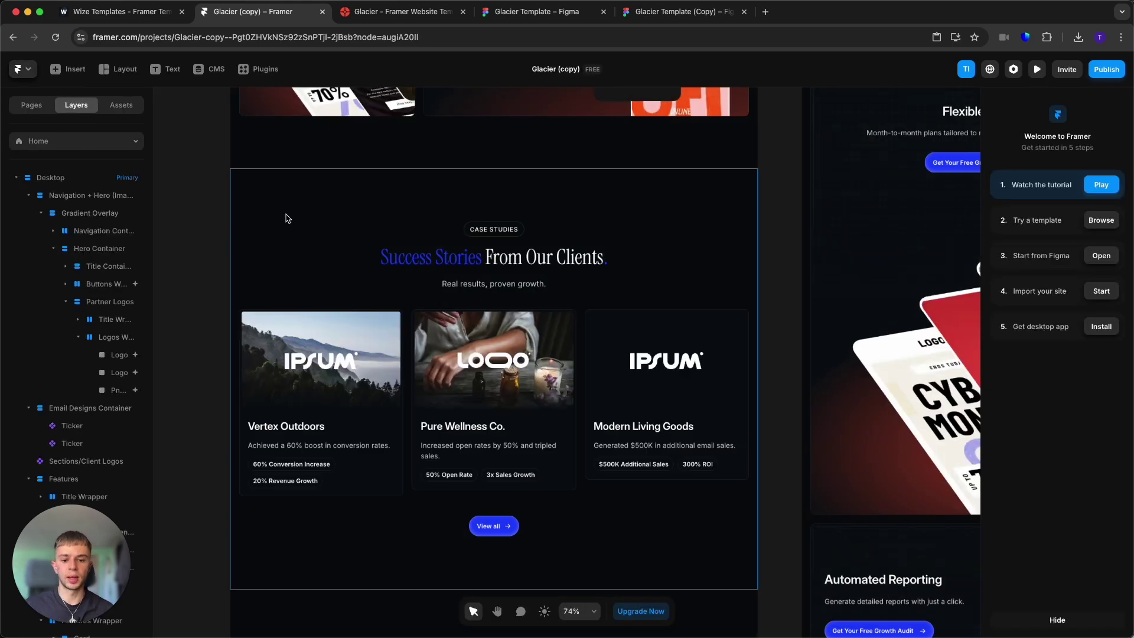
Inspect the email design layers in the image beside "Transform Your Email Marketing With Glacier"
{"action": "scroll", "coordinate": [251, 189], "scroll_direction": "down", "scroll_amount": 10}
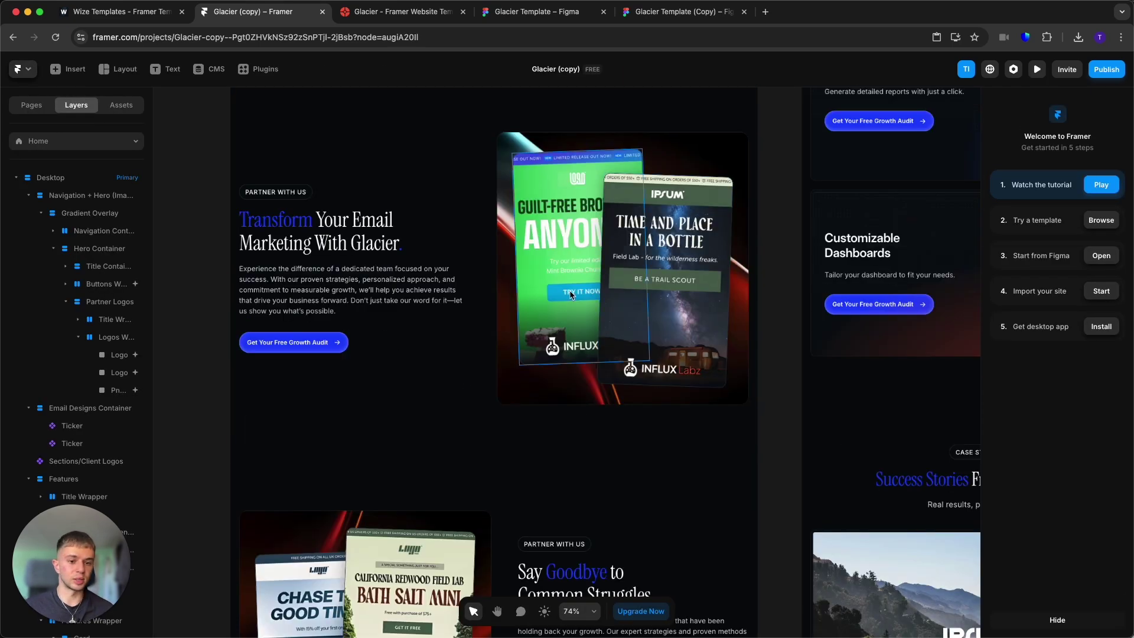
{"action": "double_click", "coordinate": [570, 295]}
{"action": "left_click", "coordinate": [679, 371]}
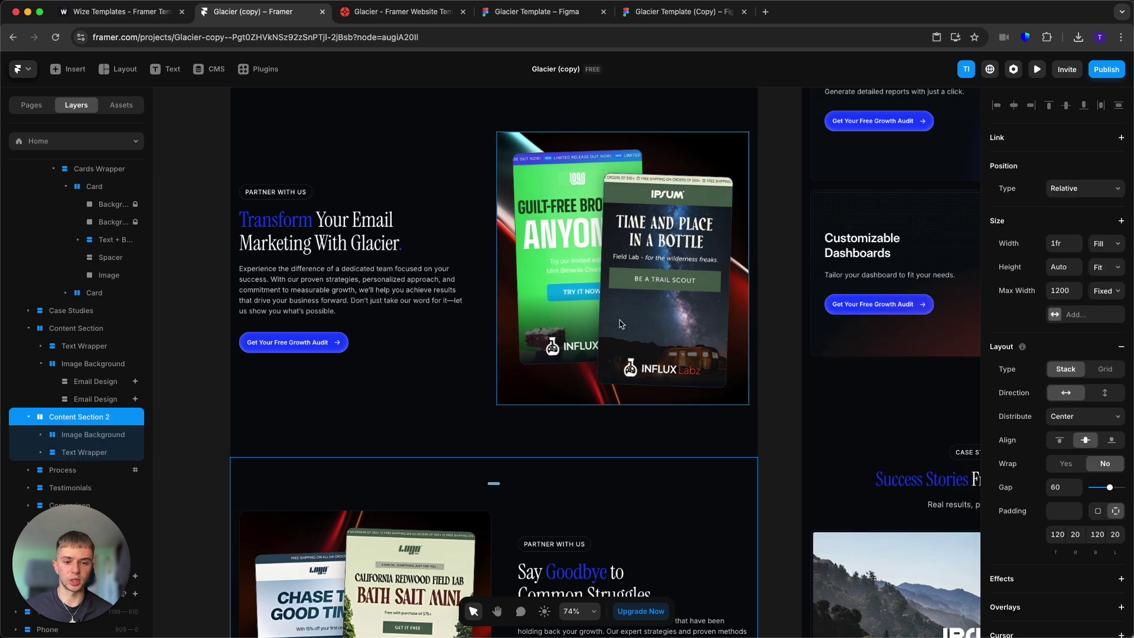
{"action": "left_click", "coordinate": [679, 370]}
{"action": "scroll", "coordinate": [741, 411], "scroll_direction": "down", "scroll_amount": 15}
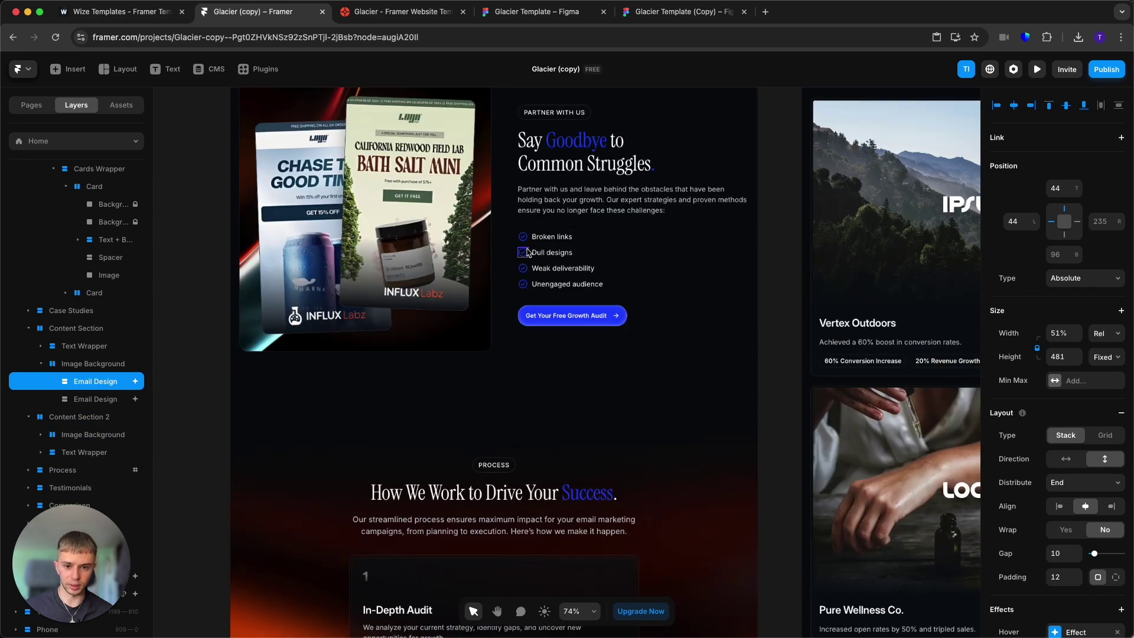
Duplicate the "Unengaged audience" bullet once in the Bullet Points list under "Say Goodbye to Common Struggles"
{"action": "left_click", "coordinate": [529, 254]}
{"action": "scroll", "coordinate": [563, 261], "scroll_direction": "up", "scroll_amount": 2}
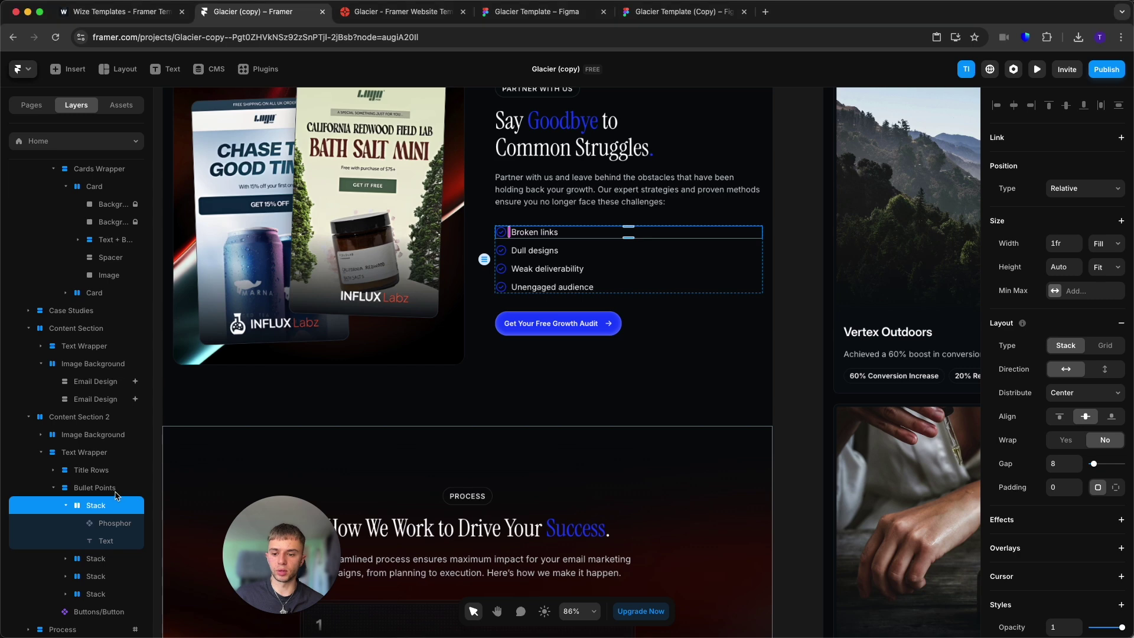
{"action": "left_click", "coordinate": [69, 494]}
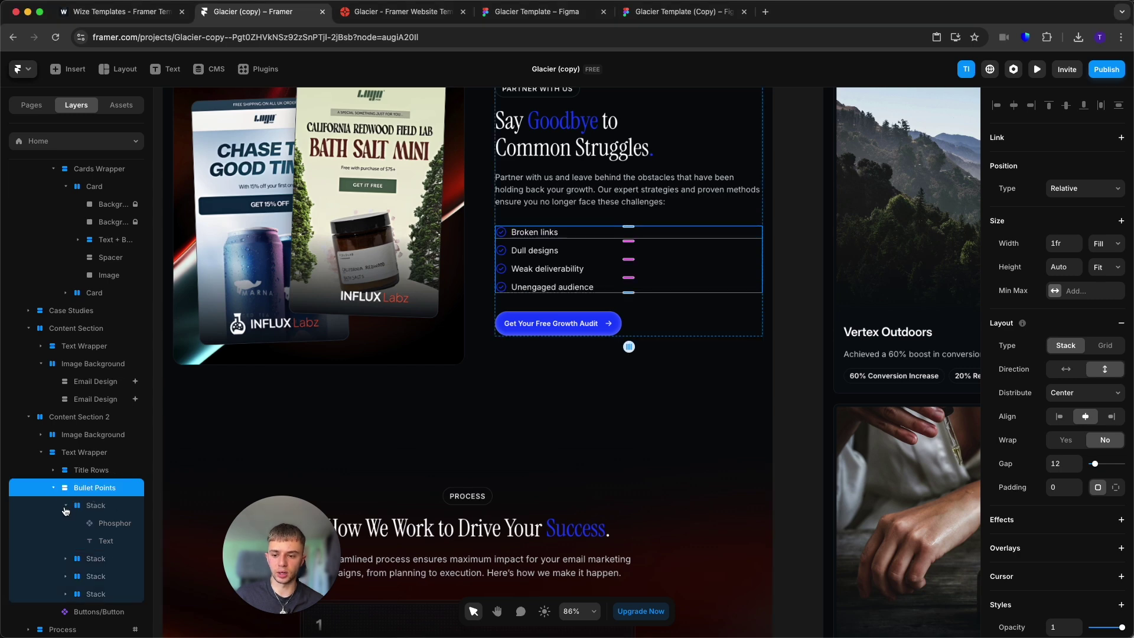
{"action": "left_click", "coordinate": [66, 505]}
{"action": "left_click", "coordinate": [98, 505]}
{"action": "left_click", "coordinate": [103, 560]}
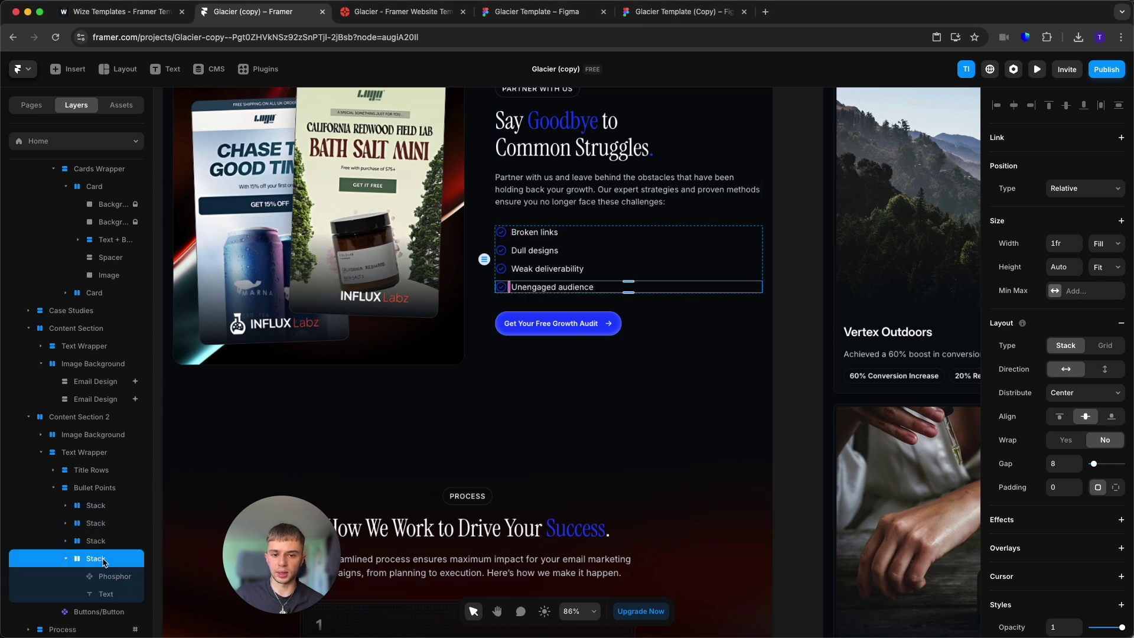
{"action": "left_click", "coordinate": [66, 560]}
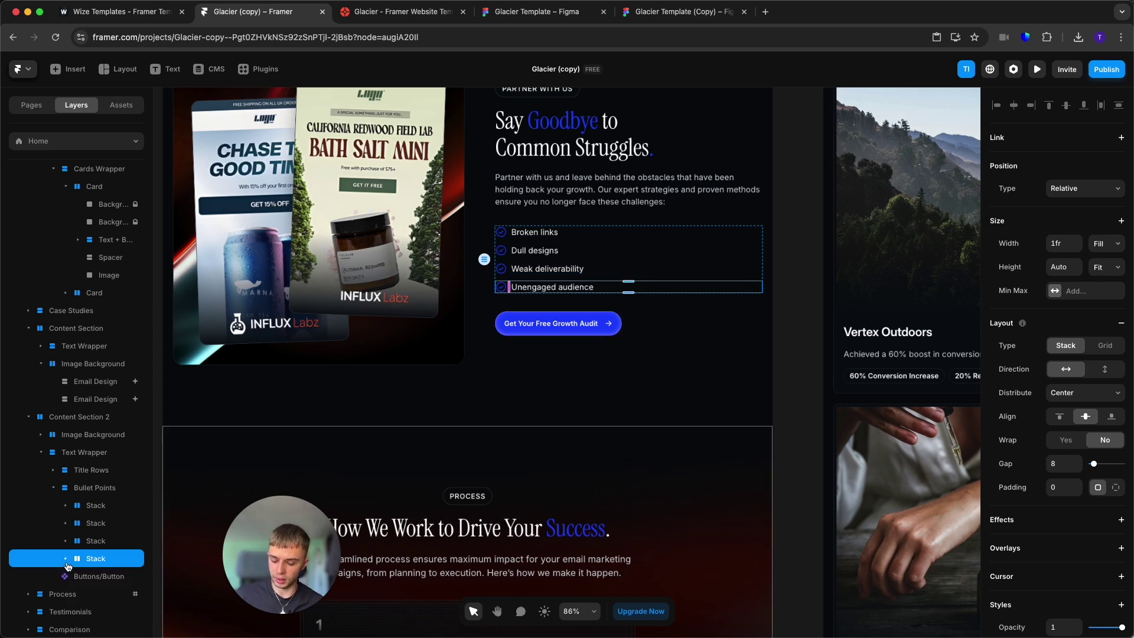
{"action": "key", "text": "super+d"}
{"action": "key", "text": "super+d"}
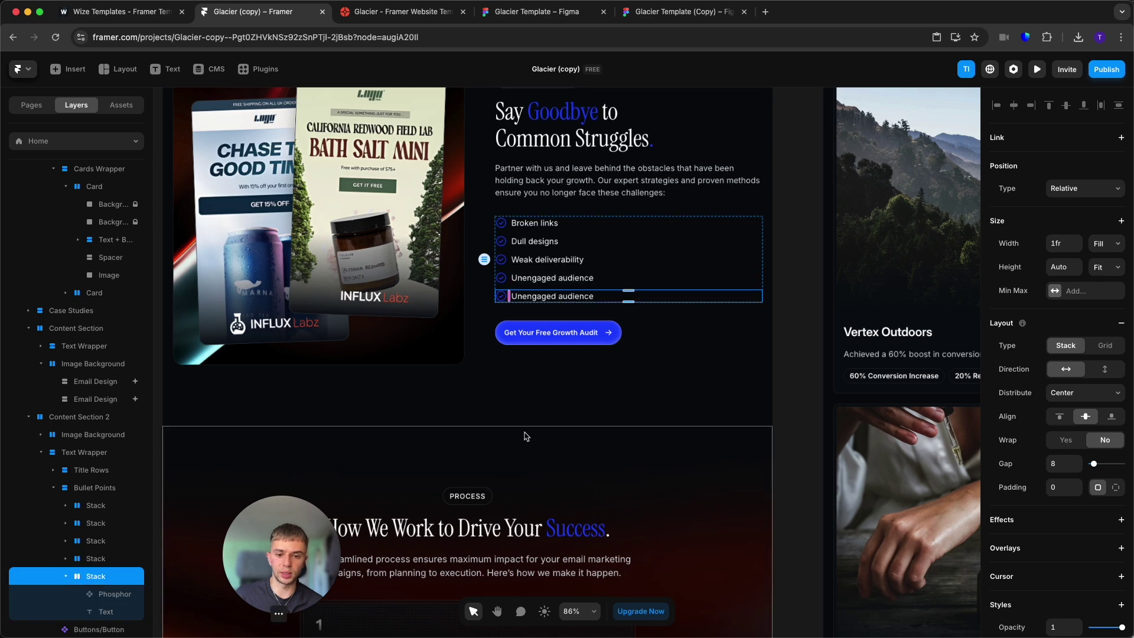
{"action": "key", "text": "super+z"}
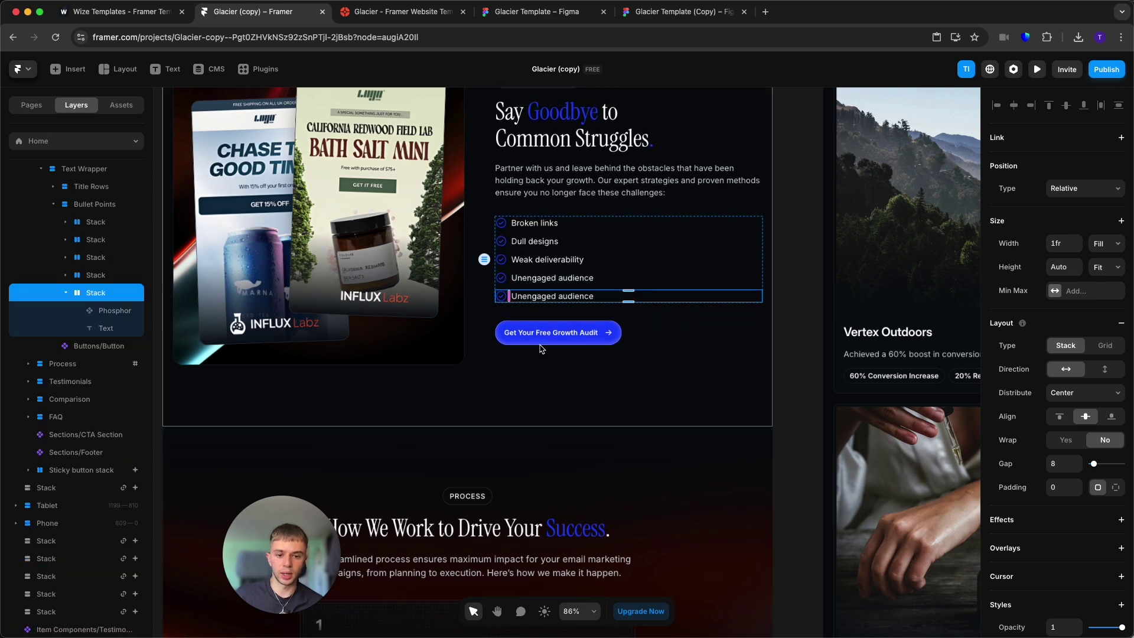
Replace the wording of the duplicated last bullet with "Text" and deselect it
{"action": "double_click", "coordinate": [561, 299]}
{"action": "double_click", "coordinate": [585, 300]}
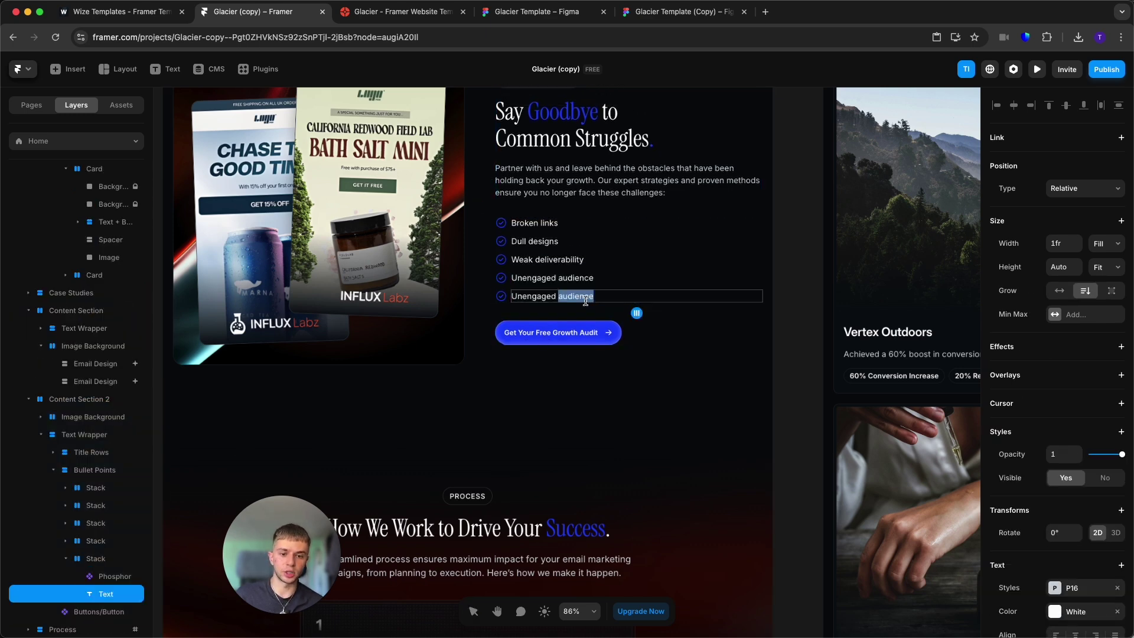
{"action": "type", "text": "Text"}
{"action": "left_click", "coordinate": [797, 361]}
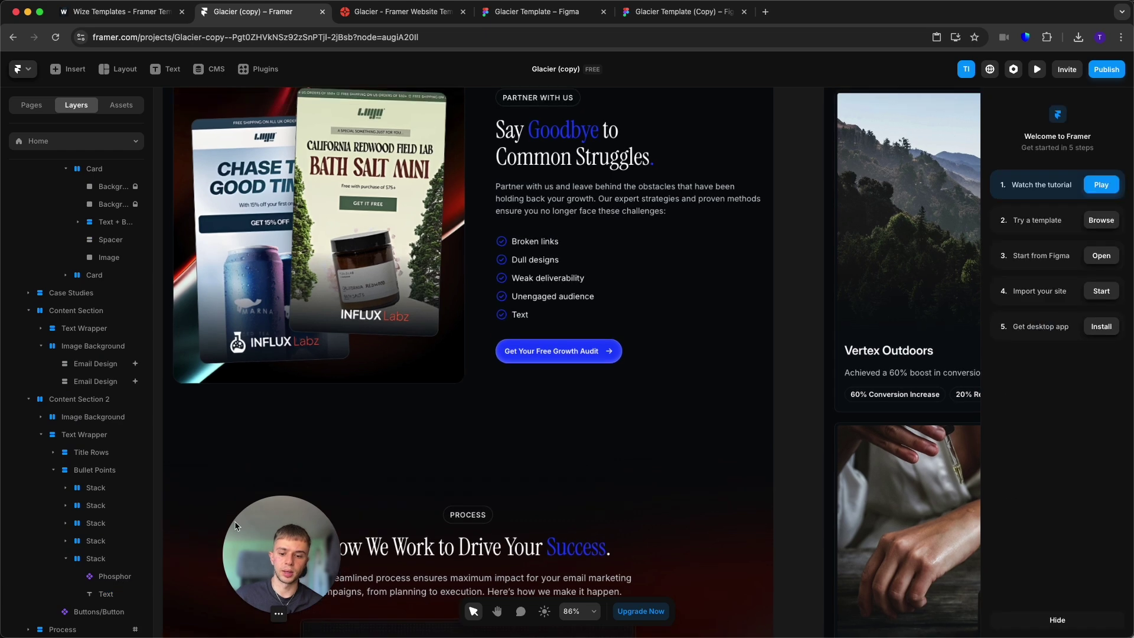
Select the In-Depth Audit card in the Process section to view its component properties
{"action": "scroll", "coordinate": [797, 401], "scroll_direction": "down", "scroll_amount": 2}
{"action": "scroll", "coordinate": [795, 397], "scroll_direction": "down", "scroll_amount": 5}
{"action": "scroll", "coordinate": [715, 307], "scroll_direction": "down", "scroll_amount": 2}
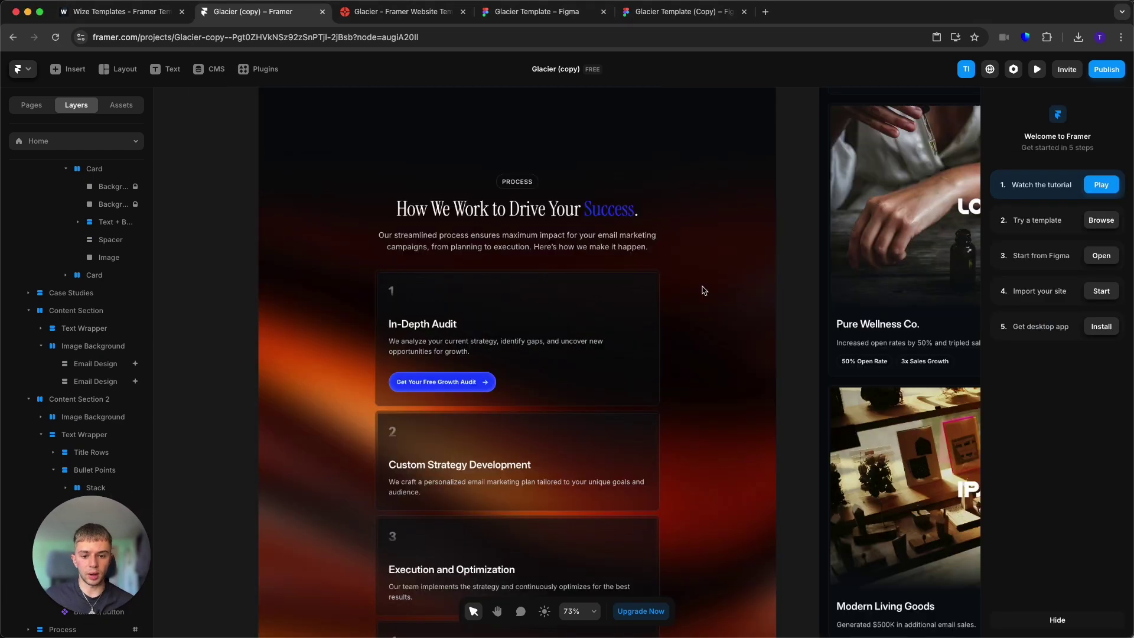
{"action": "scroll", "coordinate": [673, 295], "scroll_direction": "down", "scroll_amount": 1}
{"action": "left_click", "coordinate": [530, 281]}
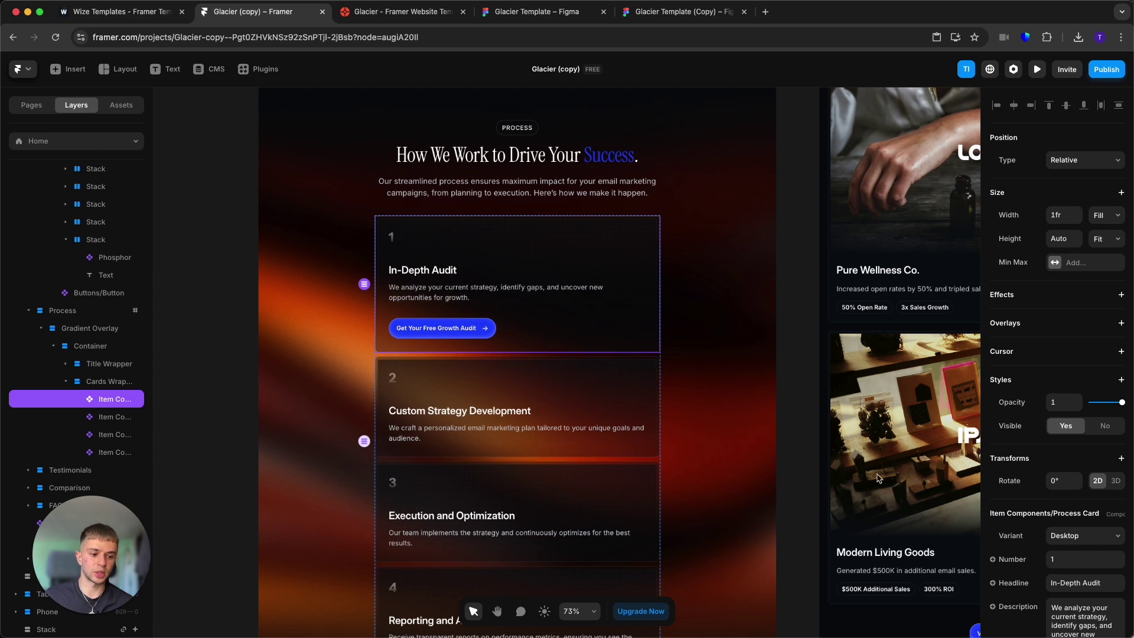
Duplicate the Reporting and Analytics card at the end of the Process section
{"action": "scroll", "coordinate": [1060, 514], "scroll_direction": "down", "scroll_amount": 3}
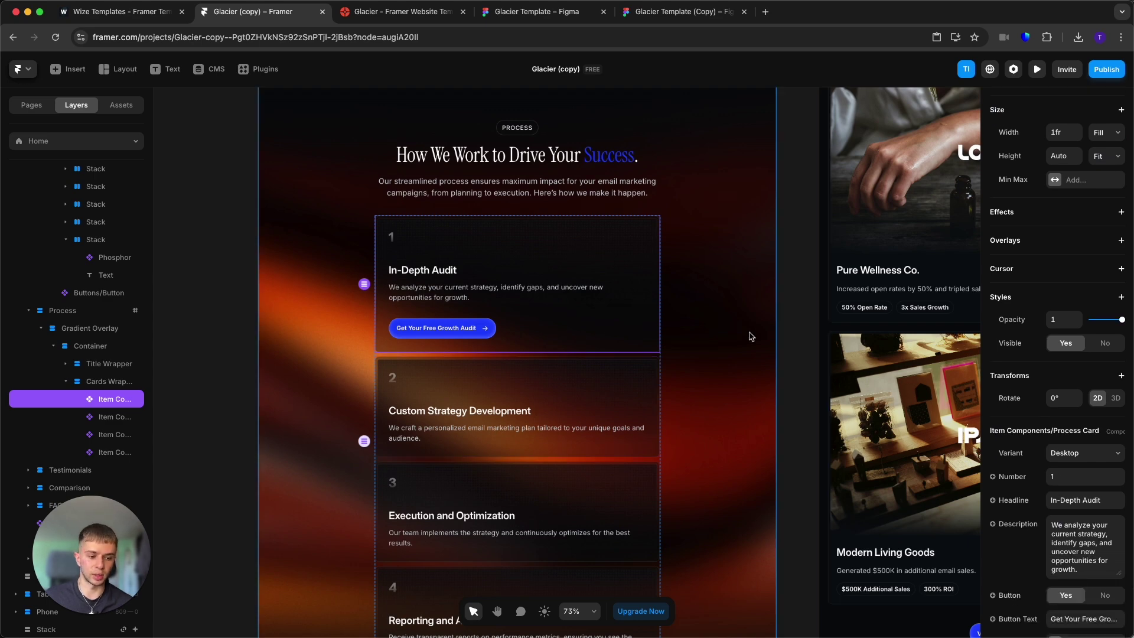
{"action": "scroll", "coordinate": [766, 339], "scroll_direction": "down", "scroll_amount": 1}
{"action": "scroll", "coordinate": [766, 339], "scroll_direction": "up", "scroll_amount": 3}
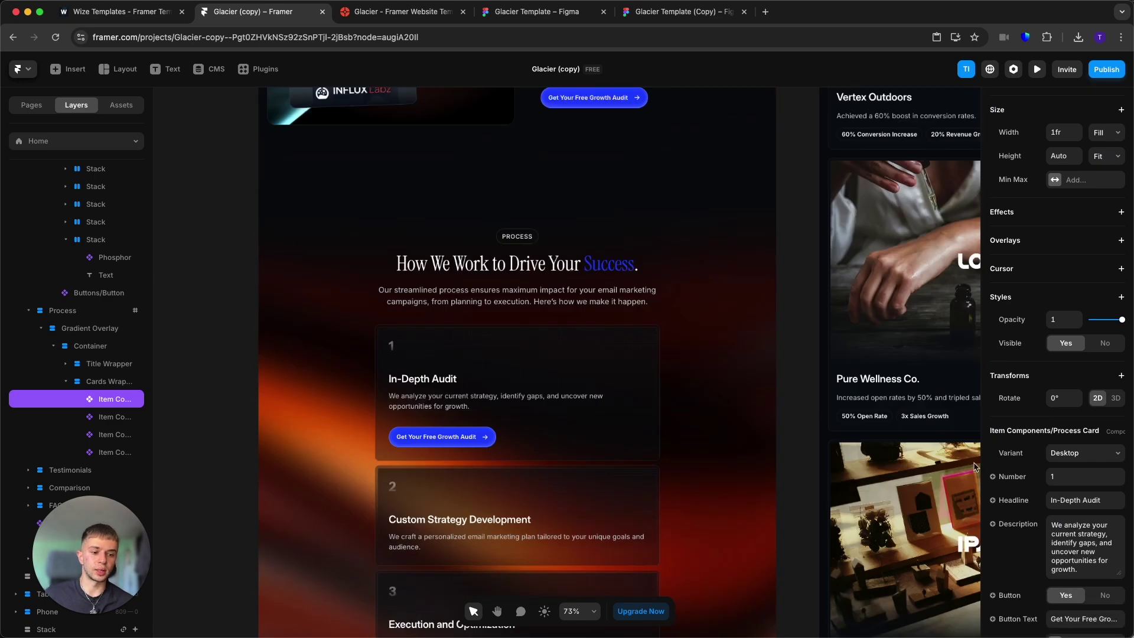
{"action": "scroll", "coordinate": [1081, 384], "scroll_direction": "down", "scroll_amount": 3}
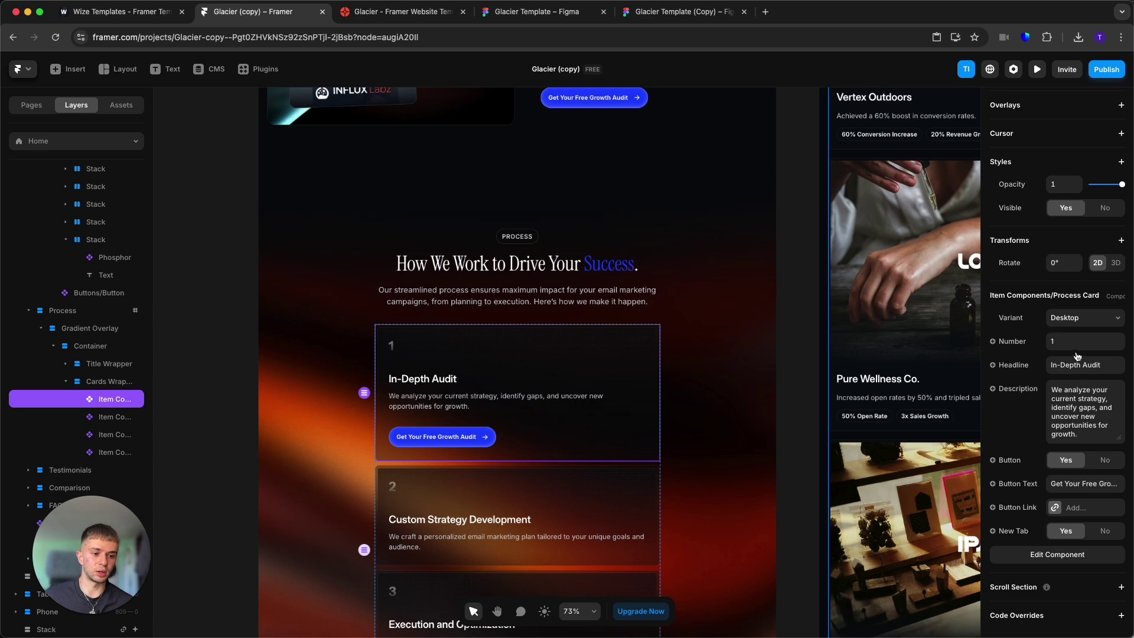
{"action": "scroll", "coordinate": [631, 333], "scroll_direction": "down", "scroll_amount": 3}
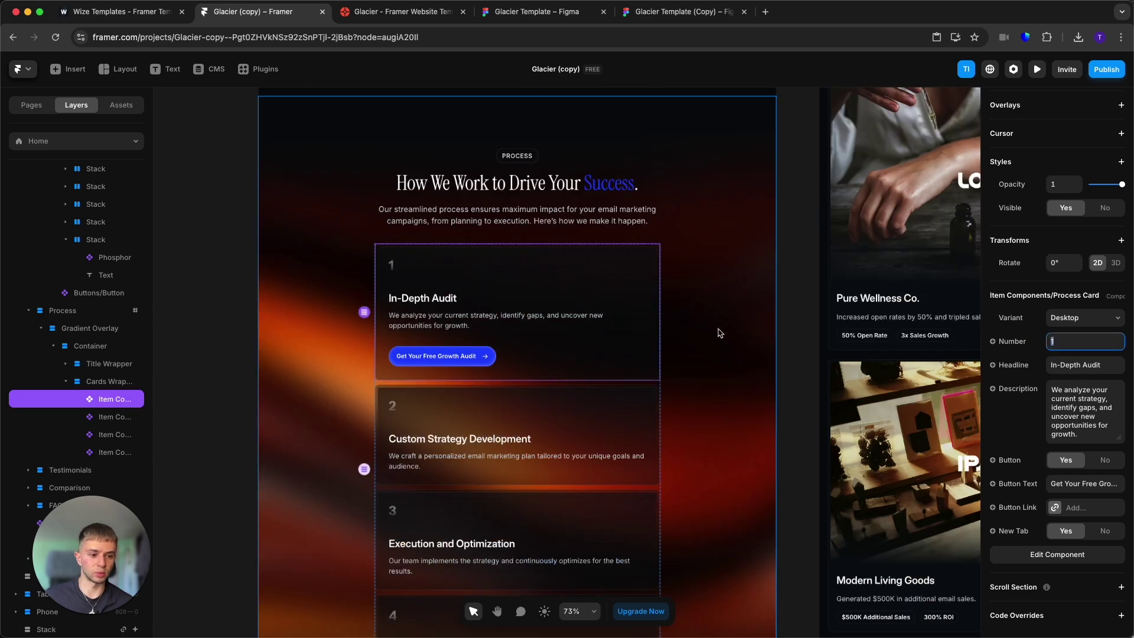
{"action": "scroll", "coordinate": [631, 333], "scroll_direction": "down", "scroll_amount": 5}
{"action": "left_click", "coordinate": [528, 316]}
{"action": "left_click", "coordinate": [524, 410]}
{"action": "left_click", "coordinate": [502, 469]}
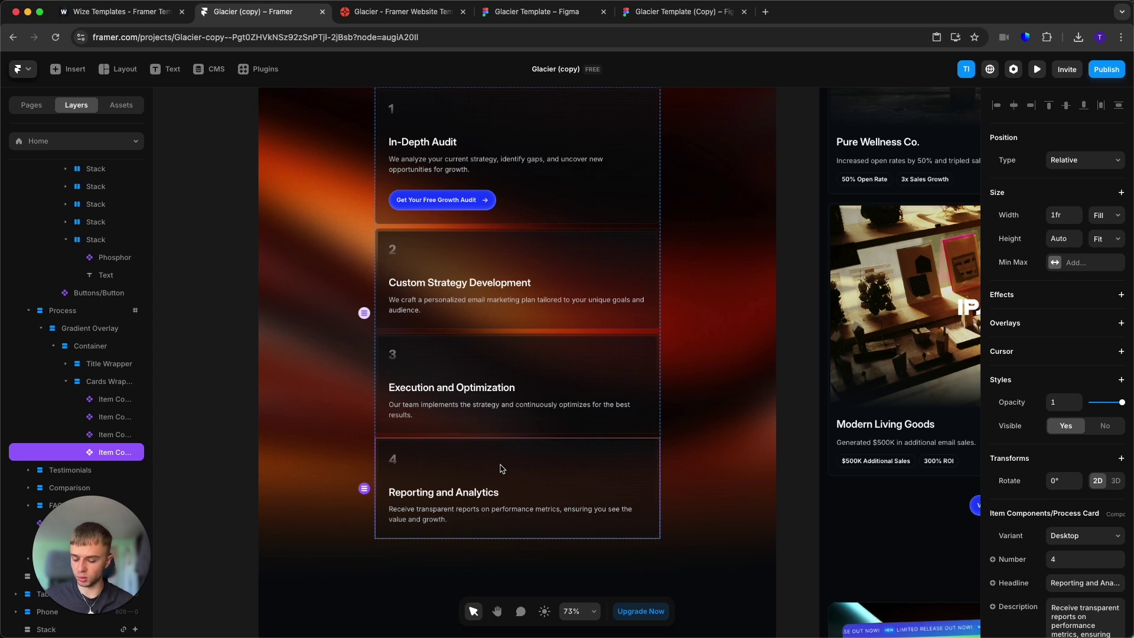
{"action": "key", "text": "ctrl+d"}
{"action": "scroll", "coordinate": [512, 488], "scroll_direction": "down", "scroll_amount": 3}
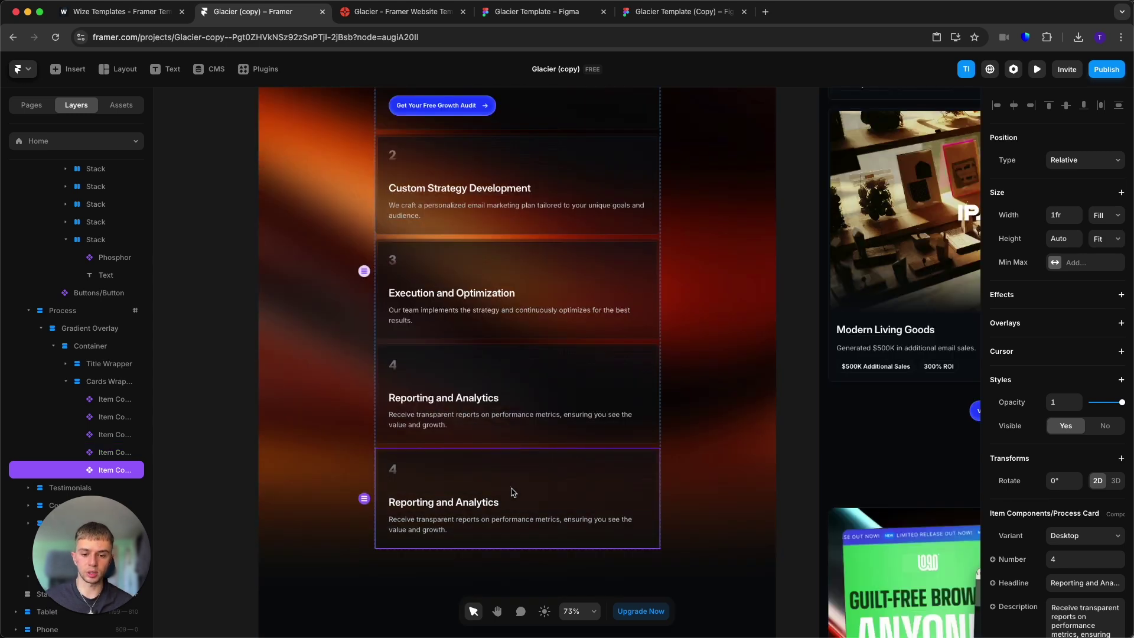
Set the duplicated process card's number to 5 and its headline to "Text"
{"action": "scroll", "coordinate": [1044, 465], "scroll_direction": "down", "scroll_amount": 3}
{"action": "type", "text": "5"}
{"action": "left_click", "coordinate": [1077, 407]}
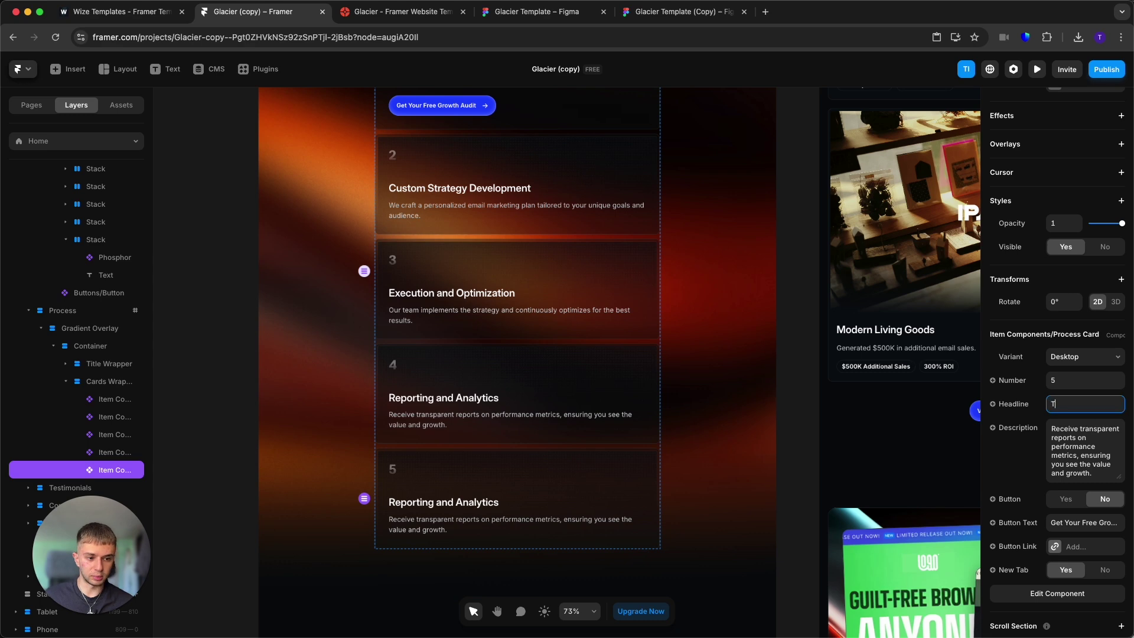
{"action": "left_click", "coordinate": [1080, 440]}
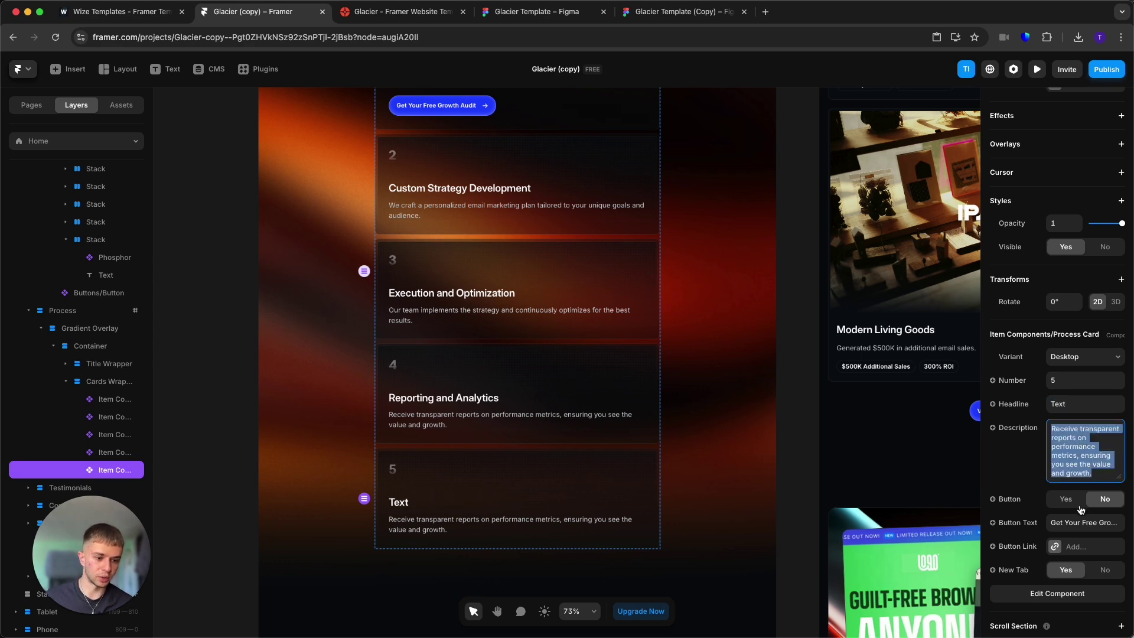
Enable the button on process card 5 and set its button text to "Text"
{"action": "left_click", "coordinate": [1075, 505]}
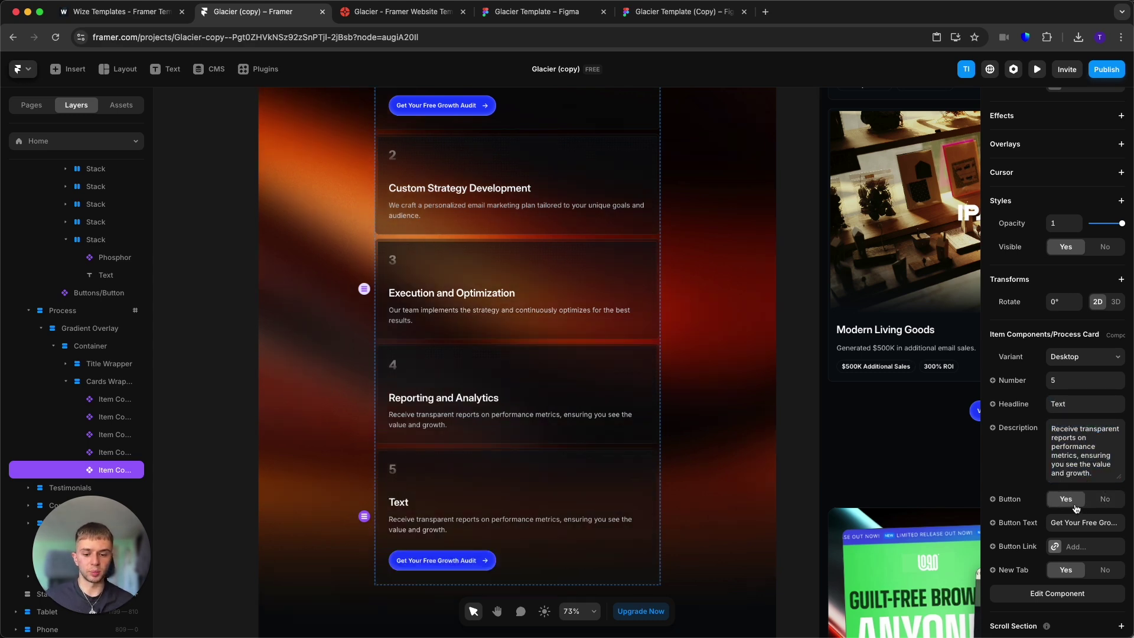
{"action": "scroll", "coordinate": [1077, 505], "scroll_direction": "down", "scroll_amount": 2}
{"action": "left_click", "coordinate": [1090, 489]}
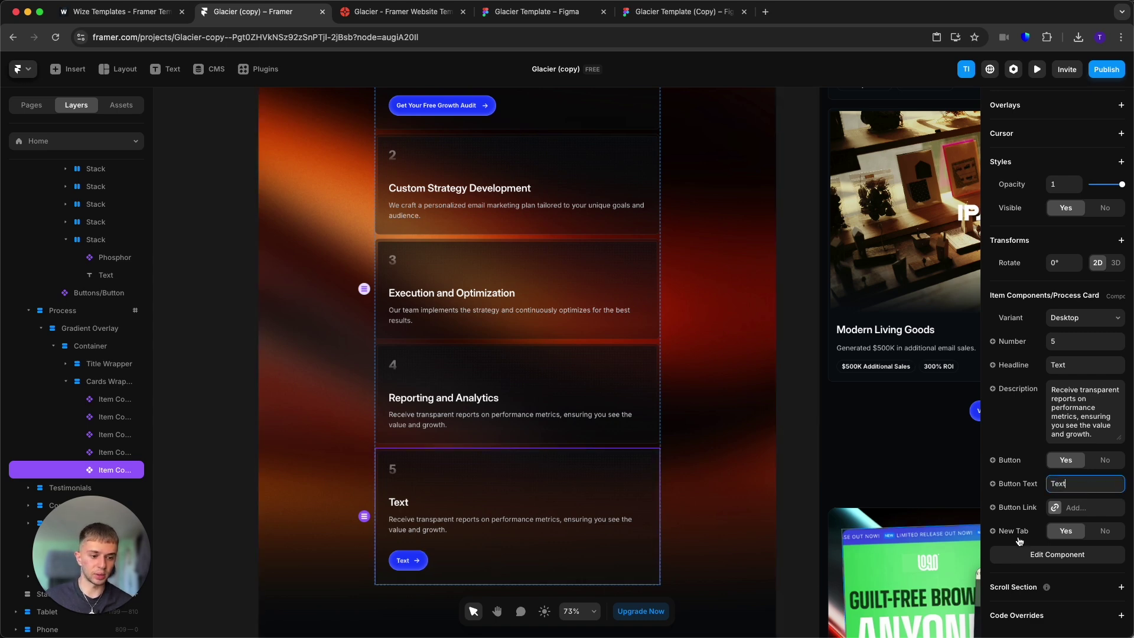
Link the button on process card 5 to /contact and toggle New Tab off and back to Yes
{"action": "left_click", "coordinate": [1072, 507]}
{"action": "left_click", "coordinate": [914, 539]}
{"action": "left_click", "coordinate": [942, 477]}
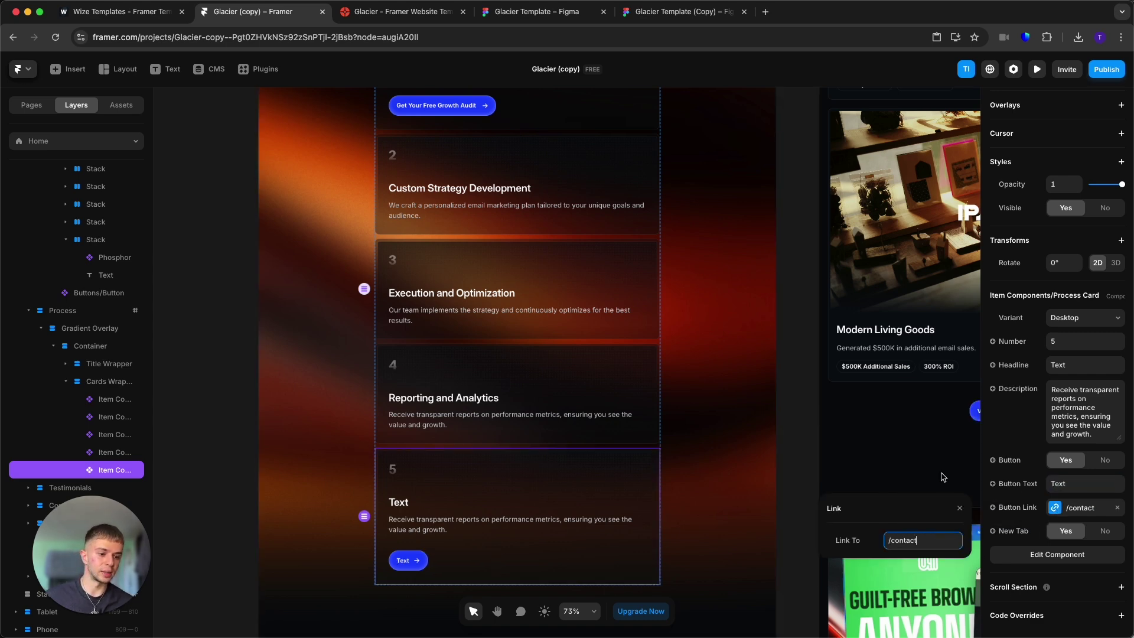
{"action": "left_click", "coordinate": [1092, 537]}
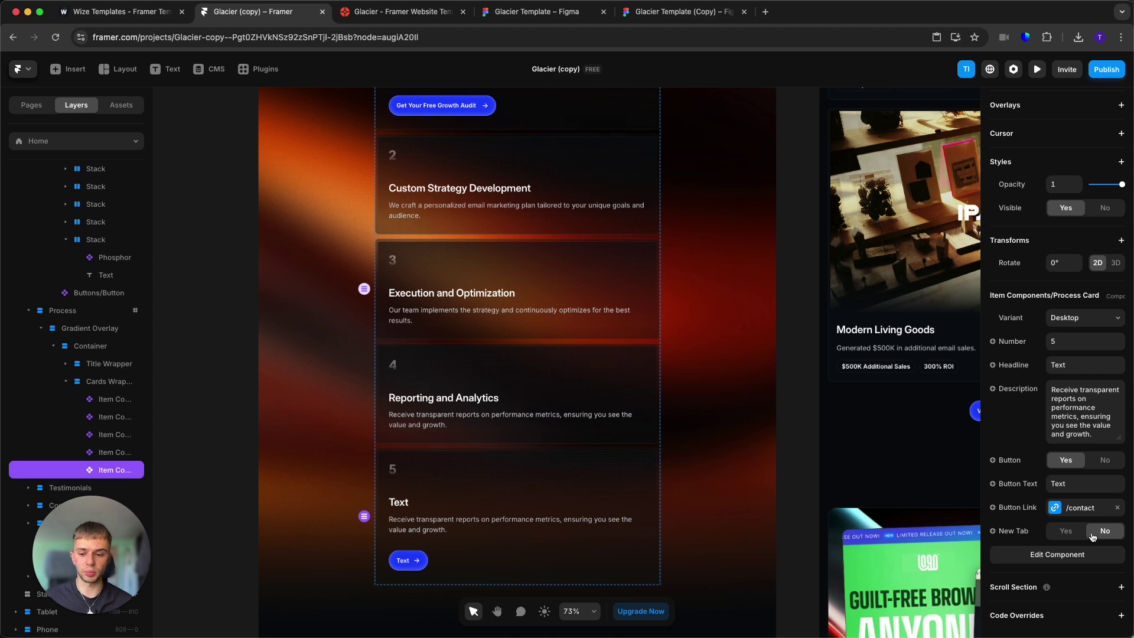
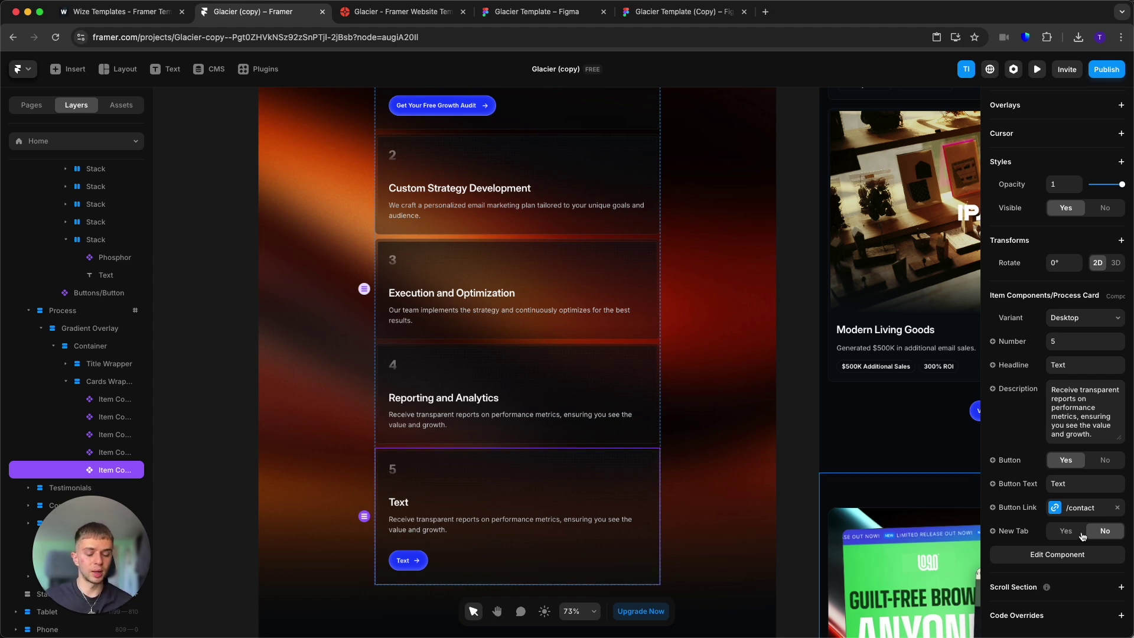
{"action": "left_click", "coordinate": [1063, 531]}
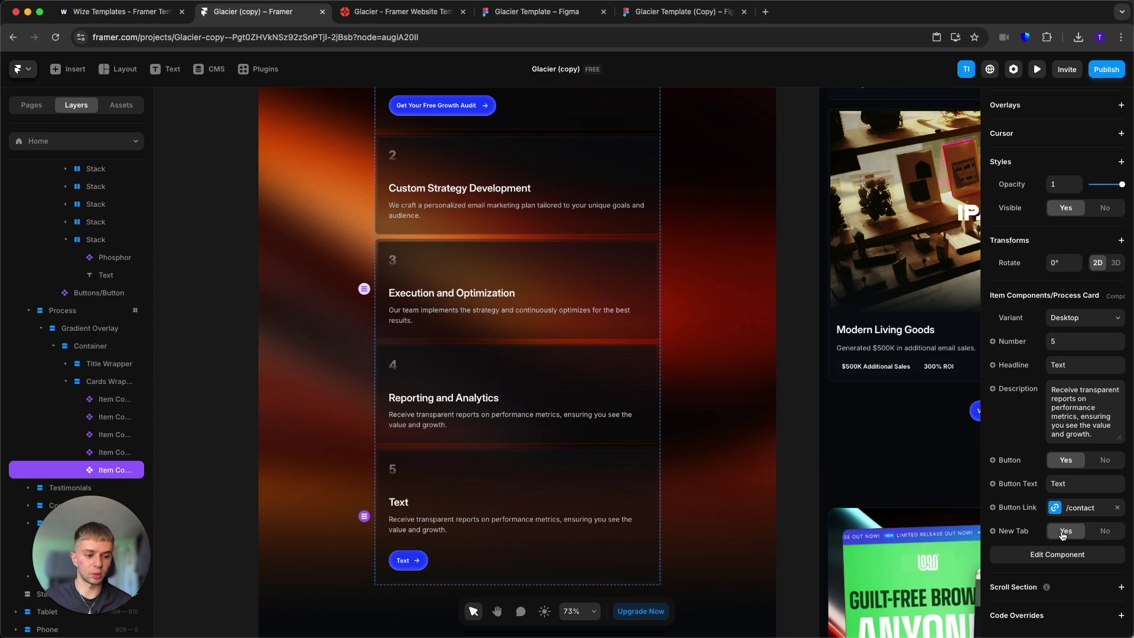
Select the Process section layer that contains the Gradient Overlay and open its background image fill
{"action": "scroll", "coordinate": [714, 543], "scroll_direction": "down", "scroll_amount": 10}
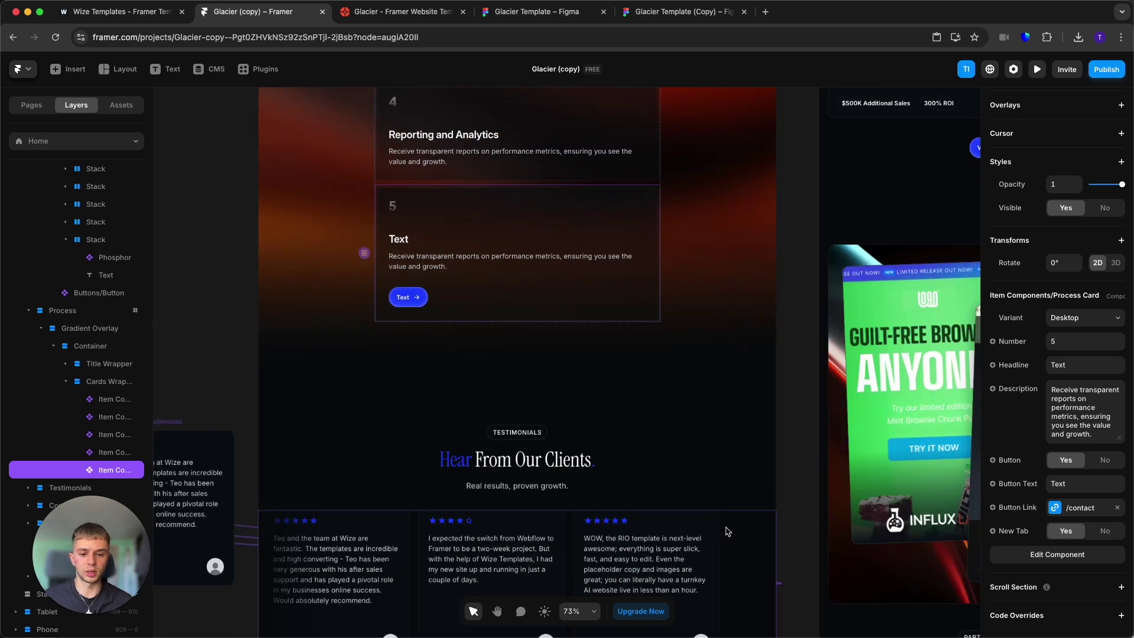
{"action": "scroll", "coordinate": [727, 533], "scroll_direction": "up", "scroll_amount": 5}
{"action": "left_click", "coordinate": [756, 352]}
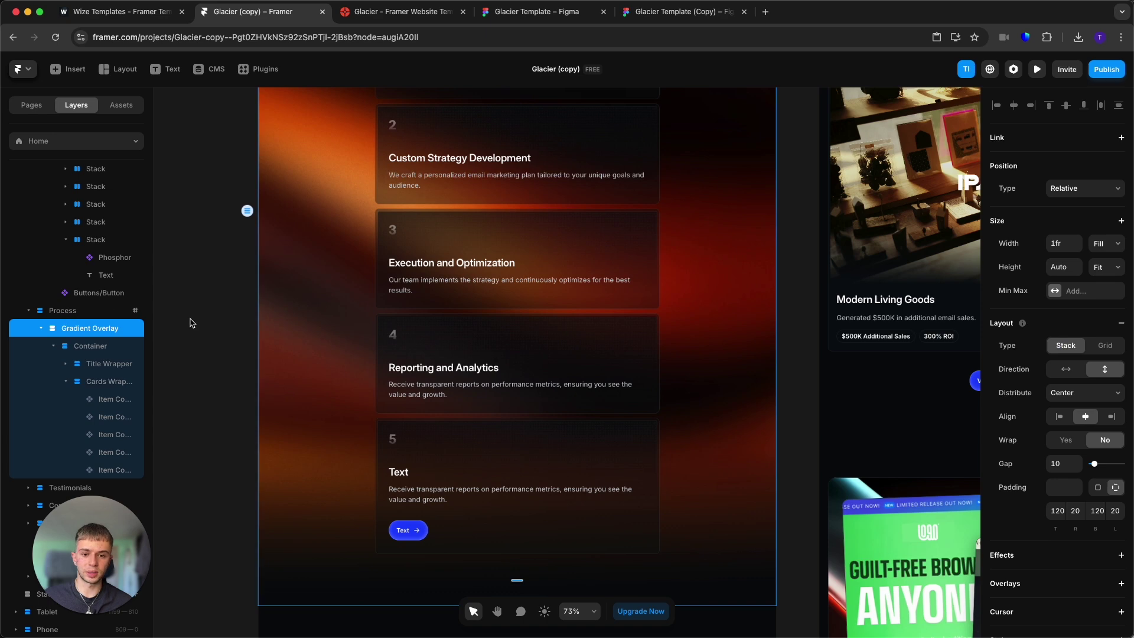
{"action": "left_click", "coordinate": [50, 313]}
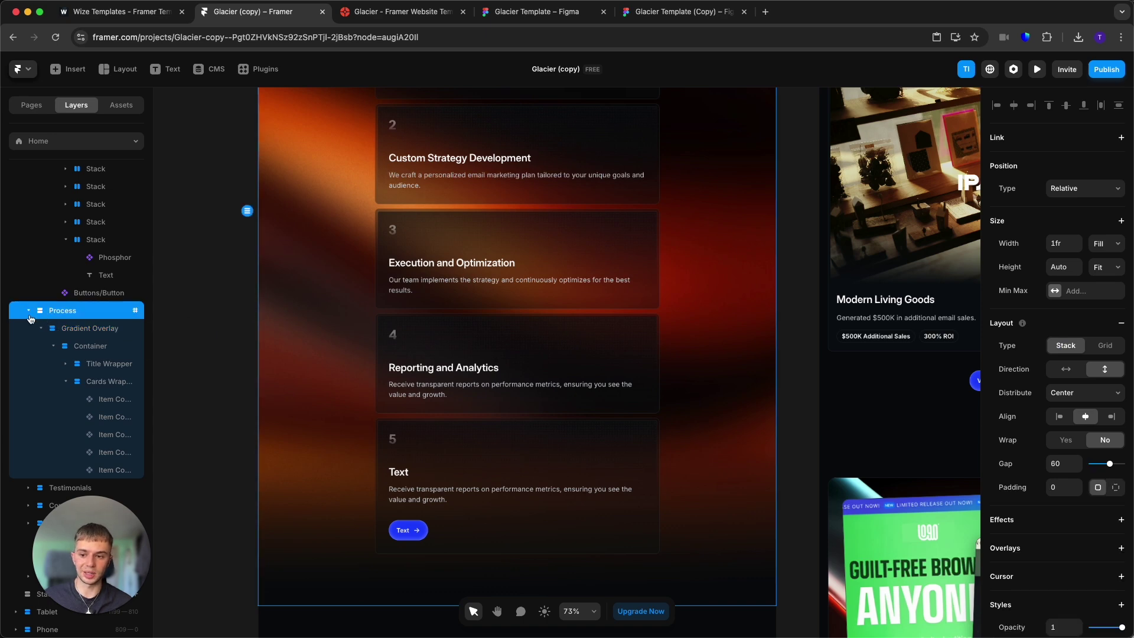
{"action": "left_click", "coordinate": [86, 327]}
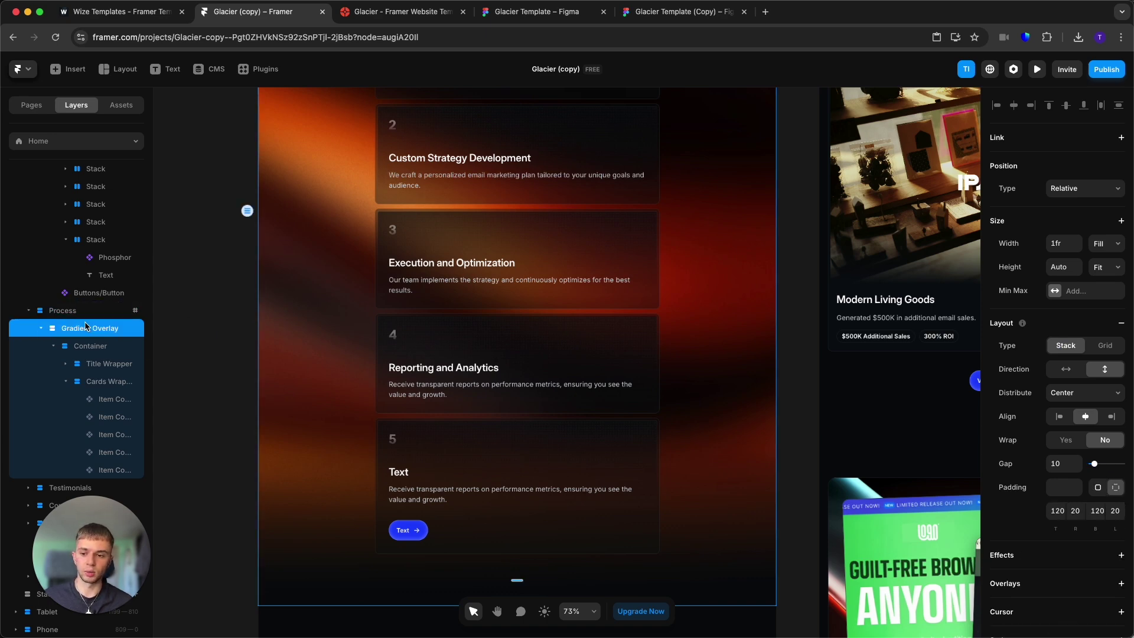
{"action": "left_click", "coordinate": [32, 311]}
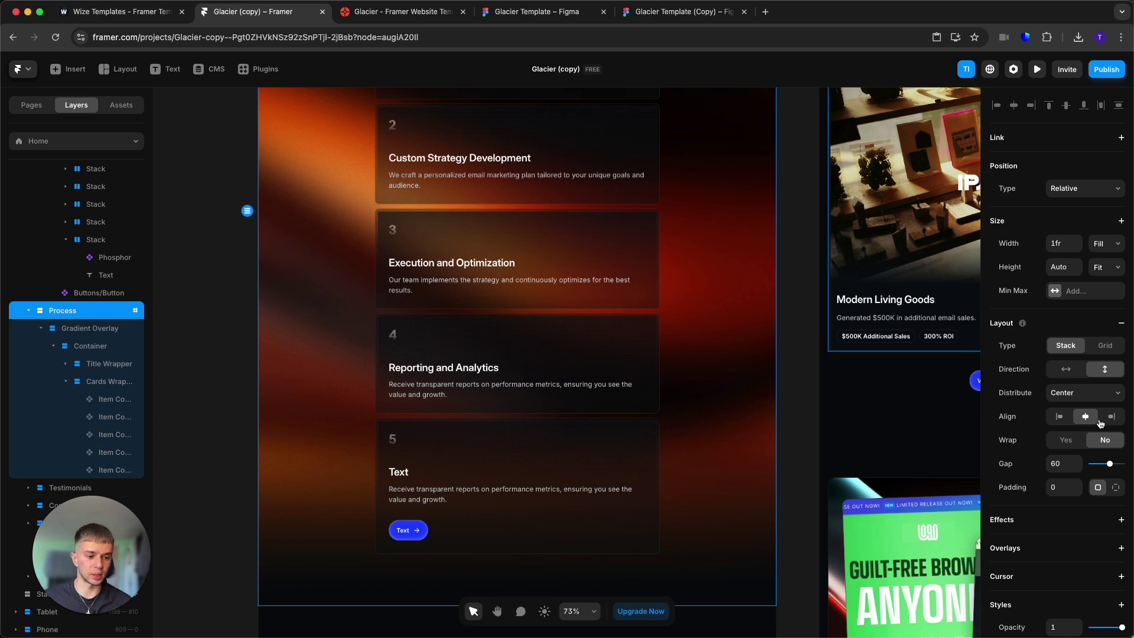
{"action": "scroll", "coordinate": [1088, 405], "scroll_direction": "down", "scroll_amount": 10}
{"action": "left_click", "coordinate": [1054, 301]}
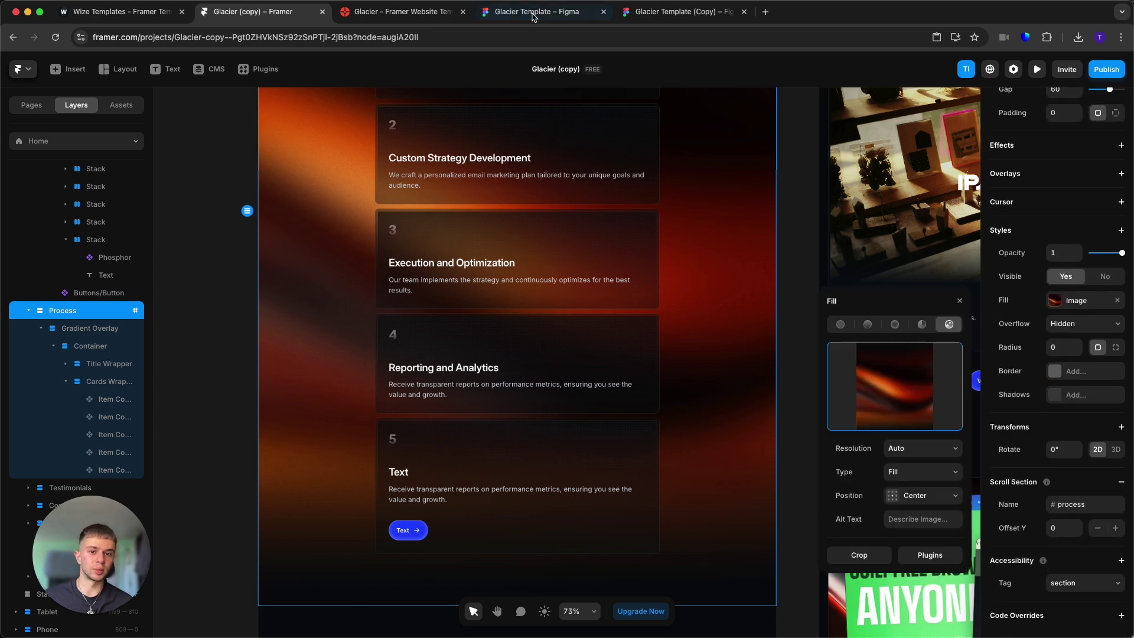
Select the blue Process background group in the Glacier Template (Copy) Figma file, return to Framer and close the section's fill settings
{"action": "left_click", "coordinate": [661, 11]}
{"action": "scroll", "coordinate": [628, 260], "scroll_direction": "down", "scroll_amount": 5}
{"action": "scroll", "coordinate": [679, 354], "scroll_direction": "down", "scroll_amount": 5}
{"action": "key", "text": "Escape"}
{"action": "left_click", "coordinate": [701, 444]}
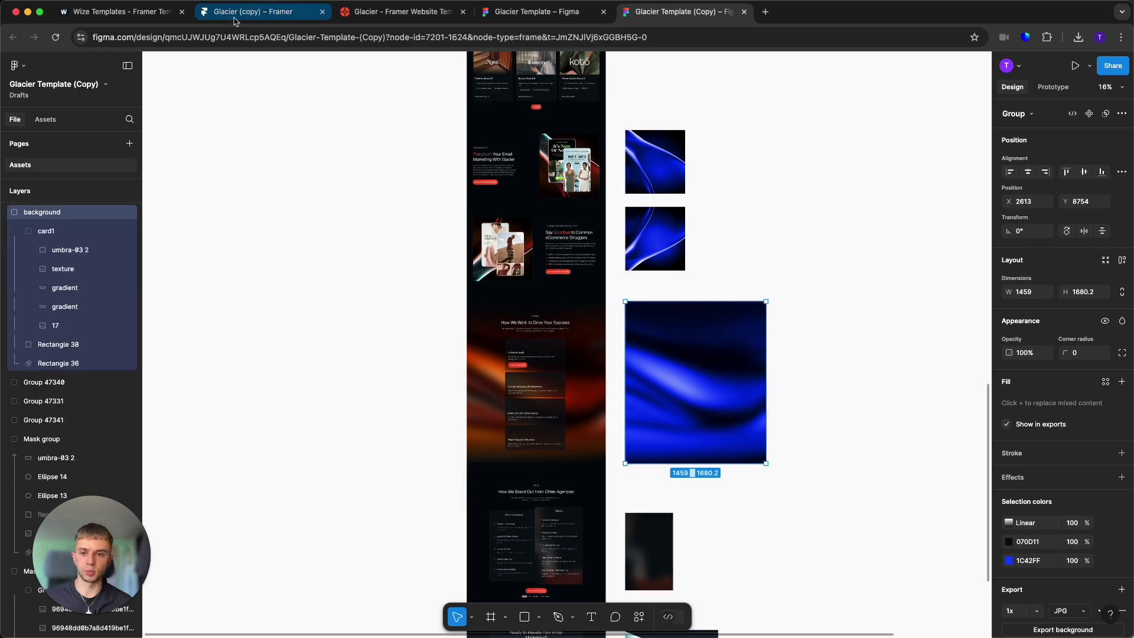
{"action": "left_click", "coordinate": [252, 12]}
{"action": "mouse_move", "coordinate": [898, 393]}
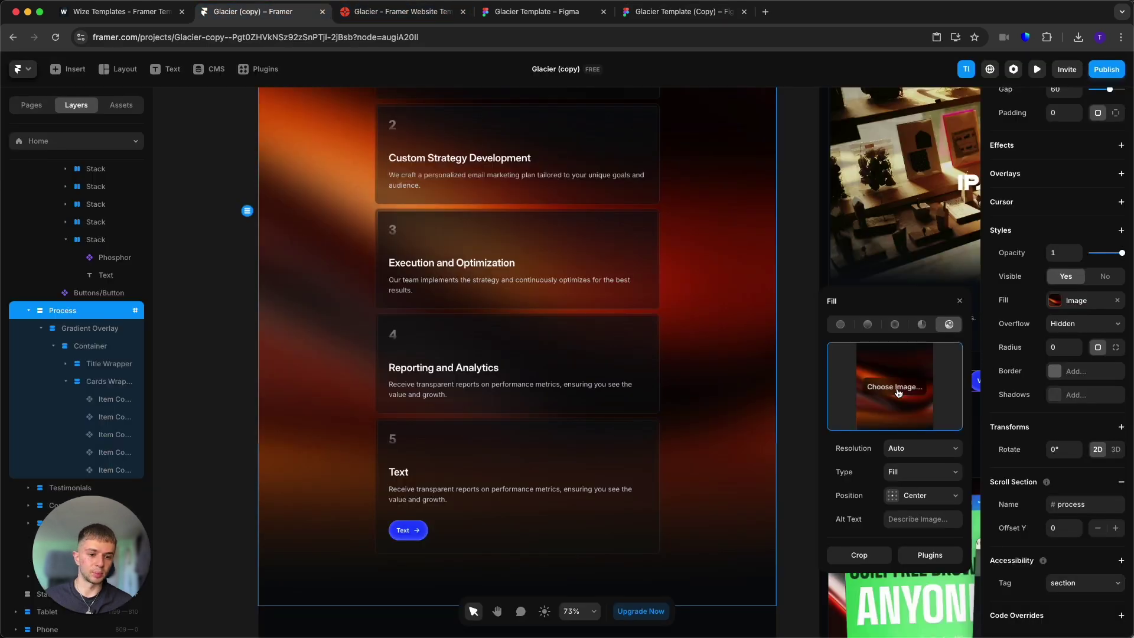
{"action": "left_click", "coordinate": [794, 391]}
Move the off-page testimonial cards level with the Testimonials ticker and select the ticker to check its connected cards
{"action": "scroll", "coordinate": [793, 390], "scroll_direction": "down", "scroll_amount": 10}
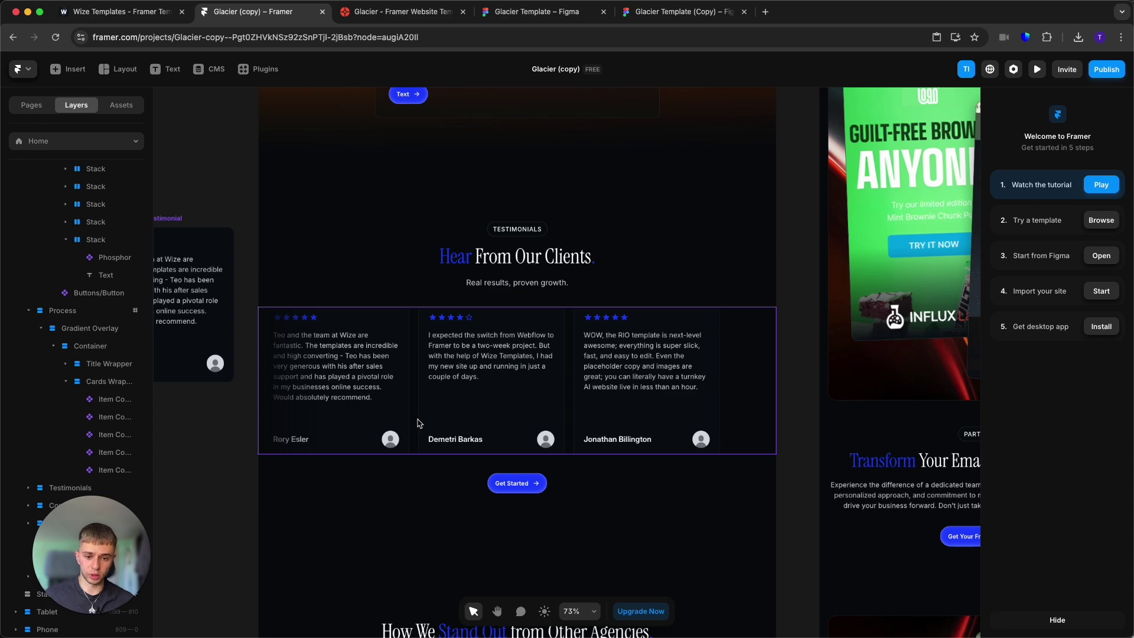
{"action": "scroll", "coordinate": [467, 415], "scroll_direction": "down", "scroll_amount": 5}
{"action": "left_click", "coordinate": [345, 307]}
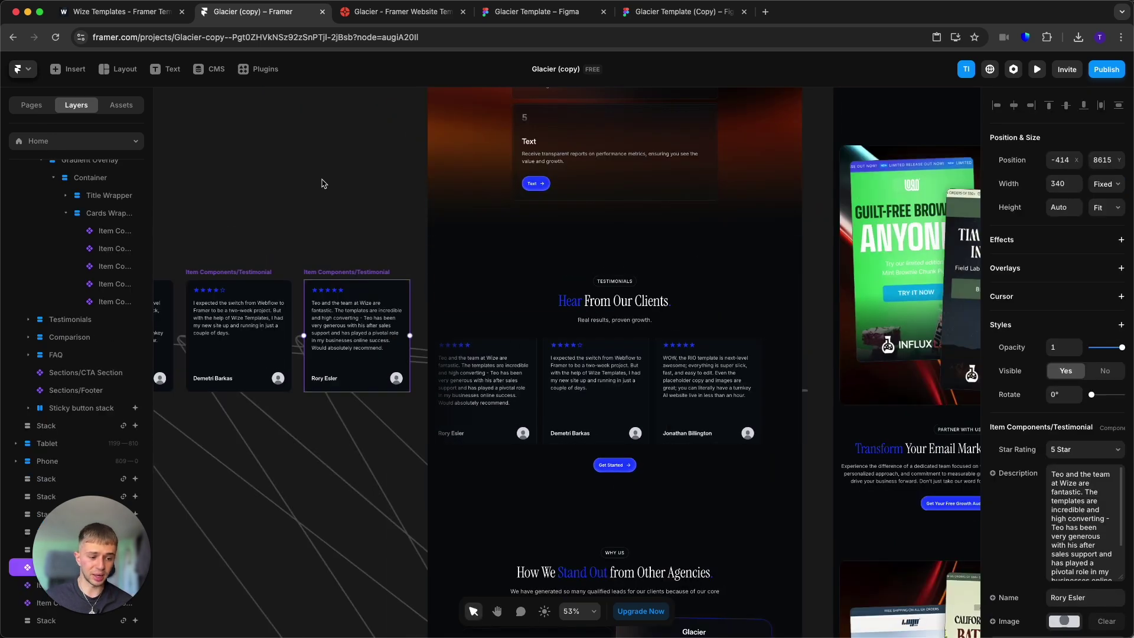
{"action": "scroll", "coordinate": [458, 147], "scroll_direction": "down", "scroll_amount": 2}
{"action": "left_click_drag", "start_coordinate": [224, 189], "coordinate": [583, 378]}
{"action": "left_click", "coordinate": [756, 350]}
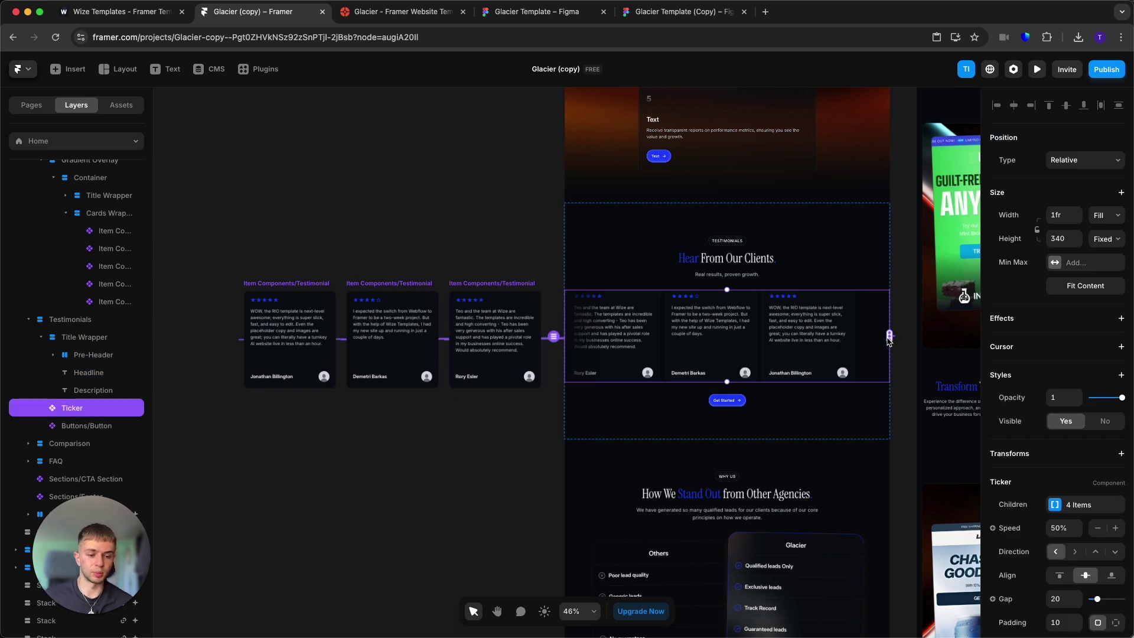
{"action": "left_click", "coordinate": [334, 176]}
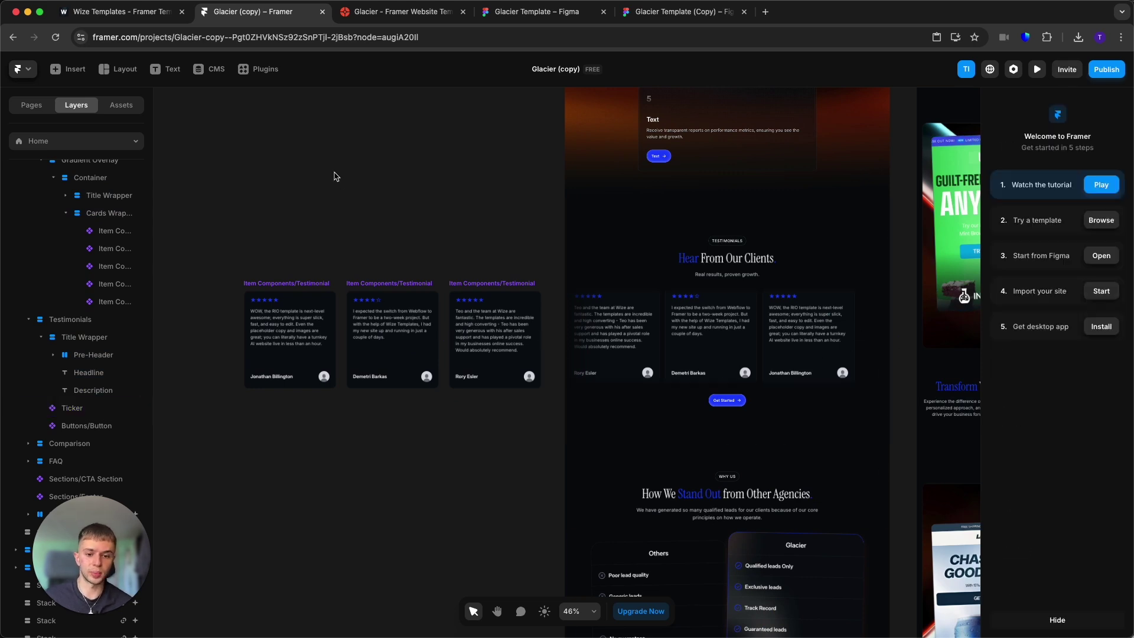
Try a 4 Star rating on the off-page testimonial card nearest the page and restore it to 5 Star
{"action": "scroll", "coordinate": [436, 332], "scroll_direction": "up", "scroll_amount": 3}
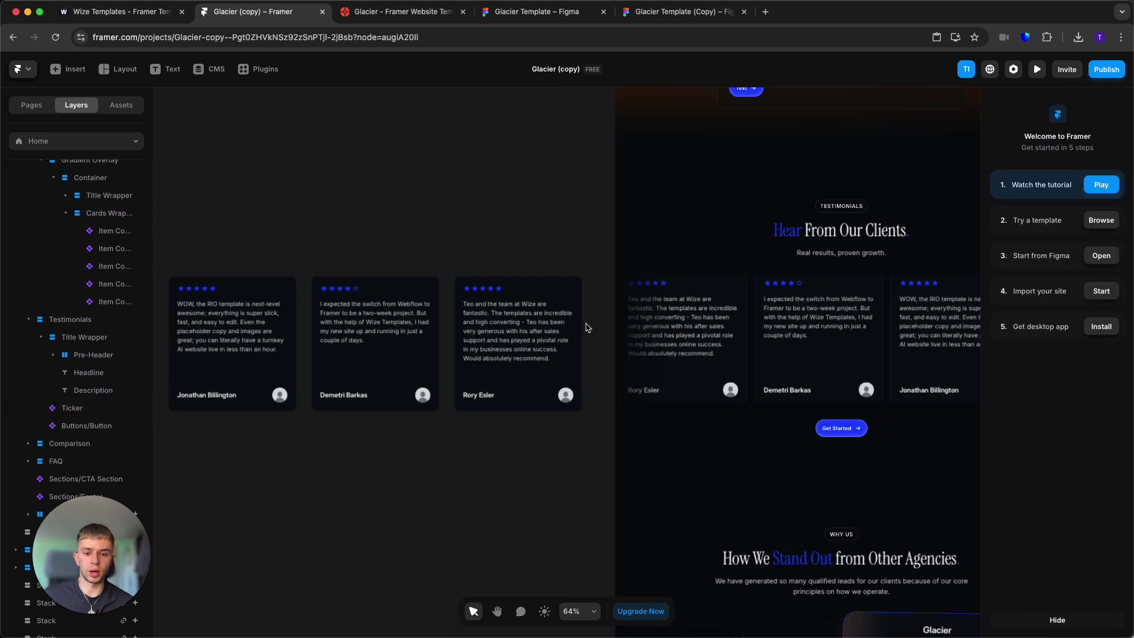
{"action": "left_click", "coordinate": [514, 269]}
{"action": "scroll", "coordinate": [1066, 548], "scroll_direction": "down", "scroll_amount": 3}
{"action": "scroll", "coordinate": [1066, 548], "scroll_direction": "up", "scroll_amount": 3}
{"action": "left_click", "coordinate": [1084, 449]}
{"action": "left_click", "coordinate": [1087, 462]}
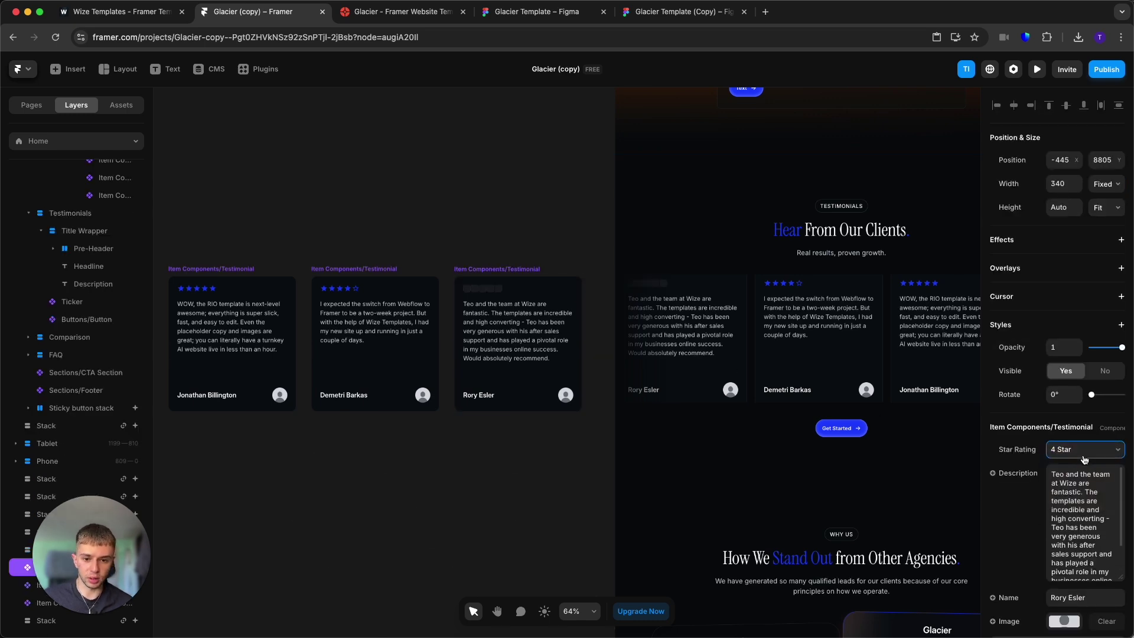
{"action": "left_click", "coordinate": [1082, 450]}
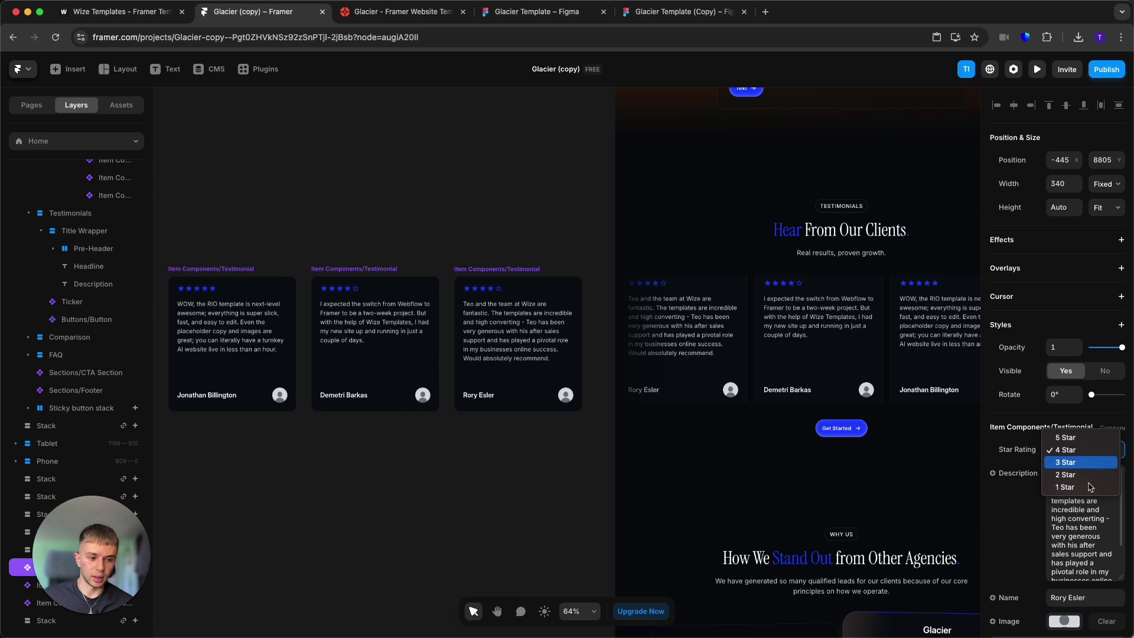
{"action": "left_click", "coordinate": [1065, 437]}
Examine the description, name and image properties of the off-page testimonial card nearest the page
{"action": "triple_click", "coordinate": [1106, 535]}
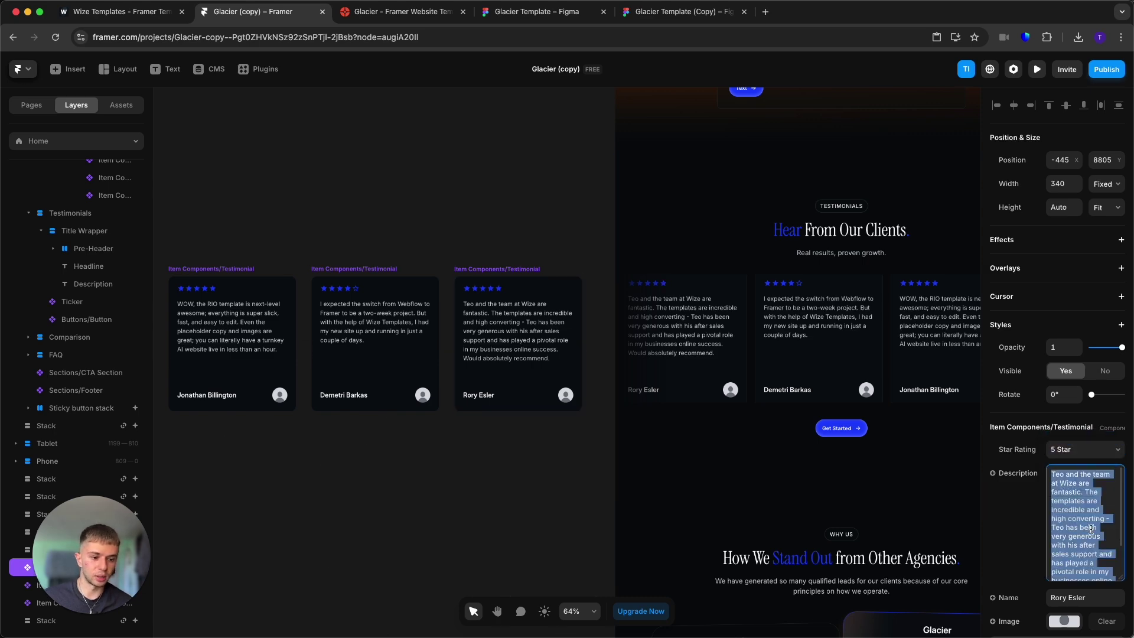
{"action": "scroll", "coordinate": [503, 330], "scroll_direction": "up", "scroll_amount": 5}
{"action": "scroll", "coordinate": [1027, 565], "scroll_direction": "down", "scroll_amount": 2}
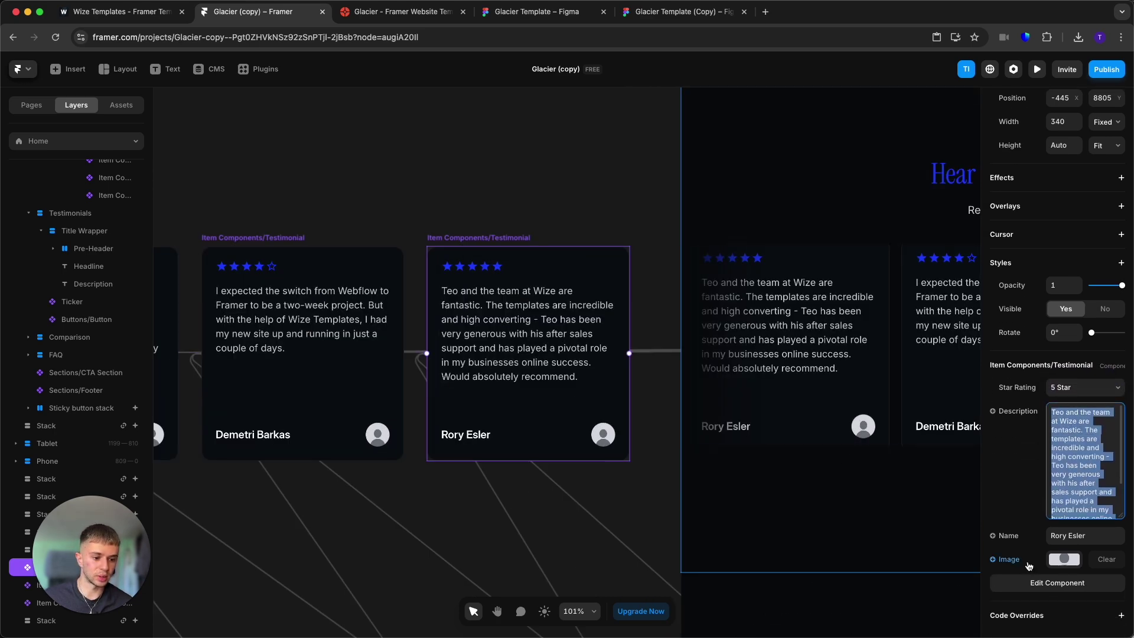
{"action": "triple_click", "coordinate": [1077, 536]}
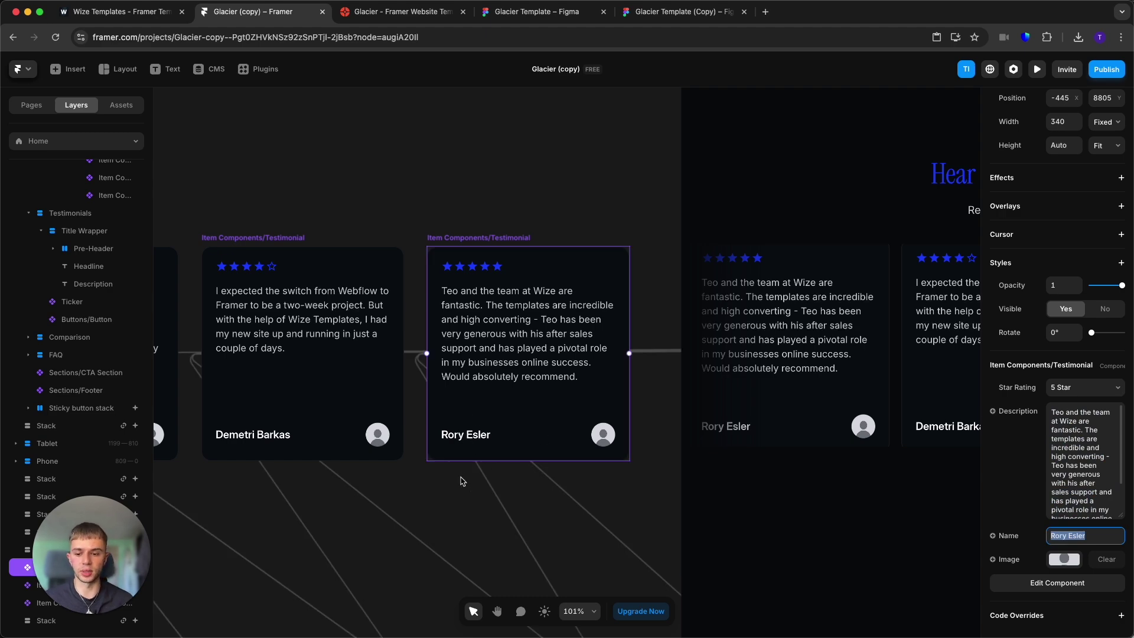
Duplicate the testimonial card nearest the page to the far left of the off-page row and select the Testimonials ticker
{"action": "scroll", "coordinate": [459, 216], "scroll_direction": "down", "scroll_amount": 5}
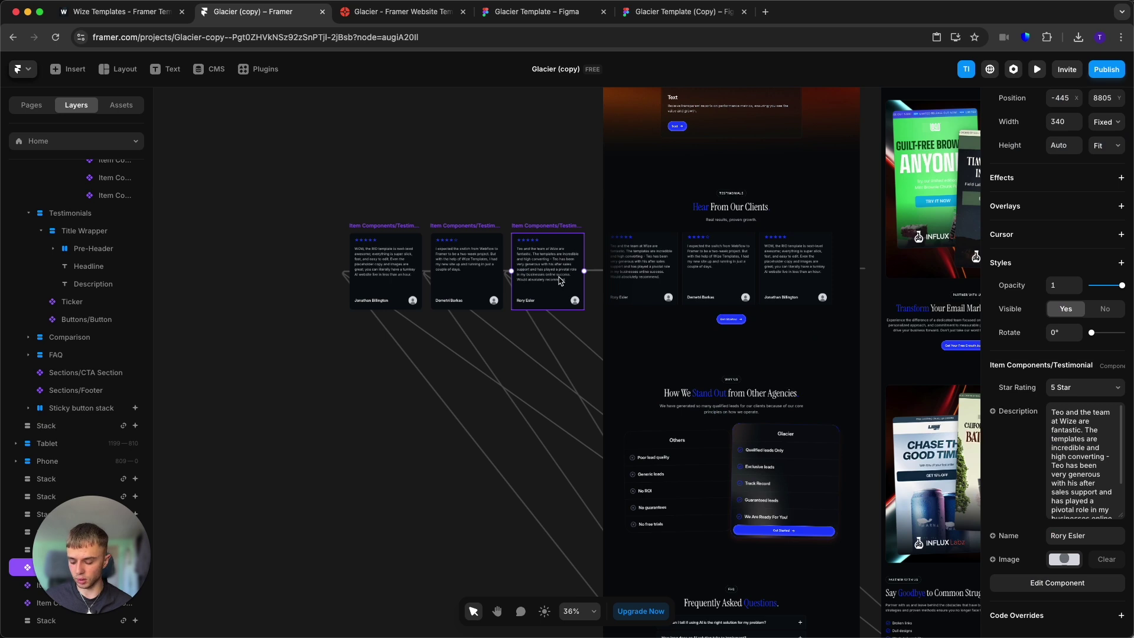
{"action": "left_click_drag", "start_coordinate": [561, 278], "coordinate": [323, 238]}
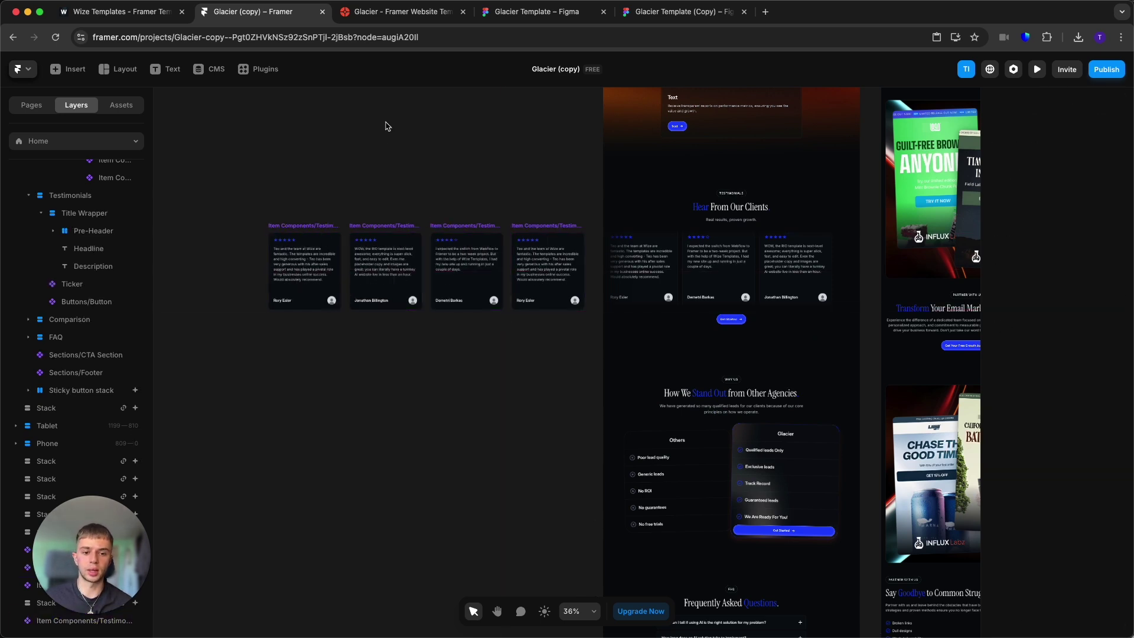
{"action": "left_click", "coordinate": [854, 276]}
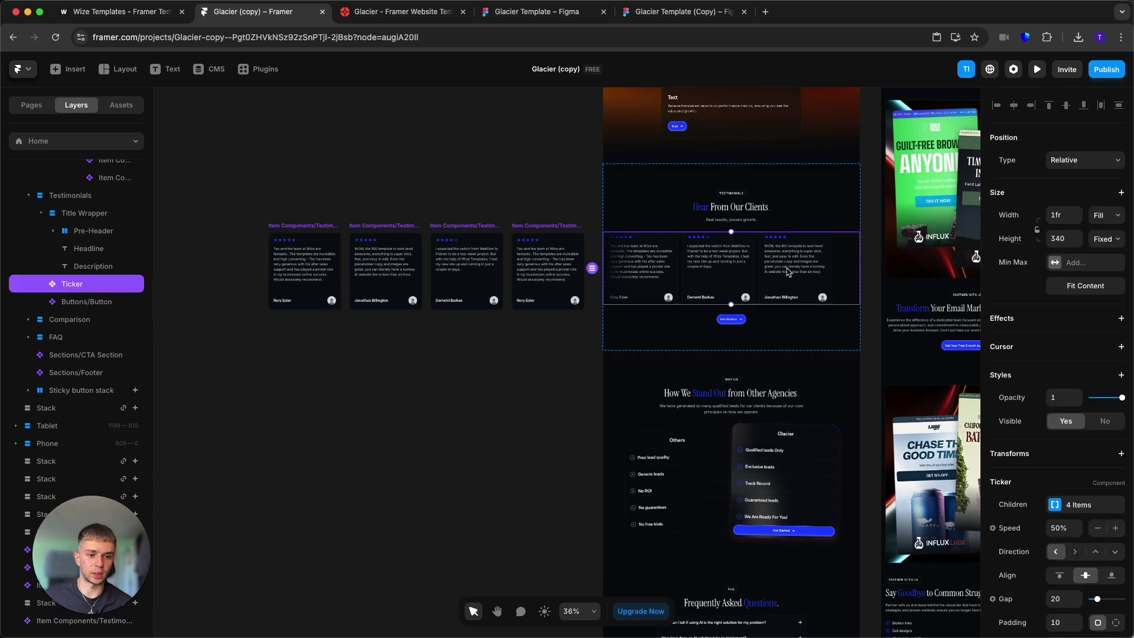
Delete the duplicated testimonial card at the far left of the off-page row
{"action": "left_click", "coordinate": [278, 324]}
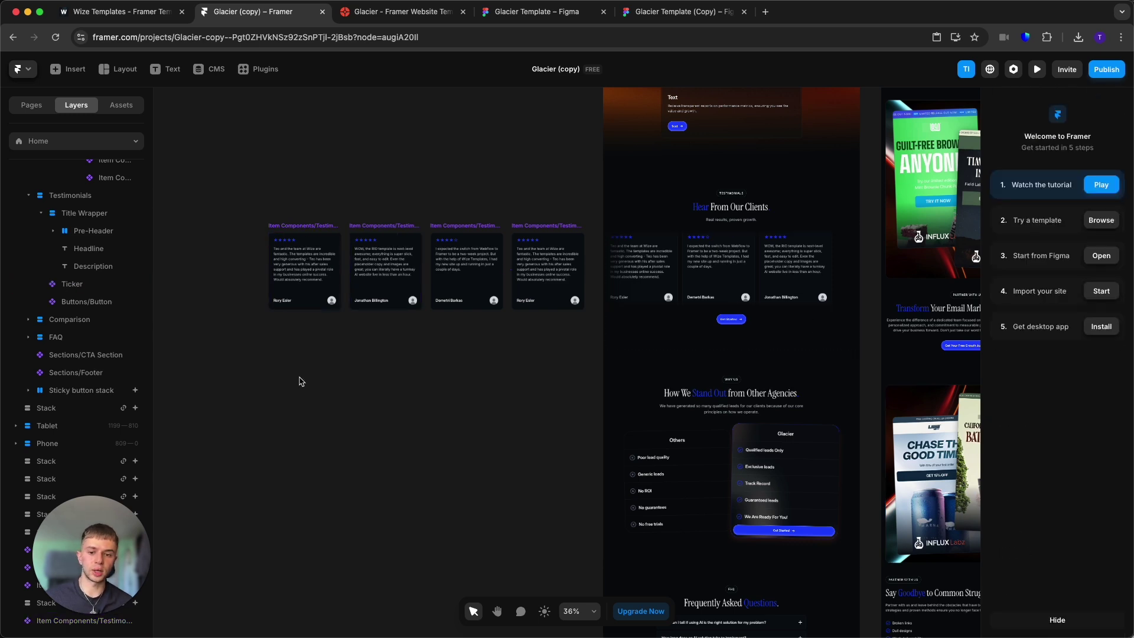
{"action": "left_click", "coordinate": [293, 305]}
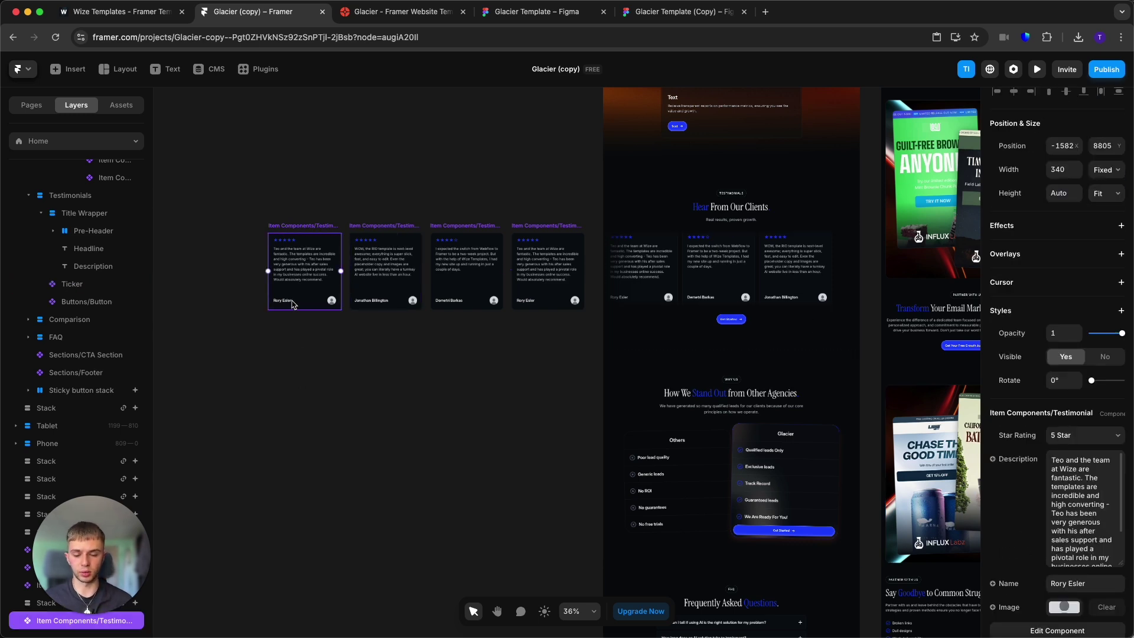
{"action": "key", "text": "Delete"}
Open the Why Us section's comparison component on its own editing canvas and bring the Desktop variant into view
{"action": "scroll", "coordinate": [413, 451], "scroll_direction": "up", "scroll_amount": 5}
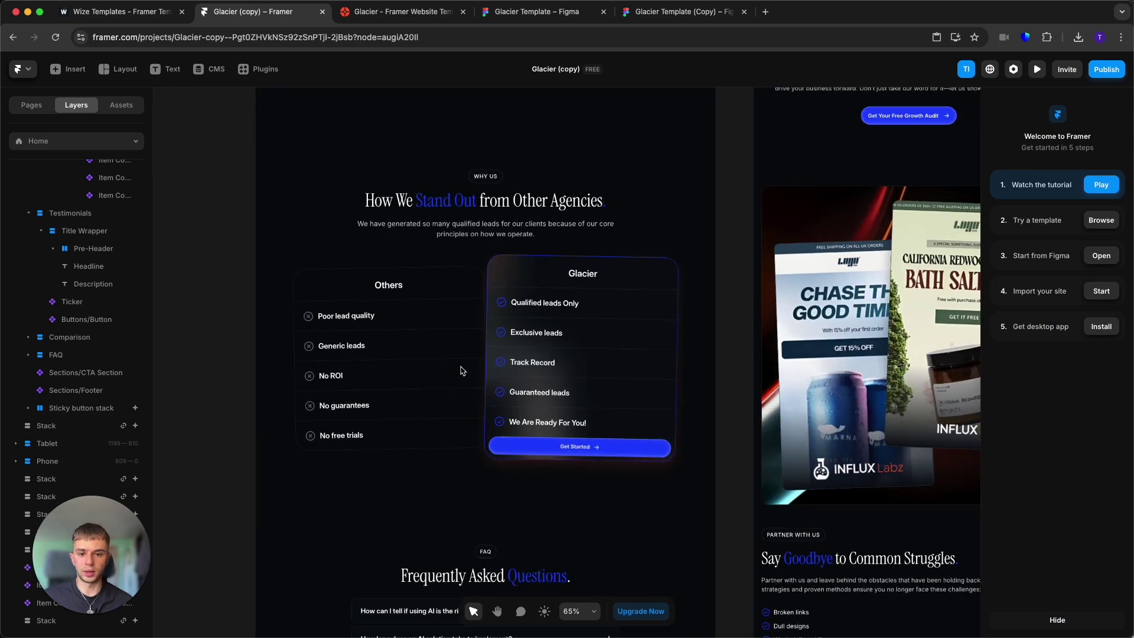
{"action": "scroll", "coordinate": [465, 380], "scroll_direction": "down", "scroll_amount": 2}
{"action": "scroll", "coordinate": [469, 393], "scroll_direction": "up", "scroll_amount": 1}
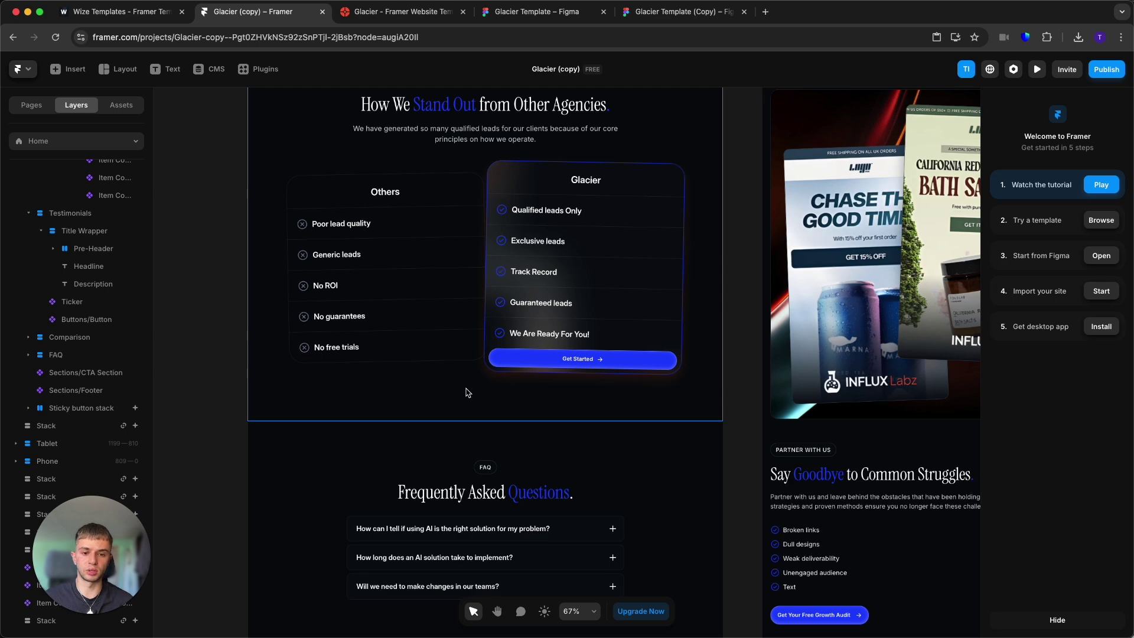
{"action": "scroll", "coordinate": [468, 393], "scroll_direction": "up", "scroll_amount": 5}
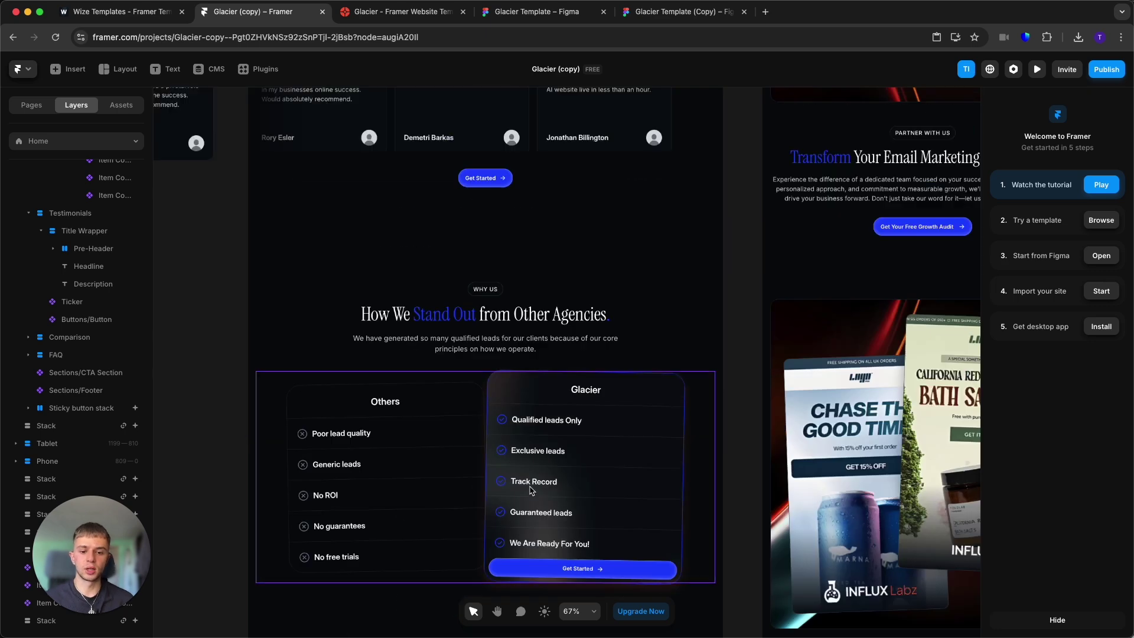
{"action": "left_click", "coordinate": [414, 428]}
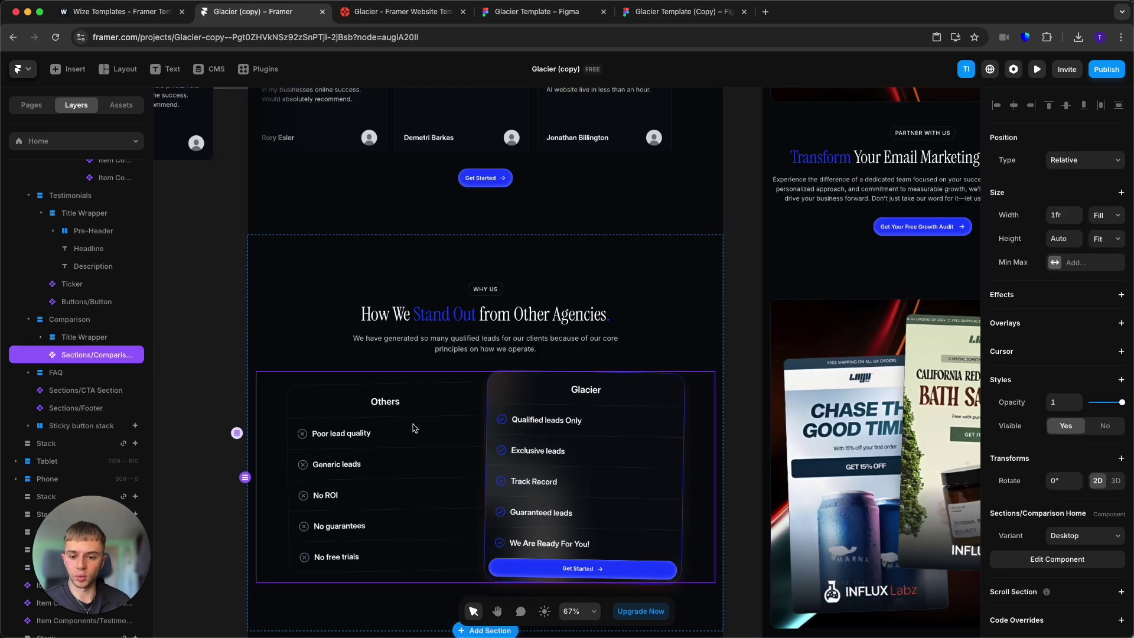
{"action": "double_click", "coordinate": [415, 427]}
{"action": "left_click", "coordinate": [507, 266]}
{"action": "scroll", "coordinate": [676, 295], "scroll_direction": "down", "scroll_amount": 3}
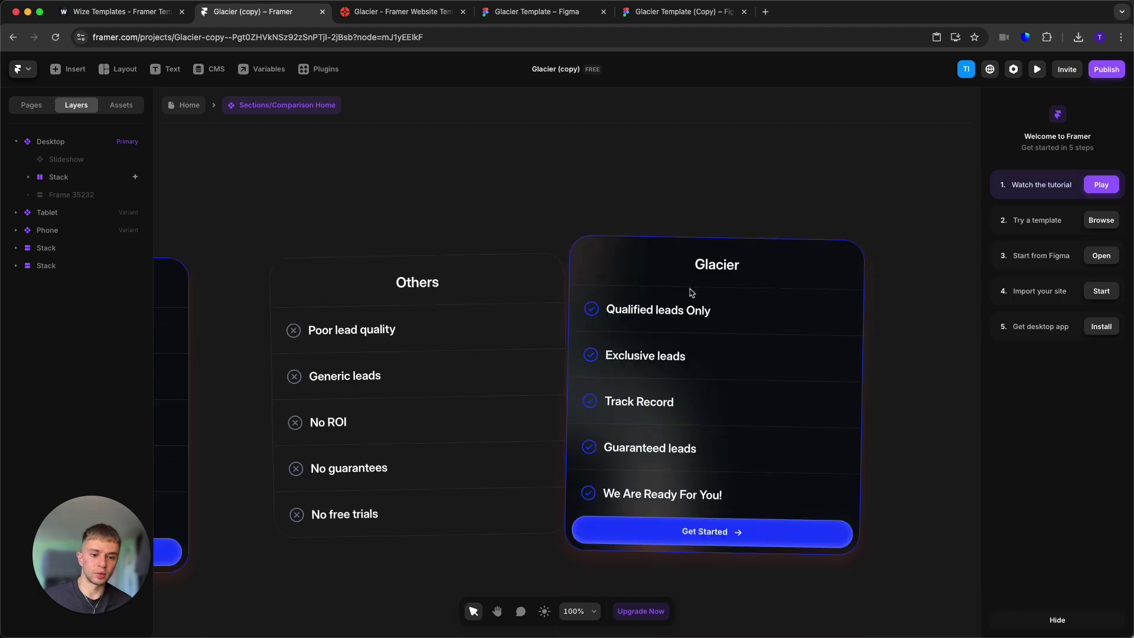
Check that the Glacier card's heading and first three benefit texts can be selected for editing in the Desktop variant
{"action": "double_click", "coordinate": [729, 267]}
{"action": "left_click", "coordinate": [633, 308]}
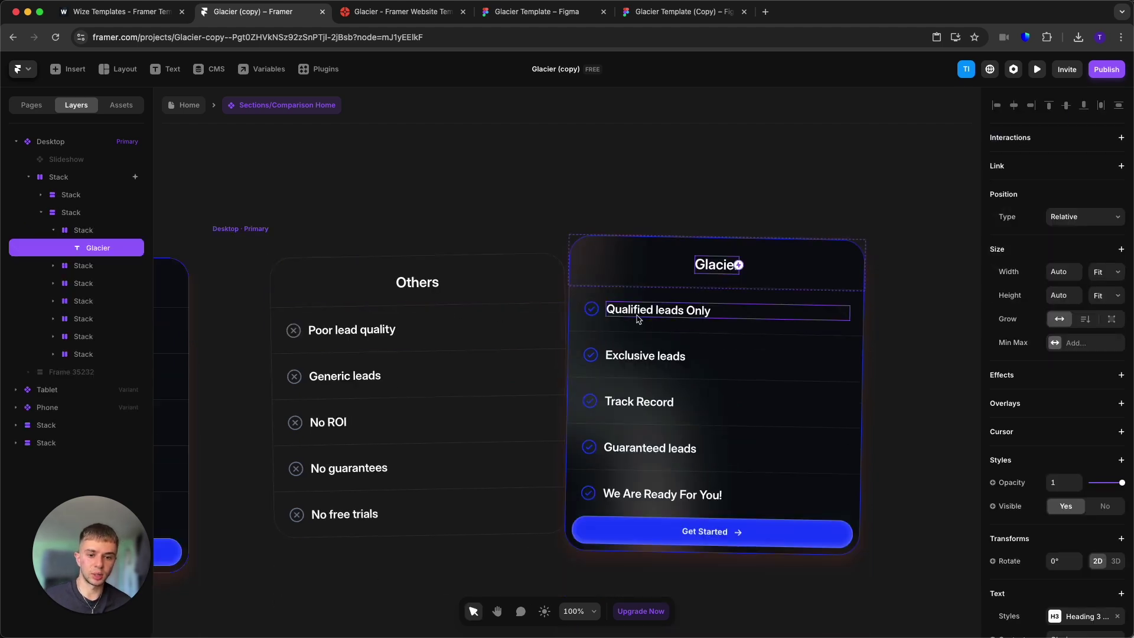
{"action": "double_click", "coordinate": [656, 309]}
{"action": "left_click", "coordinate": [646, 359]}
{"action": "double_click", "coordinate": [647, 360]}
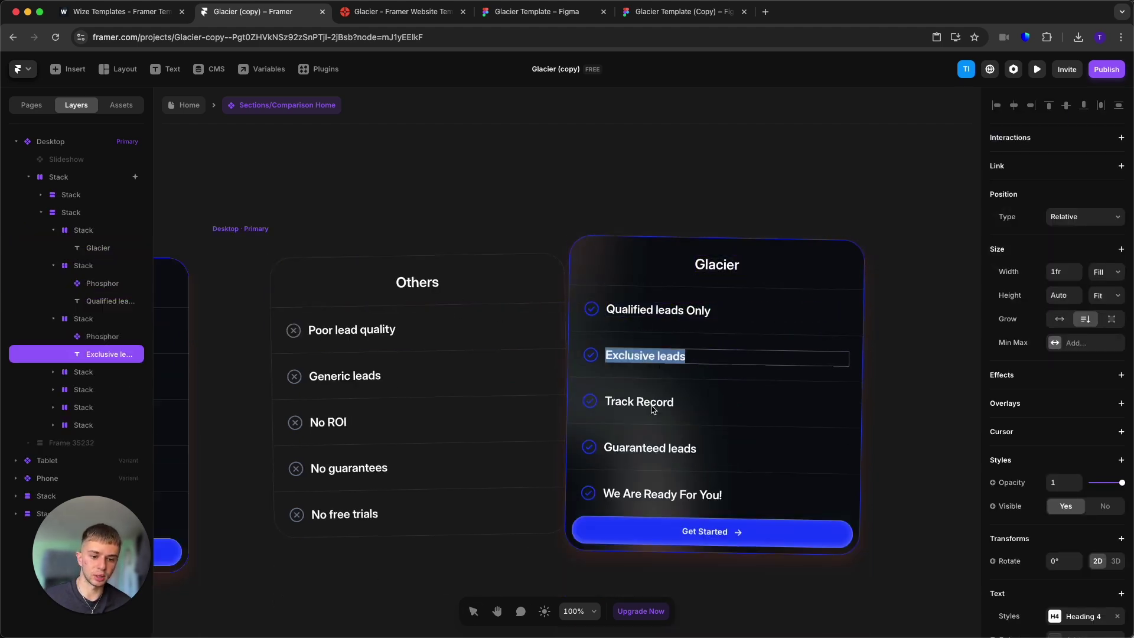
{"action": "left_click", "coordinate": [649, 405]}
{"action": "double_click", "coordinate": [650, 405]}
{"action": "scroll", "coordinate": [650, 405], "scroll_direction": "down", "scroll_amount": 2}
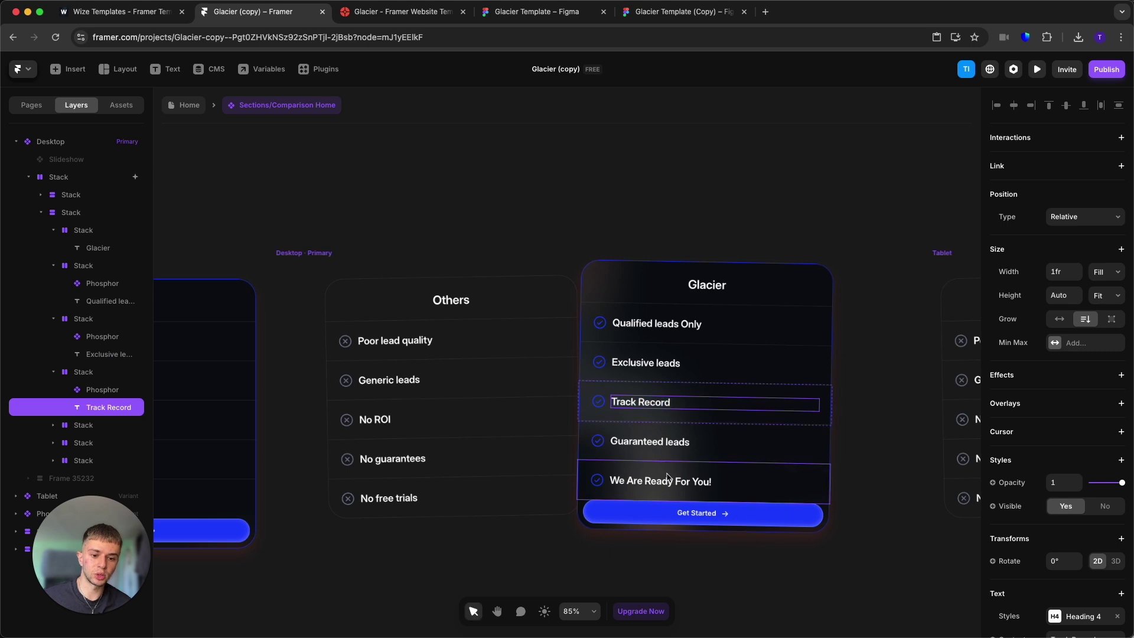
Try duplicating the Guaranteed leads row in the Desktop variant's Glacier card and undo the duplication
{"action": "left_click", "coordinate": [656, 475]}
{"action": "left_click", "coordinate": [640, 435]}
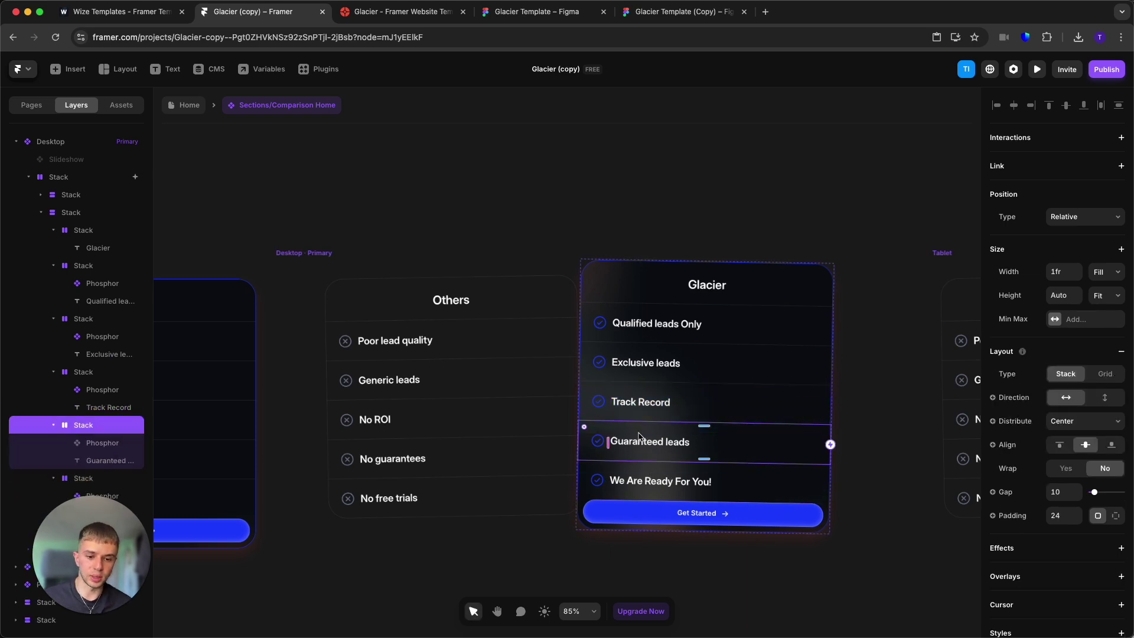
{"action": "left_click", "coordinate": [640, 404]}
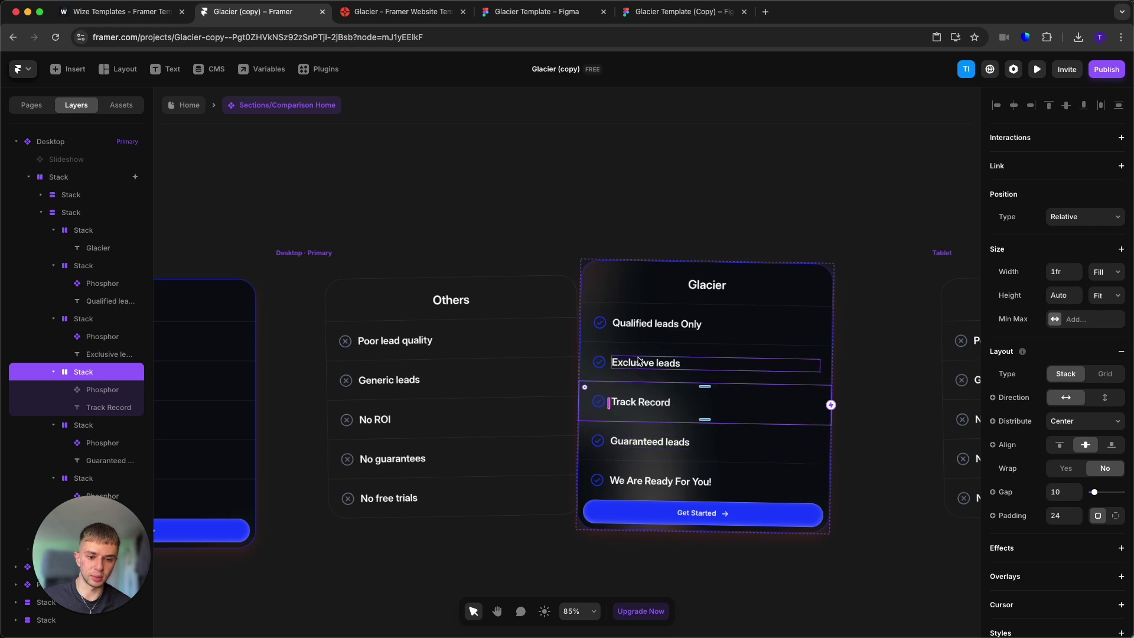
{"action": "left_click", "coordinate": [640, 434]}
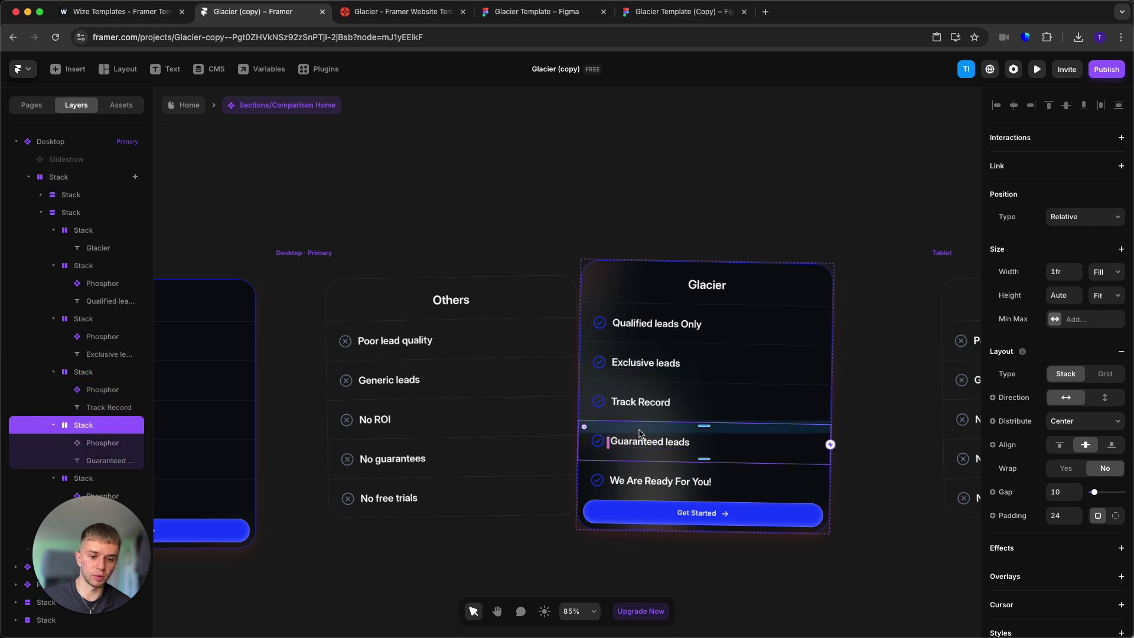
{"action": "key", "text": "super+d"}
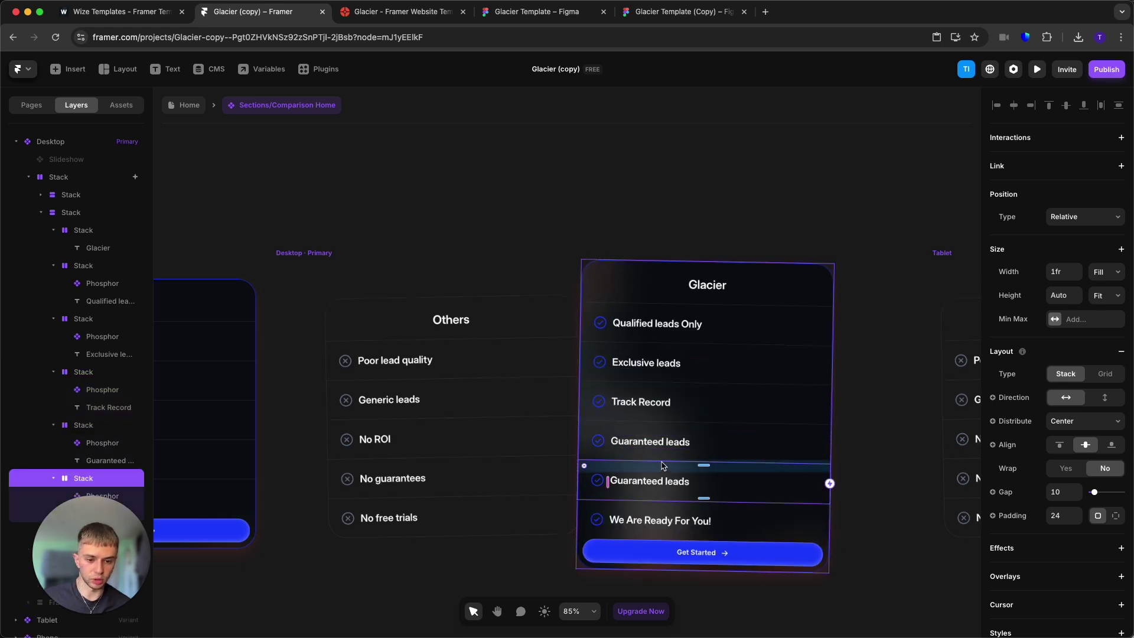
{"action": "double_click", "coordinate": [642, 482]}
{"action": "key", "text": "Escape"}
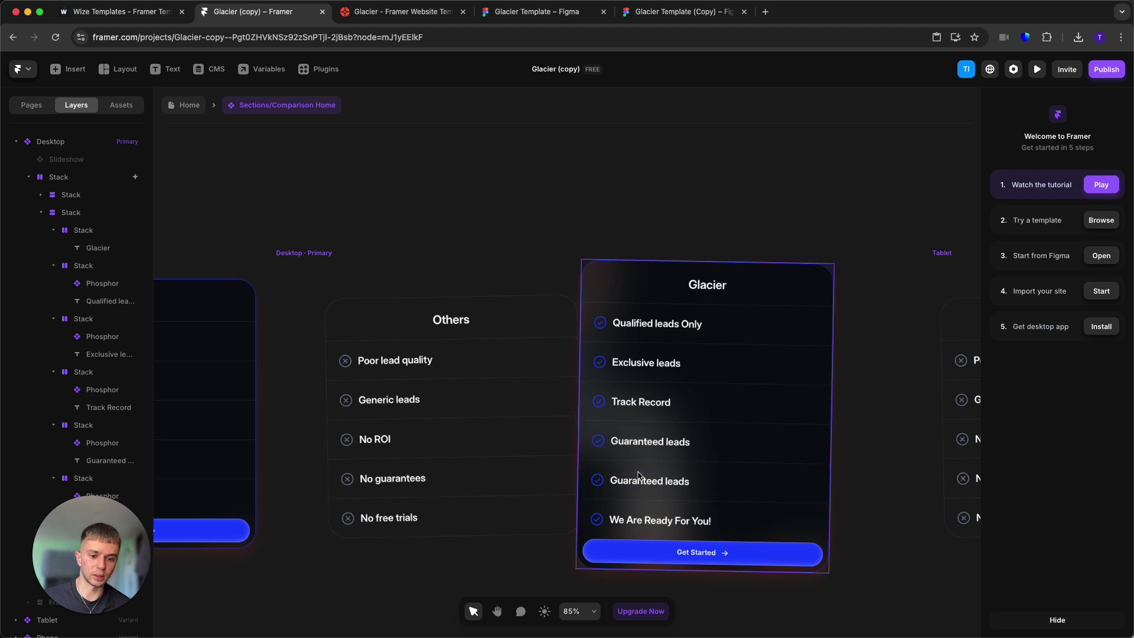
{"action": "key", "text": "super+z"}
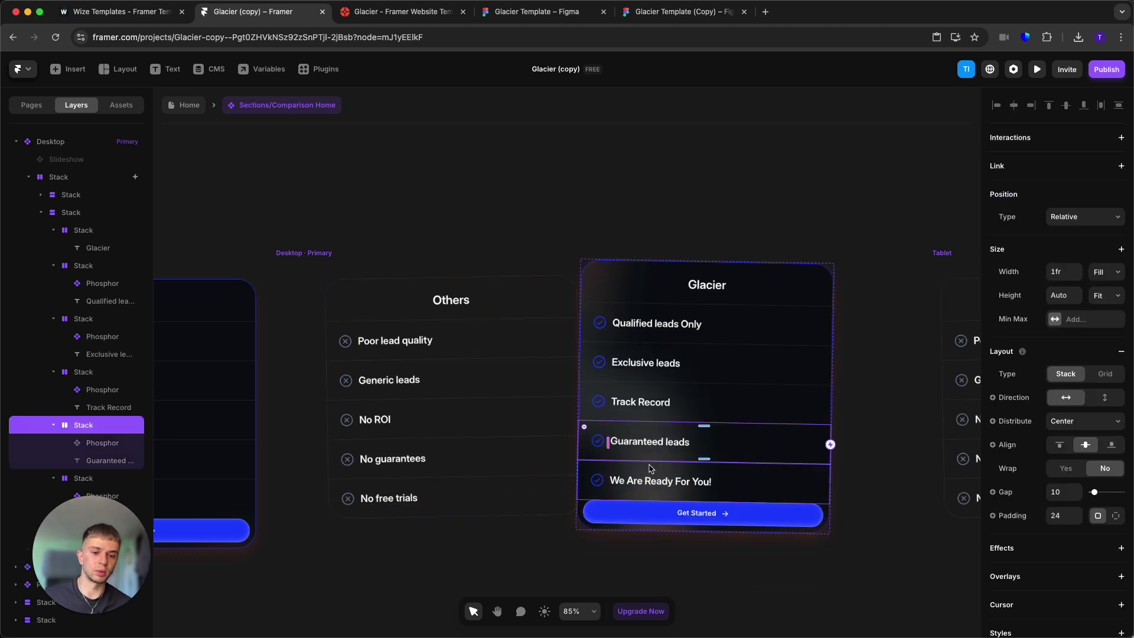
Examine the Tablet and Phone variants of the comparison component, including the Phone variant's slideshow
{"action": "scroll", "coordinate": [534, 458], "scroll_direction": "down", "scroll_amount": 3}
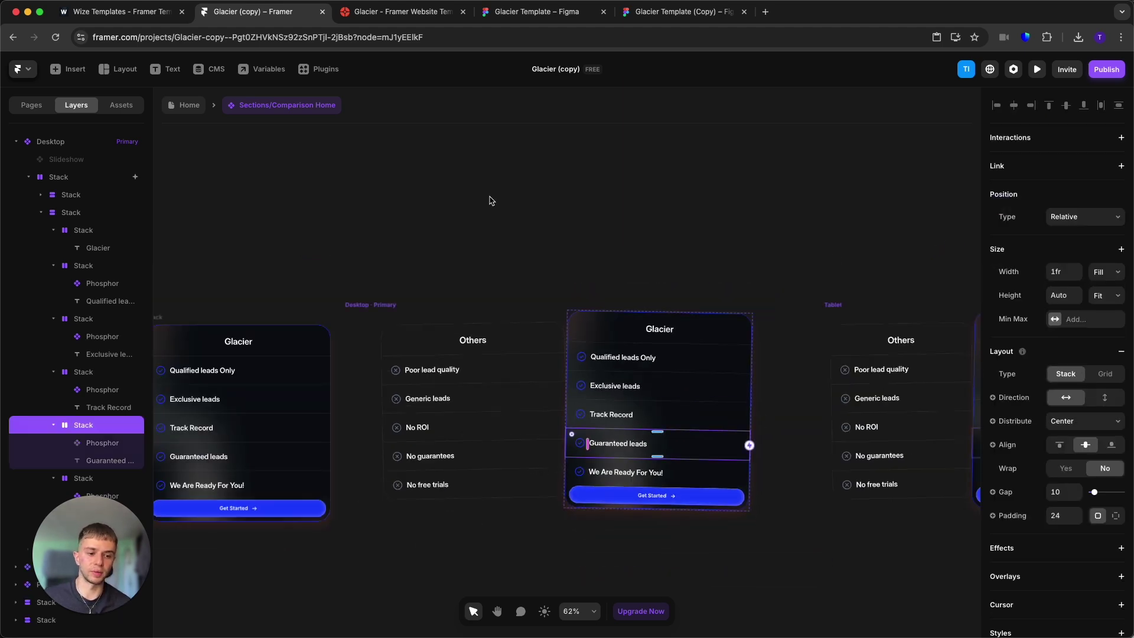
{"action": "left_click", "coordinate": [517, 257]}
{"action": "left_click_drag", "start_coordinate": [544, 232], "coordinate": [520, 197]}
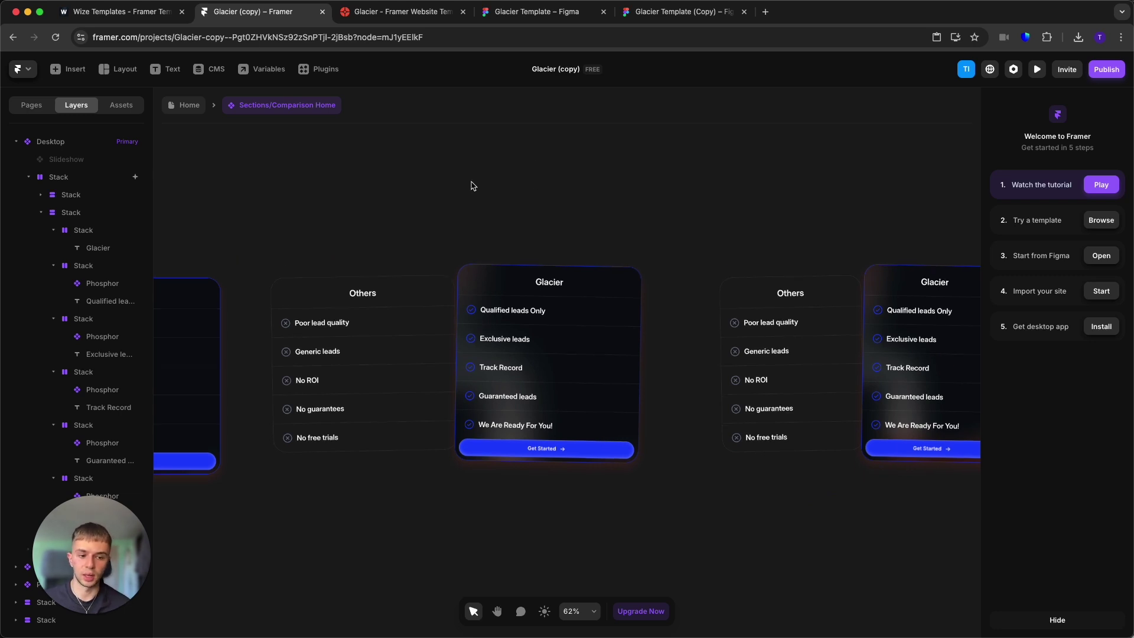
{"action": "left_click_drag", "start_coordinate": [471, 185], "coordinate": [676, 161]}
{"action": "left_click_drag", "start_coordinate": [355, 215], "coordinate": [435, 201]}
{"action": "scroll", "coordinate": [697, 282], "scroll_direction": "down", "scroll_amount": 5}
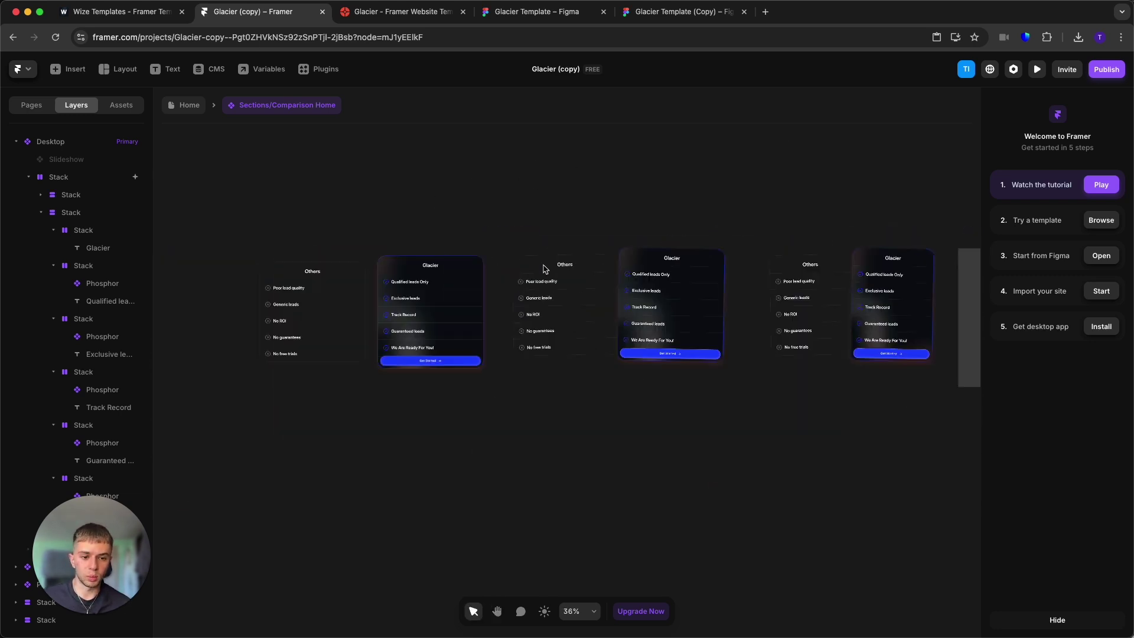
{"action": "scroll", "coordinate": [913, 261], "scroll_direction": "up", "scroll_amount": 3}
{"action": "left_click", "coordinate": [903, 295]}
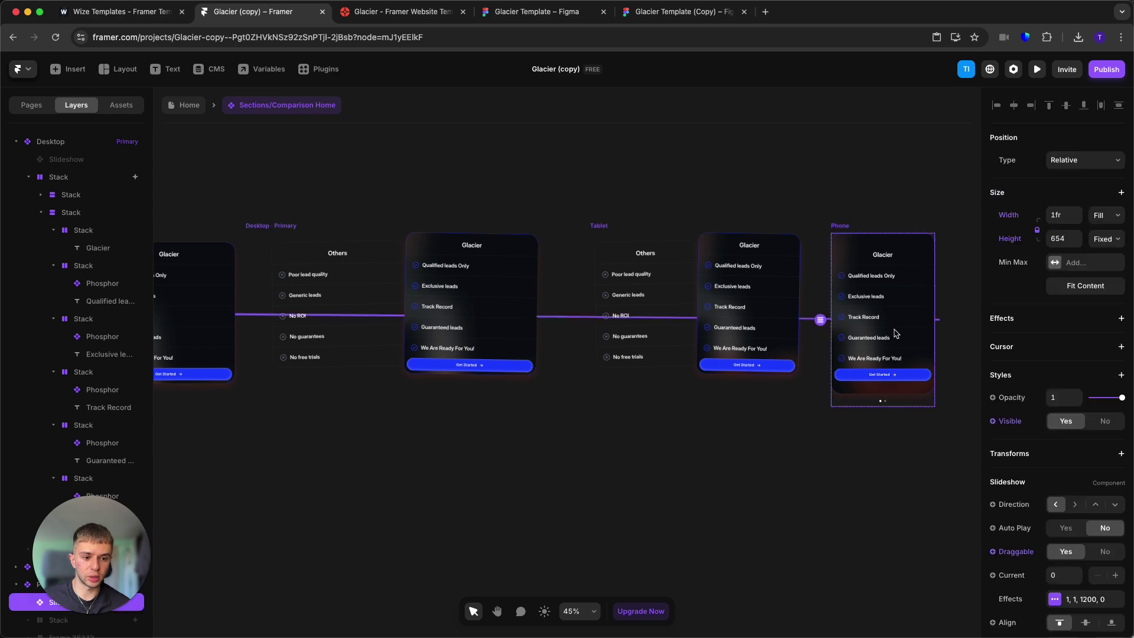
{"action": "scroll", "coordinate": [897, 350], "scroll_direction": "up", "scroll_amount": 5}
{"action": "scroll", "coordinate": [848, 455], "scroll_direction": "down", "scroll_amount": 3}
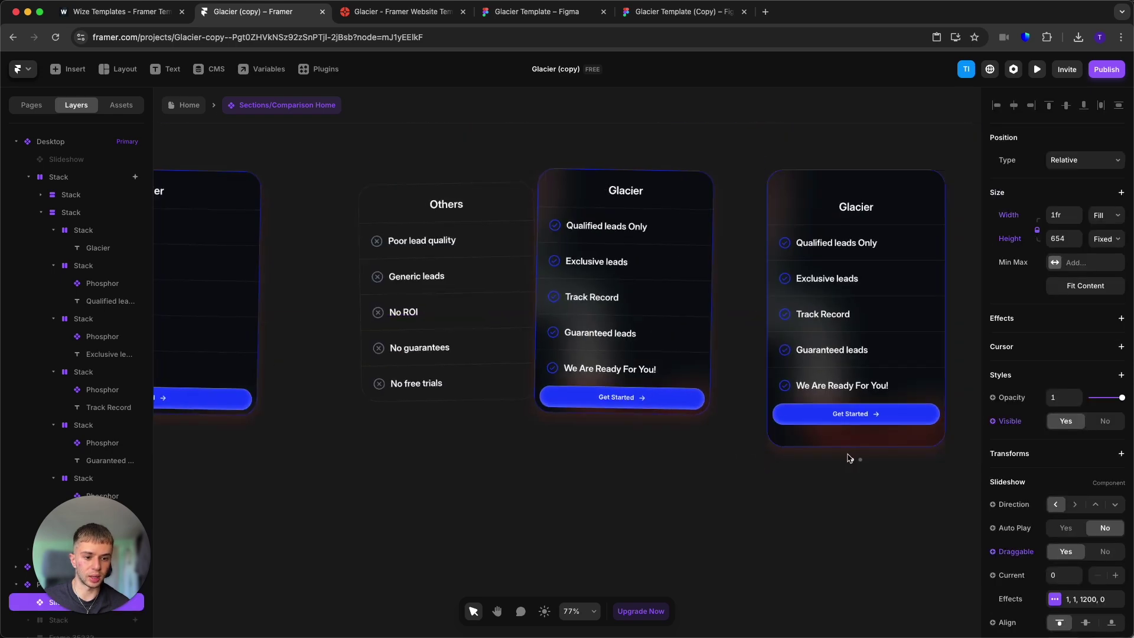
{"action": "scroll", "coordinate": [848, 455], "scroll_direction": "up", "scroll_amount": 2}
{"action": "scroll", "coordinate": [957, 452], "scroll_direction": "down", "scroll_amount": 5}
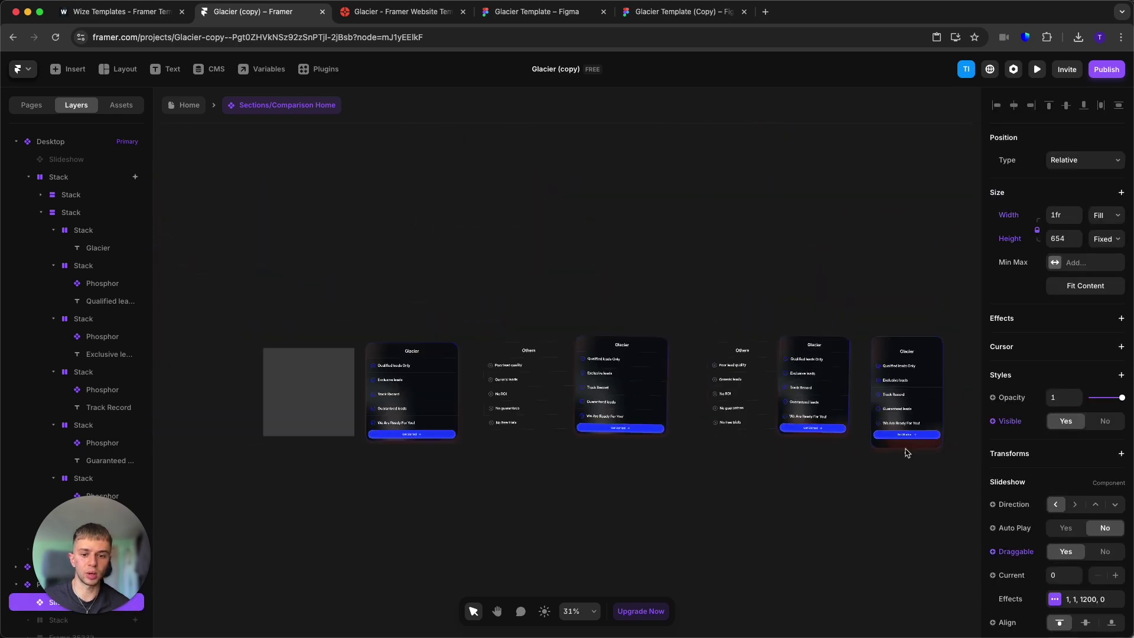
{"action": "scroll", "coordinate": [300, 424], "scroll_direction": "up", "scroll_amount": 4}
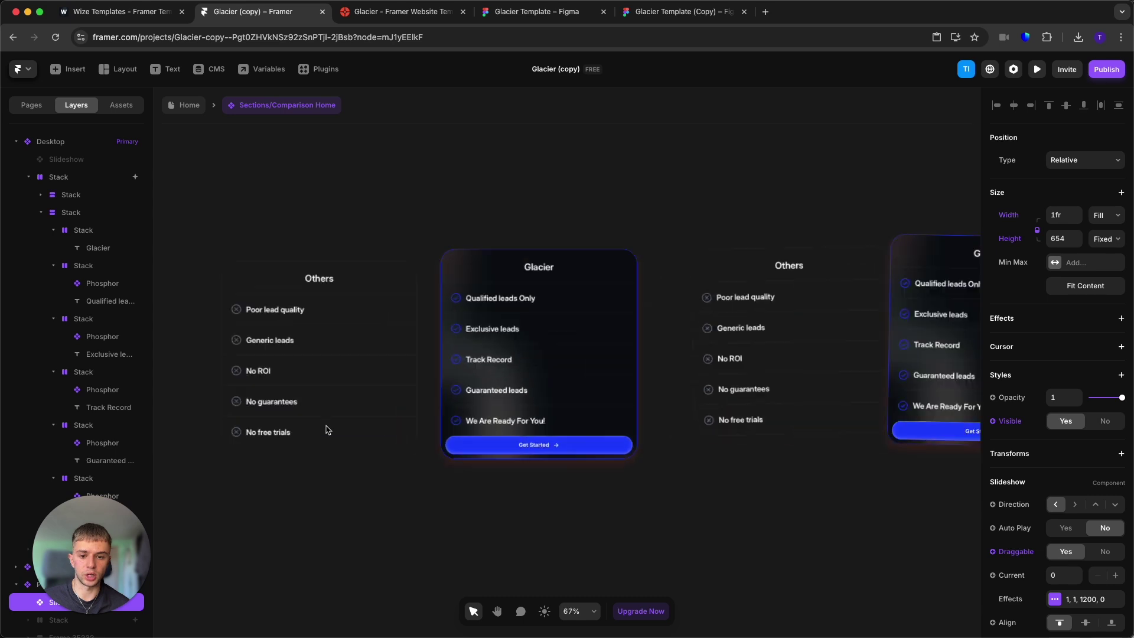
Examine the standalone Others and Glacier stacks connected to the comparison slideshow, along with the Desktop variant's cards
{"action": "left_click", "coordinate": [444, 229]}
{"action": "left_click_drag", "start_coordinate": [176, 178], "coordinate": [665, 562]}
{"action": "left_click", "coordinate": [444, 248]}
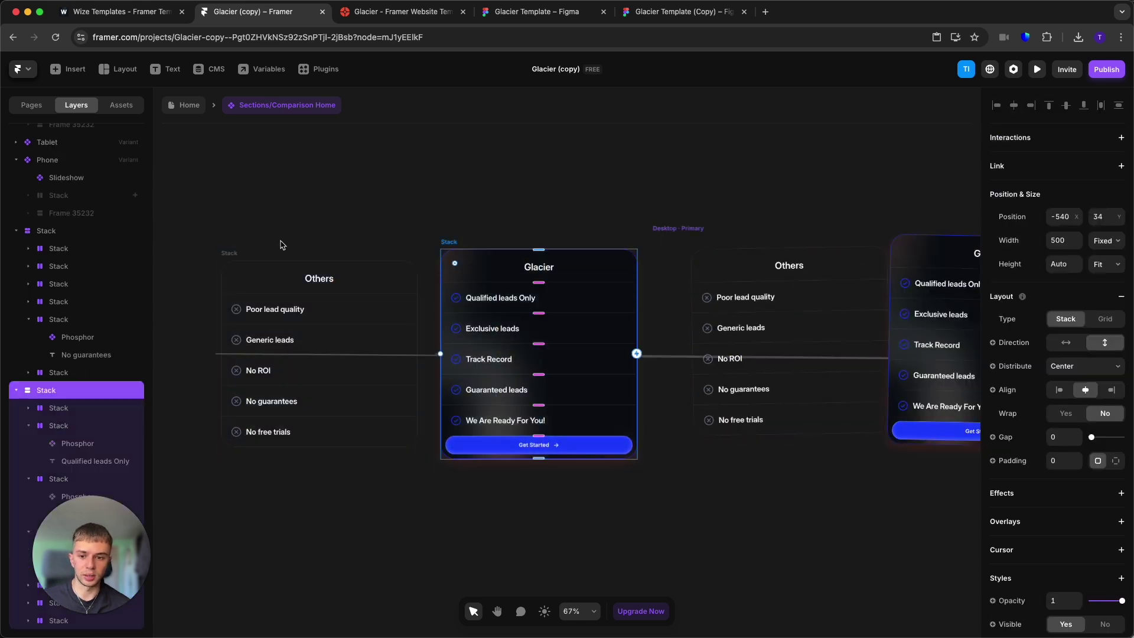
{"action": "left_click", "coordinate": [231, 275]}
{"action": "scroll", "coordinate": [236, 260], "scroll_direction": "down", "scroll_amount": 5}
{"action": "scroll", "coordinate": [250, 233], "scroll_direction": "up", "scroll_amount": 5}
{"action": "left_click", "coordinate": [372, 218]}
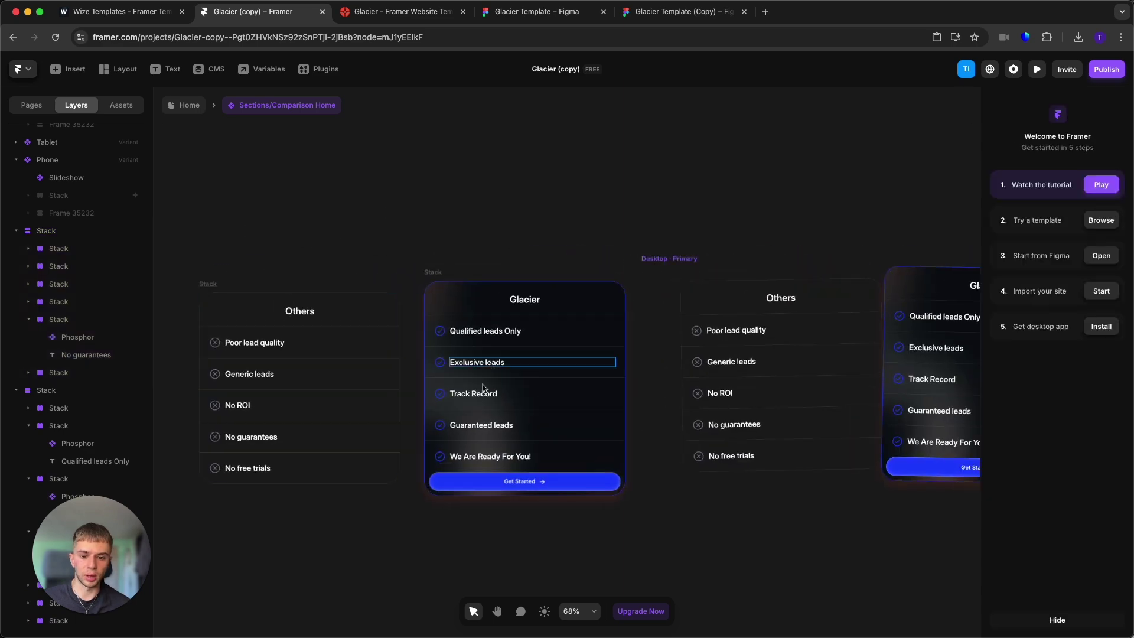
{"action": "left_click", "coordinate": [524, 299]}
{"action": "left_click", "coordinate": [698, 200]}
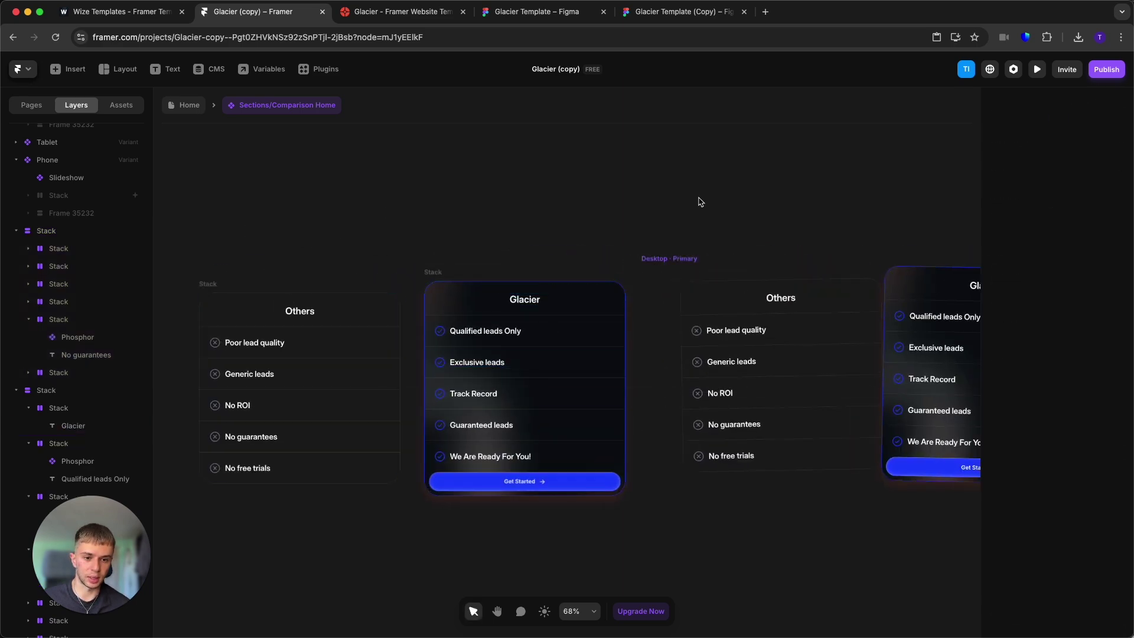
{"action": "scroll", "coordinate": [699, 201], "scroll_direction": "right", "scroll_amount": 4}
{"action": "scroll", "coordinate": [709, 325], "scroll_direction": "up", "scroll_amount": 3}
{"action": "left_click", "coordinate": [684, 319]}
{"action": "left_click", "coordinate": [547, 188]}
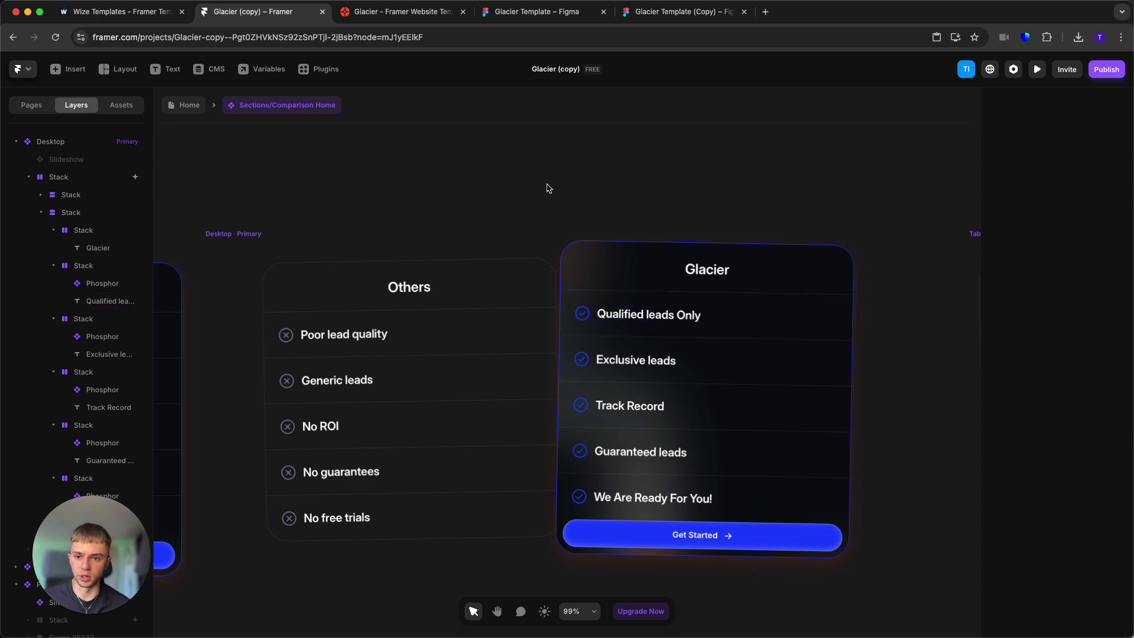
Return to the Home page and open the FAQ section's accordion component for editing
{"action": "left_click", "coordinate": [172, 112]}
{"action": "left_click", "coordinate": [754, 362]}
{"action": "scroll", "coordinate": [754, 362], "scroll_direction": "down", "scroll_amount": 3}
{"action": "scroll", "coordinate": [753, 361], "scroll_direction": "down", "scroll_amount": 1}
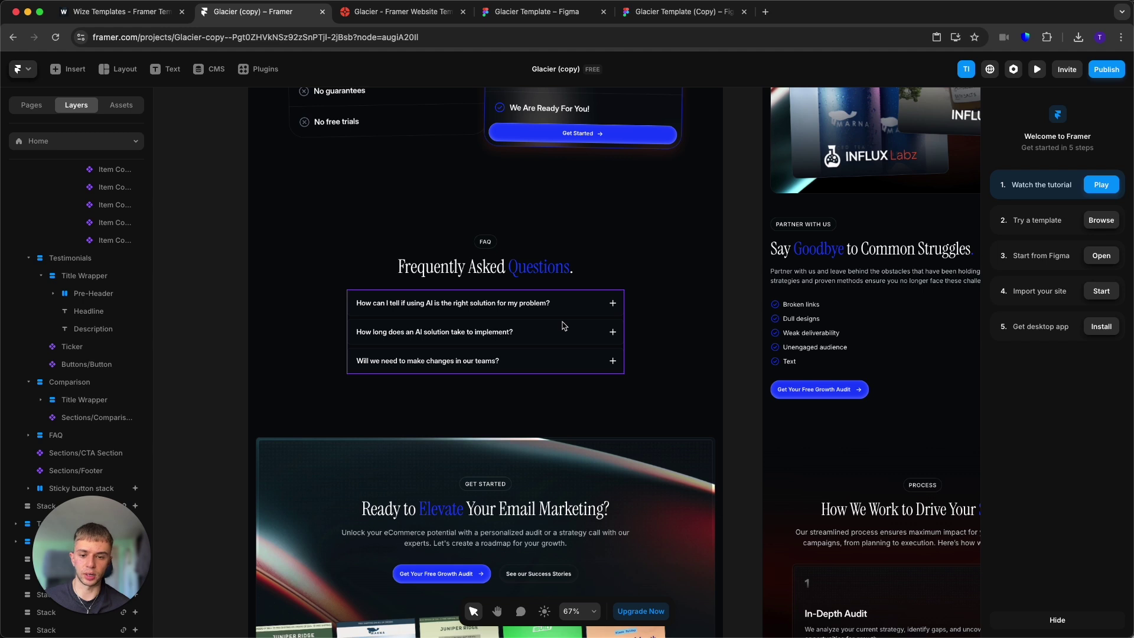
{"action": "double_click", "coordinate": [562, 325]}
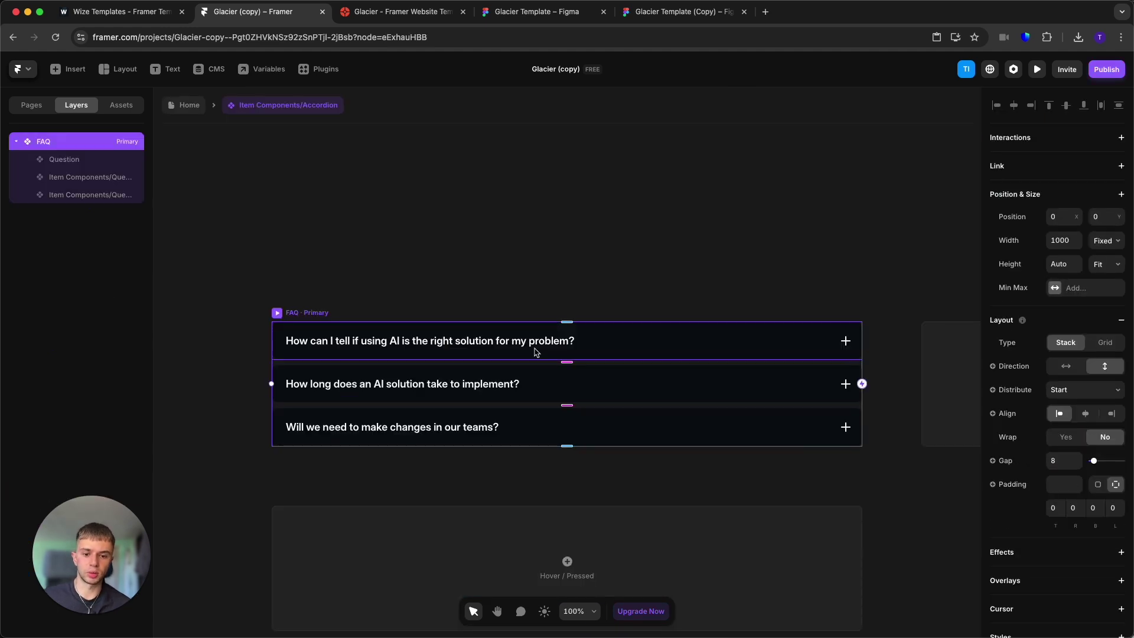
Examine the Question and Answer text properties of the first FAQ item
{"action": "left_click", "coordinate": [565, 357]}
{"action": "scroll", "coordinate": [1045, 556], "scroll_direction": "down", "scroll_amount": 1}
{"action": "scroll", "coordinate": [1045, 557], "scroll_direction": "down", "scroll_amount": 3}
{"action": "left_click", "coordinate": [1078, 427]}
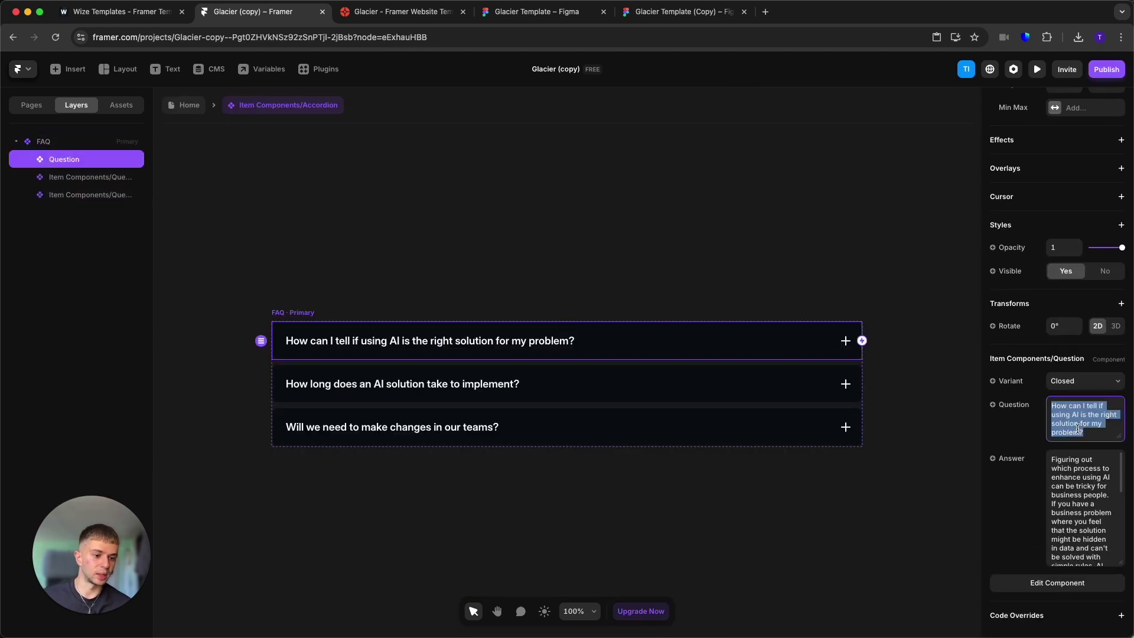
{"action": "left_click", "coordinate": [1093, 496]}
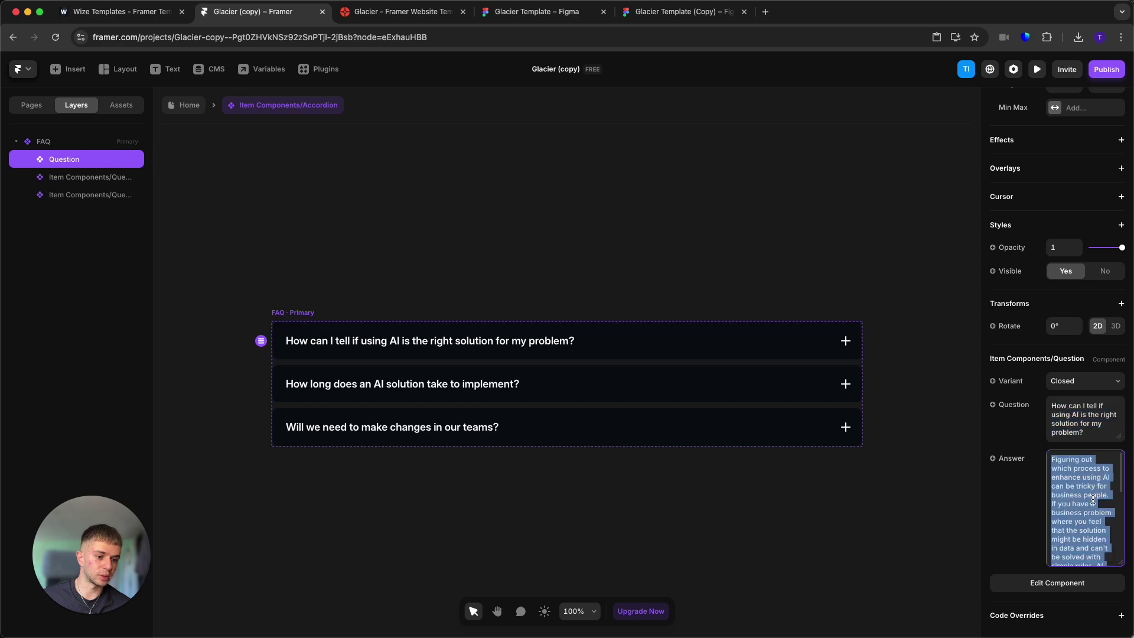
Return to the Home page and open the CTA section component above the footer, showing its variants and off-canvas image stacks
{"action": "left_click", "coordinate": [437, 253]}
{"action": "left_click", "coordinate": [200, 114]}
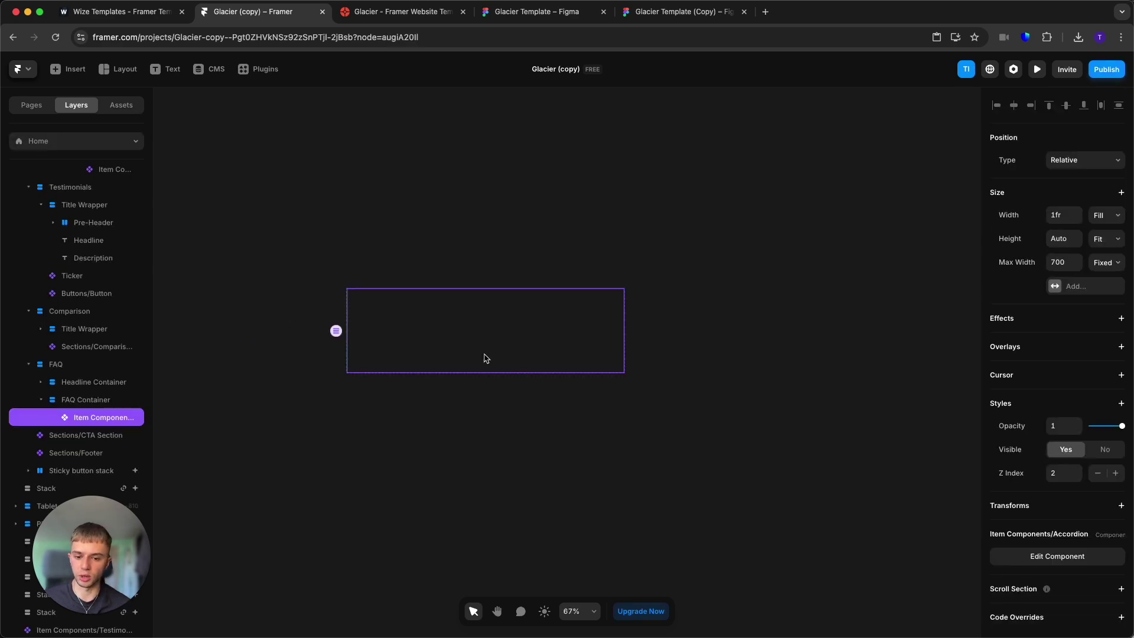
{"action": "scroll", "coordinate": [514, 382], "scroll_direction": "down", "scroll_amount": 4}
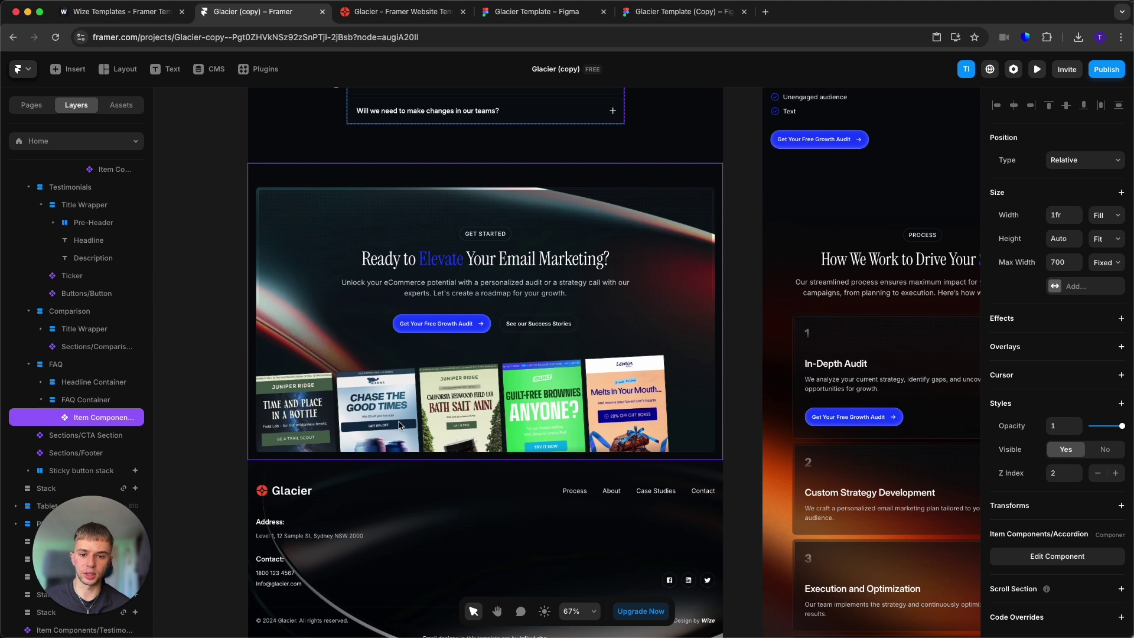
{"action": "double_click", "coordinate": [400, 390]}
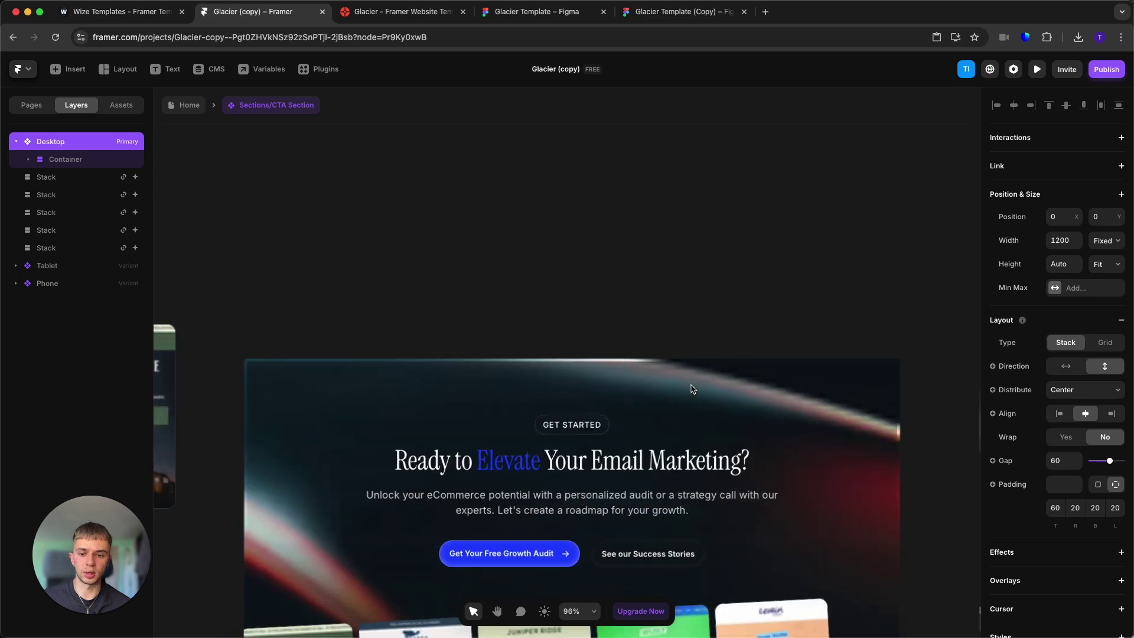
{"action": "left_click", "coordinate": [578, 292]}
{"action": "scroll", "coordinate": [516, 200], "scroll_direction": "up", "scroll_amount": 5}
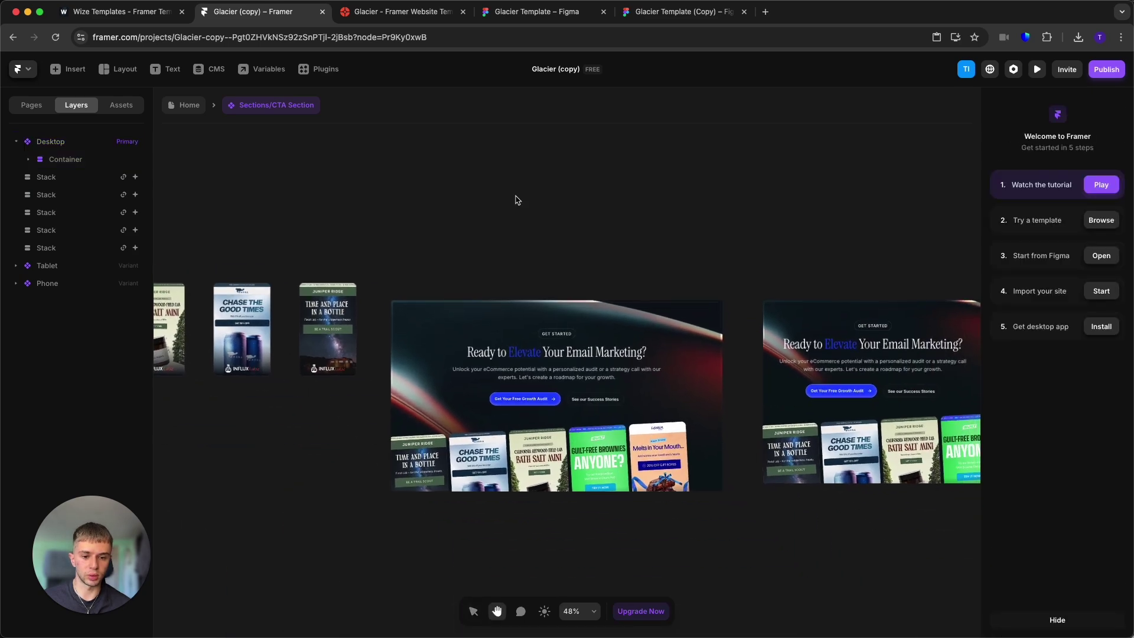
Examine the CTA section's headline, description and image ticker, along with the off-canvas stacks connected to it
{"action": "scroll", "coordinate": [593, 411], "scroll_direction": "up", "scroll_amount": 2}
{"action": "scroll", "coordinate": [546, 361], "scroll_direction": "down", "scroll_amount": 6}
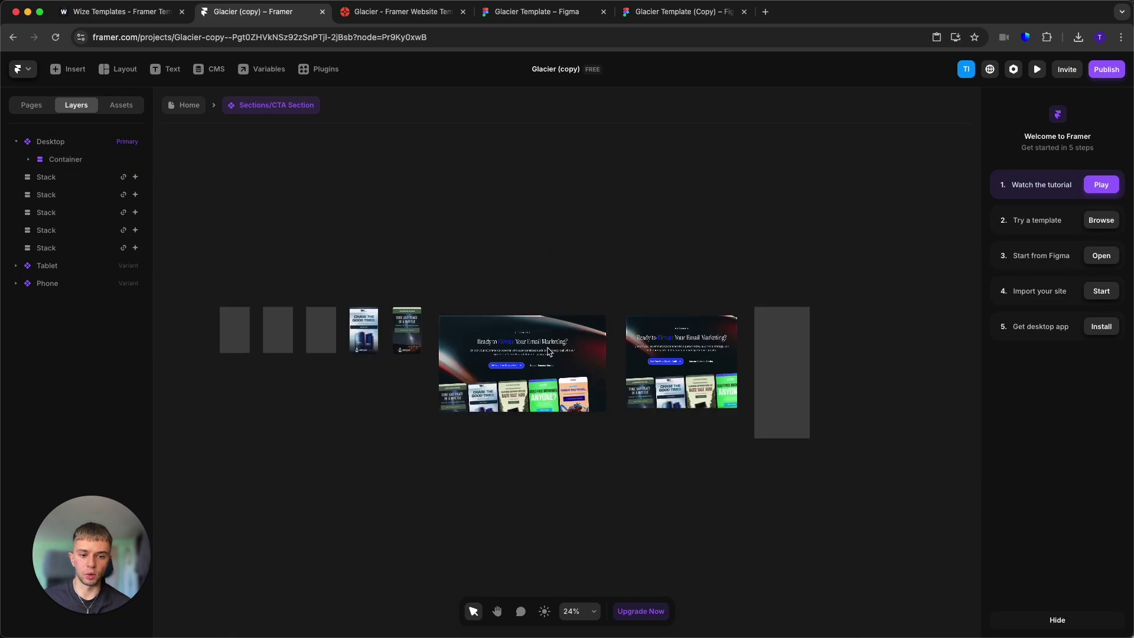
{"action": "scroll", "coordinate": [544, 358], "scroll_direction": "up", "scroll_amount": 4}
{"action": "left_click", "coordinate": [511, 321]}
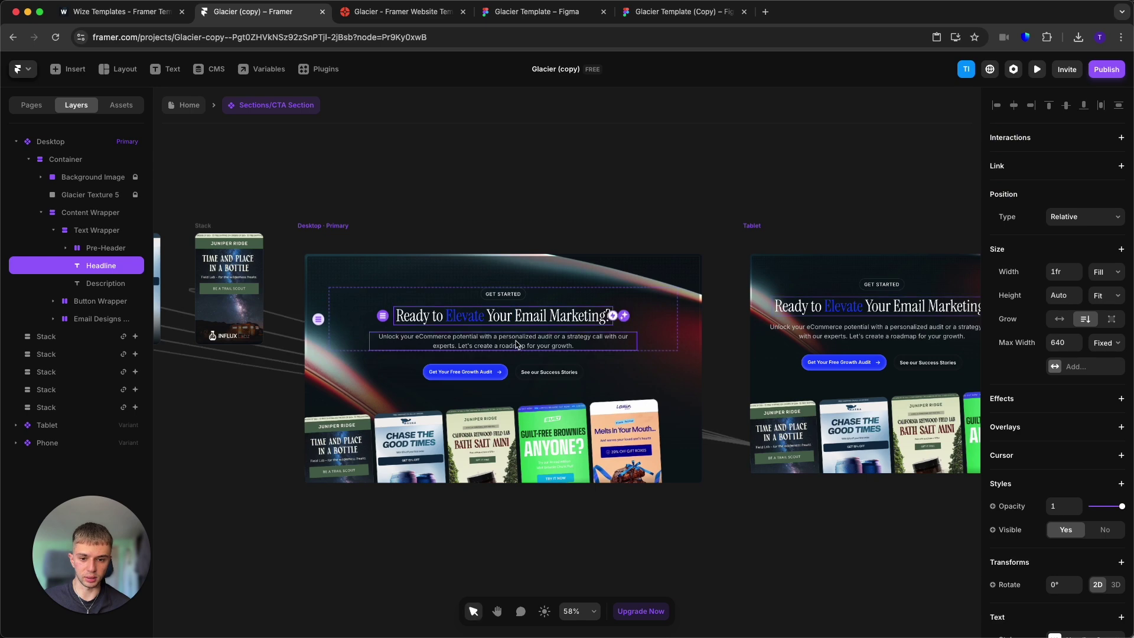
{"action": "left_click", "coordinate": [502, 341]}
{"action": "left_click", "coordinate": [532, 452]}
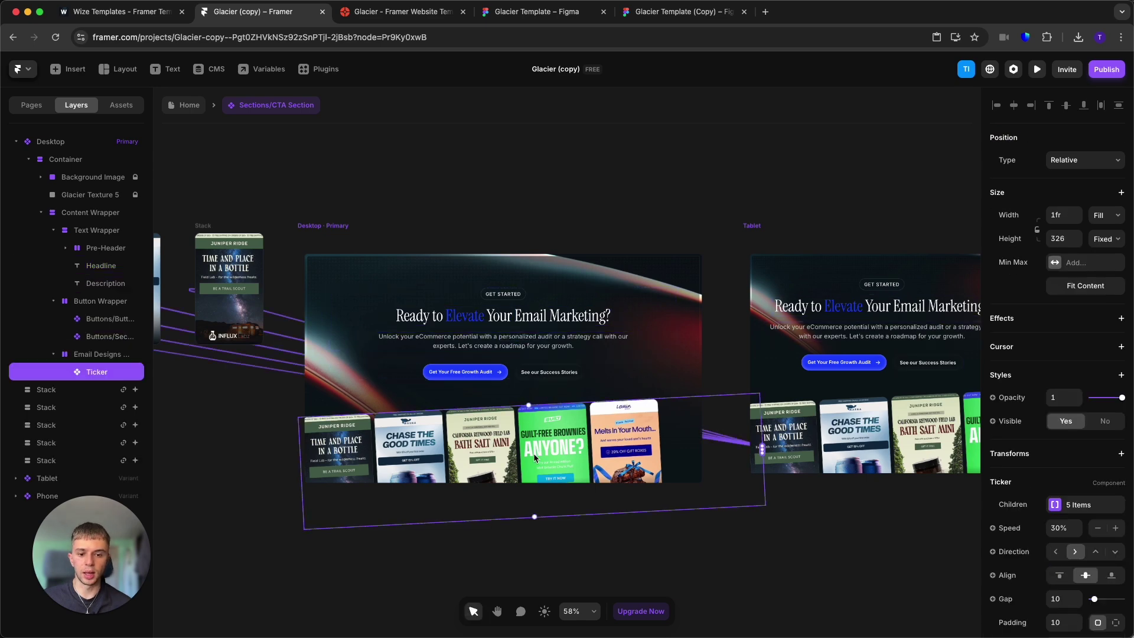
{"action": "scroll", "coordinate": [533, 453], "scroll_direction": "down", "scroll_amount": 2}
{"action": "scroll", "coordinate": [606, 442], "scroll_direction": "left", "scroll_amount": 5}
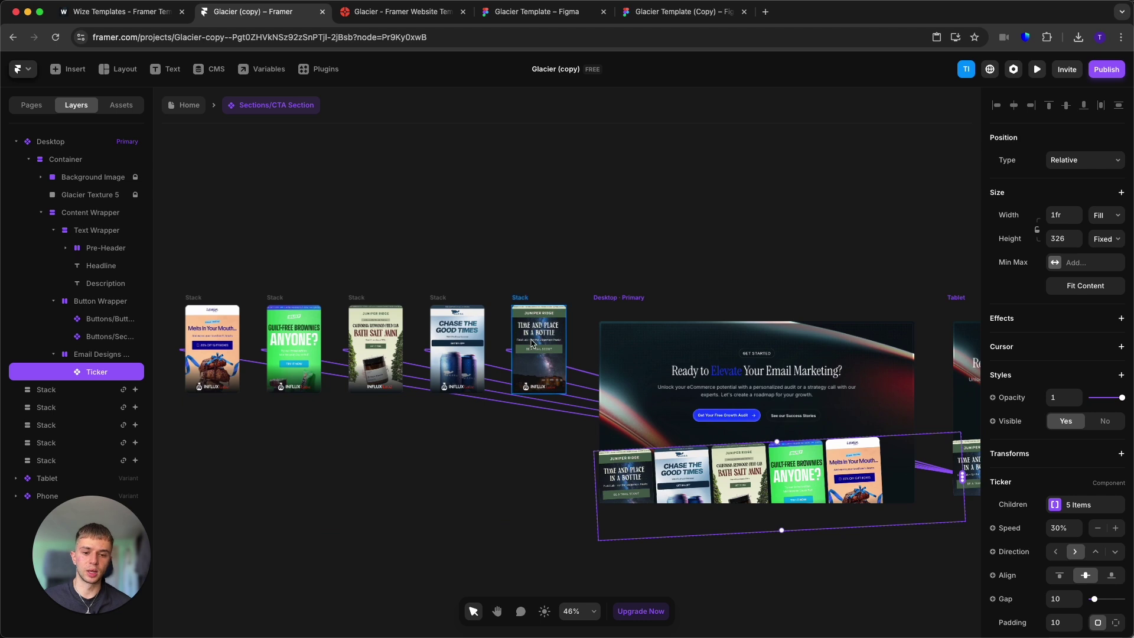
Set the fill image position of the "Chase the Good Times" stack to Top Center
{"action": "double_click", "coordinate": [533, 344]}
{"action": "left_click", "coordinate": [440, 353]}
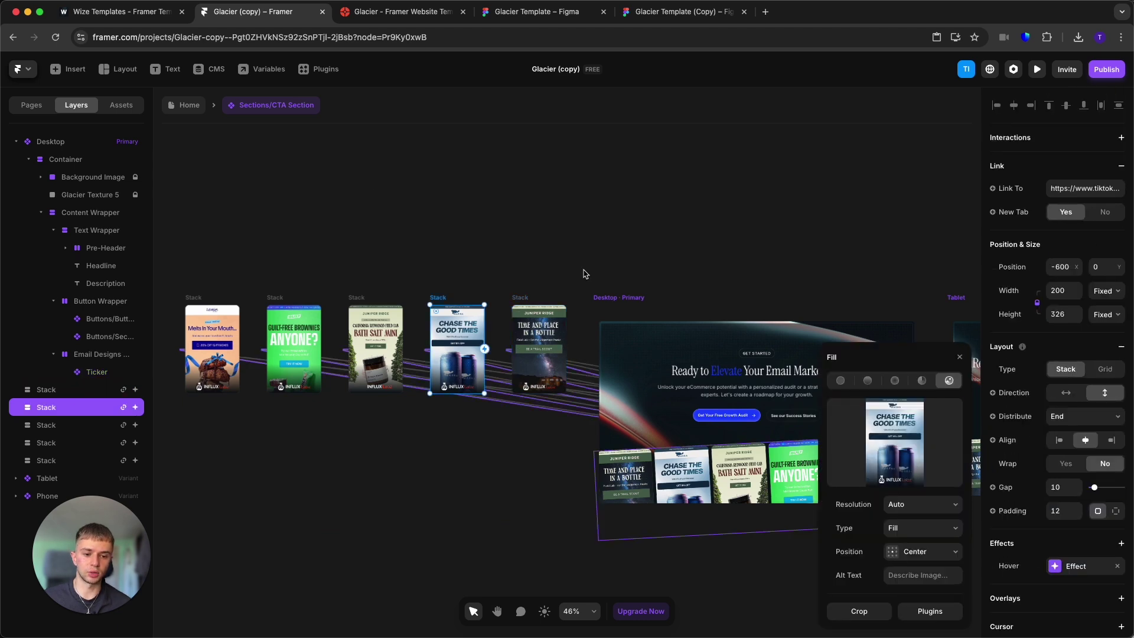
{"action": "left_click", "coordinate": [932, 553]}
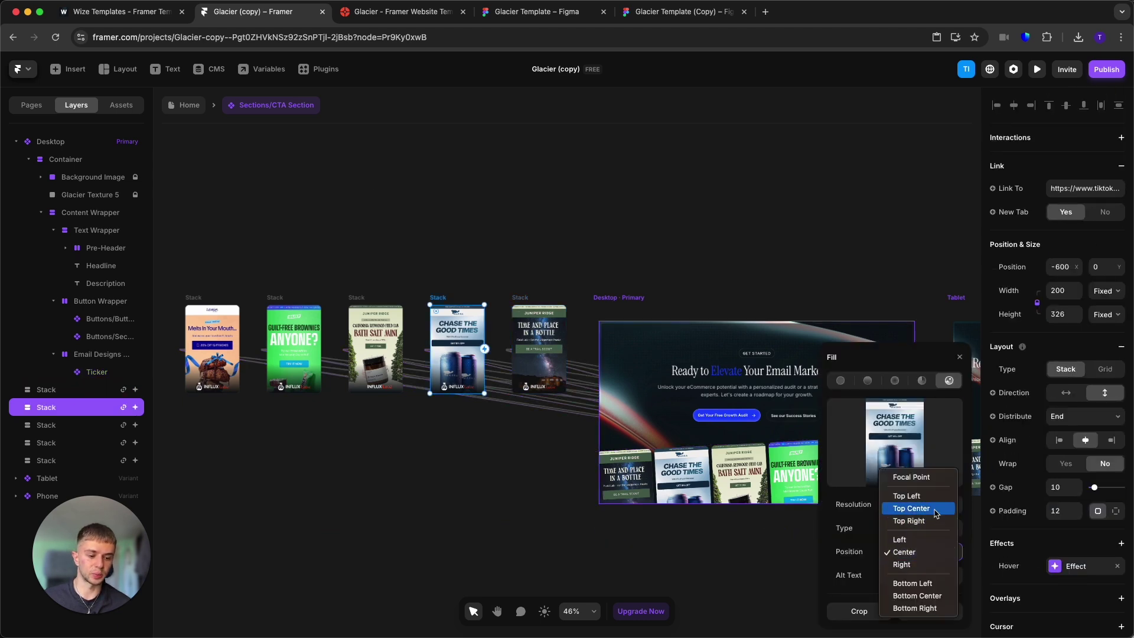
{"action": "left_click", "coordinate": [935, 509]}
{"action": "left_click", "coordinate": [553, 230]}
Delete the "Melts in Your Mouth" and "Guilt-Free Brownies" stacks from the CTA ticker's image set
{"action": "scroll", "coordinate": [413, 236], "scroll_direction": "left", "scroll_amount": 4}
{"action": "left_click_drag", "start_coordinate": [246, 241], "coordinate": [239, 455]}
{"action": "key", "text": "Delete"}
{"action": "scroll", "coordinate": [240, 455], "scroll_direction": "right", "scroll_amount": 5}
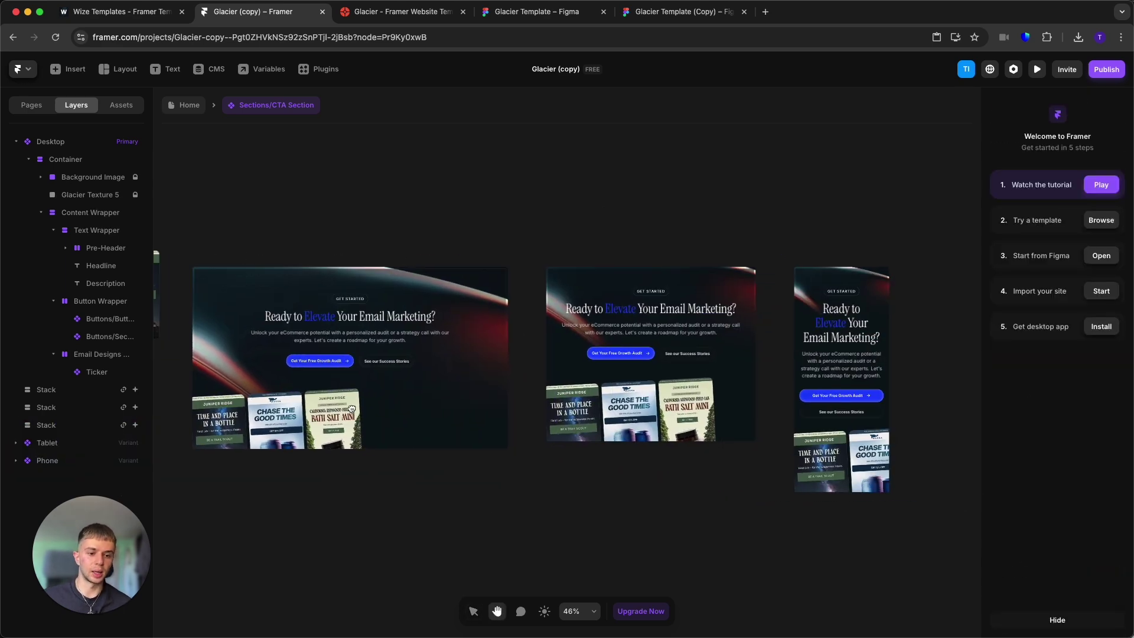
Return to the Home page, open the footer component for editing and examine its logo's image fill
{"action": "left_click", "coordinate": [191, 106]}
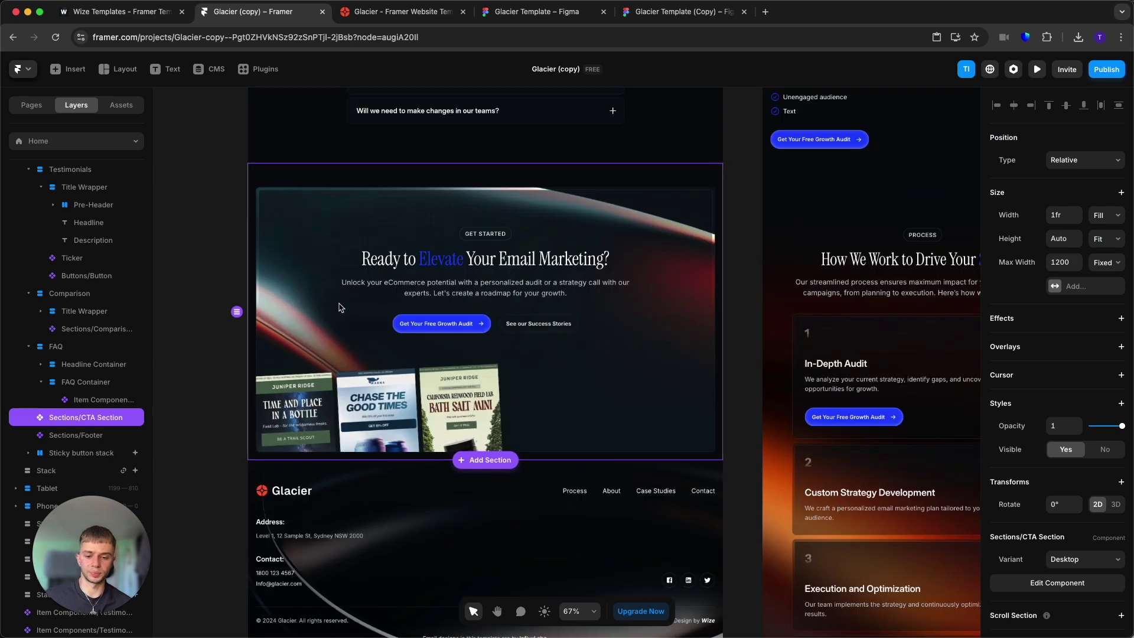
{"action": "double_click", "coordinate": [421, 509]}
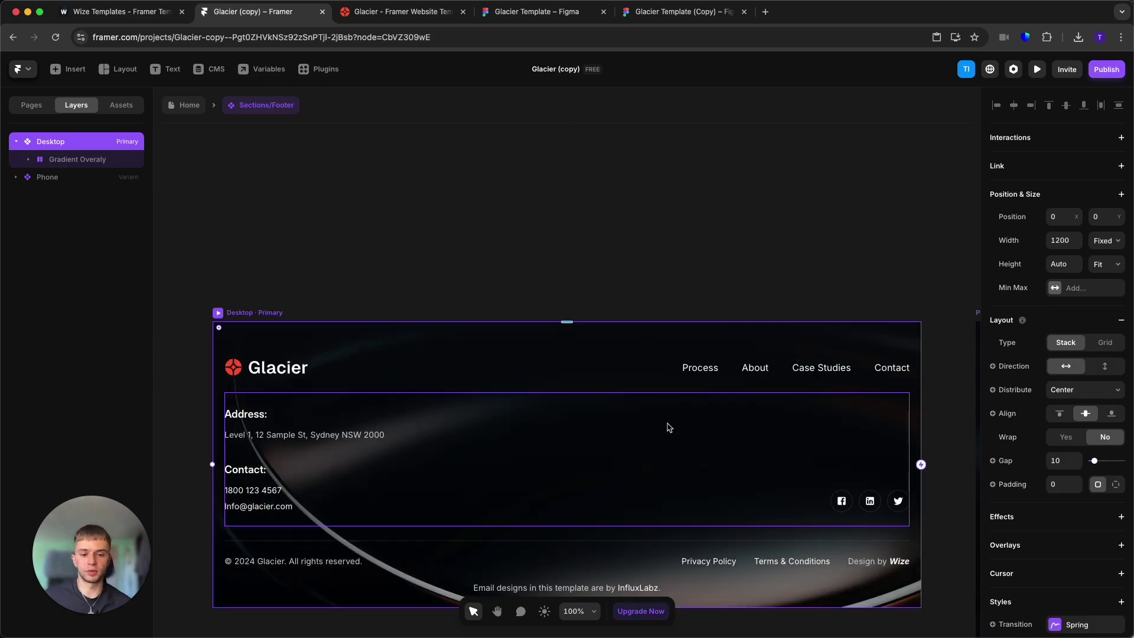
{"action": "left_click", "coordinate": [279, 369]}
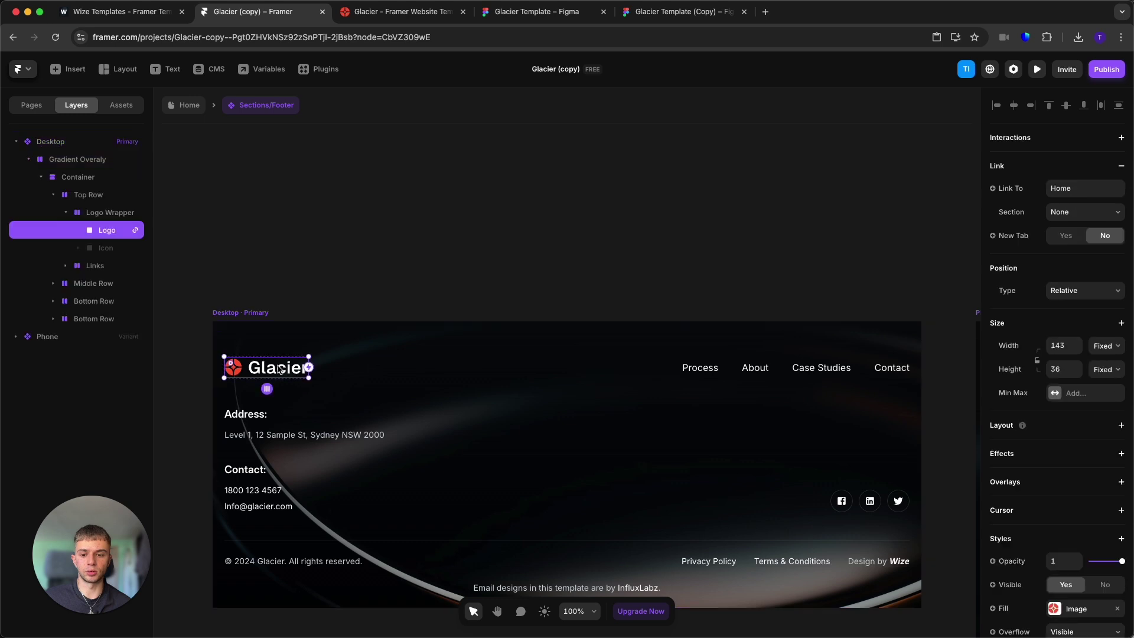
{"action": "double_click", "coordinate": [279, 369]}
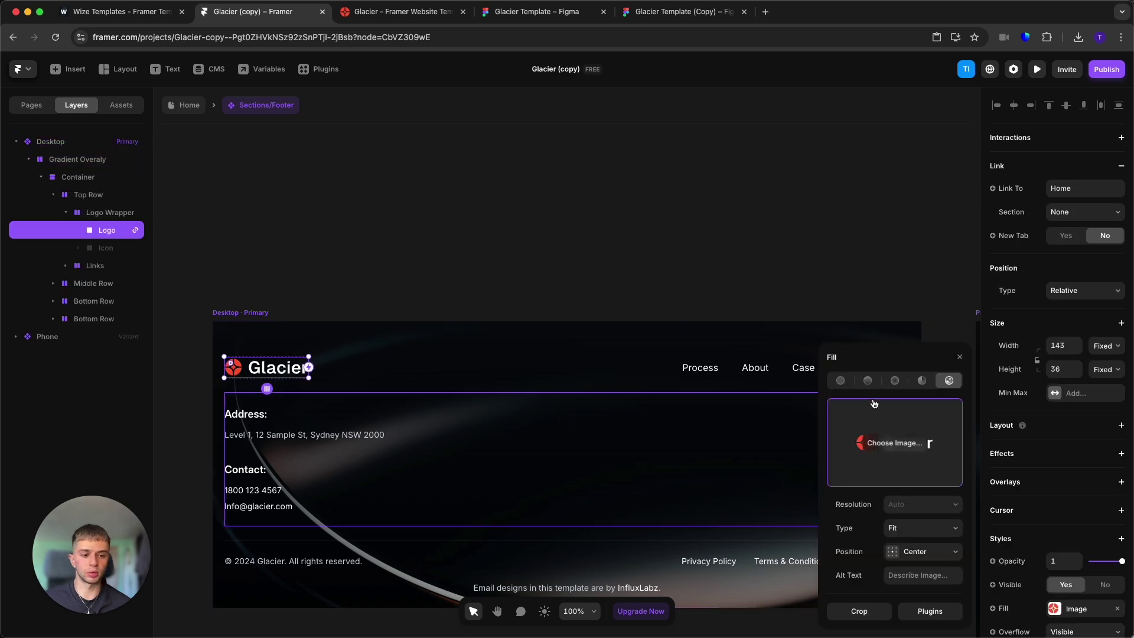
{"action": "left_click", "coordinate": [622, 220]}
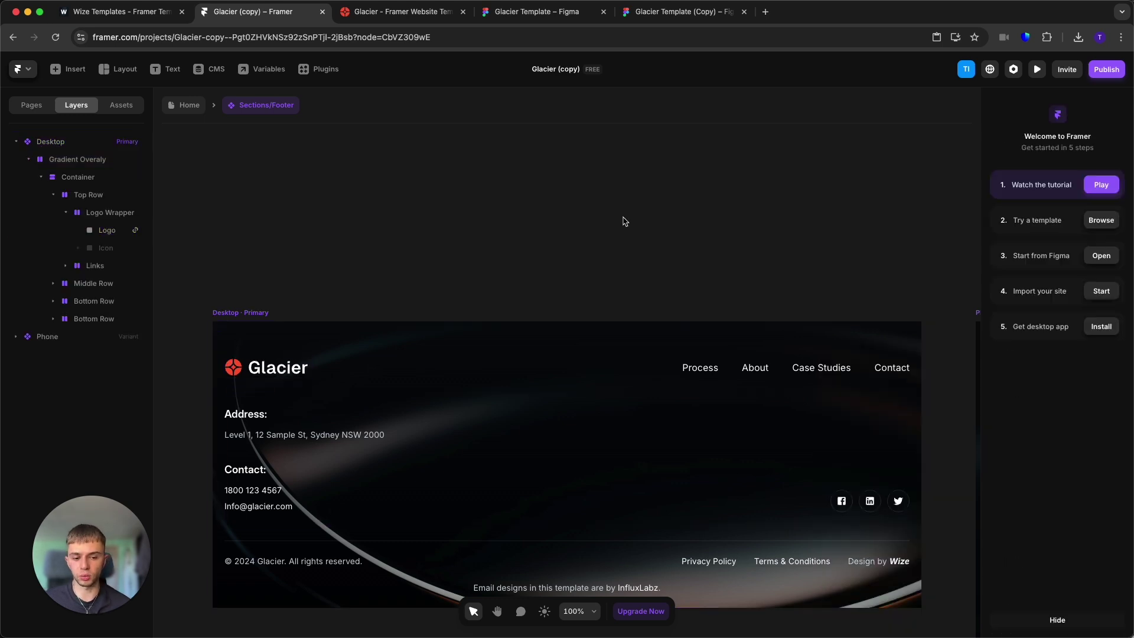
{"action": "left_click", "coordinate": [247, 371]}
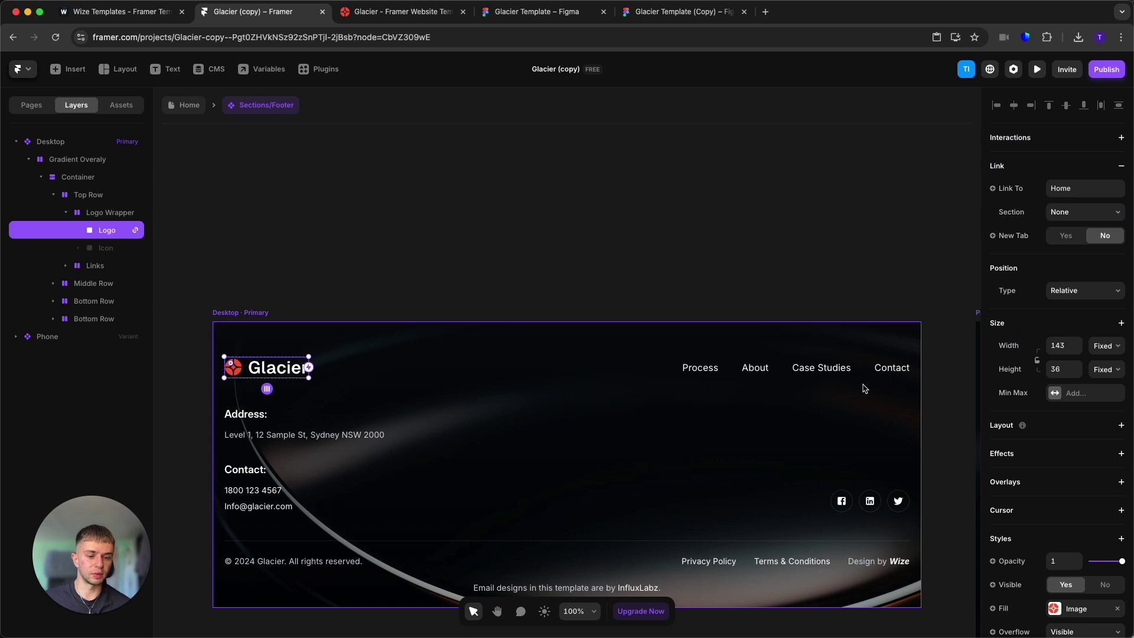
Try adding an extra item reading "Text" before Process in the Desktop footer's link row
{"action": "left_click", "coordinate": [697, 370]}
{"action": "key", "text": "super+d"}
{"action": "left_click", "coordinate": [640, 368]}
{"action": "double_click", "coordinate": [640, 368]}
{"action": "type", "text": "Text"}
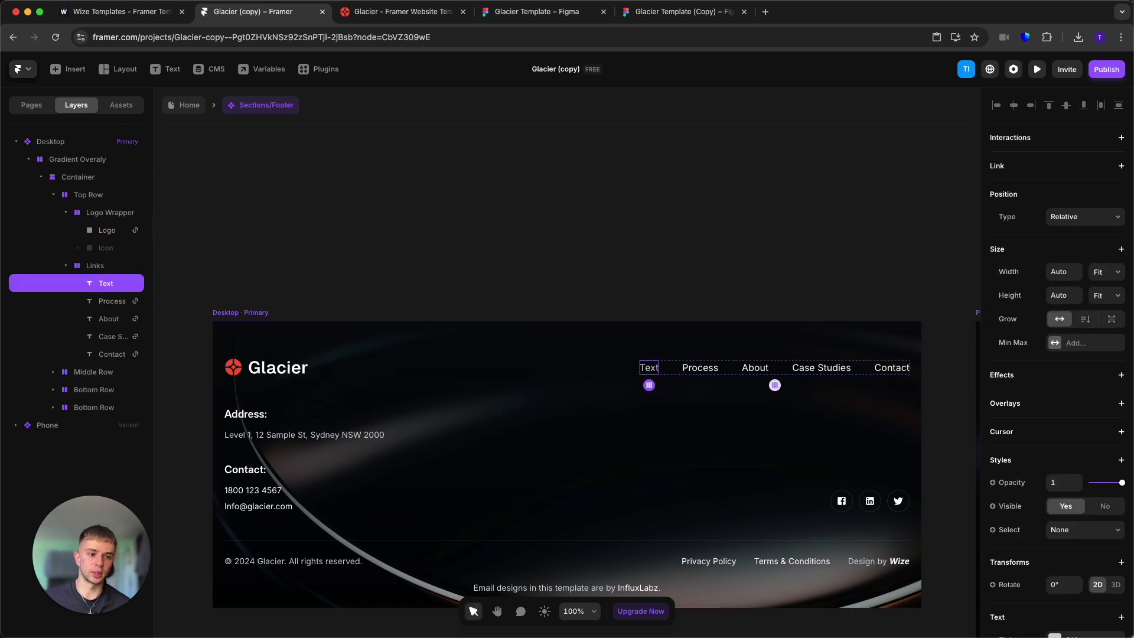
Link the extra Text item in the footer to /about as a trial, and delete that item
{"action": "left_click", "coordinate": [1120, 166]}
{"action": "left_click", "coordinate": [1085, 188]}
{"action": "left_click", "coordinate": [1062, 264]}
{"action": "left_click", "coordinate": [789, 270]}
{"action": "left_click", "coordinate": [648, 368]}
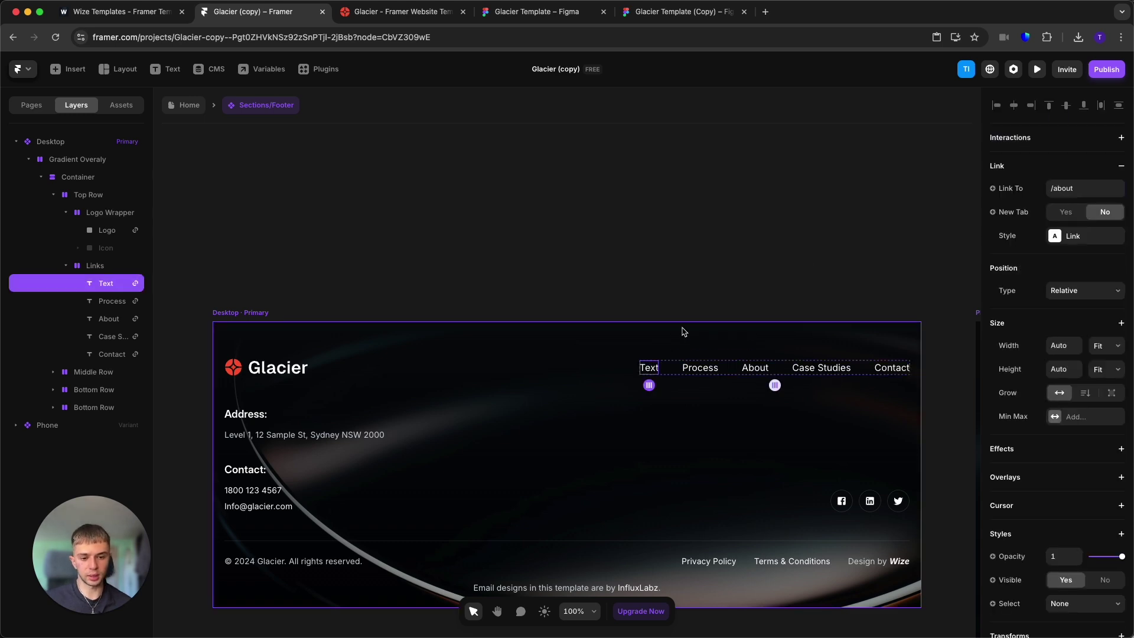
{"action": "key", "text": "Delete"}
Hide the Address frame in the footer's company info by setting its visibility to No
{"action": "double_click", "coordinate": [260, 440]}
{"action": "key", "text": "Escape"}
{"action": "key", "text": "Escape"}
{"action": "left_click", "coordinate": [533, 443]}
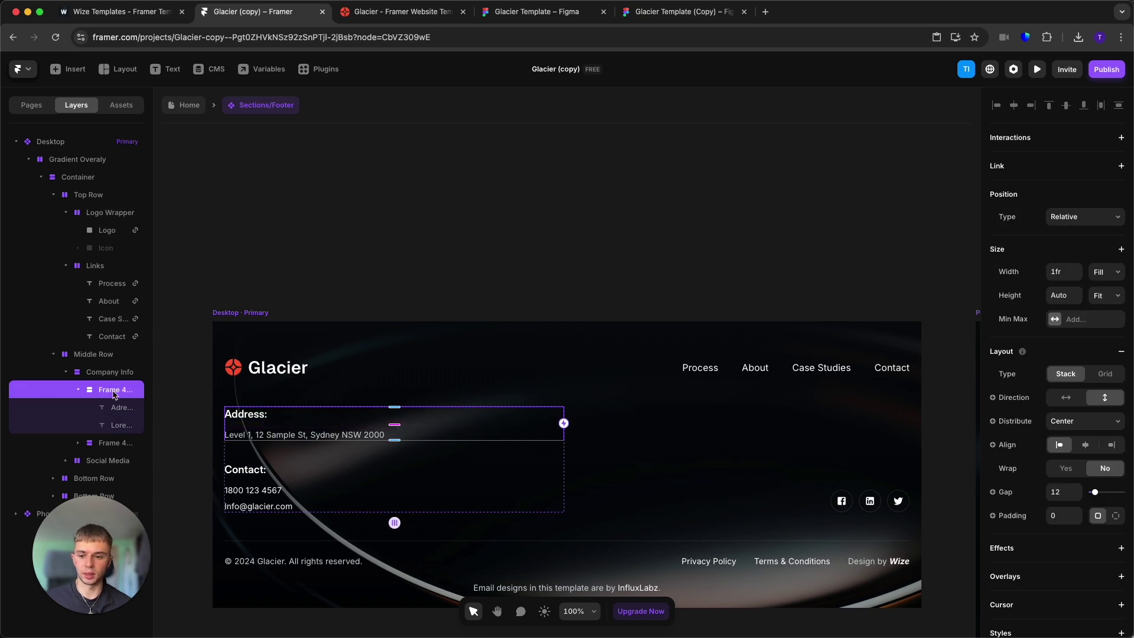
{"action": "scroll", "coordinate": [1106, 558], "scroll_direction": "down", "scroll_amount": 5}
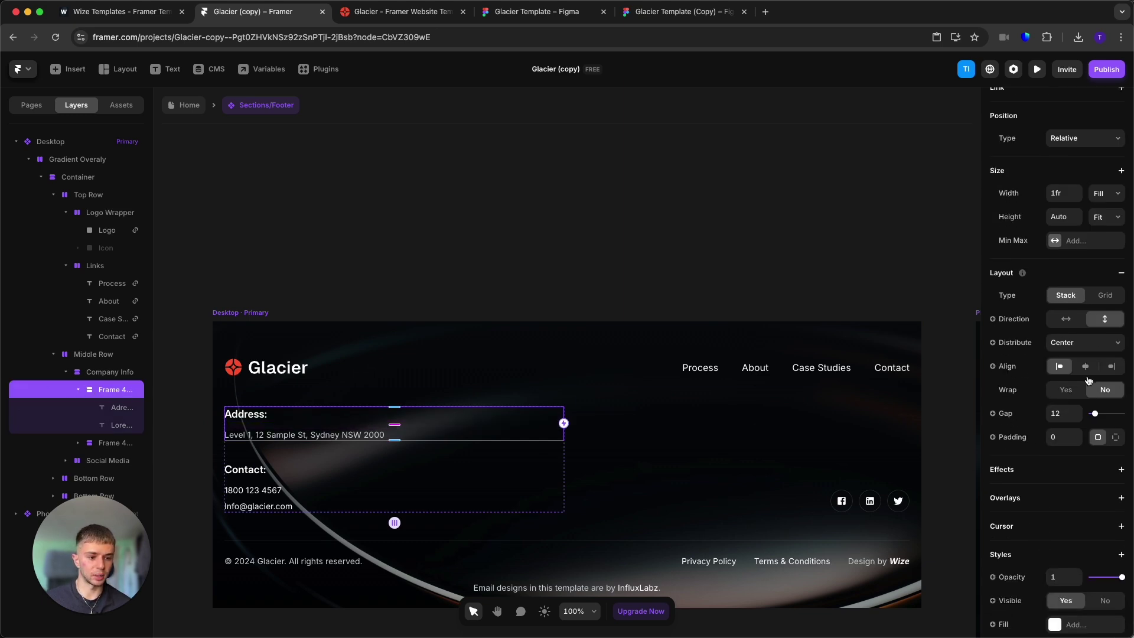
{"action": "left_click", "coordinate": [1102, 520]}
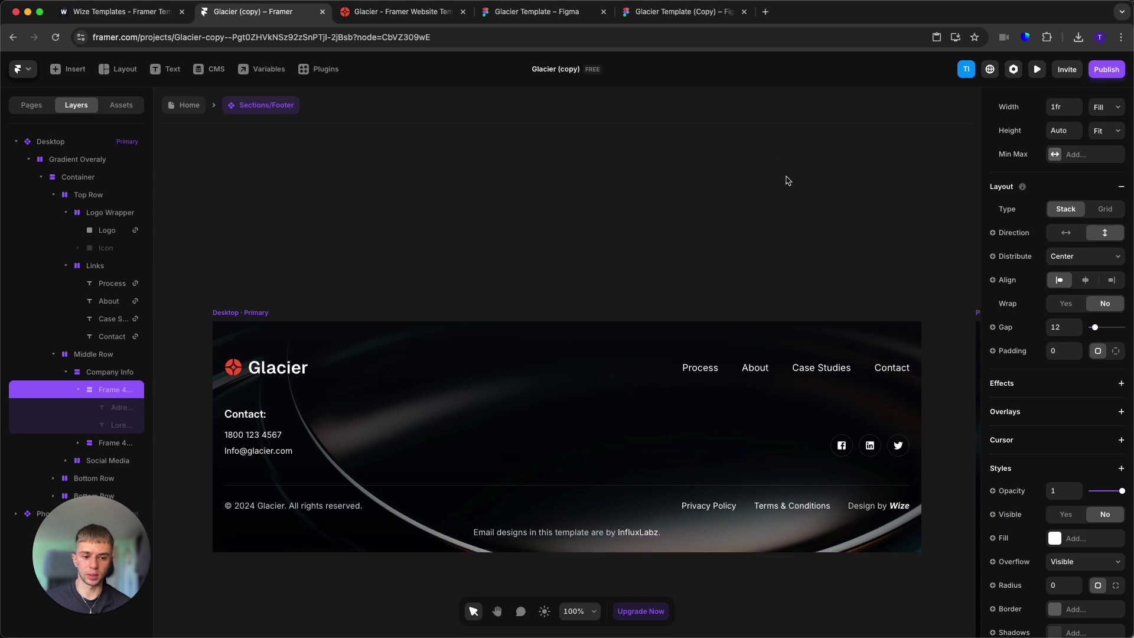
Change the footer's Facebook social icon name to Instagram and check the icon's link address
{"action": "left_click", "coordinate": [846, 445]}
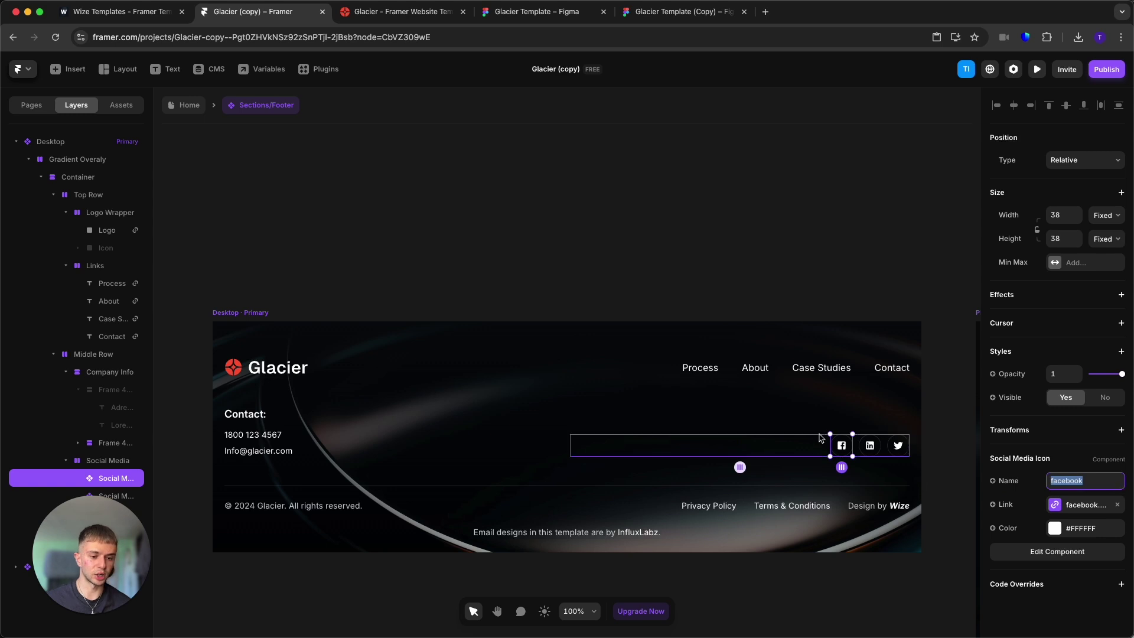
{"action": "type", "text": "gram"}
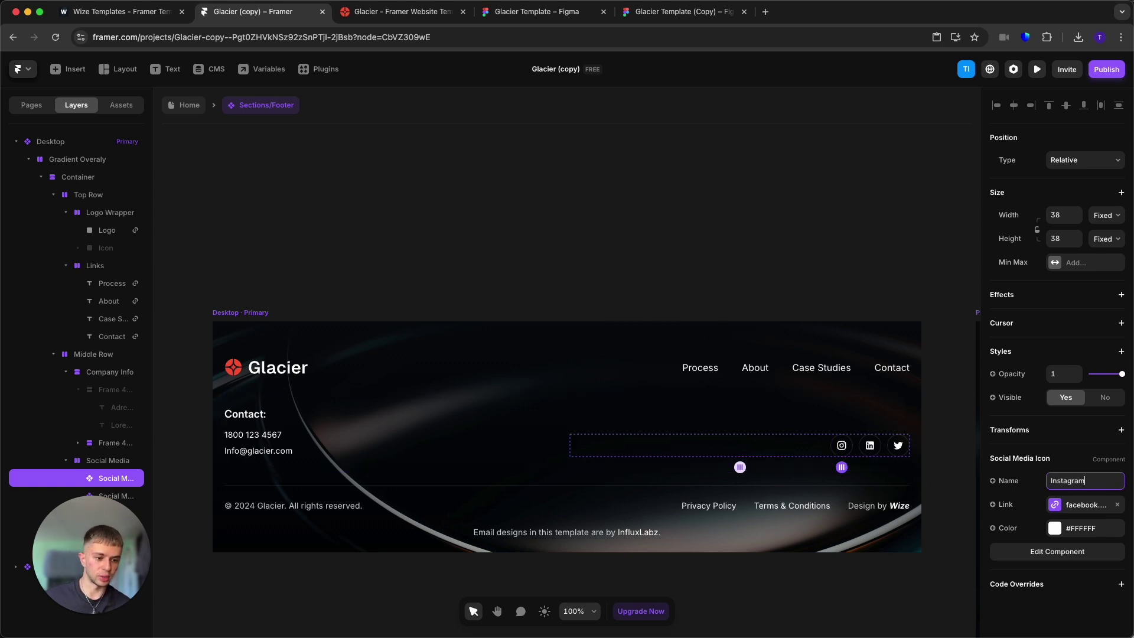
{"action": "left_click", "coordinate": [1083, 504]}
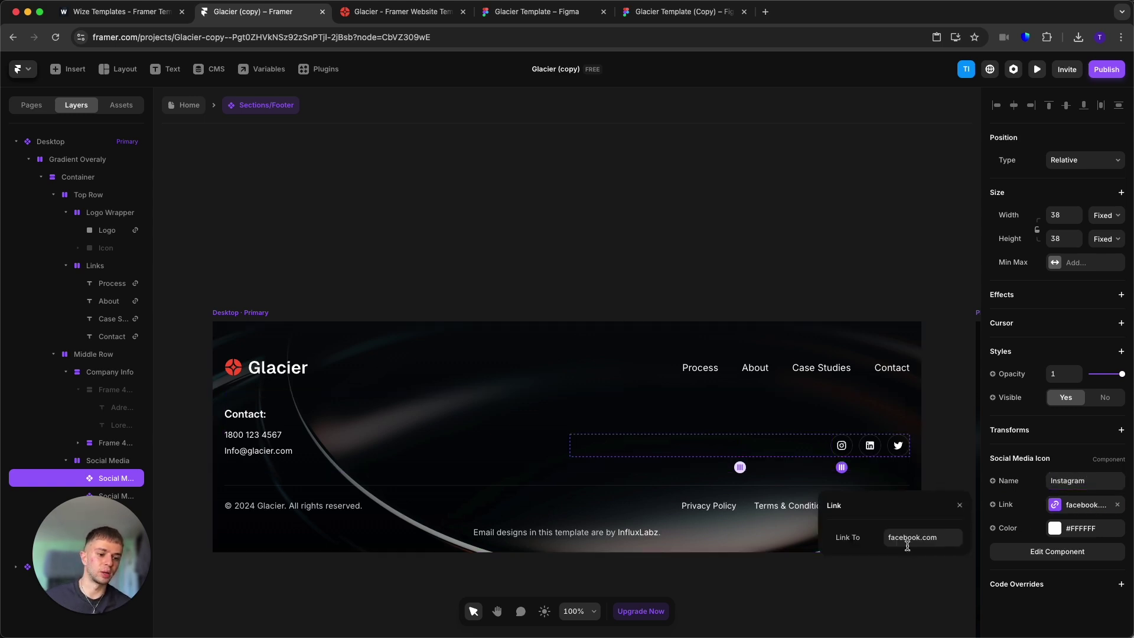
{"action": "left_click", "coordinate": [836, 277]}
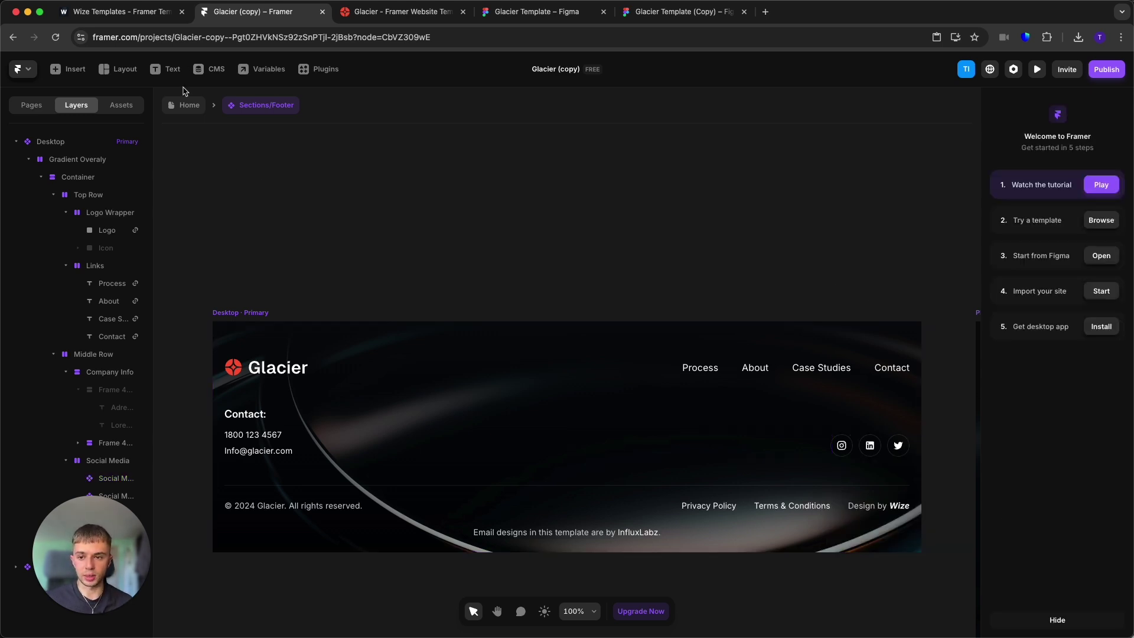
Leave the footer component, open the /about page and look through its values, team and mission sections
{"action": "left_click", "coordinate": [189, 107]}
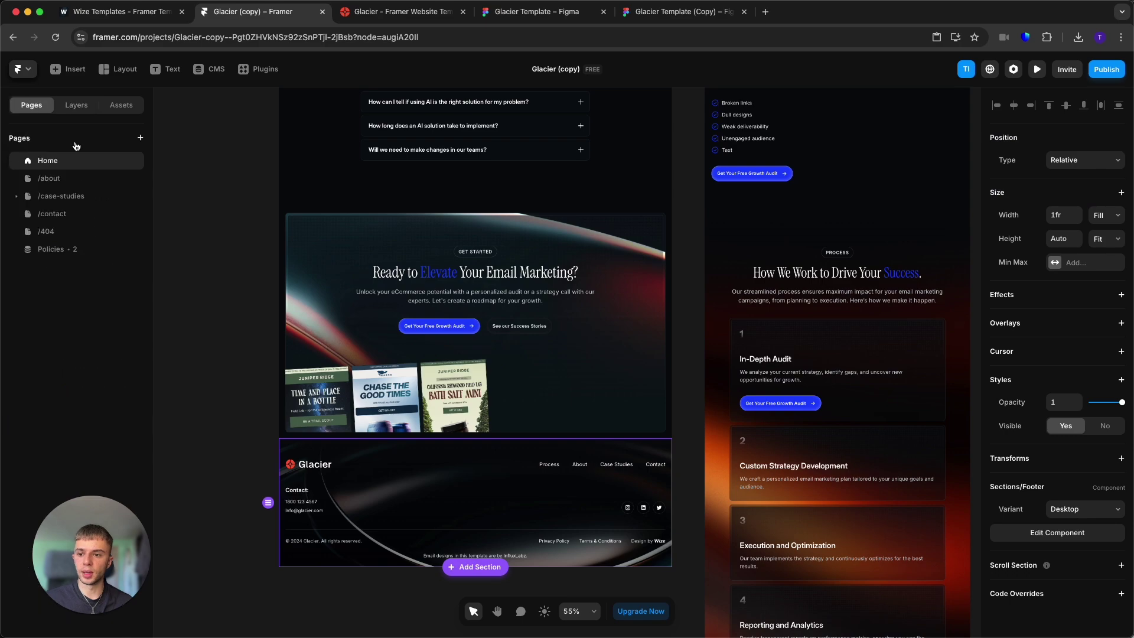
{"action": "left_click", "coordinate": [89, 179]}
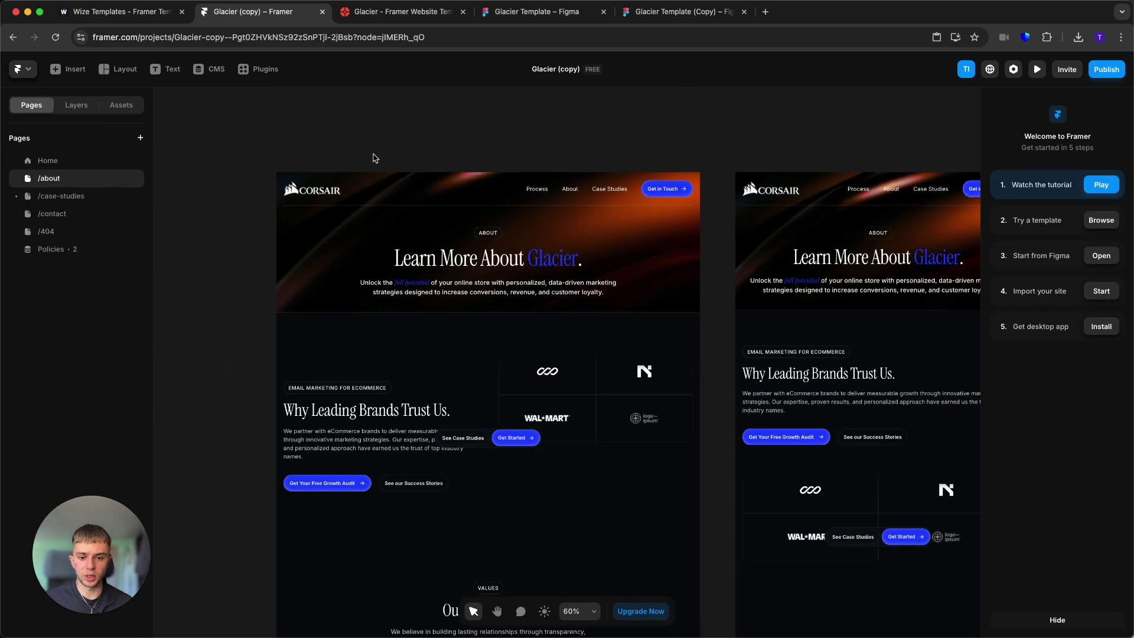
{"action": "scroll", "coordinate": [373, 157], "scroll_direction": "down", "scroll_amount": 3}
{"action": "scroll", "coordinate": [498, 355], "scroll_direction": "down", "scroll_amount": 10}
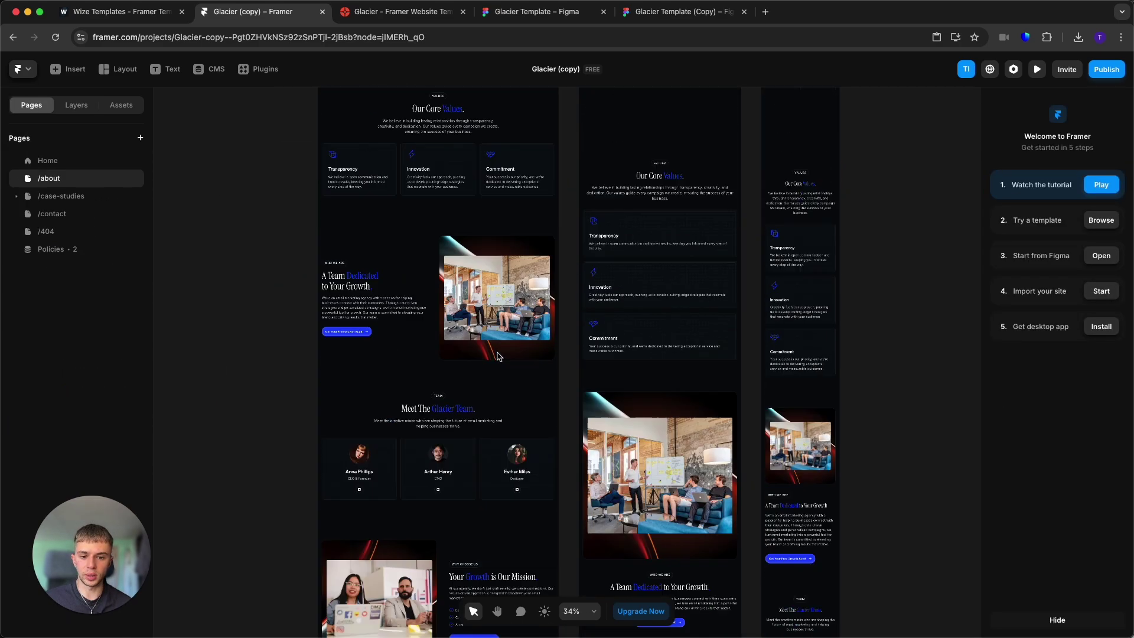
{"action": "scroll", "coordinate": [498, 355], "scroll_direction": "up", "scroll_amount": 5}
Examine the image, name, position and LinkedIn link properties of the first team member card
{"action": "left_click", "coordinate": [378, 390]}
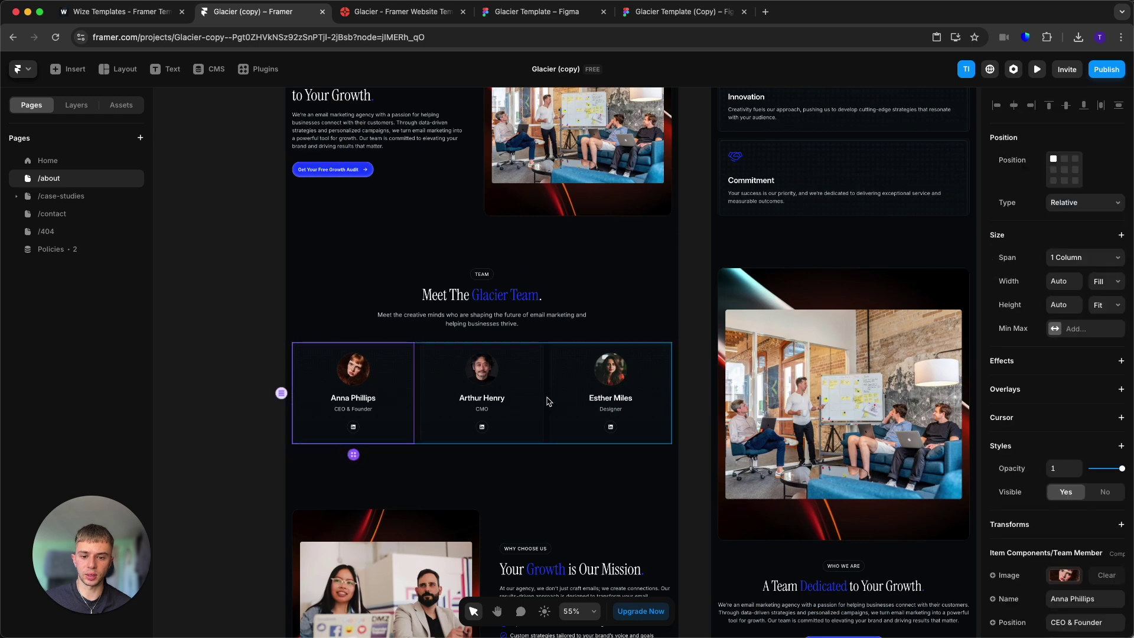
{"action": "left_click", "coordinate": [565, 394]}
{"action": "scroll", "coordinate": [565, 395], "scroll_direction": "up", "scroll_amount": 3}
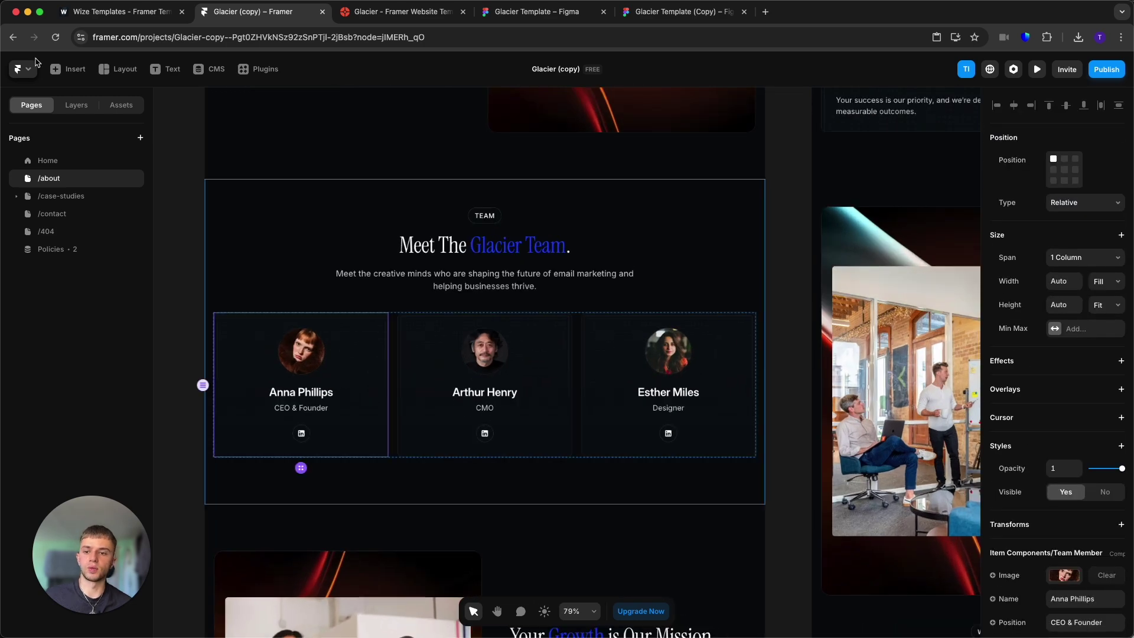
{"action": "left_click", "coordinate": [65, 101]}
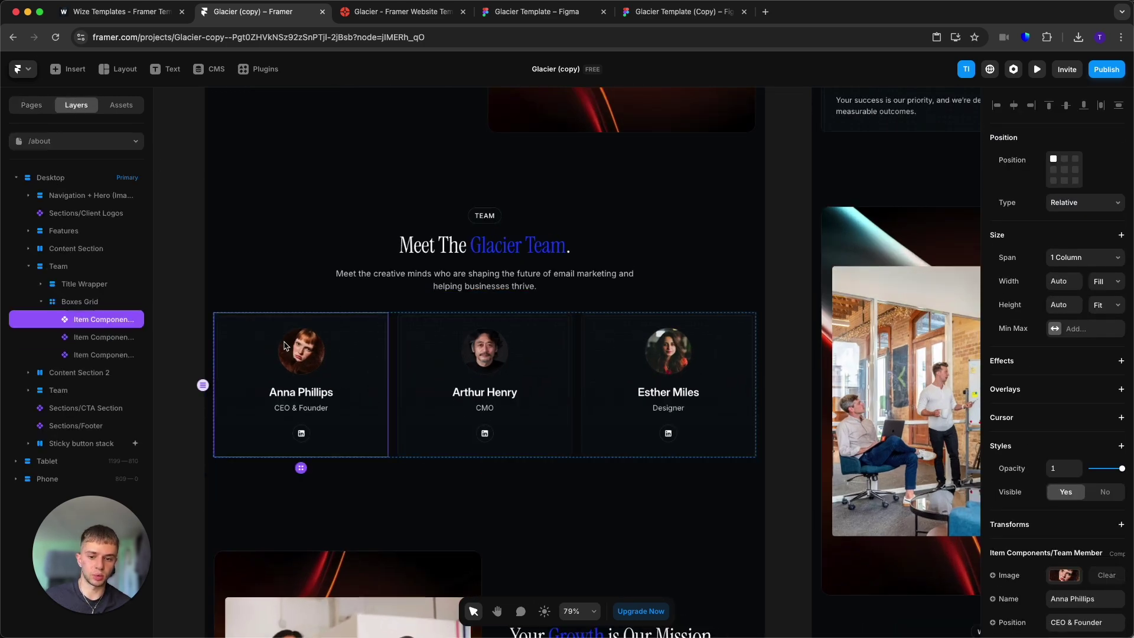
{"action": "scroll", "coordinate": [1031, 517], "scroll_direction": "down", "scroll_amount": 3}
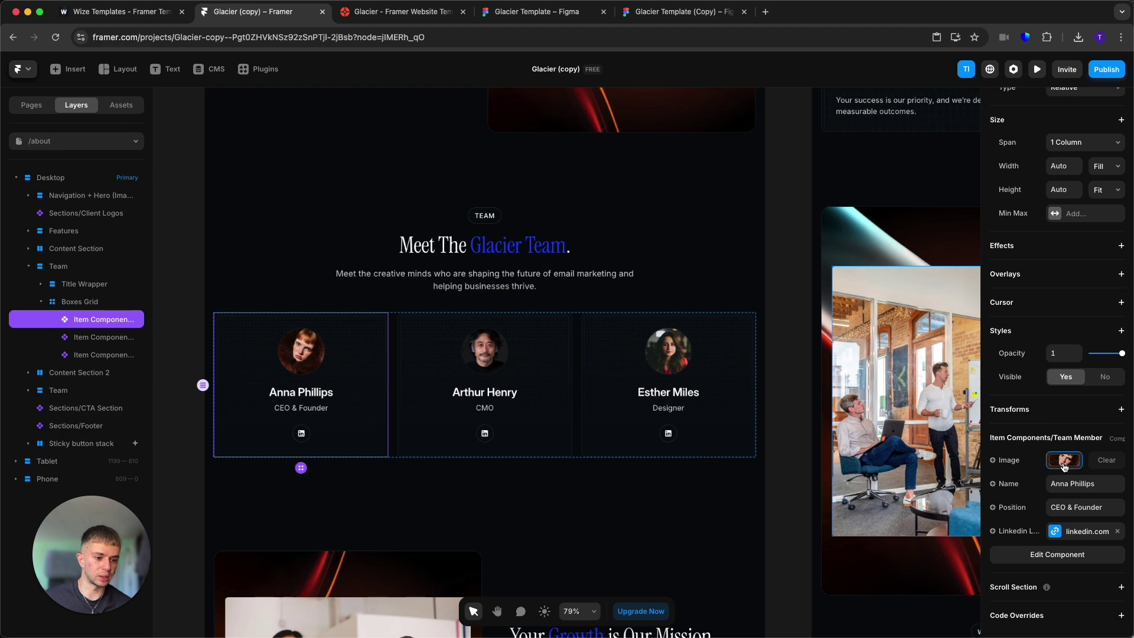
{"action": "left_click", "coordinate": [1064, 460]}
{"action": "left_click", "coordinate": [1087, 483]}
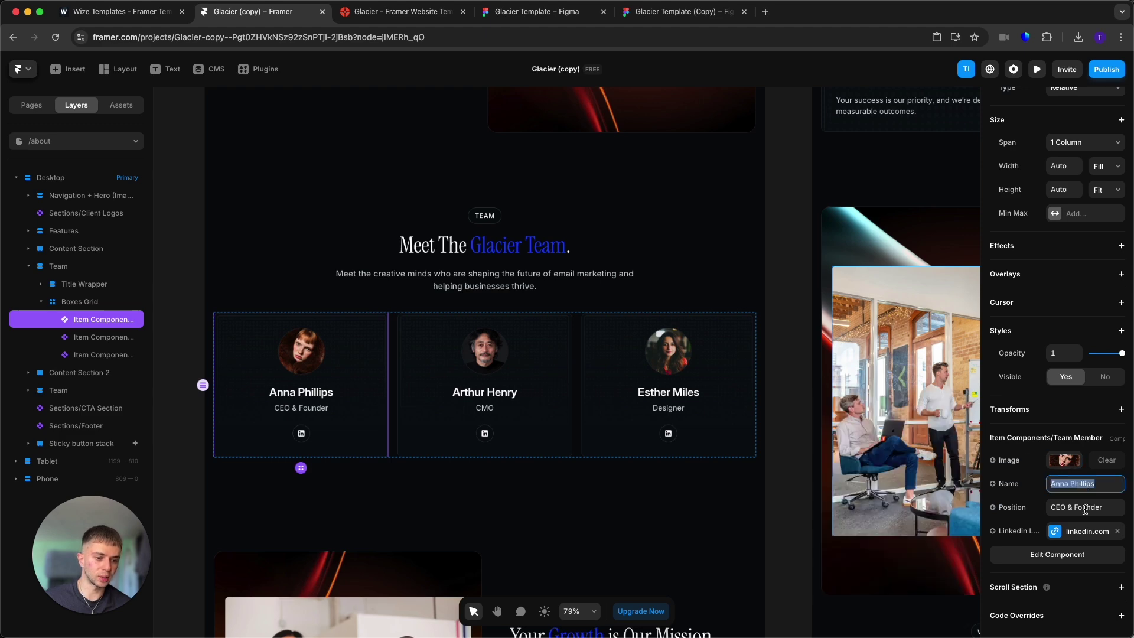
{"action": "left_click", "coordinate": [1086, 531]}
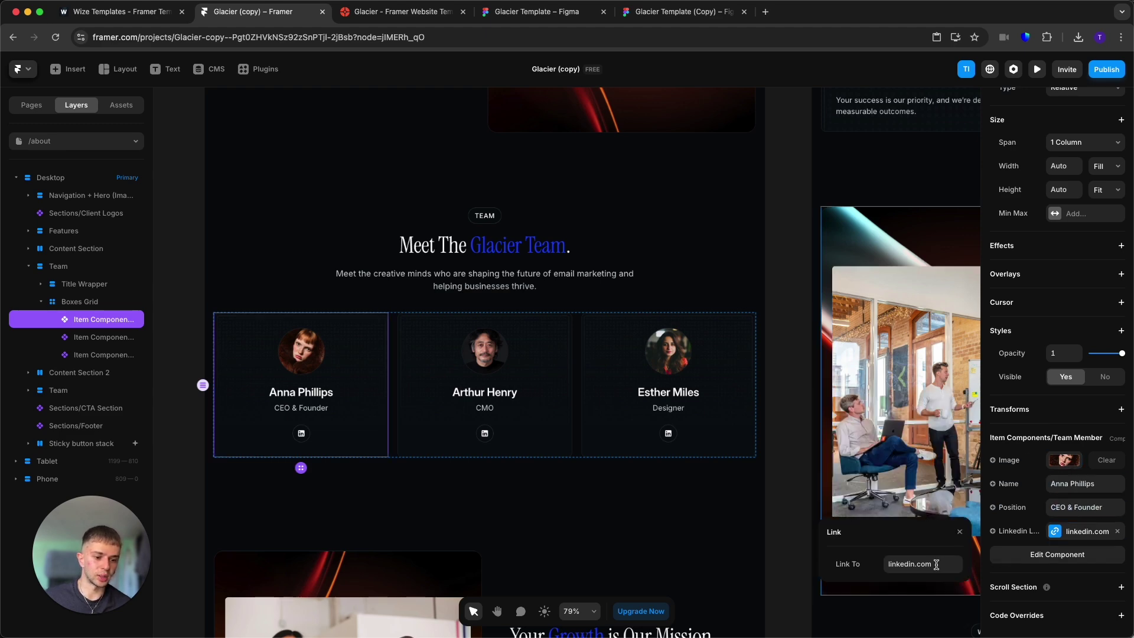
Examine the date, year, headline and description properties of the first item in the About page's timeline
{"action": "left_click", "coordinate": [750, 520]}
{"action": "scroll", "coordinate": [708, 484], "scroll_direction": "down", "scroll_amount": 5}
{"action": "scroll", "coordinate": [650, 447], "scroll_direction": "down", "scroll_amount": 3}
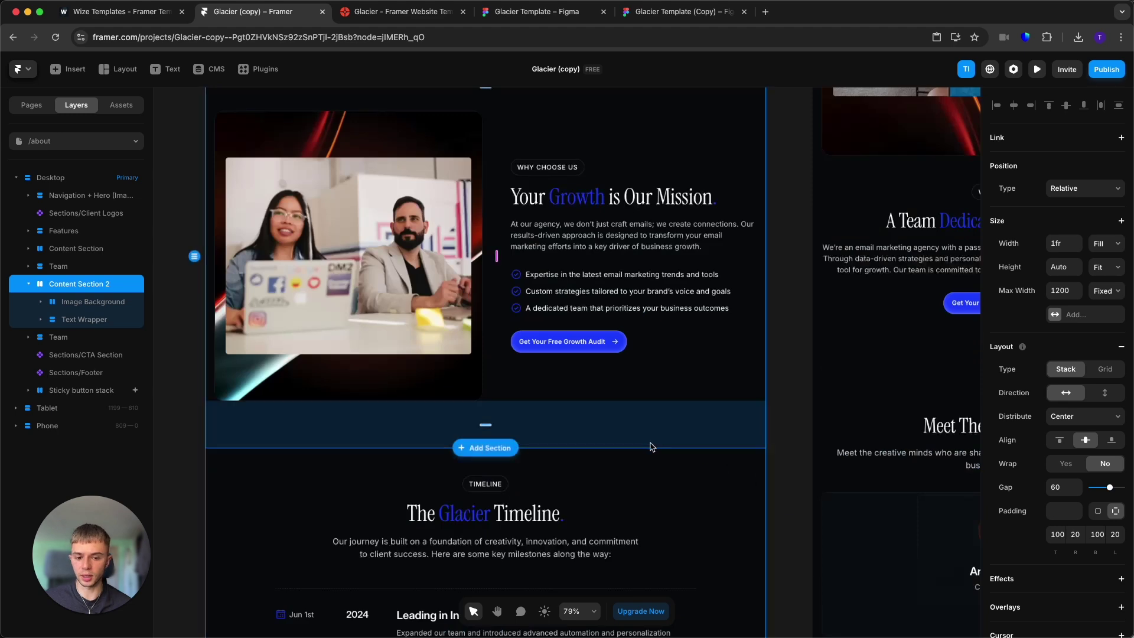
{"action": "scroll", "coordinate": [572, 446], "scroll_direction": "up", "scroll_amount": 5}
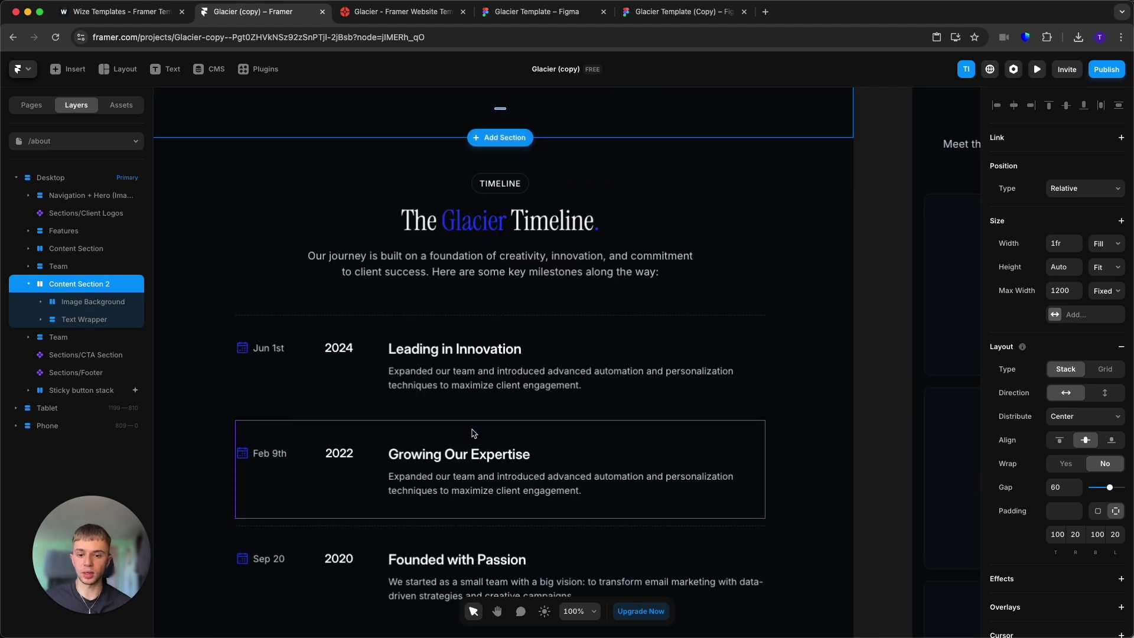
{"action": "scroll", "coordinate": [473, 433], "scroll_direction": "down", "scroll_amount": 2}
{"action": "left_click", "coordinate": [474, 288]}
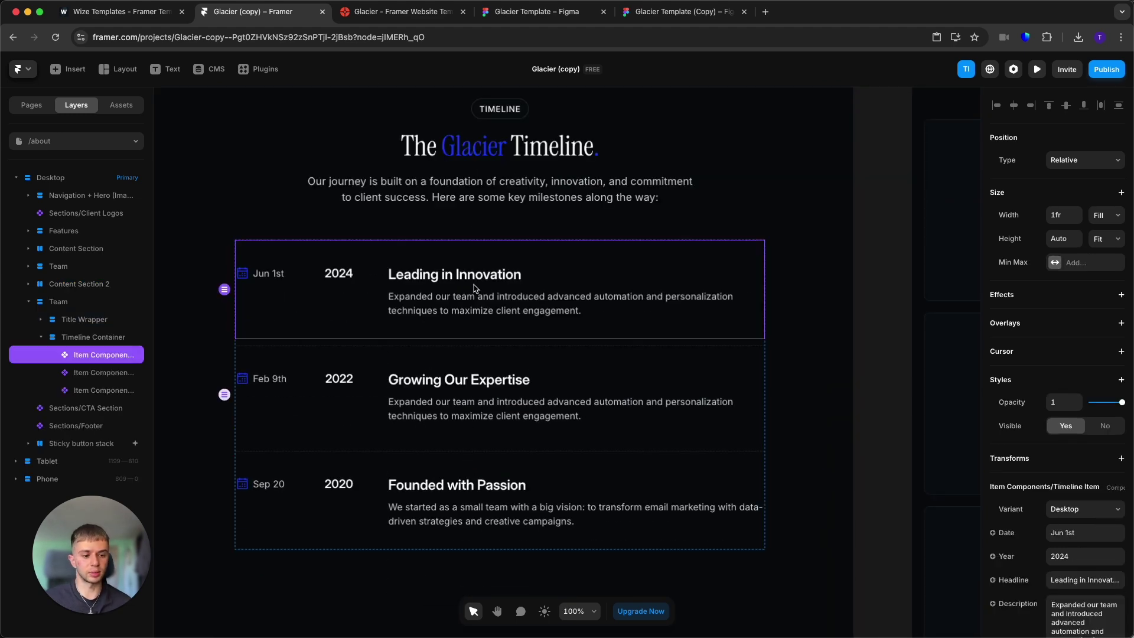
{"action": "scroll", "coordinate": [1012, 481], "scroll_direction": "down", "scroll_amount": 3}
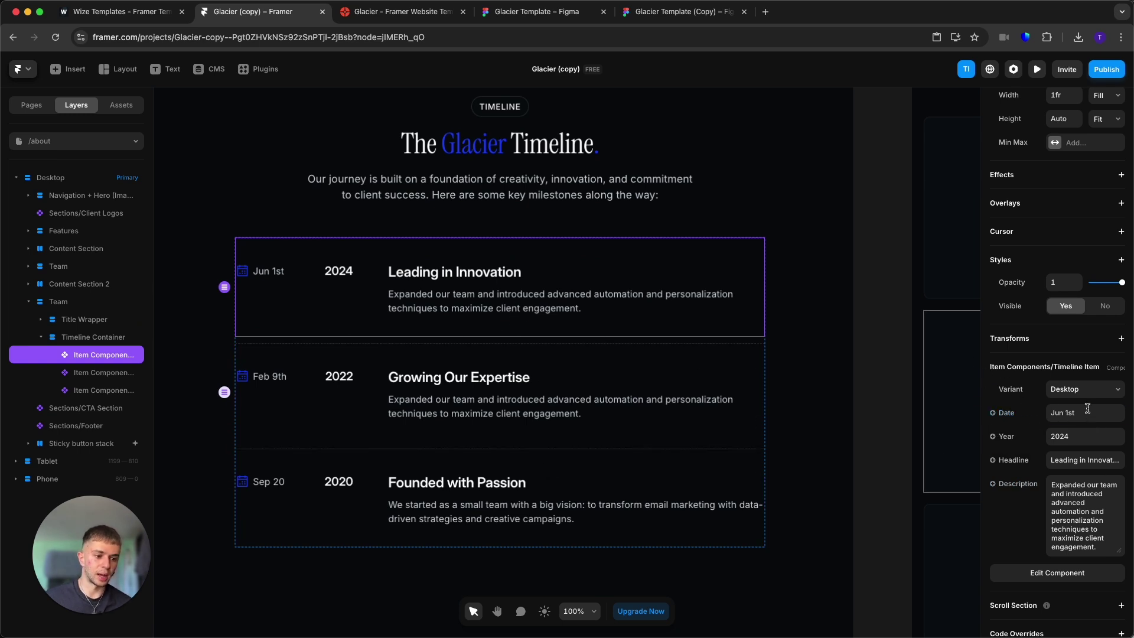
Duplicate the first timeline item, "Leading in Innovation", in the About page's timeline
{"action": "key", "text": "Tab"}
{"action": "key", "text": "Tab"}
{"action": "key", "text": "Tab"}
{"action": "left_click", "coordinate": [690, 309]}
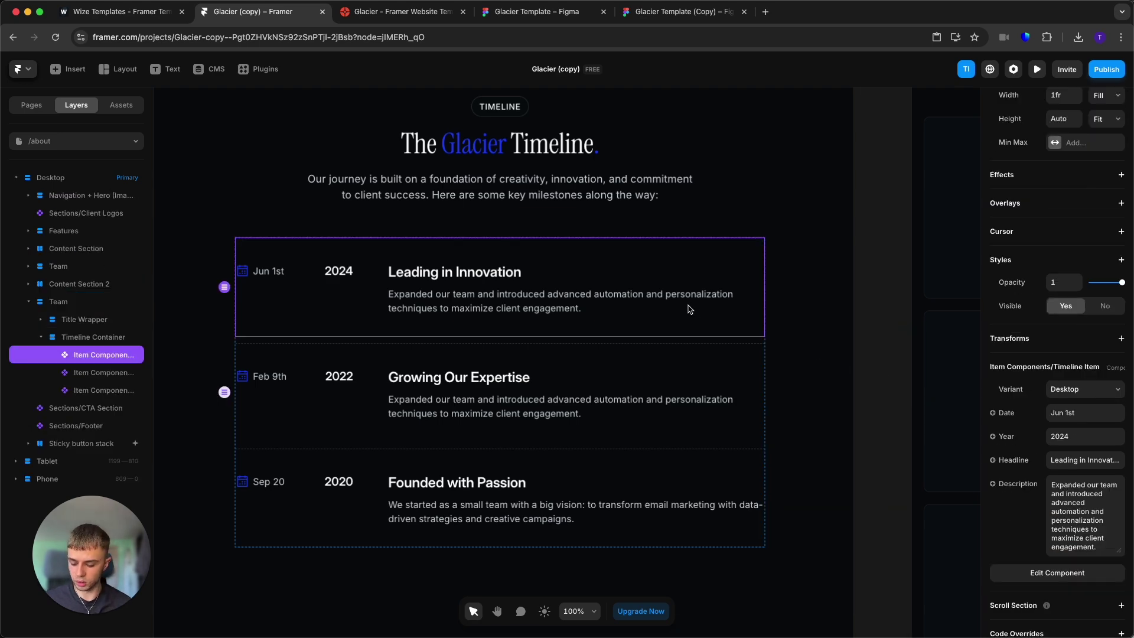
{"action": "key", "text": "super+d"}
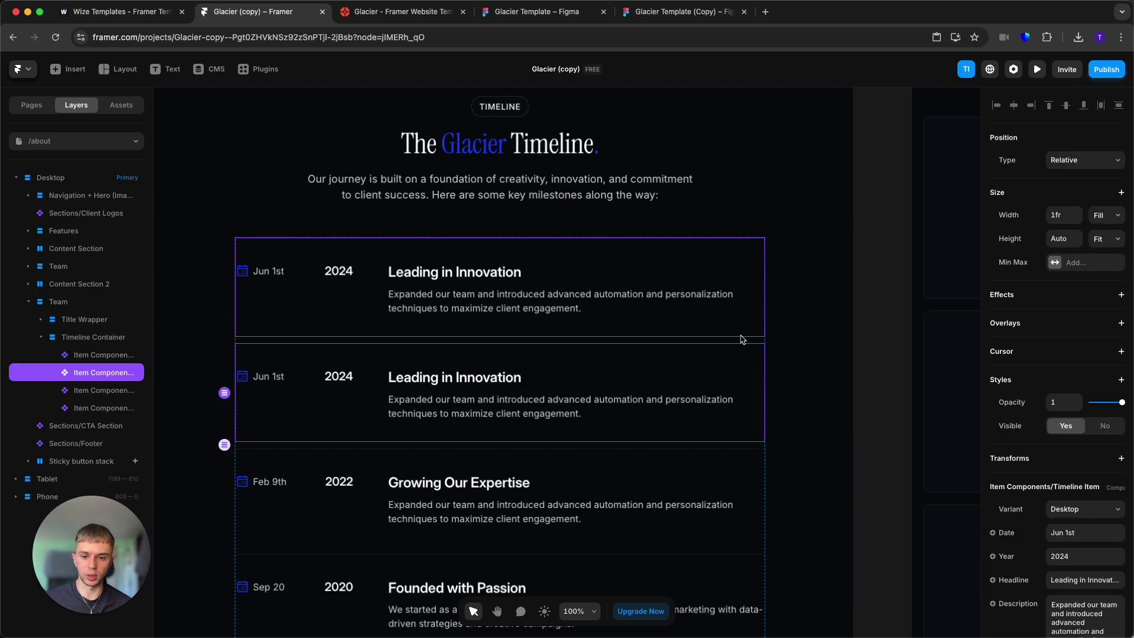
Delete the "Growing Our Expertise" item from the About page's timeline
{"action": "scroll", "coordinate": [721, 324], "scroll_direction": "down", "scroll_amount": 2}
{"action": "scroll", "coordinate": [531, 354], "scroll_direction": "down", "scroll_amount": 3}
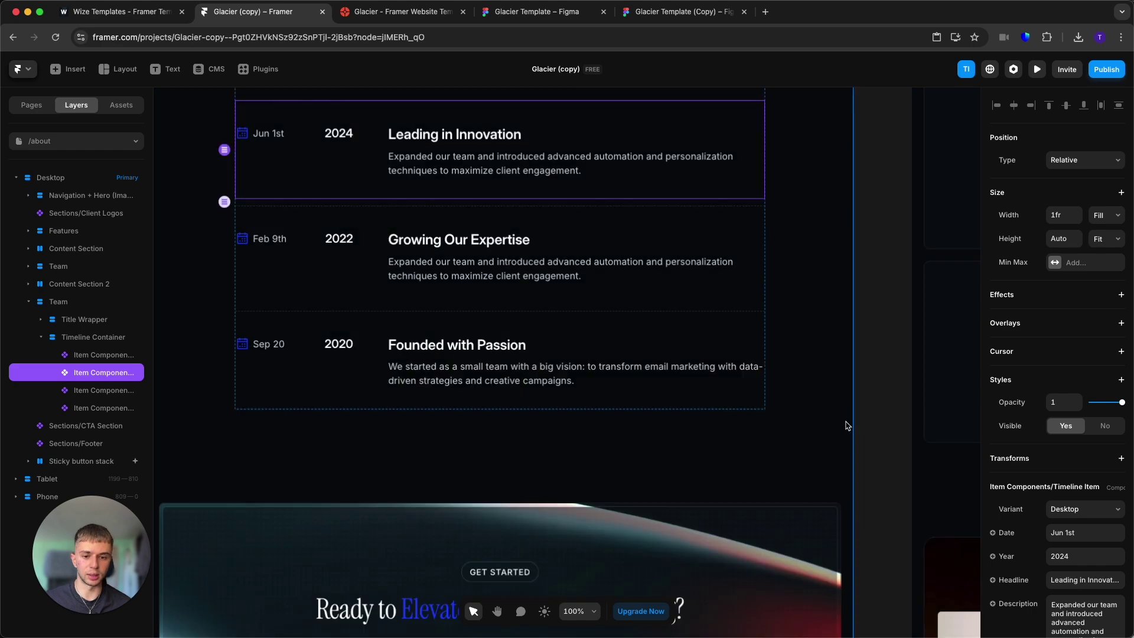
{"action": "scroll", "coordinate": [375, 223], "scroll_direction": "down", "scroll_amount": 2}
{"action": "left_click", "coordinate": [586, 292]}
{"action": "key", "text": "BackSpace"}
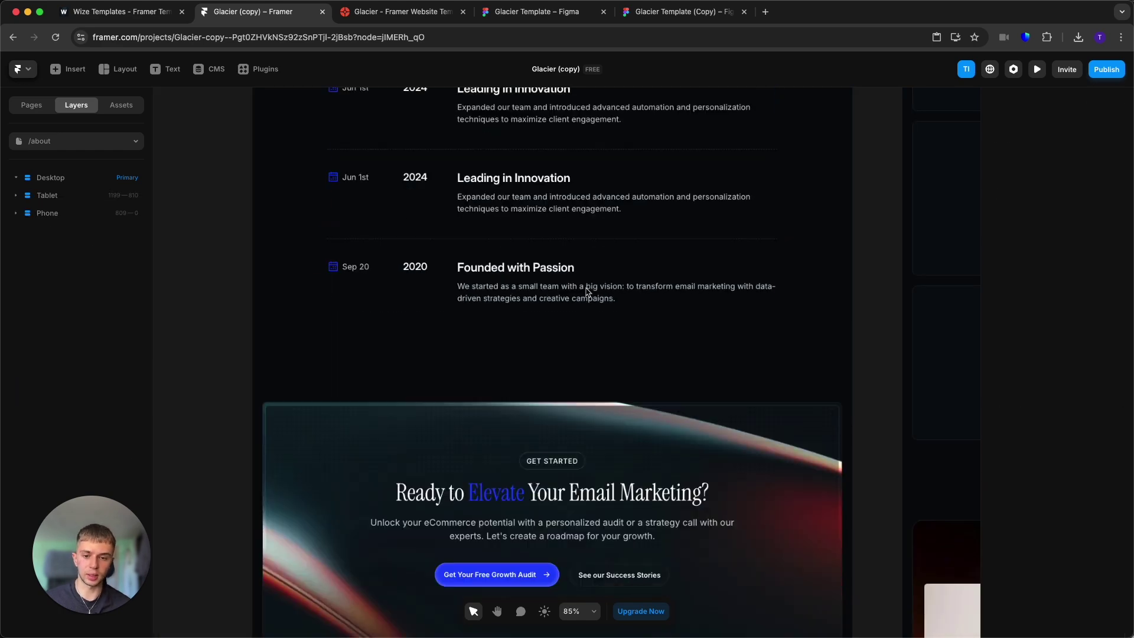
Look over the end of the About page, open the /case-studies page and review its sections
{"action": "scroll", "coordinate": [581, 290], "scroll_direction": "down", "scroll_amount": 8}
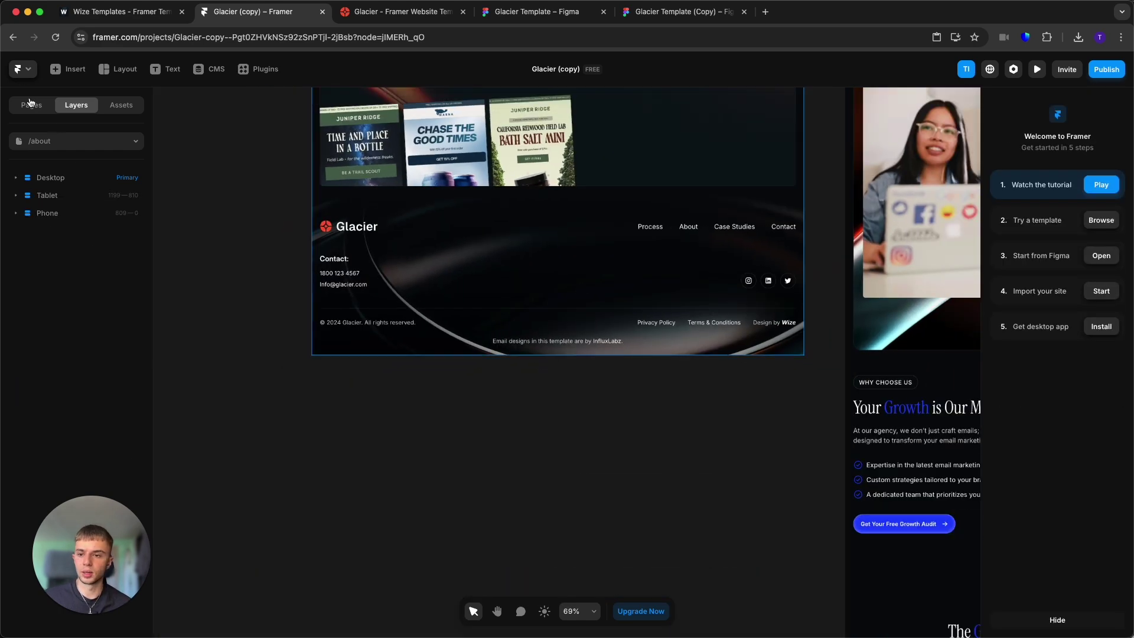
{"action": "left_click", "coordinate": [33, 106]}
{"action": "left_click", "coordinate": [70, 196]}
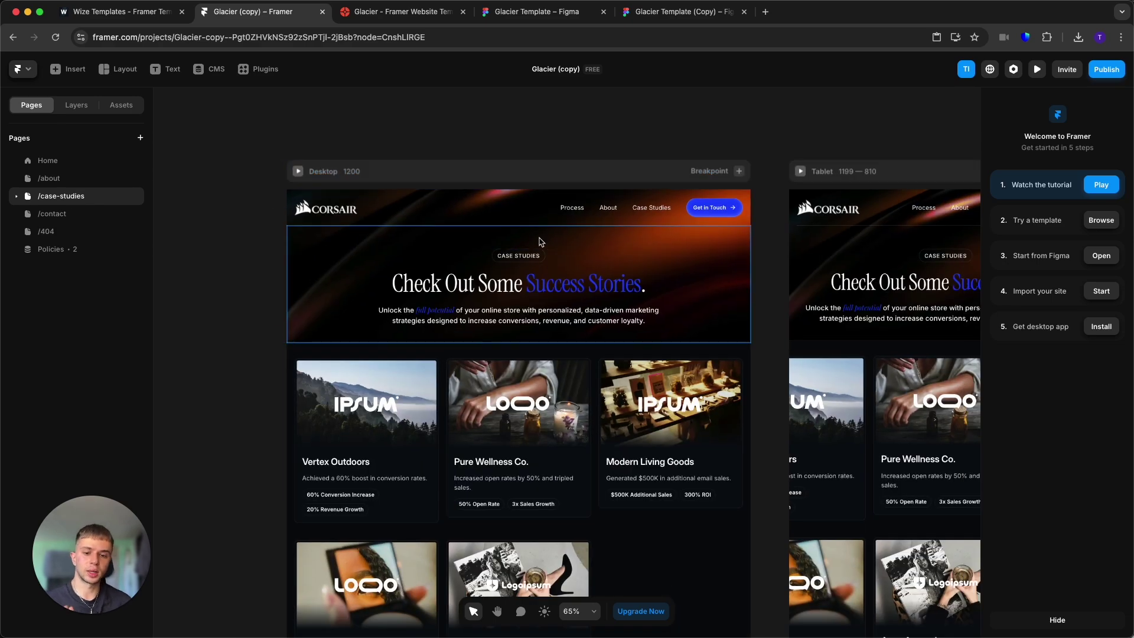
{"action": "scroll", "coordinate": [540, 242], "scroll_direction": "down", "scroll_amount": 15}
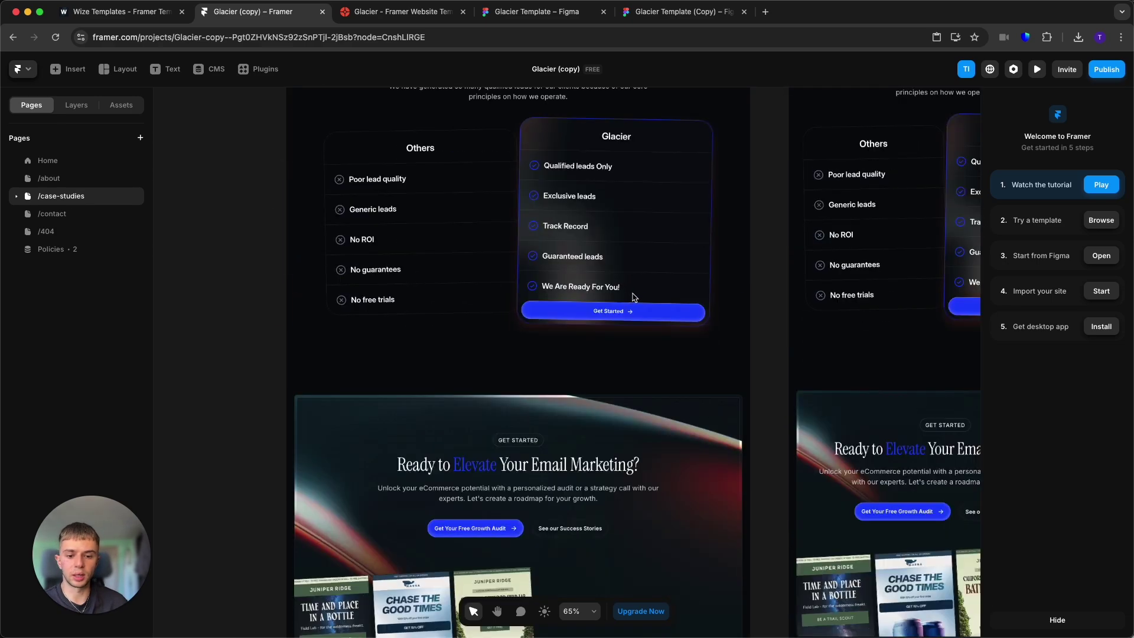
{"action": "scroll", "coordinate": [632, 298], "scroll_direction": "down", "scroll_amount": 5}
{"action": "scroll", "coordinate": [643, 296], "scroll_direction": "up", "scroll_amount": 20}
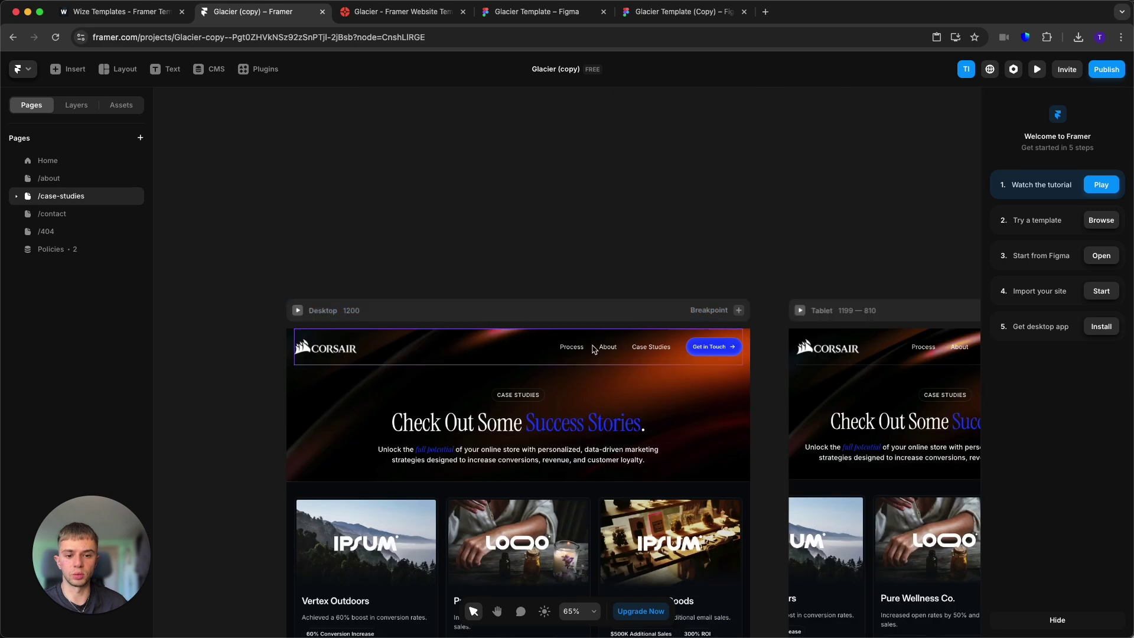
Examine the background image fill of the desktop Navigation + Hero section on the /case-studies page
{"action": "left_click", "coordinate": [602, 341]}
{"action": "left_click", "coordinate": [63, 107]}
{"action": "left_click", "coordinate": [69, 197]}
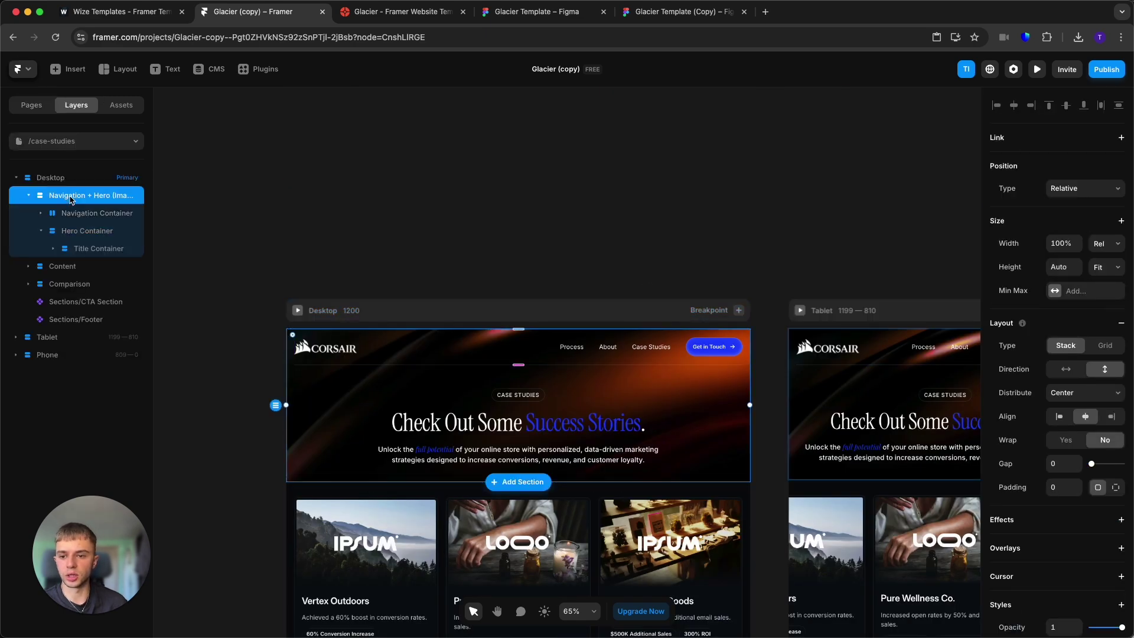
{"action": "scroll", "coordinate": [1091, 517], "scroll_direction": "down", "scroll_amount": 5}
{"action": "left_click", "coordinate": [1053, 442]}
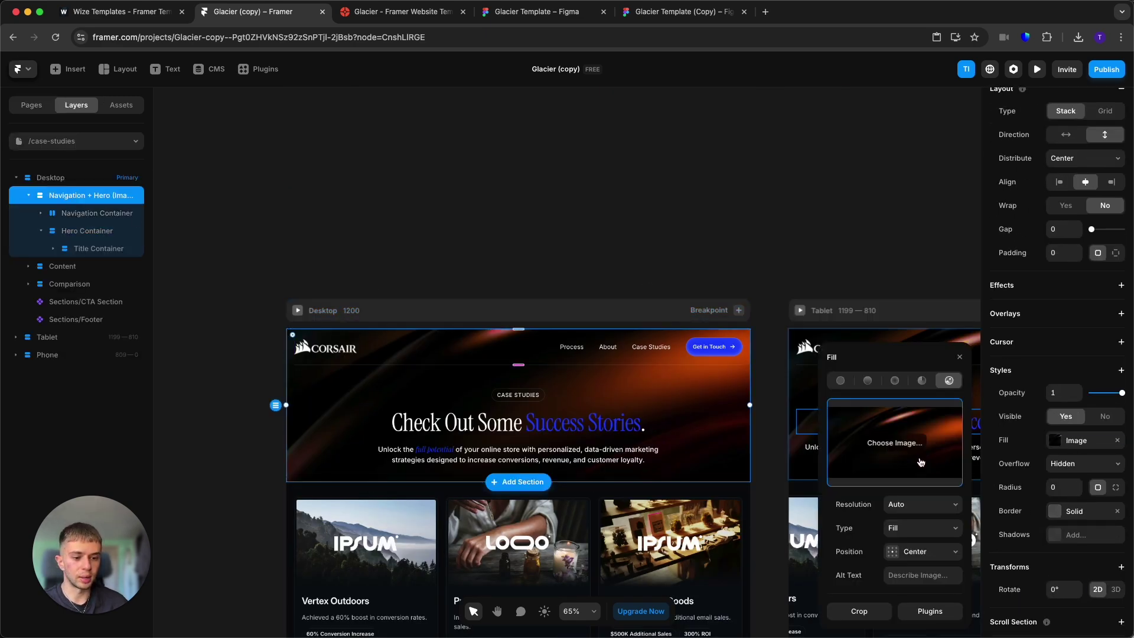
{"action": "left_click", "coordinate": [430, 167]}
Inspect the CMS content and grid layout properties of the case studies list across the page's breakpoints
{"action": "left_click", "coordinate": [34, 109]}
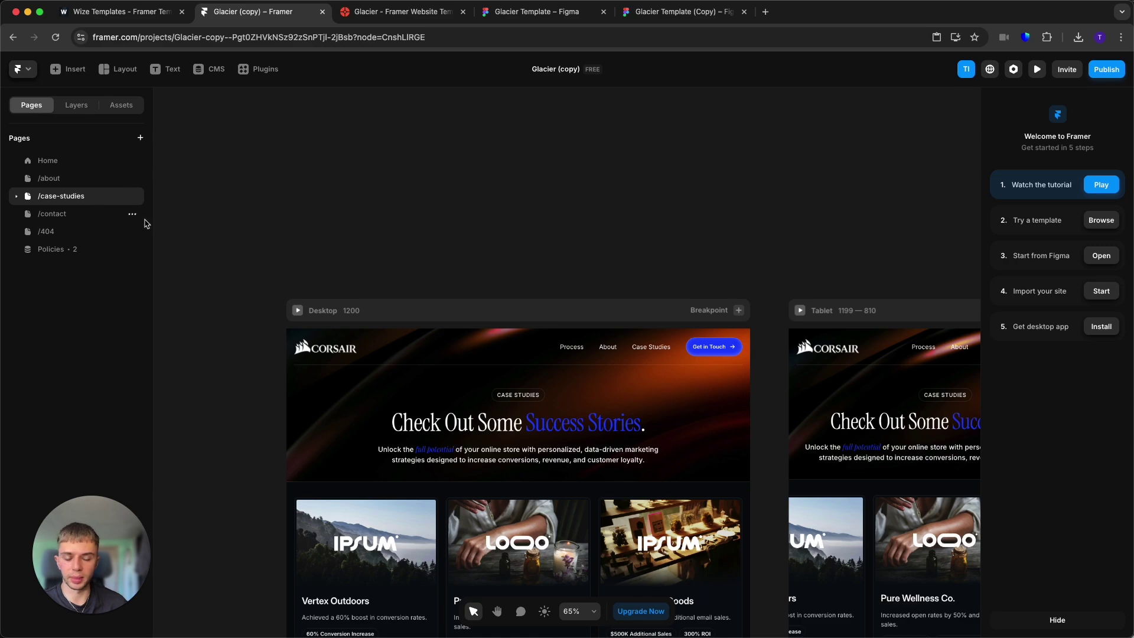
{"action": "scroll", "coordinate": [407, 242], "scroll_direction": "down", "scroll_amount": 5}
{"action": "left_click", "coordinate": [455, 289]}
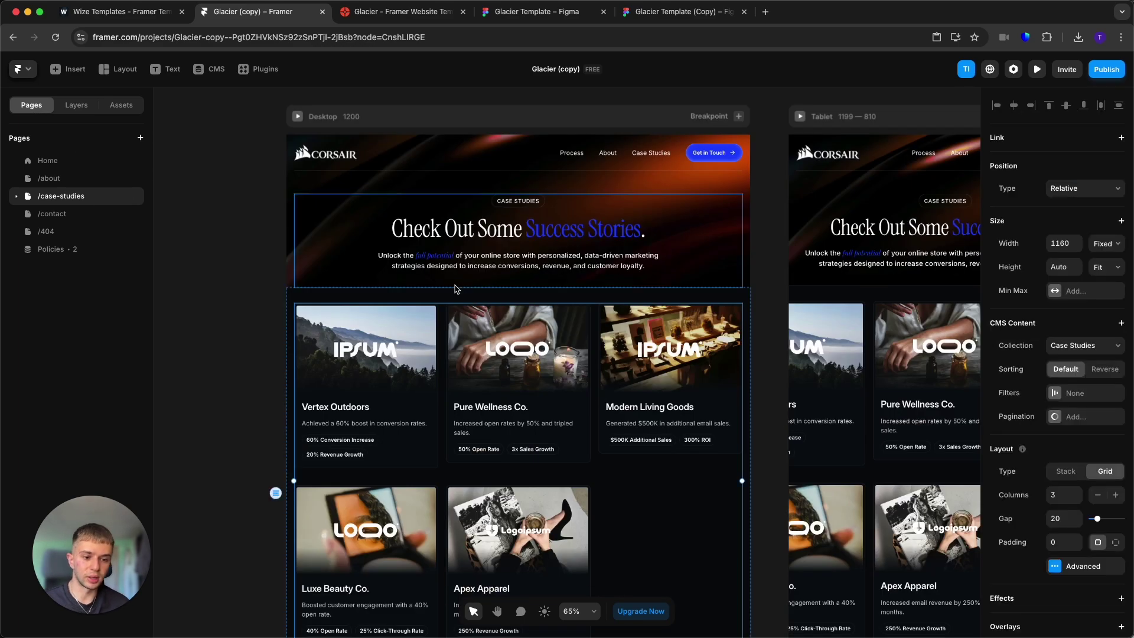
{"action": "scroll", "coordinate": [354, 250], "scroll_direction": "down", "scroll_amount": 8}
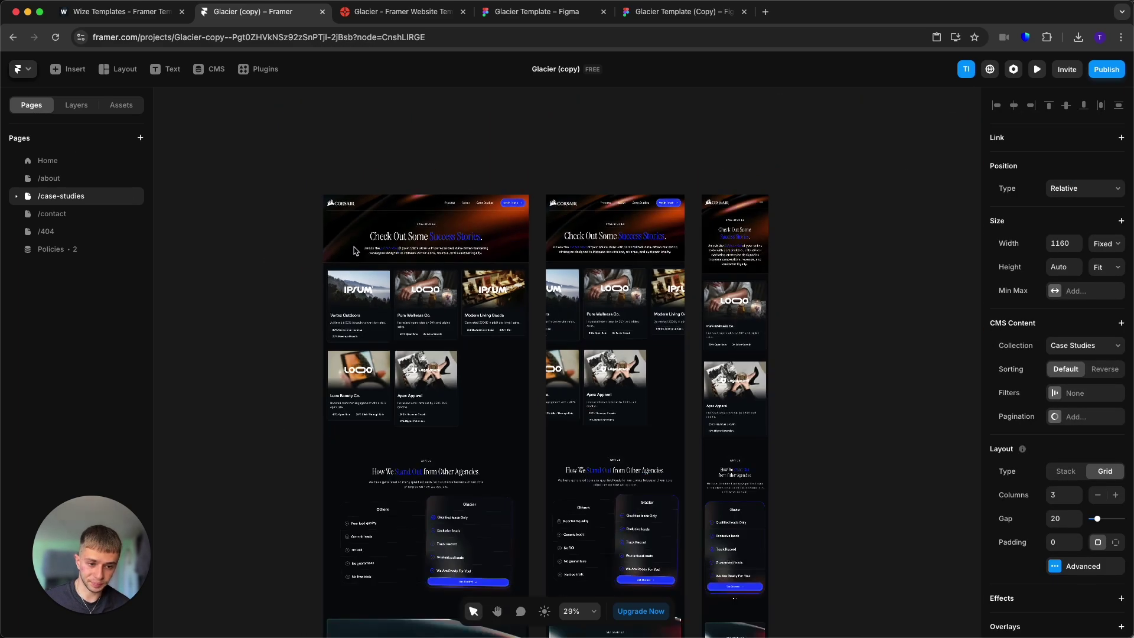
{"action": "scroll", "coordinate": [354, 250], "scroll_direction": "up", "scroll_amount": 2}
Examine the Vertex Outdoors case study detail page and view the Case Studies collection in the CMS
{"action": "left_click", "coordinate": [14, 197]}
{"action": "left_click", "coordinate": [59, 214]}
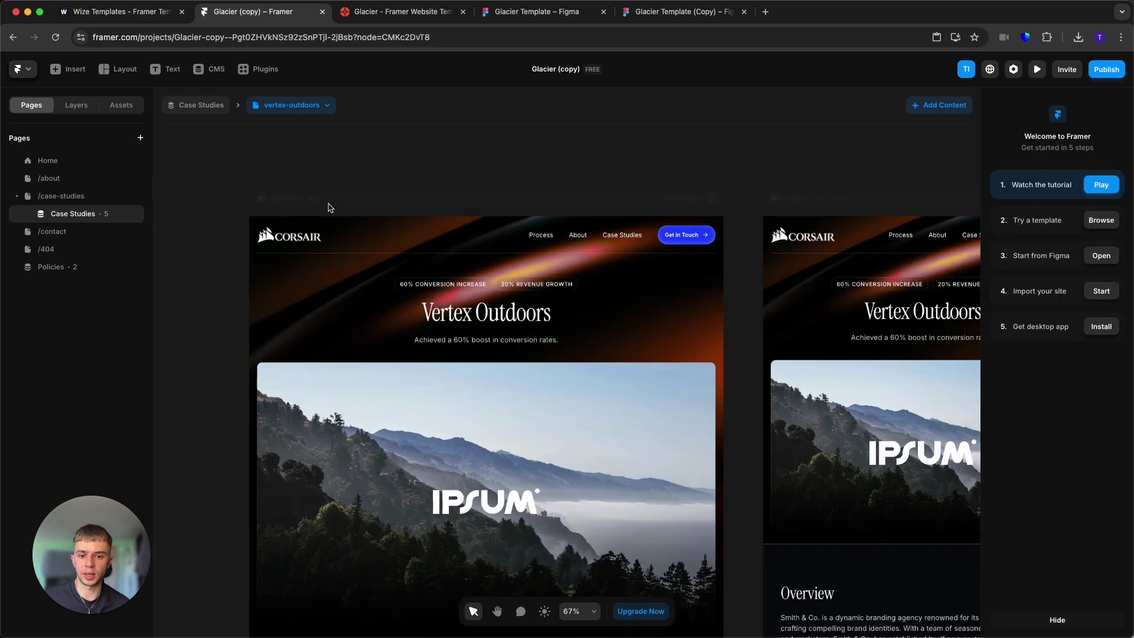
{"action": "scroll", "coordinate": [328, 209], "scroll_direction": "down", "scroll_amount": 3}
{"action": "scroll", "coordinate": [417, 207], "scroll_direction": "down", "scroll_amount": 5}
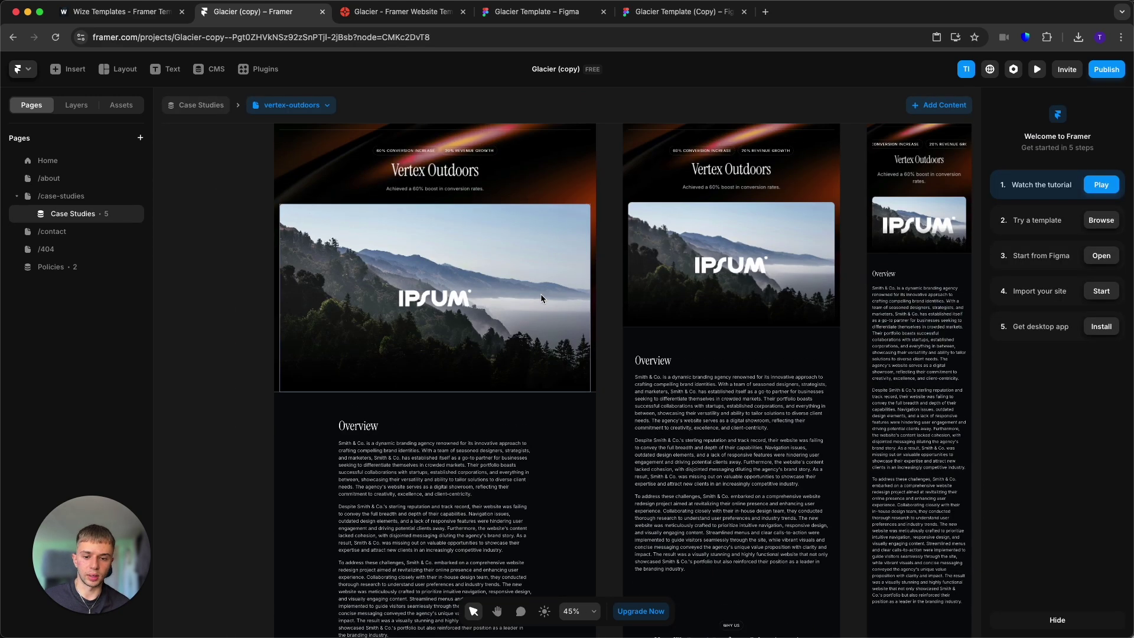
{"action": "left_click", "coordinate": [551, 208]}
{"action": "scroll", "coordinate": [597, 254], "scroll_direction": "up", "scroll_amount": 3}
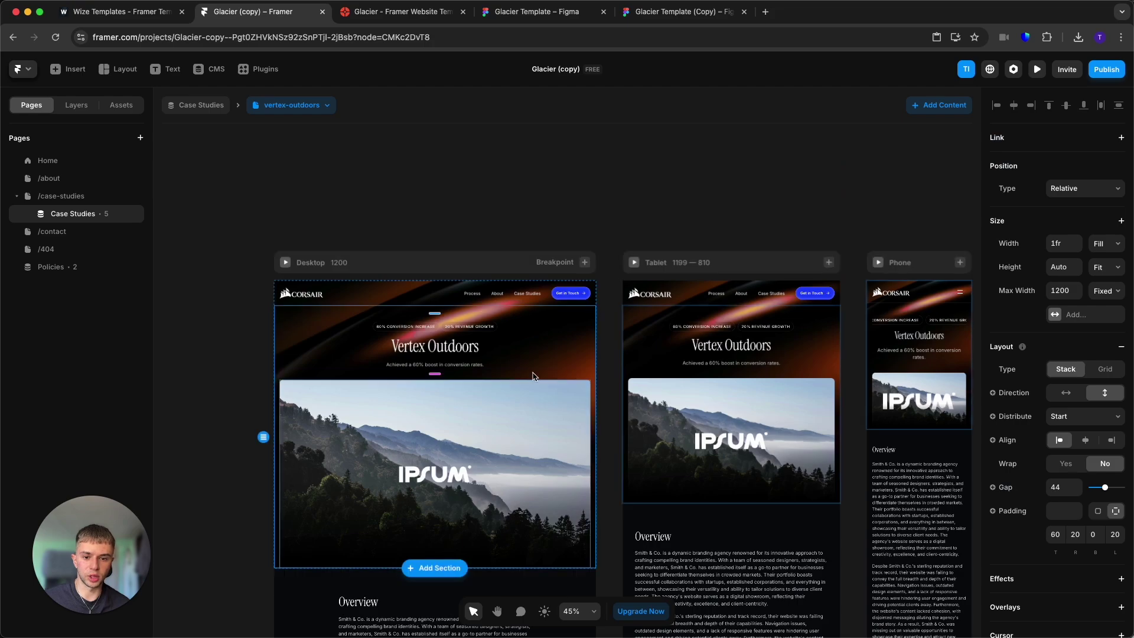
{"action": "scroll", "coordinate": [511, 407], "scroll_direction": "down", "scroll_amount": 10}
{"action": "scroll", "coordinate": [518, 333], "scroll_direction": "up", "scroll_amount": 9}
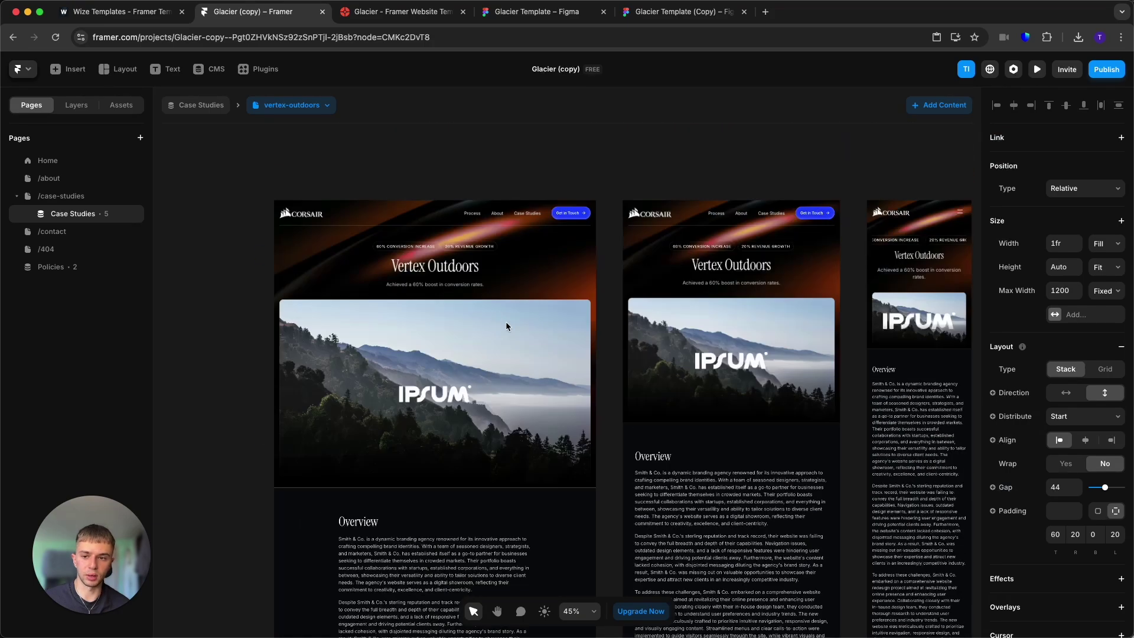
{"action": "left_click", "coordinate": [211, 69]}
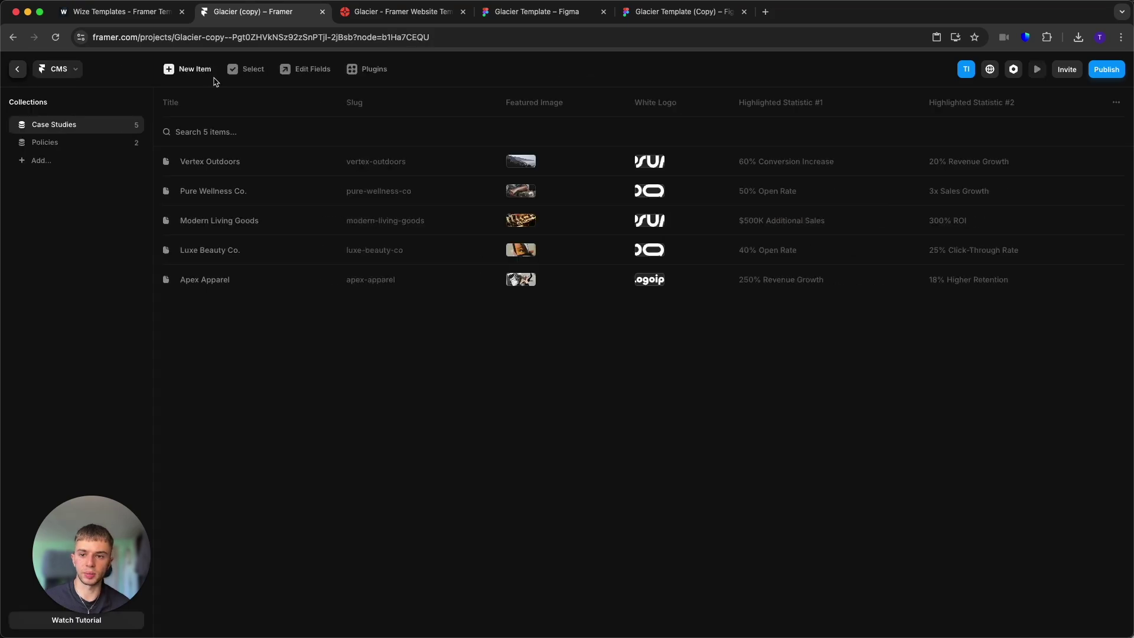
{"action": "left_click", "coordinate": [26, 70]}
Add Email as the /contact form's submission destination and check its recipient, name, subject and body settings
{"action": "left_click", "coordinate": [69, 232]}
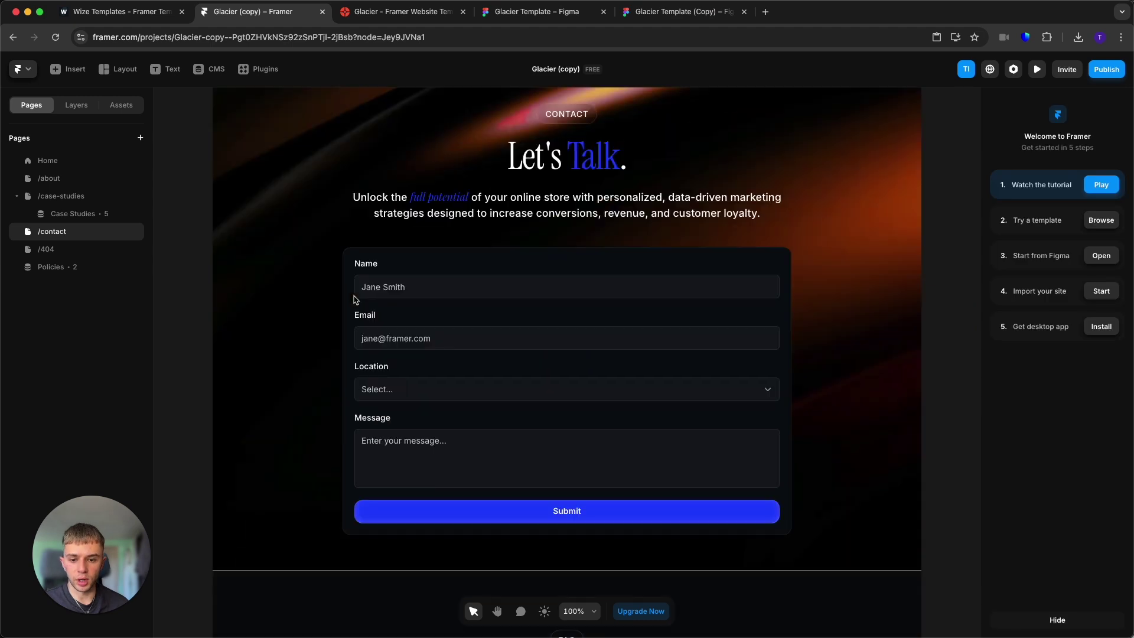
{"action": "left_click", "coordinate": [487, 258]}
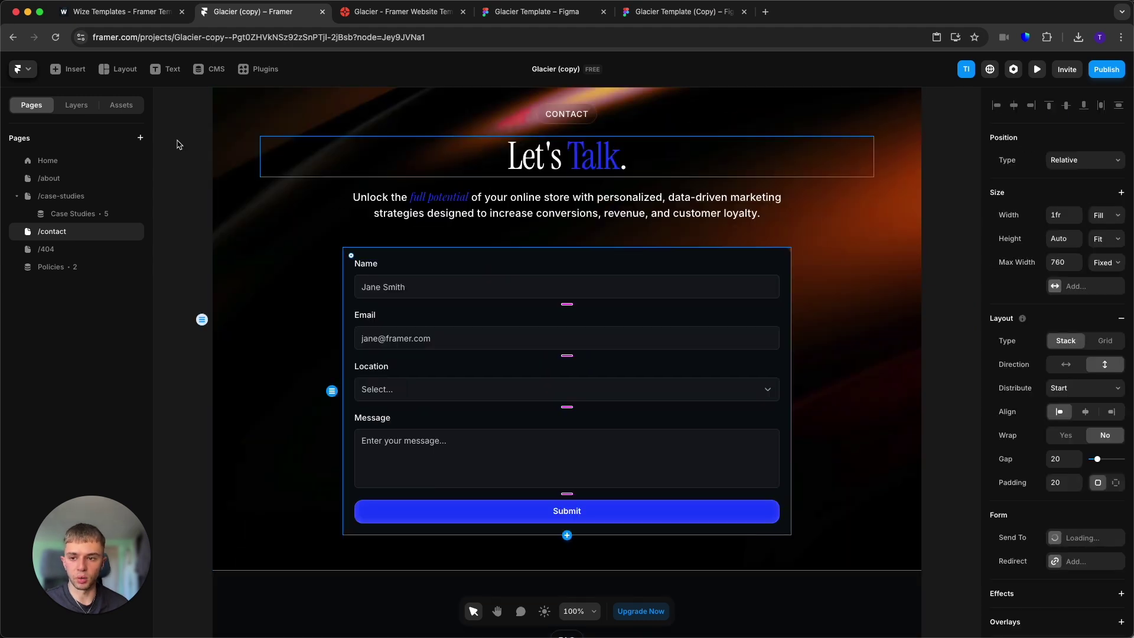
{"action": "left_click", "coordinate": [76, 105]}
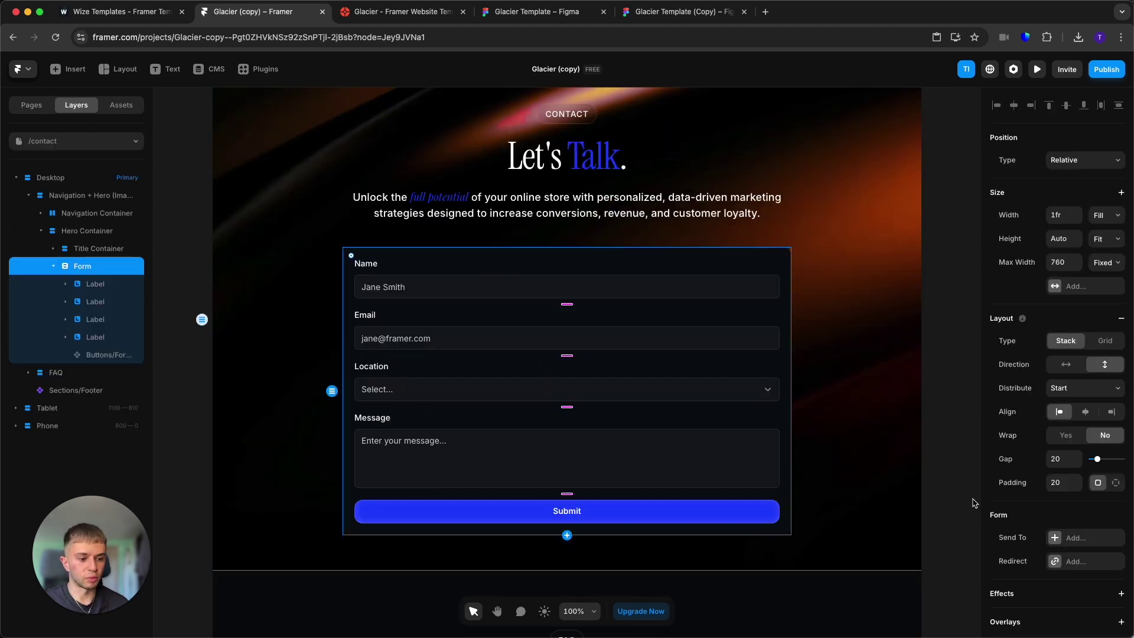
{"action": "scroll", "coordinate": [1080, 441], "scroll_direction": "down", "scroll_amount": 3}
{"action": "left_click", "coordinate": [1080, 442]}
{"action": "left_click", "coordinate": [1075, 440]}
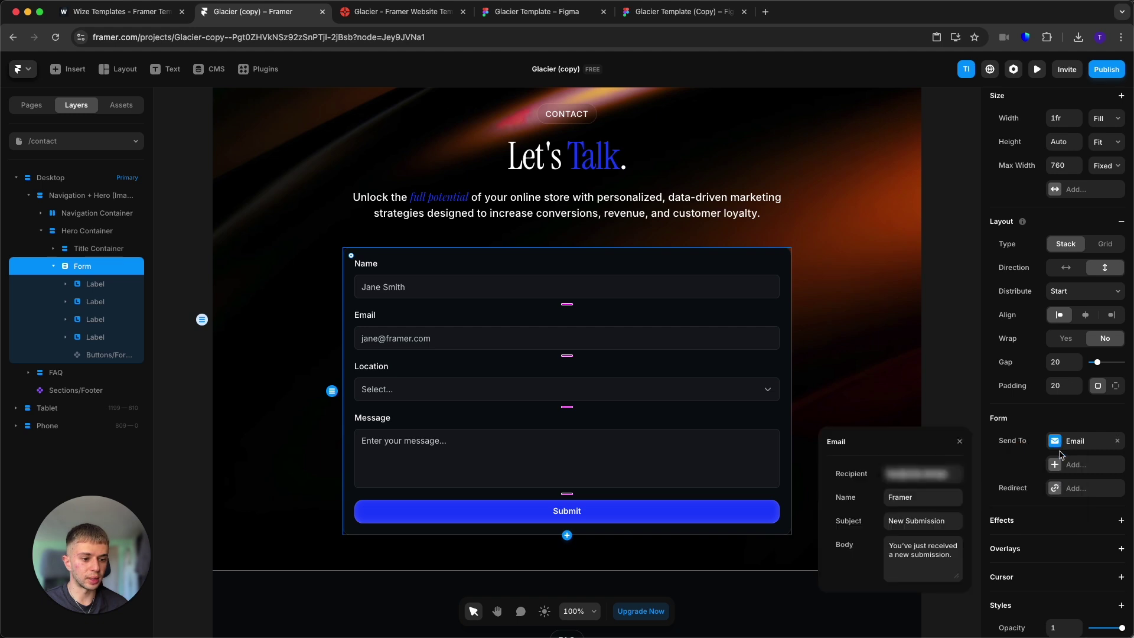
{"action": "left_click", "coordinate": [901, 501]}
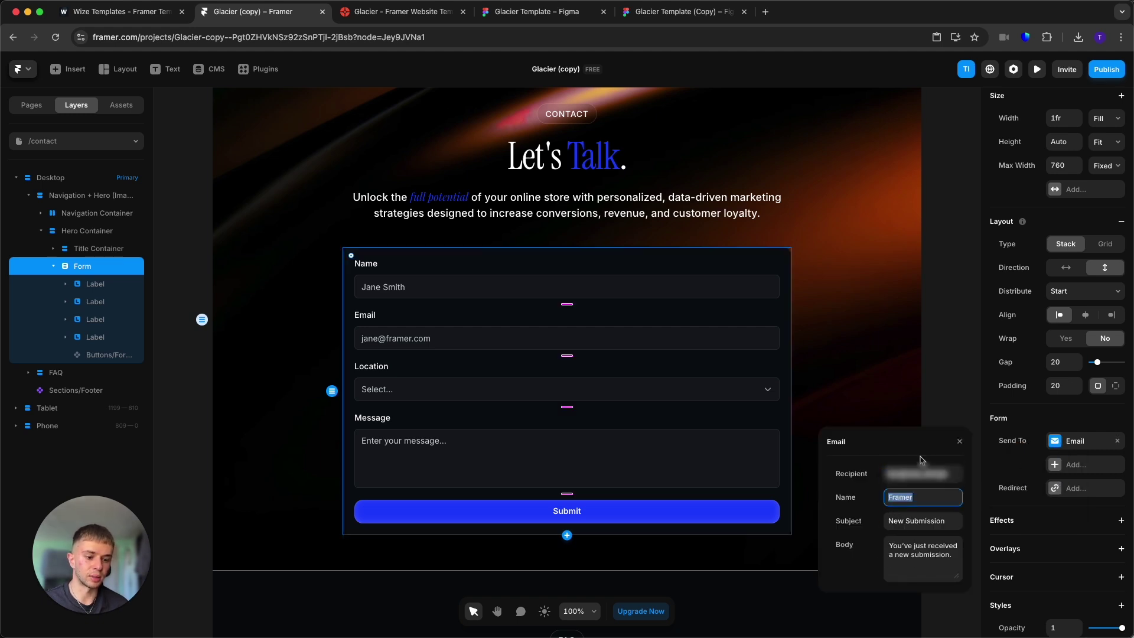
{"action": "left_click", "coordinate": [952, 385]}
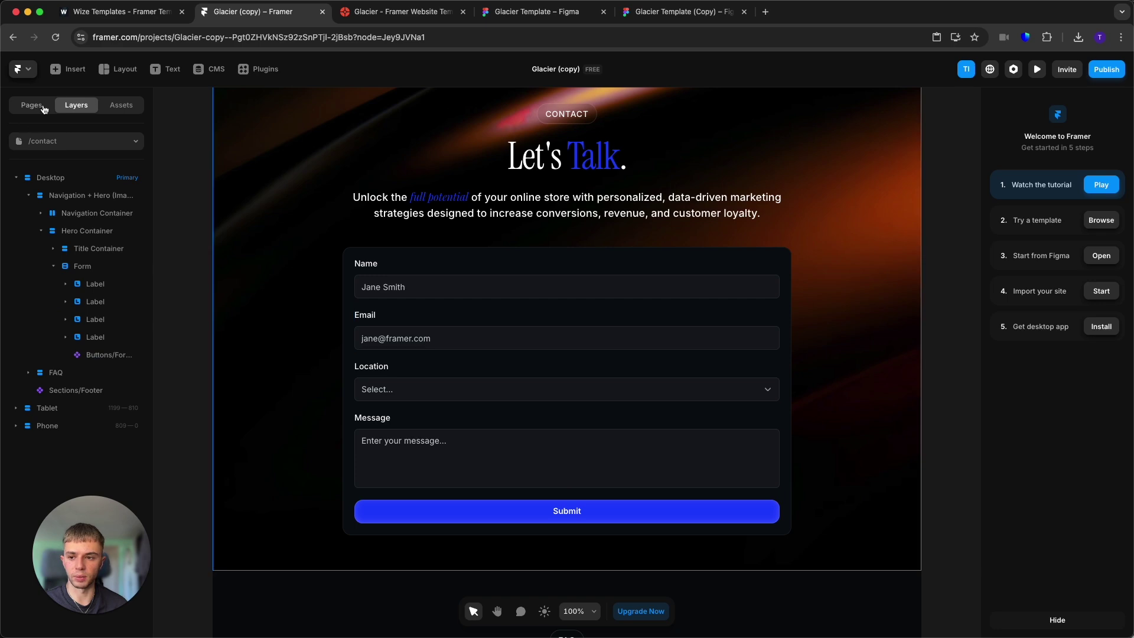
Look over the rest of the contact page, open the /404 page and inspect the Back to Home button's link
{"action": "scroll", "coordinate": [314, 226], "scroll_direction": "down", "scroll_amount": 5}
{"action": "scroll", "coordinate": [314, 225], "scroll_direction": "up", "scroll_amount": 3}
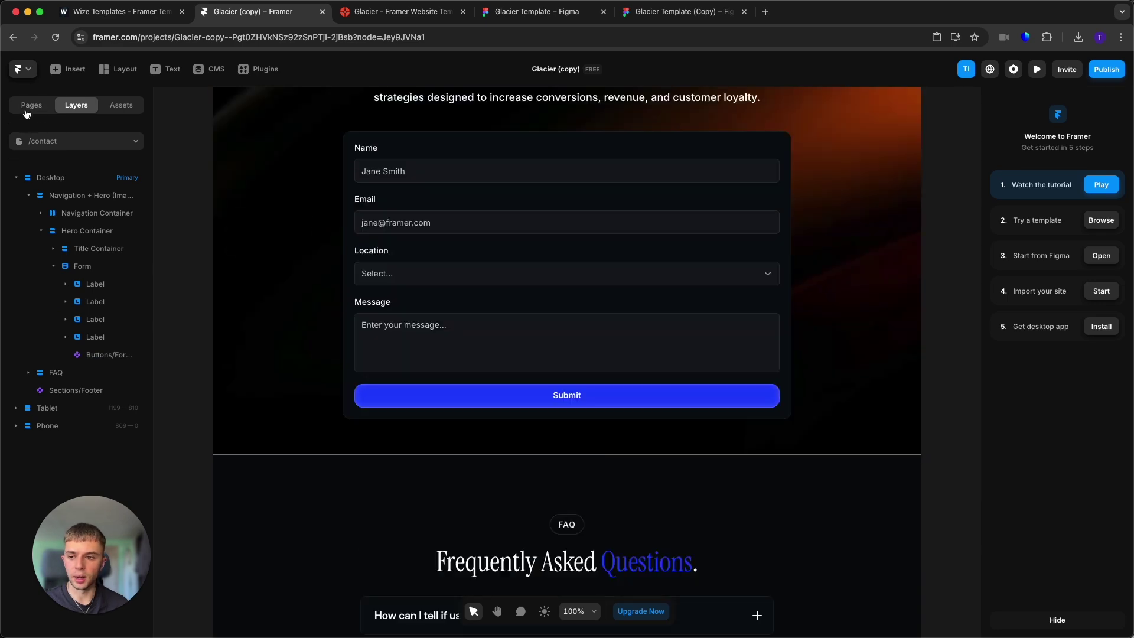
{"action": "left_click", "coordinate": [77, 141]}
{"action": "left_click", "coordinate": [66, 254]}
{"action": "left_click", "coordinate": [75, 267]}
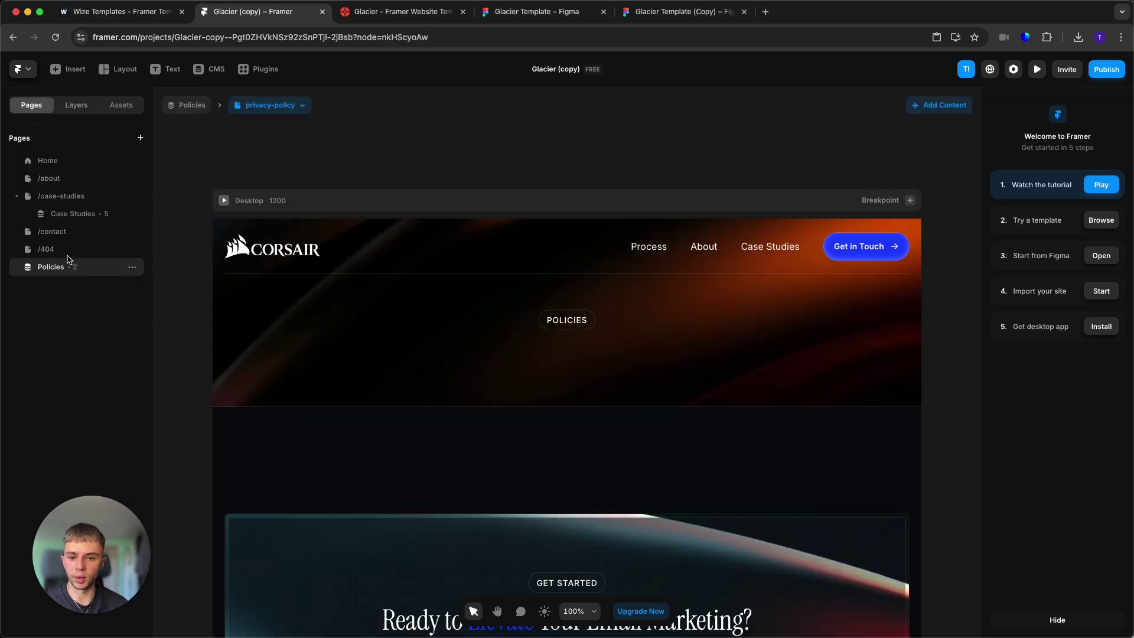
{"action": "left_click", "coordinate": [68, 254]}
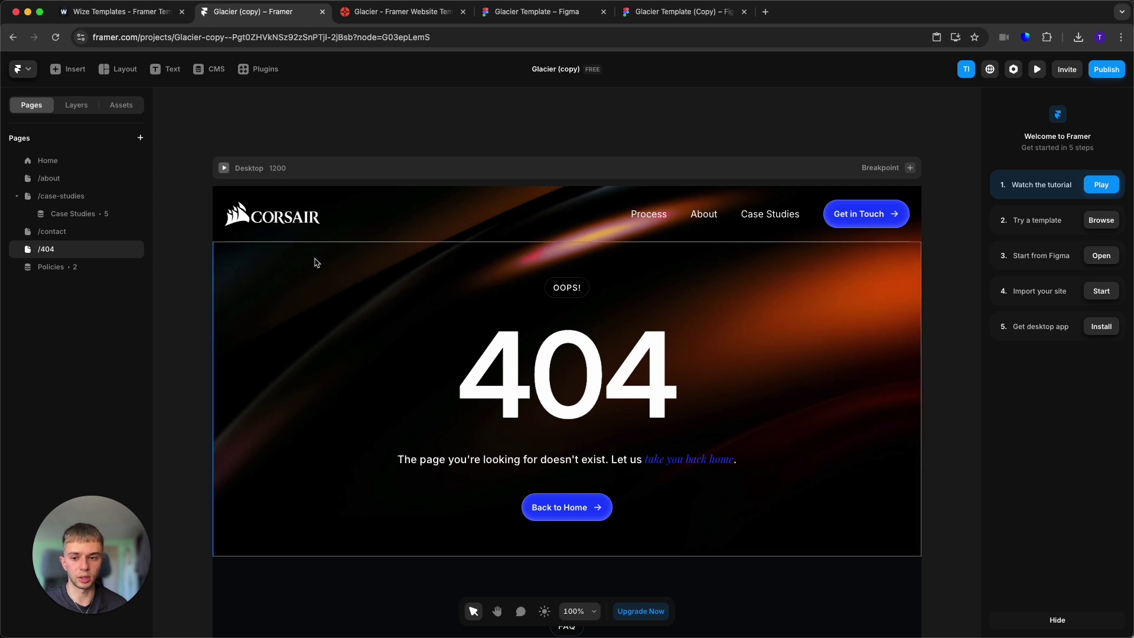
{"action": "scroll", "coordinate": [540, 433], "scroll_direction": "down", "scroll_amount": 2}
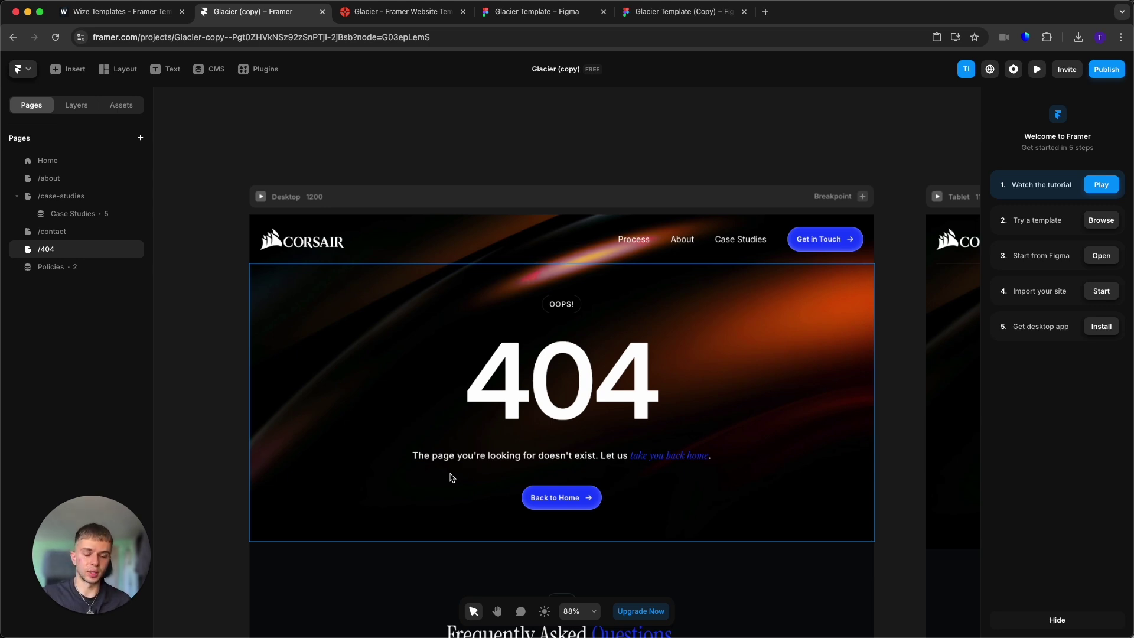
{"action": "left_click", "coordinate": [565, 506]}
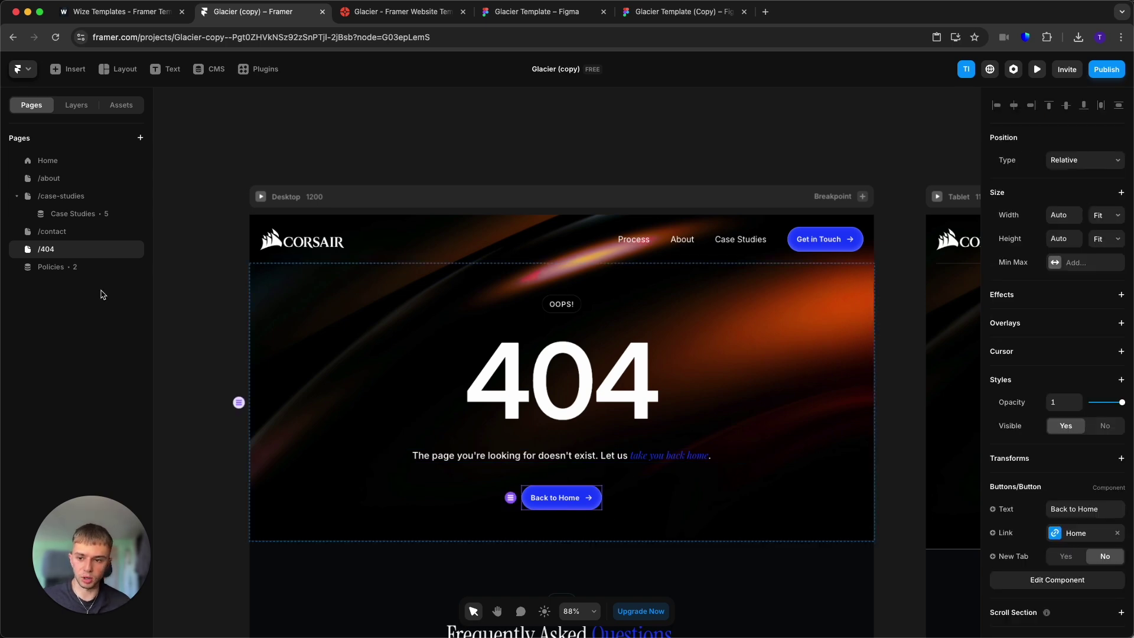
Open the Policies detail page and look through the Privacy Policy layout
{"action": "left_click", "coordinate": [96, 267]}
{"action": "scroll", "coordinate": [529, 287], "scroll_direction": "down", "scroll_amount": 5}
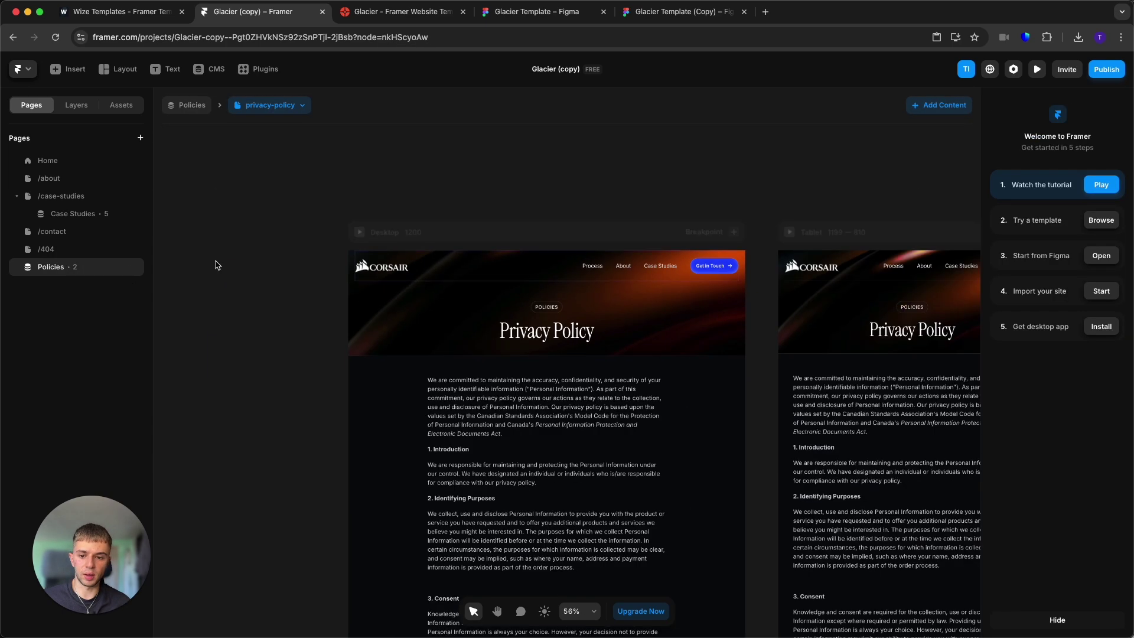
{"action": "scroll", "coordinate": [467, 334], "scroll_direction": "down", "scroll_amount": 5}
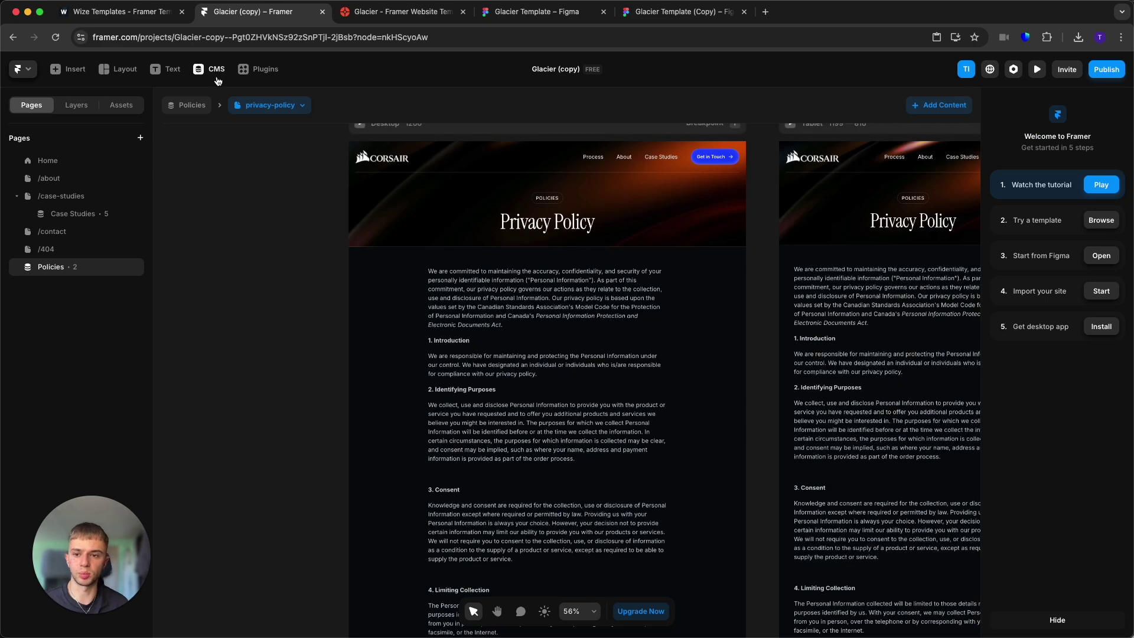
Open the Privacy Policy item in the CMS Policies collection, examine its content text and close the item
{"action": "left_click", "coordinate": [213, 69]}
{"action": "left_click", "coordinate": [45, 143]}
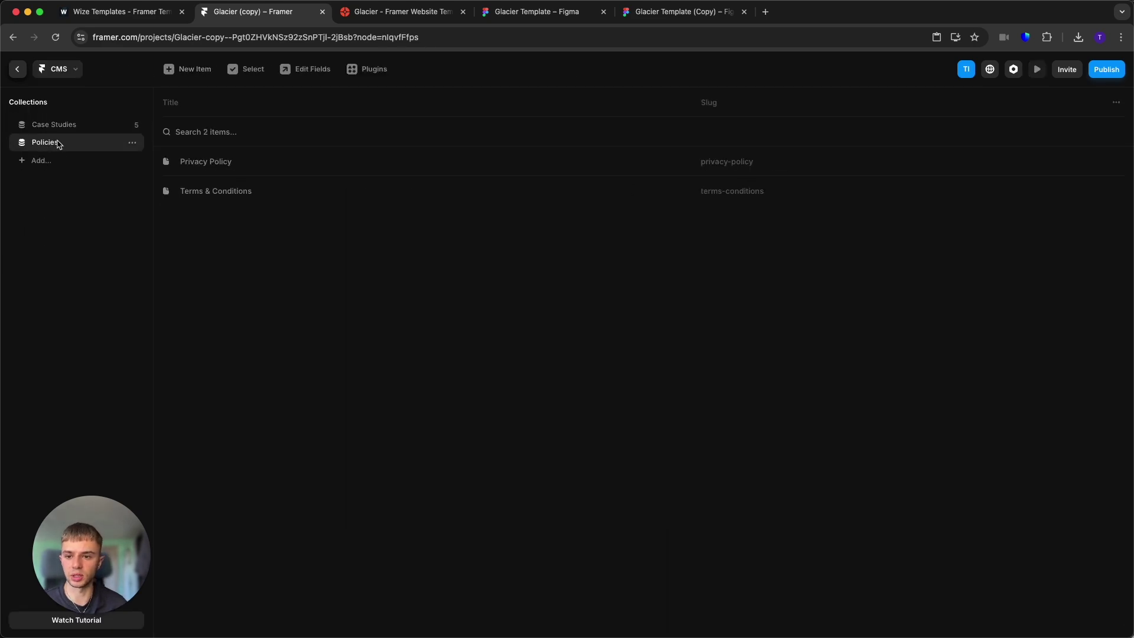
{"action": "left_click", "coordinate": [250, 160]}
{"action": "scroll", "coordinate": [975, 443], "scroll_direction": "down", "scroll_amount": 3}
{"action": "scroll", "coordinate": [976, 443], "scroll_direction": "down", "scroll_amount": 8}
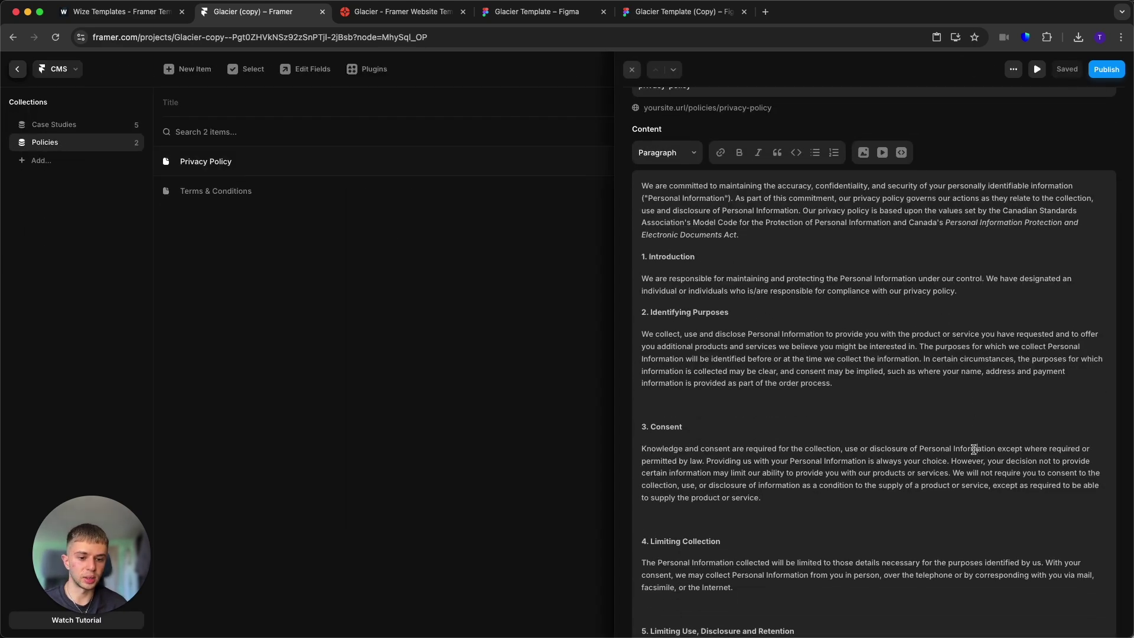
{"action": "left_click_drag", "start_coordinate": [924, 542], "coordinate": [756, 388]}
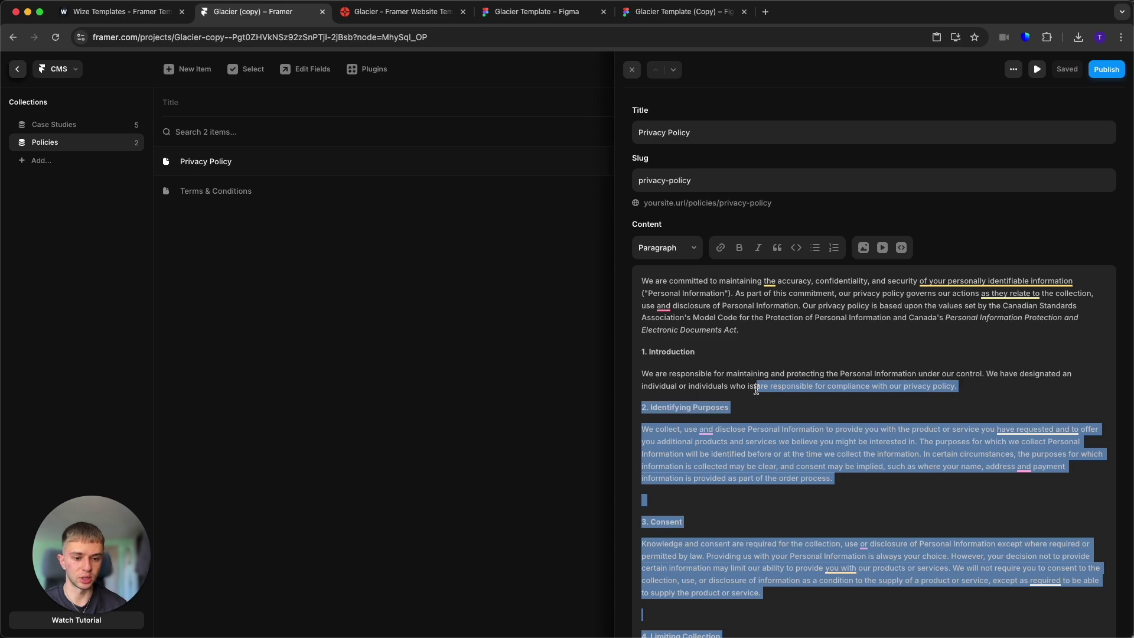
{"action": "left_click", "coordinate": [258, 247]}
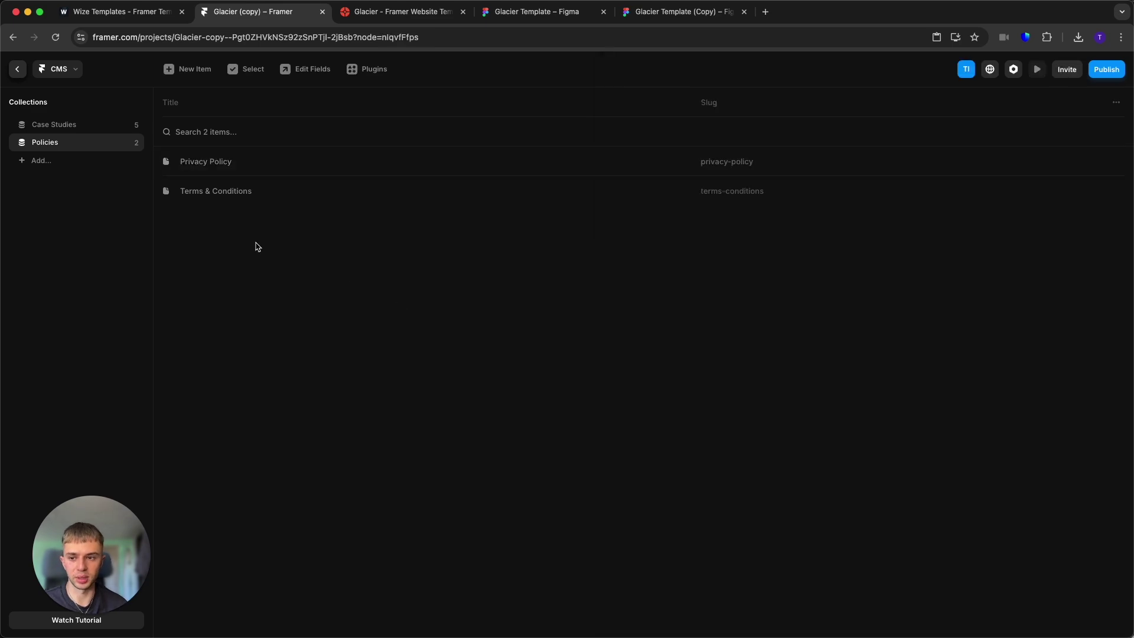
Leave the CMS, look over the rest of the Privacy Policy page and open the Home page
{"action": "left_click", "coordinate": [18, 68]}
{"action": "scroll", "coordinate": [390, 210], "scroll_direction": "down", "scroll_amount": 10}
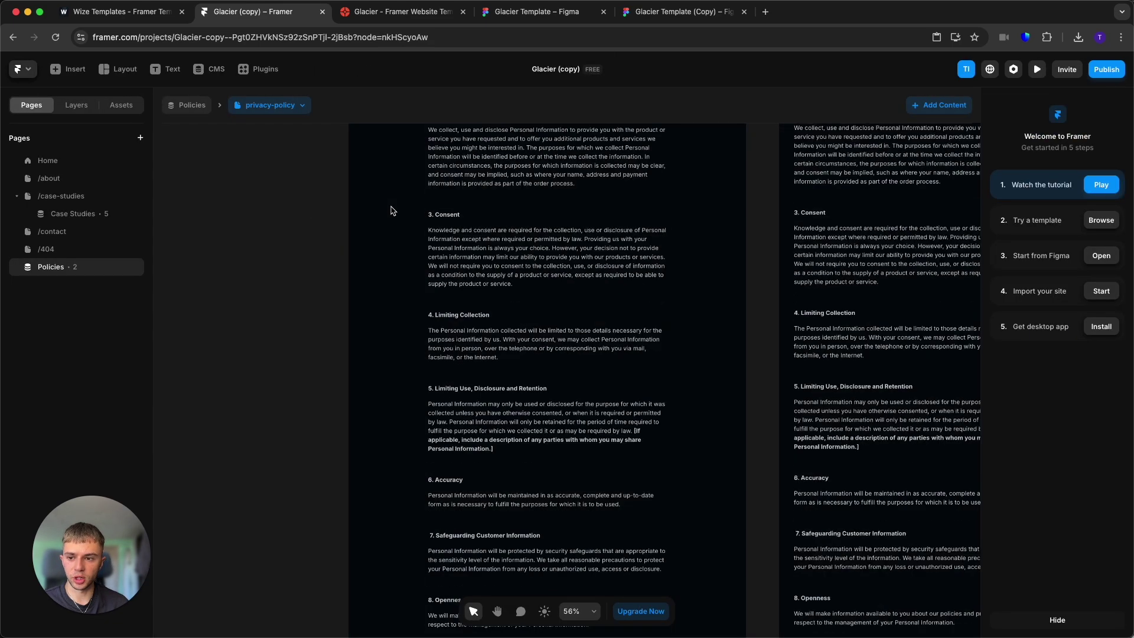
{"action": "left_click", "coordinate": [105, 164]}
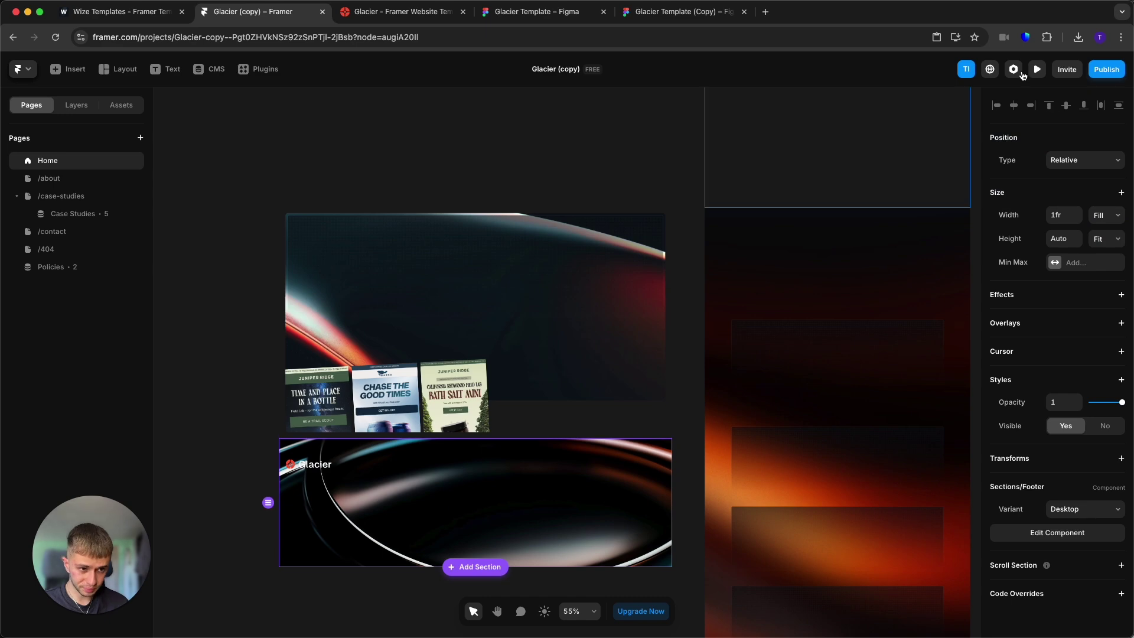
Review the site settings for title, description, favicon, social preview image and domains, and return to the Home page canvas
{"action": "left_click", "coordinate": [1013, 69]}
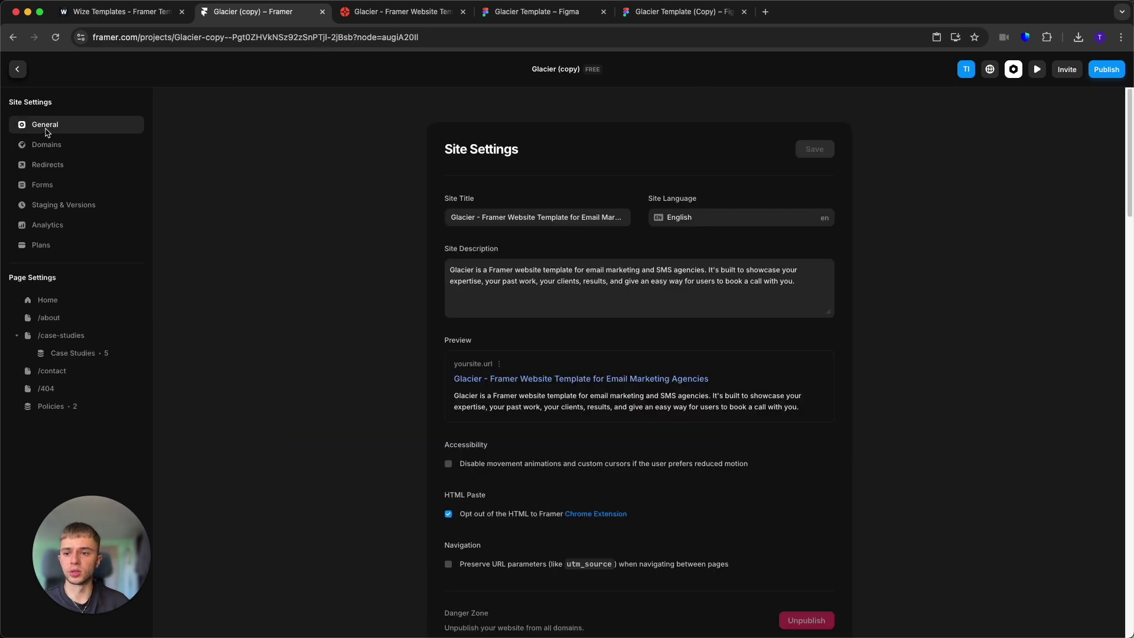
{"action": "left_click", "coordinate": [482, 219]}
{"action": "left_click", "coordinate": [559, 295]}
{"action": "scroll", "coordinate": [587, 321], "scroll_direction": "down", "scroll_amount": 10}
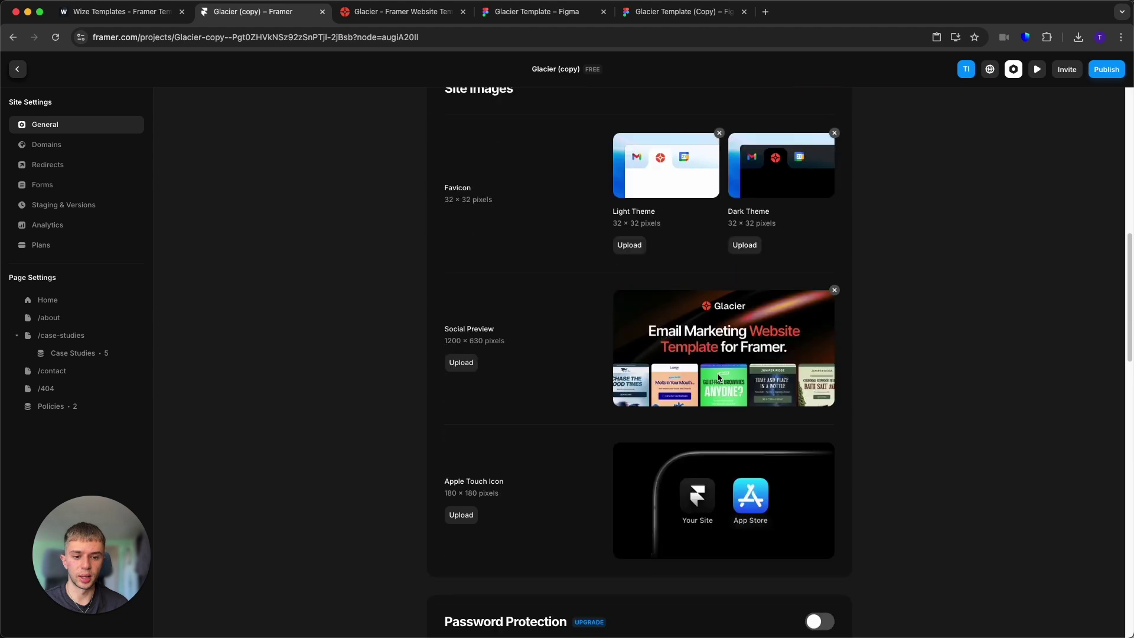
{"action": "left_click", "coordinate": [52, 152]}
{"action": "left_click", "coordinate": [17, 69]}
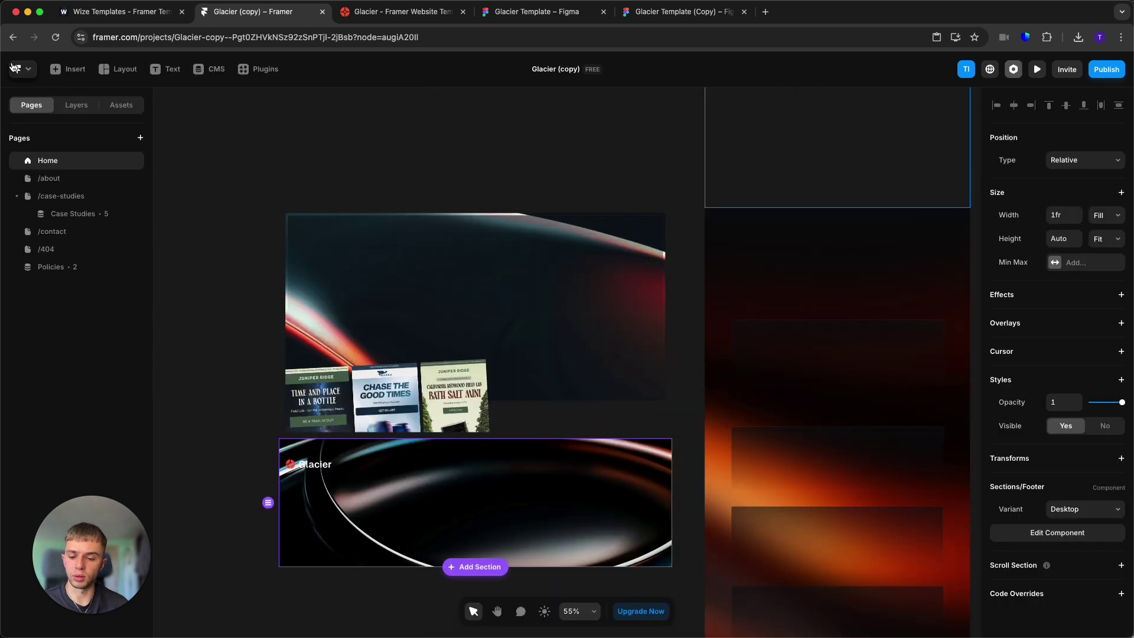
Deselect the footer section and look over the Home page's Desktop, Tablet and Phone layouts
{"action": "left_click", "coordinate": [231, 273]}
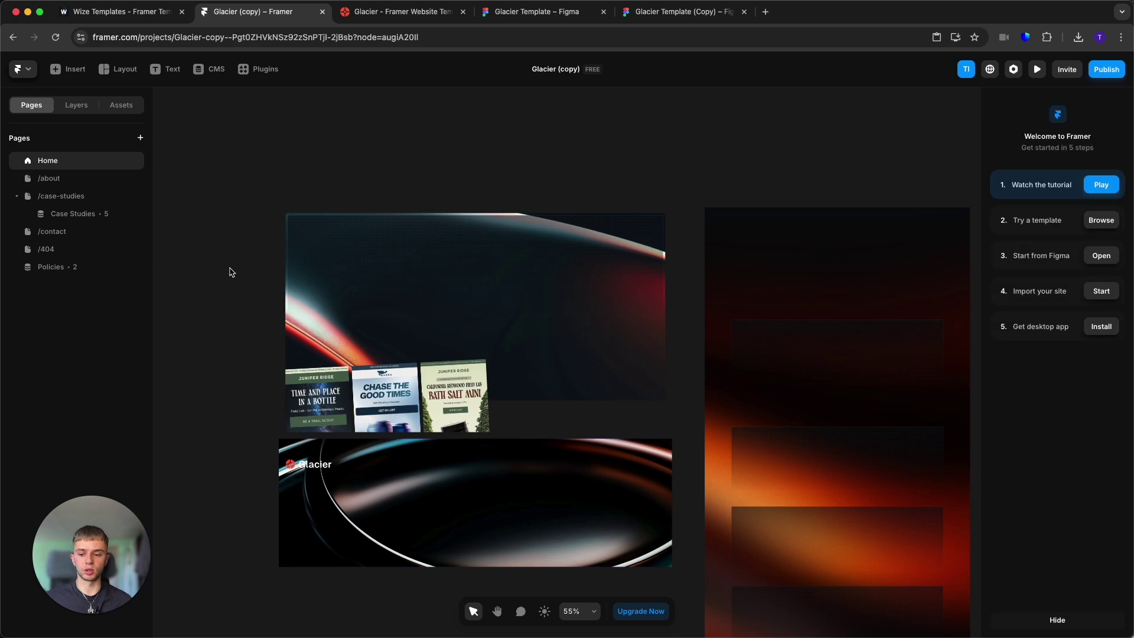
{"action": "scroll", "coordinate": [261, 299], "scroll_direction": "down", "scroll_amount": 10}
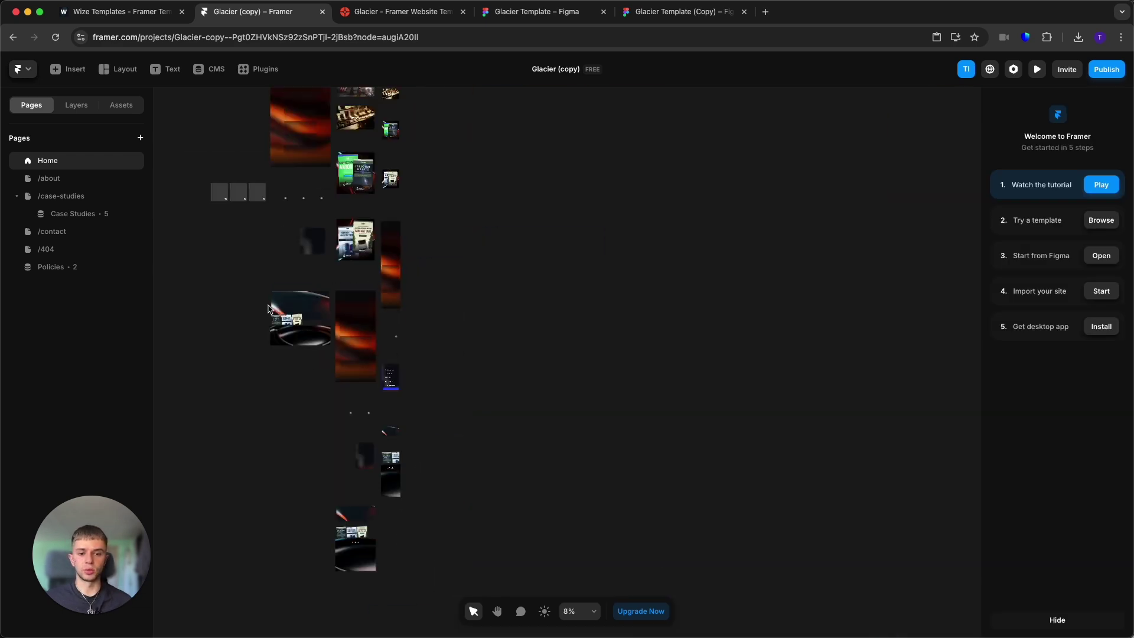
{"action": "scroll", "coordinate": [268, 331], "scroll_direction": "up", "scroll_amount": 5}
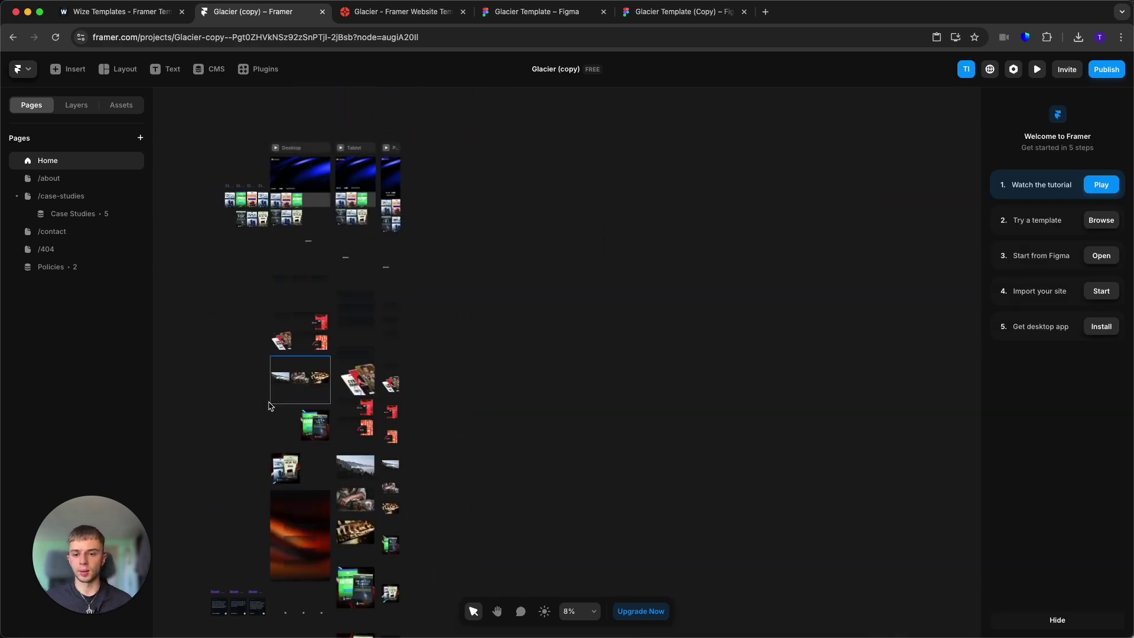
{"action": "scroll", "coordinate": [260, 236], "scroll_direction": "up", "scroll_amount": 2}
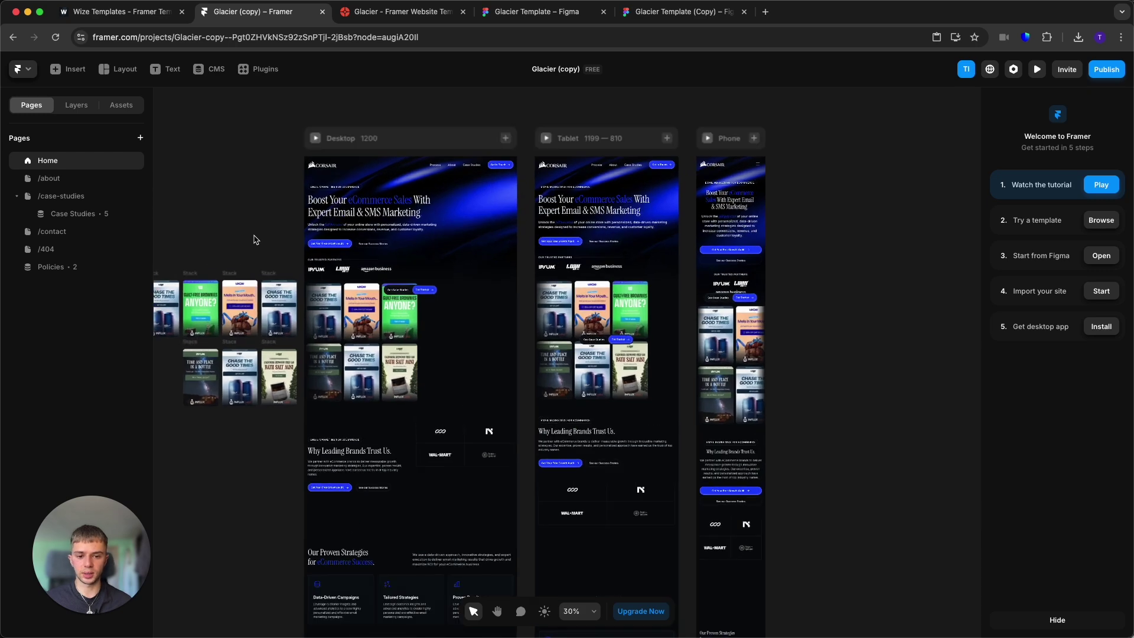